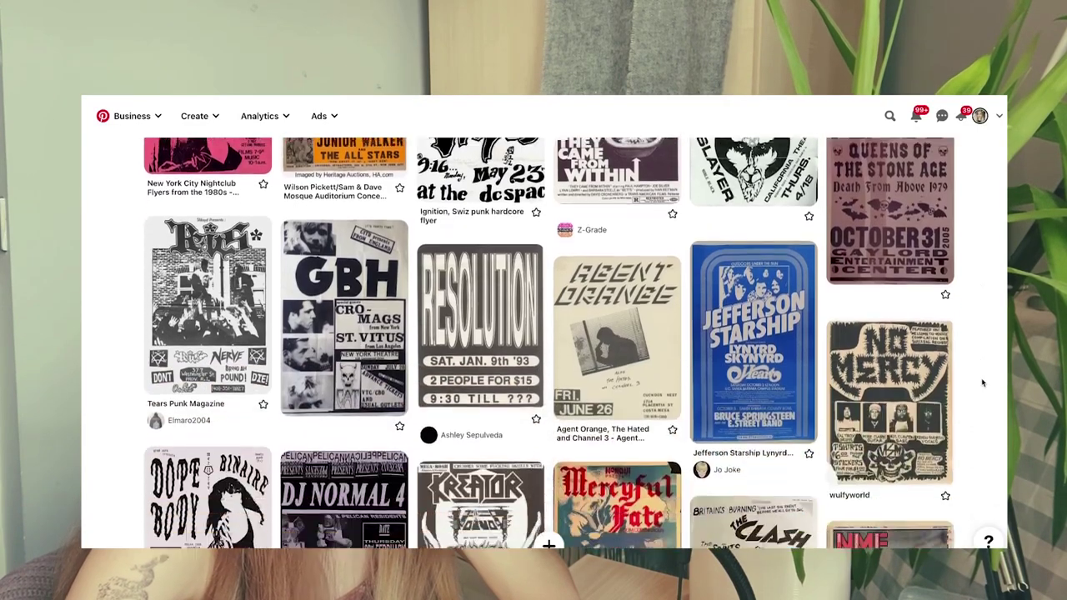
Browse the vintage concert and gig posters on Pinterest for typography, layout and colour references
scroll(982, 382, down, 2)
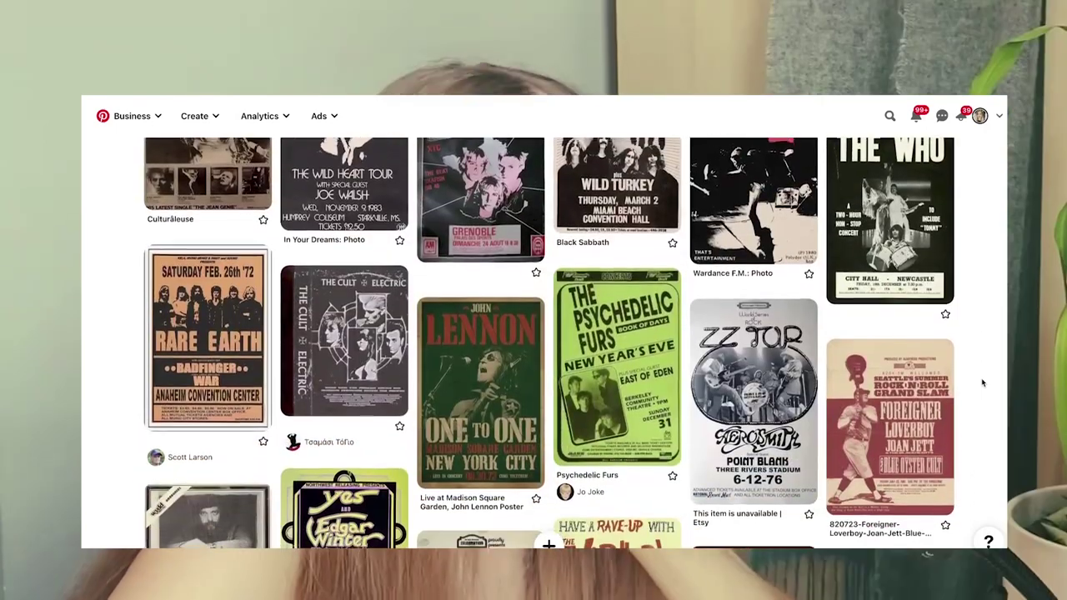
scroll(982, 382, down, 5)
scroll(982, 383, down, 3)
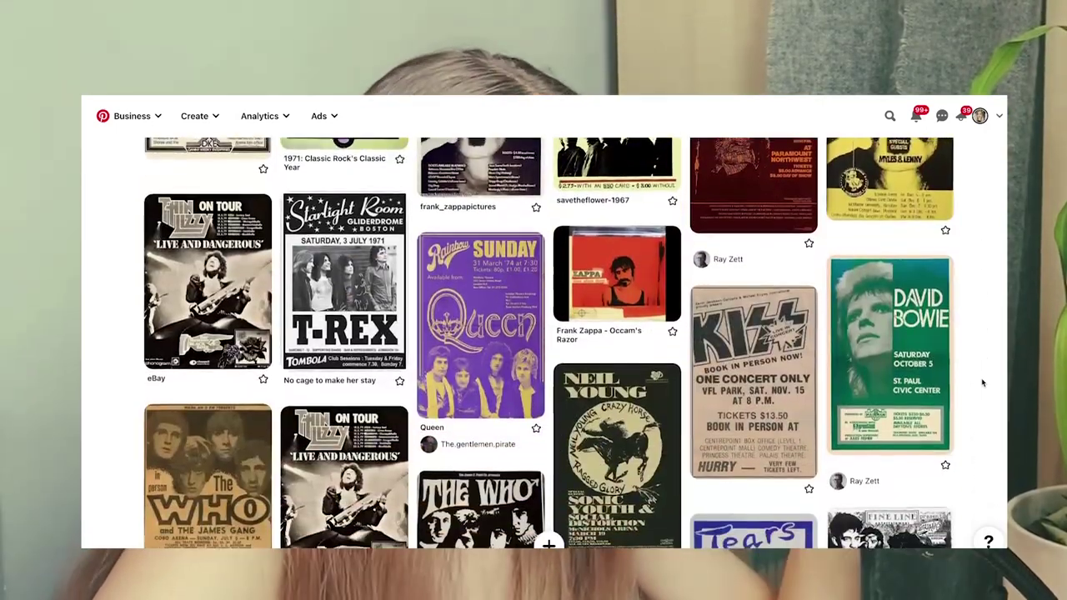
scroll(982, 383, down, 6)
scroll(982, 383, down, 1)
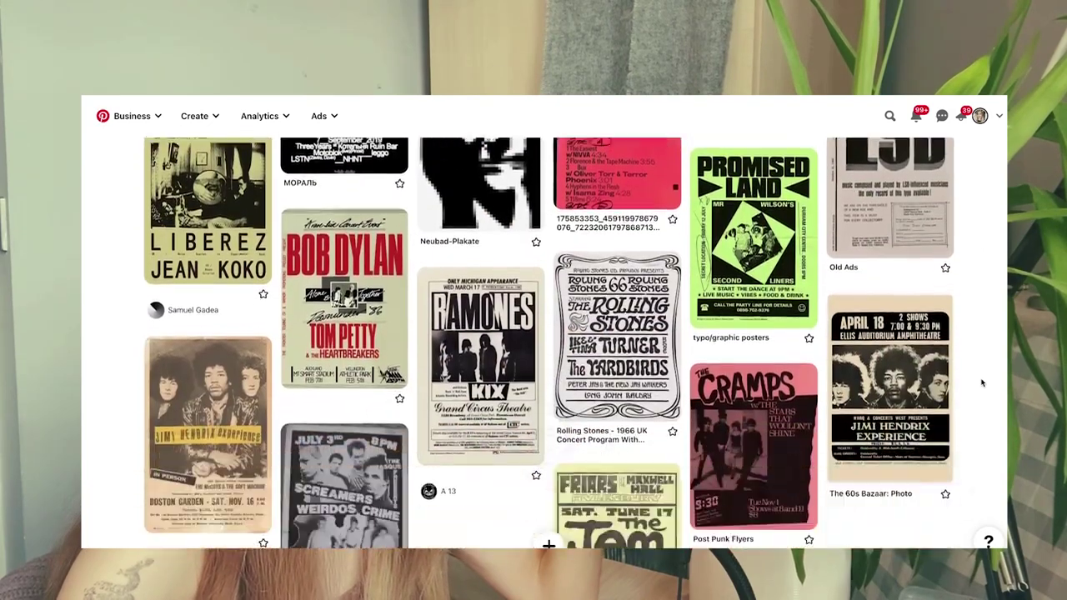
scroll(982, 383, down, 10)
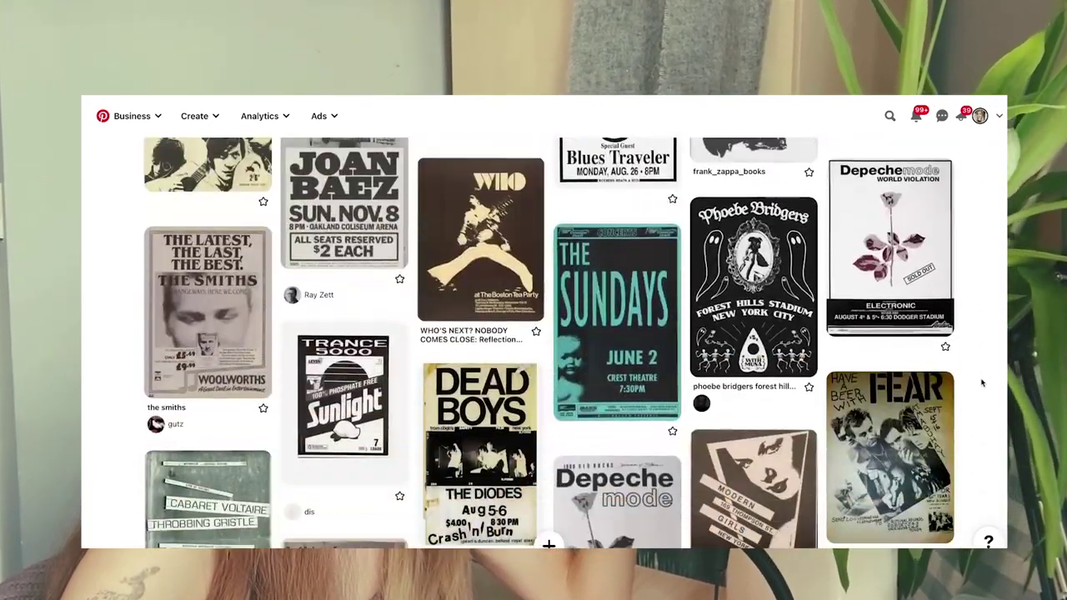
scroll(982, 383, down, 12)
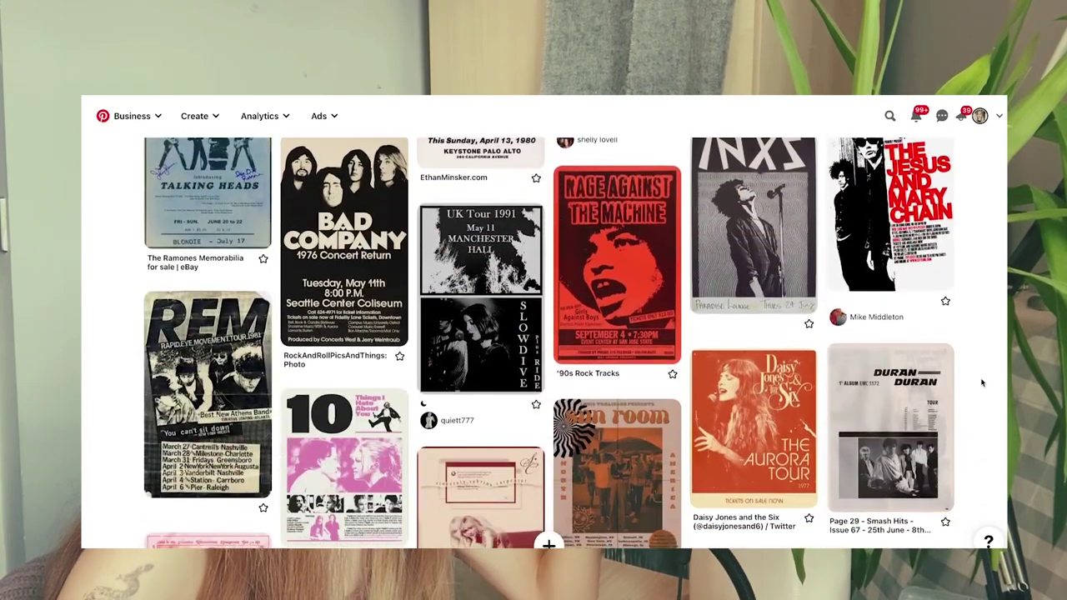
scroll(982, 382, down, 5)
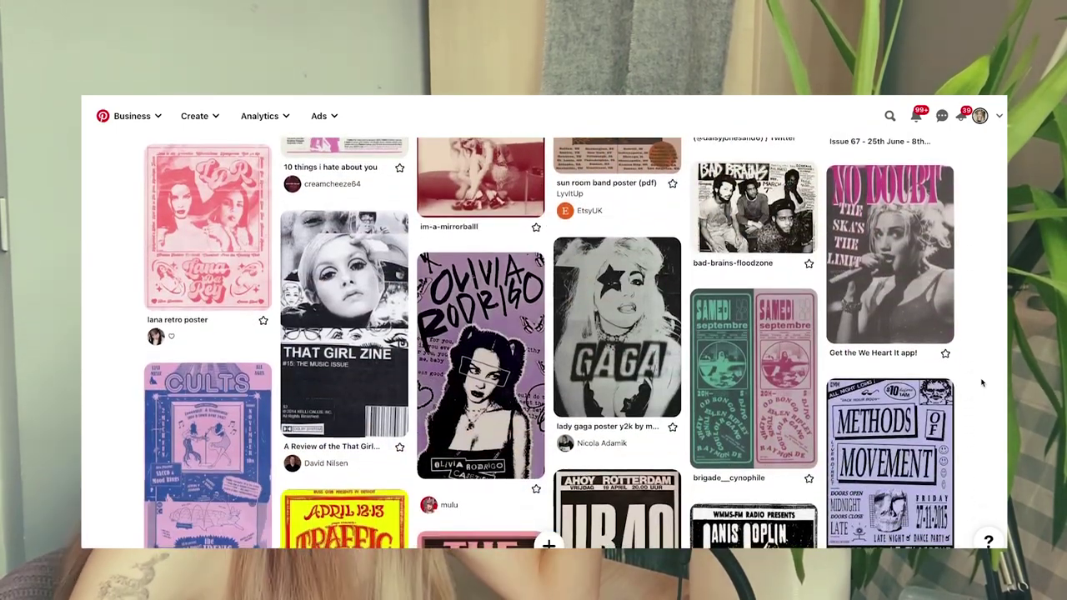
scroll(983, 383, down, 3)
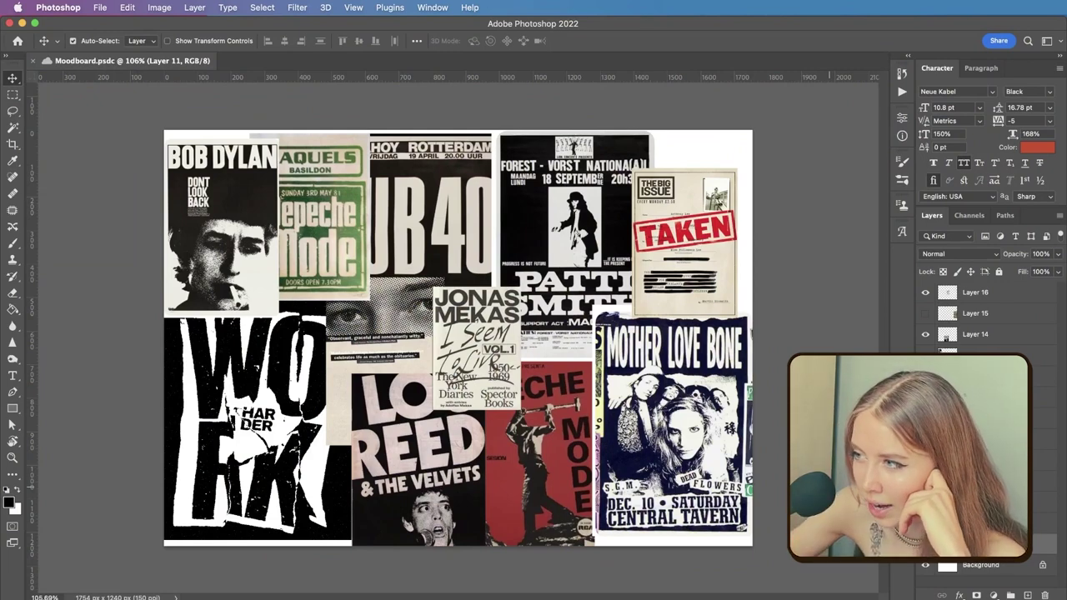
Create a new portrait document measuring 45 x 60 cm at 200 pixels per inch
scroll(458, 337, up, 1)
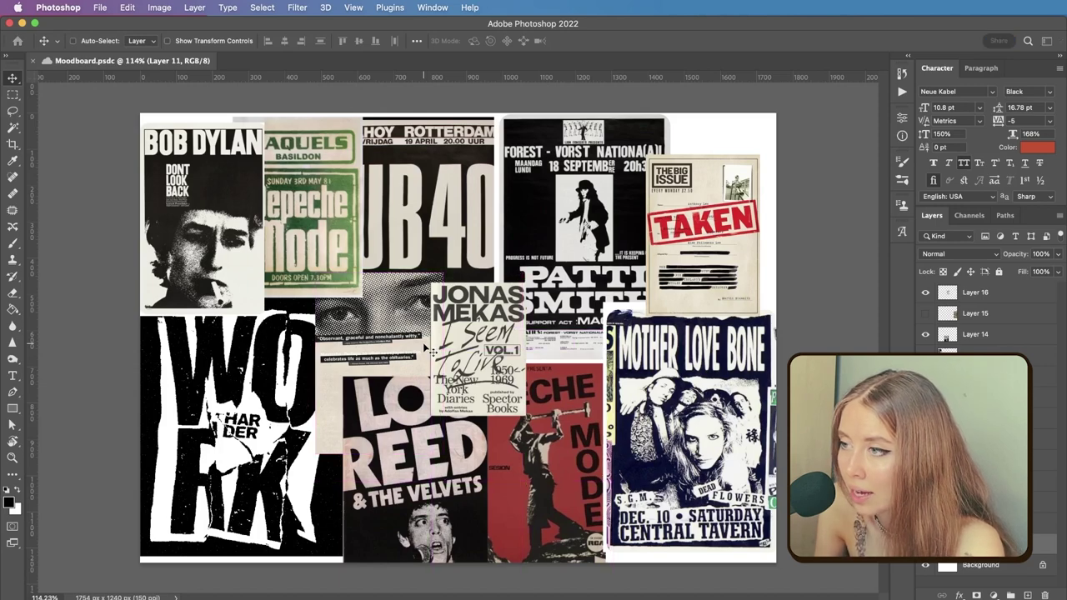
key(super+n)
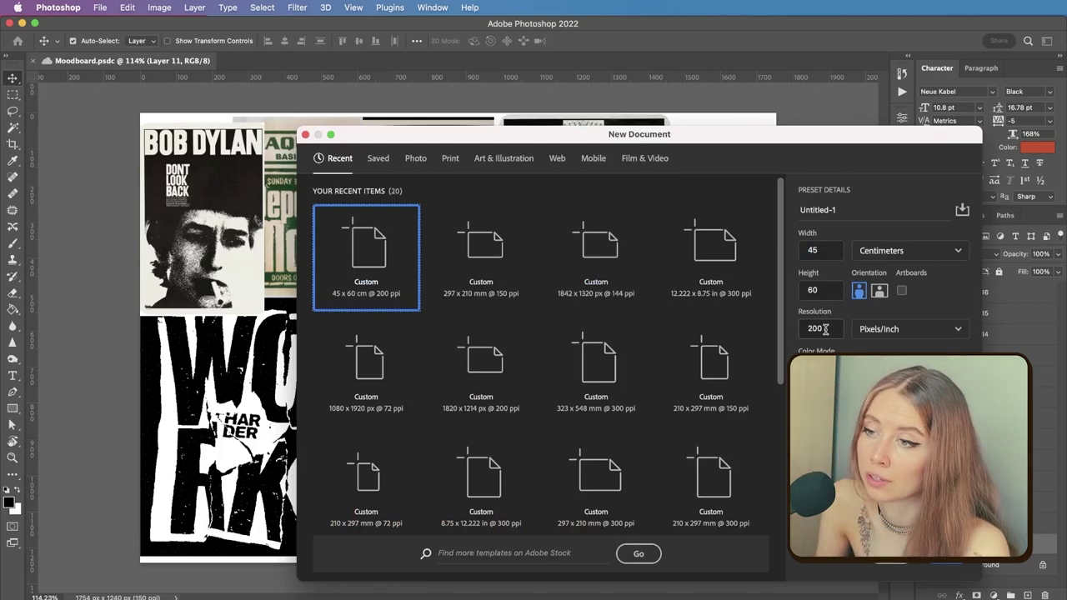
key(Return)
Switch to the Word document, enlarge its window and read through the tour dates and venues
key(super+Tab)
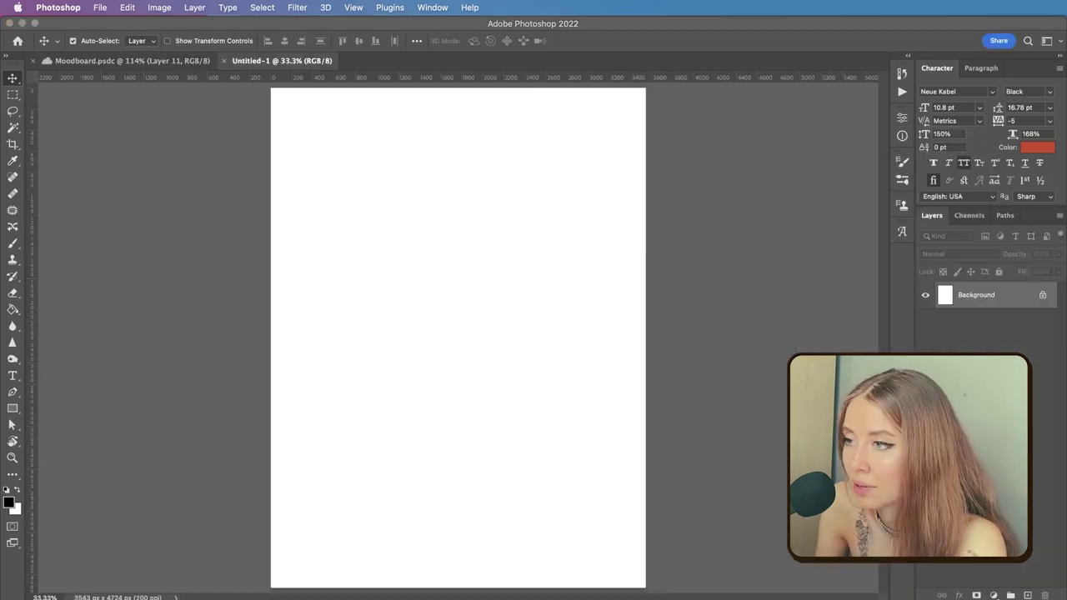
drag(607, 86, 604, 54)
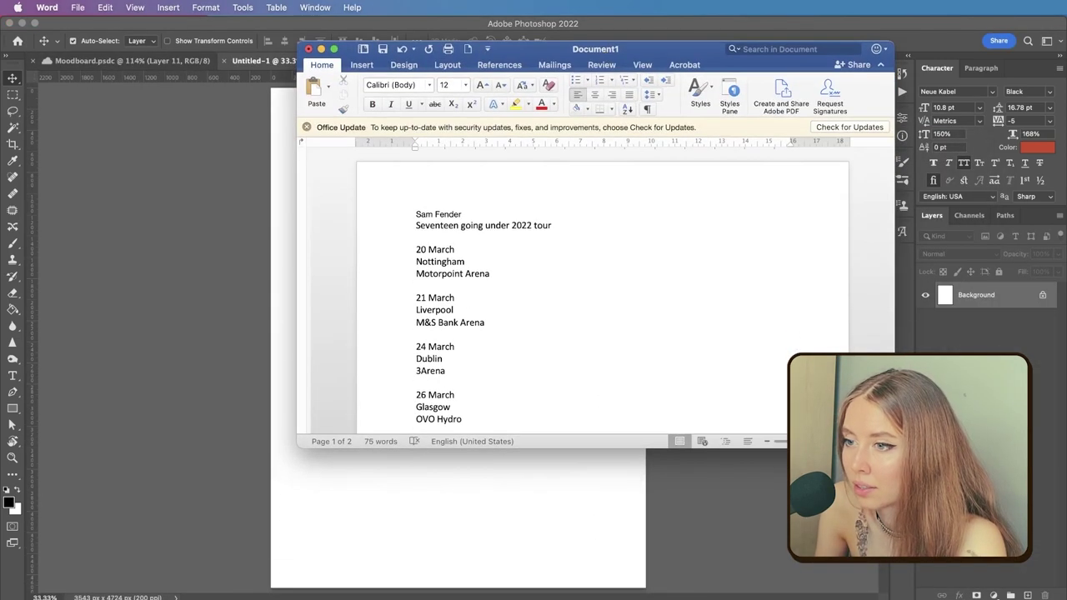
drag(762, 448, 762, 552)
scroll(602, 405, down, 10)
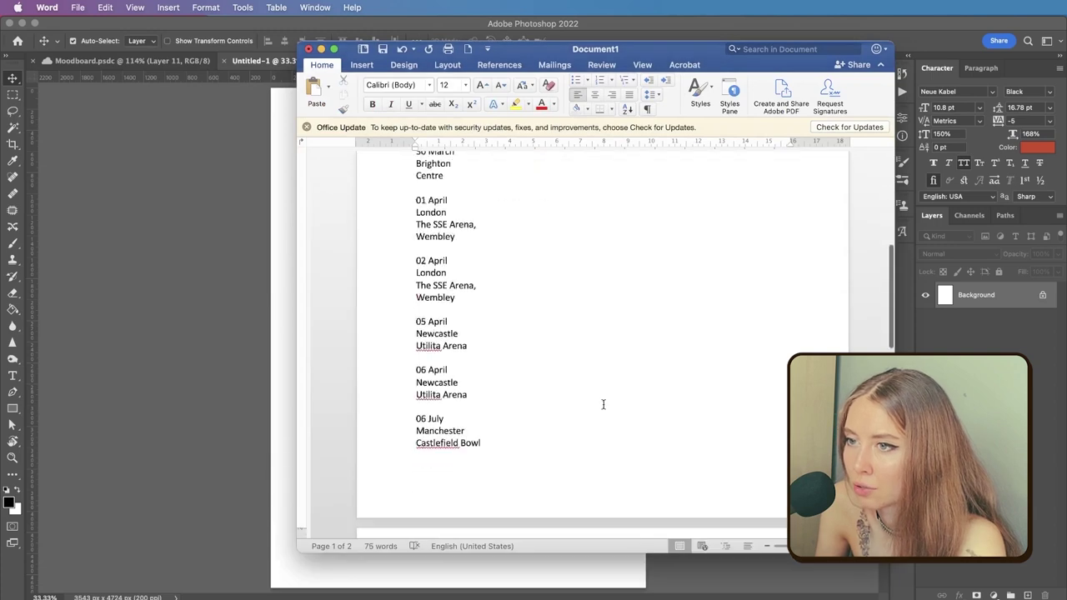
scroll(603, 405, up, 10)
Switch back to Photoshop, add the title SAM FENDER in red Neue Kabel Black and enlarge it across the upper poster
key(super+Tab)
key(t)
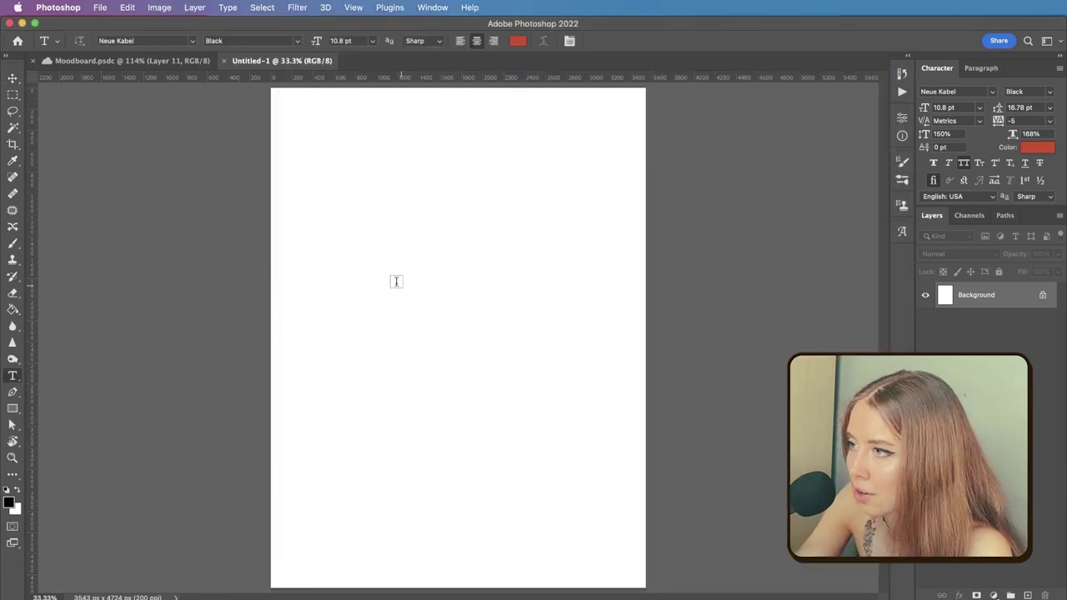
click(354, 255)
text(SAM FENDER)
click(12, 78)
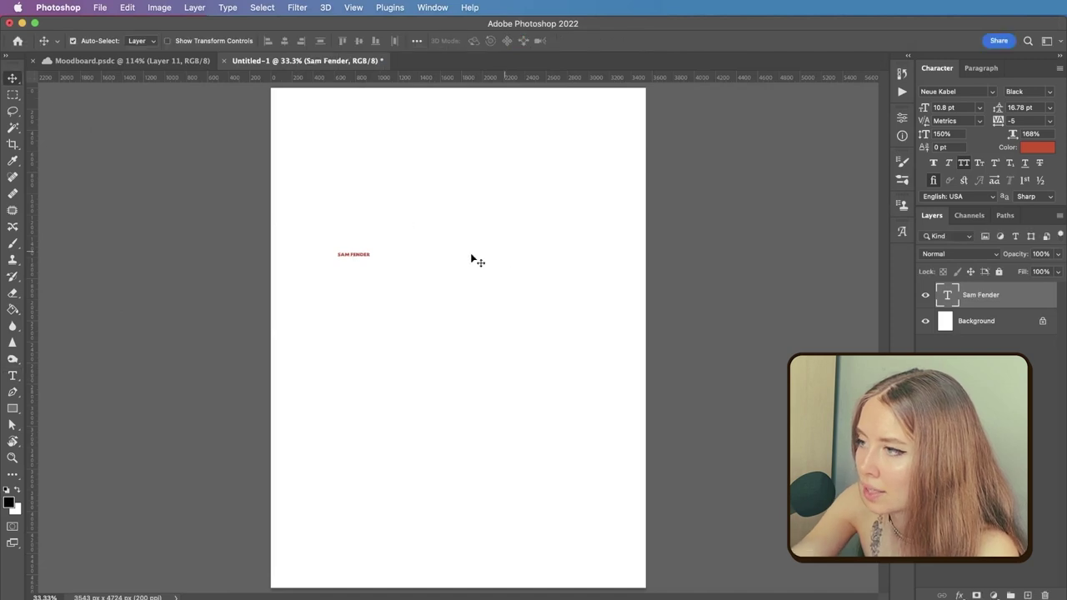
key(super+t)
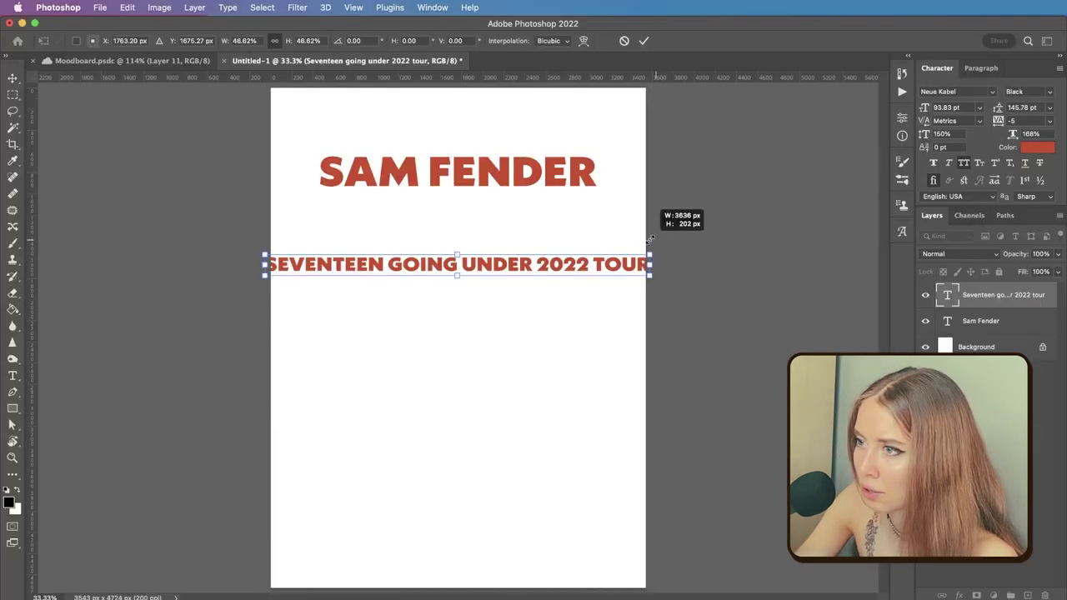
Scale the "Seventeen going under 2022 tour" line to about 3469 px wide and break it before "2022 tour"
drag(651, 241, 638, 240)
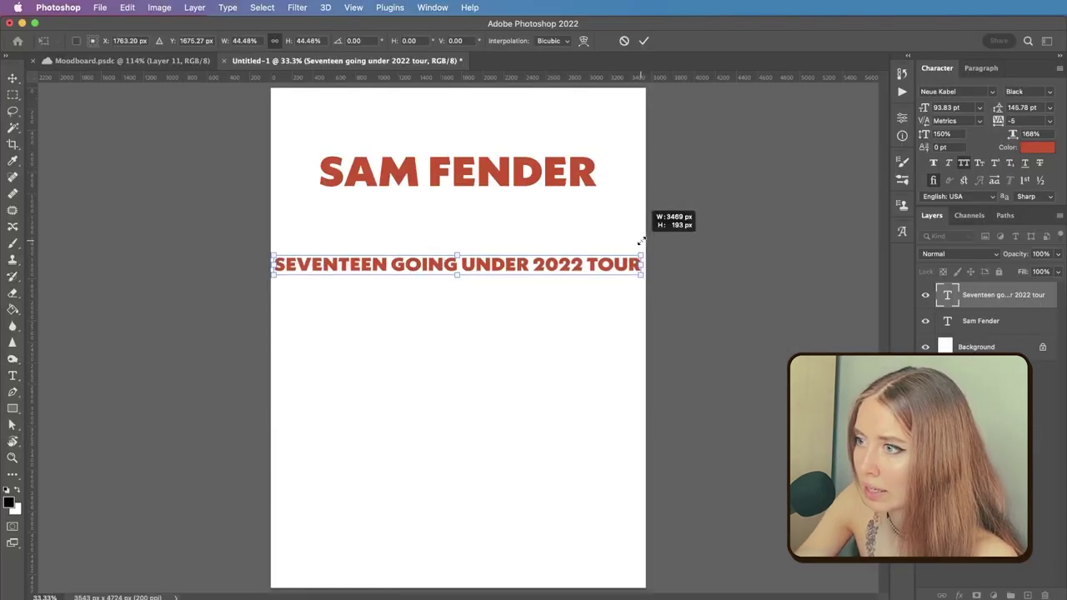
key(Return)
key(t)
click(533, 265)
key(Return)
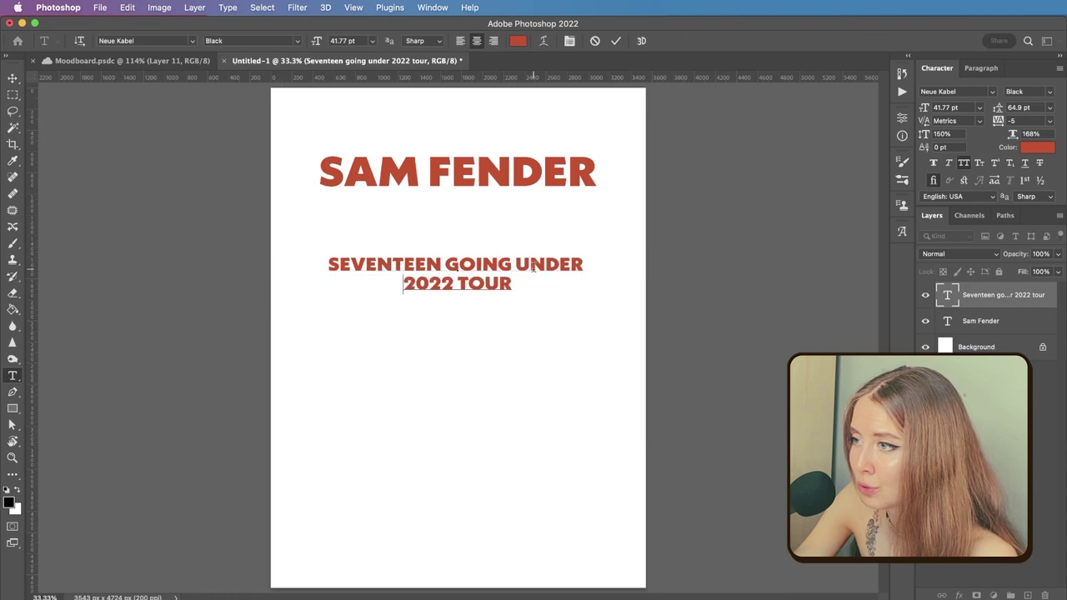
Move the two-line tour subtitle up and the SAM FENDER title slightly down so they sit close together
click(13, 78)
drag(465, 271, 468, 238)
drag(492, 179, 496, 192)
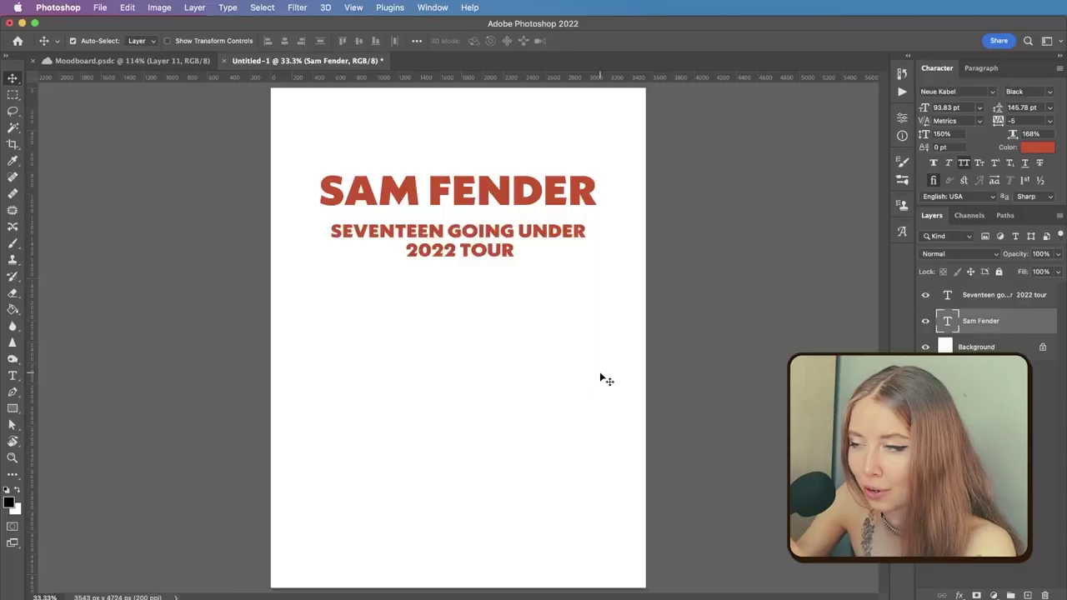
Switch to Word and select the 21 March Liverpool M&S Bank Arena entry for the poster's date list
key(super+Tab)
scroll(475, 361, down, 15)
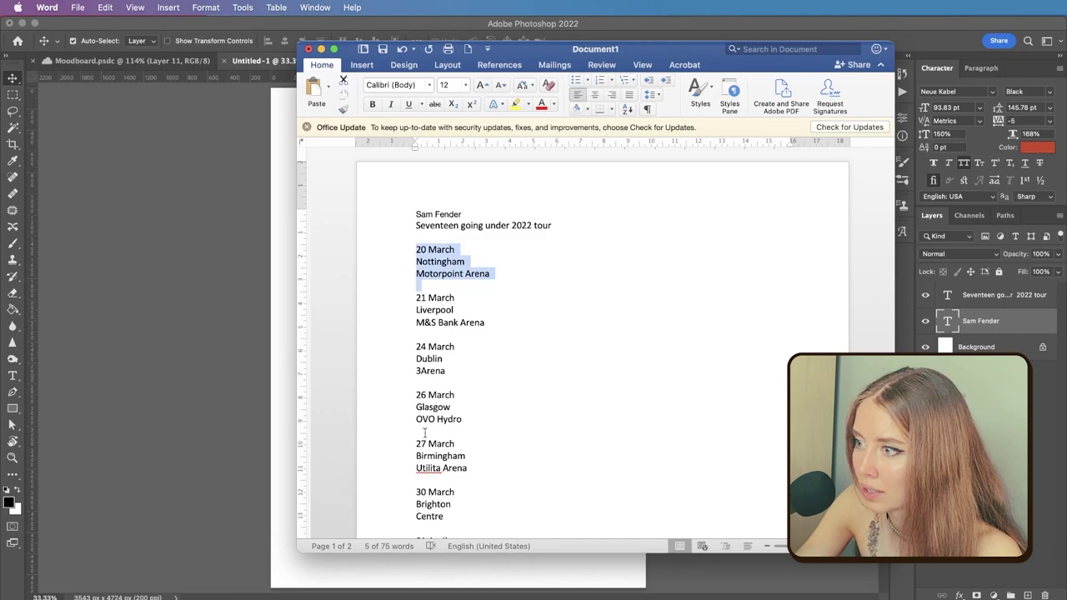
drag(417, 297, 418, 344)
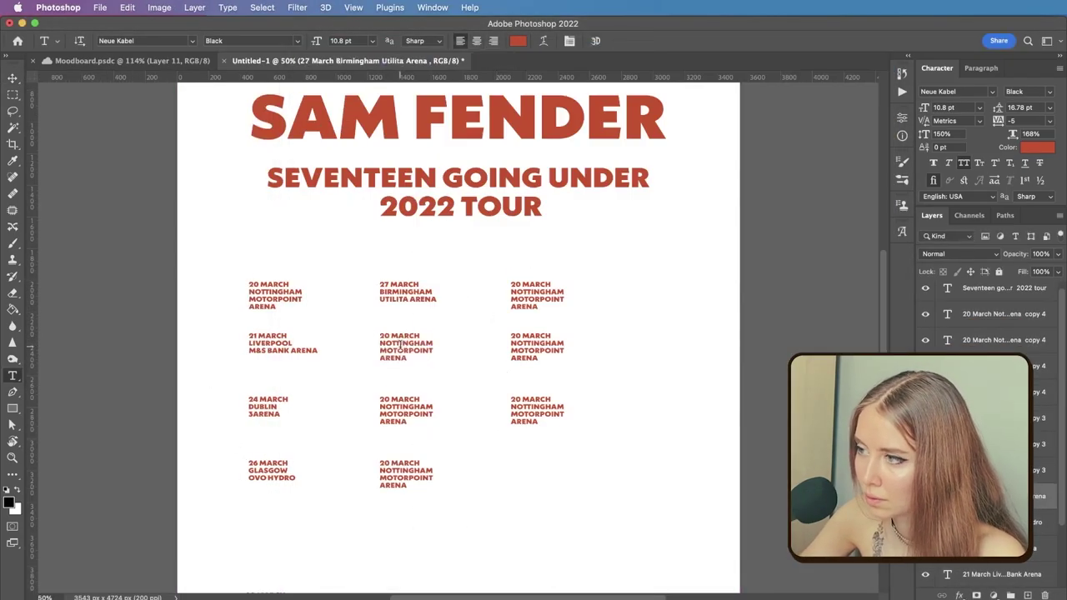
Replace the placeholder text in the remaining date blocks with entries such as 30 March Brighton Centre and 06 July Manchester Castlefield Bowl
click(400, 343)
text(30 MARCH BRIGHTON CENTRE)
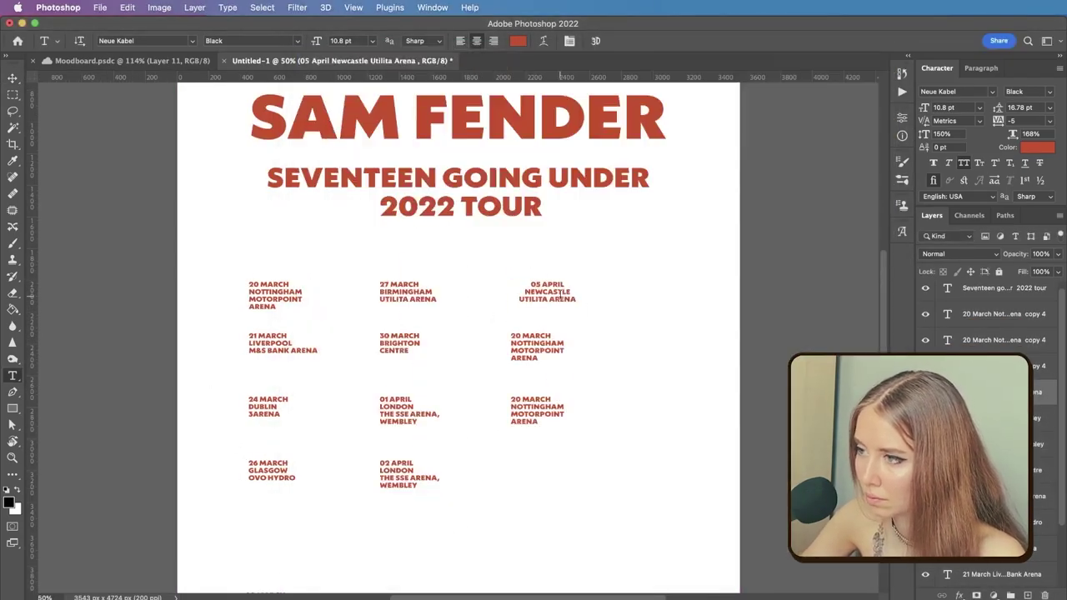
click(523, 392)
click(537, 407)
text(06 JULY MANCHESTER CASTLEFIELD BOWL)
Duplicate the 06 July Manchester block below itself and replace its text with gigsandtours.com, ticketmaster.co.uk and samfender.com
click(12, 77)
drag(535, 407, 531, 469)
double_click(531, 470)
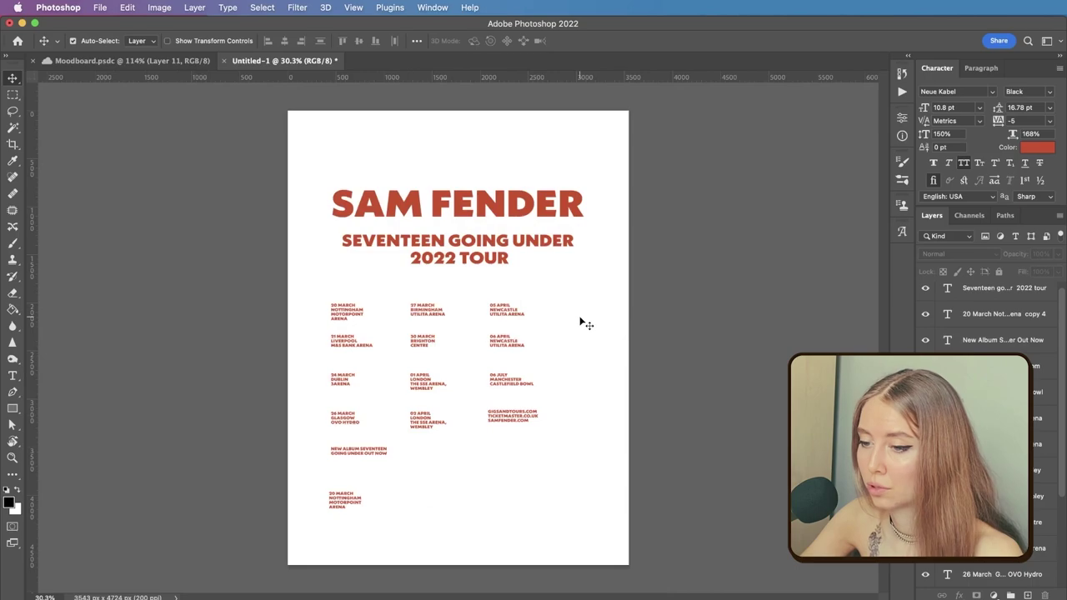
Fill the Background layer with black using the Paint Bucket tool
key(super+plus)
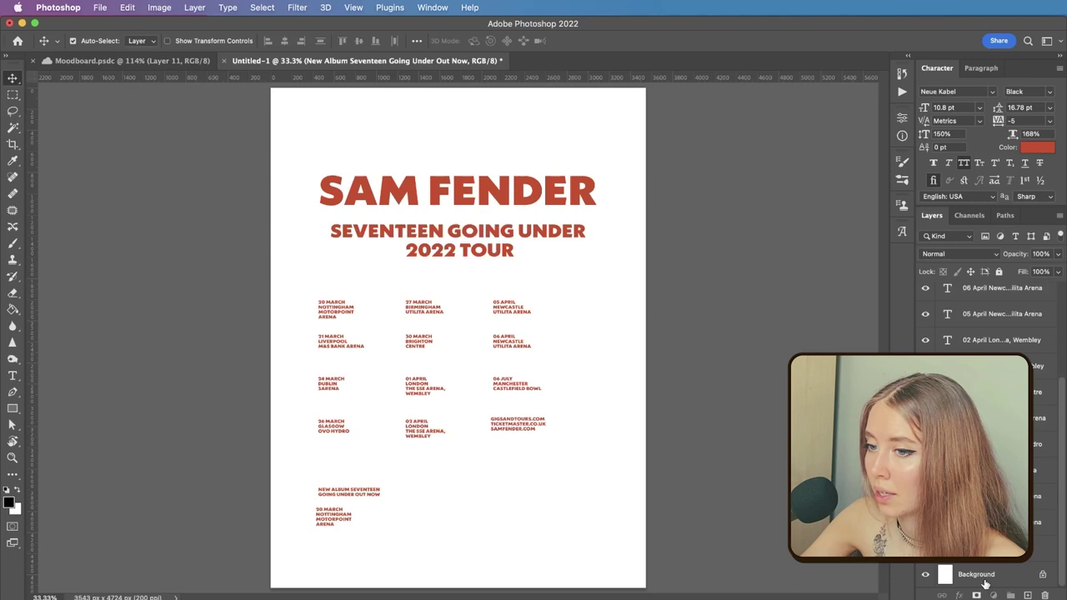
click(985, 582)
key(g)
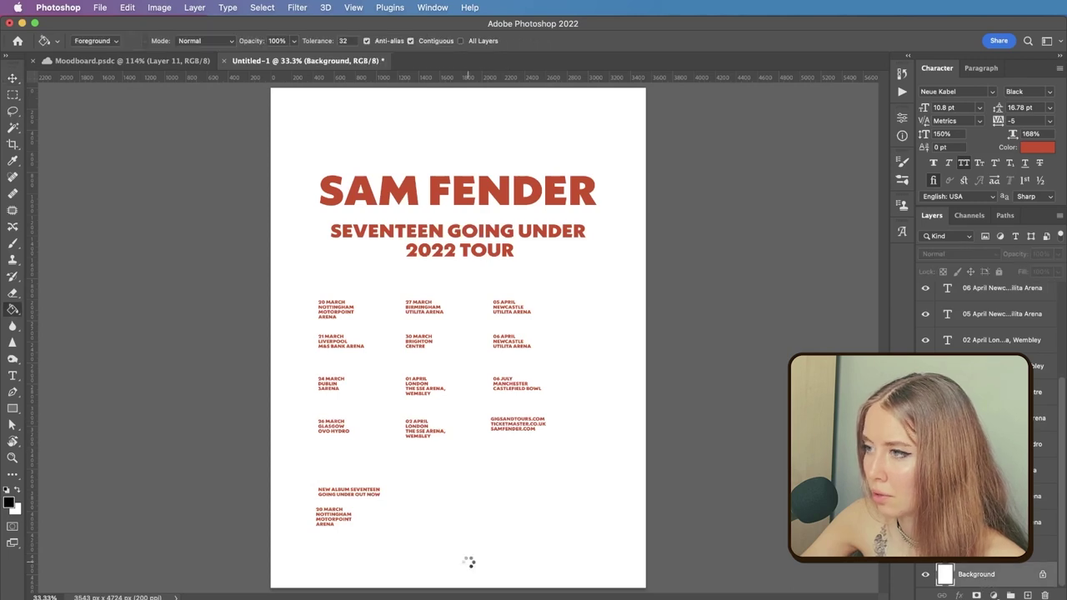
click(467, 567)
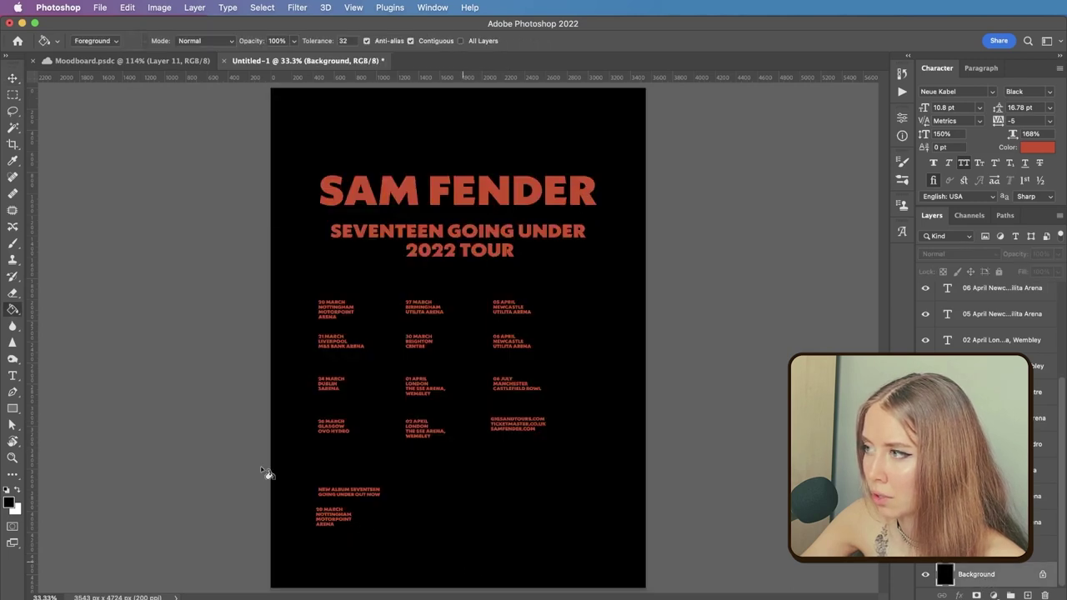
Move the tour date blocks and the new-album text down into the lower part of the poster
key(v)
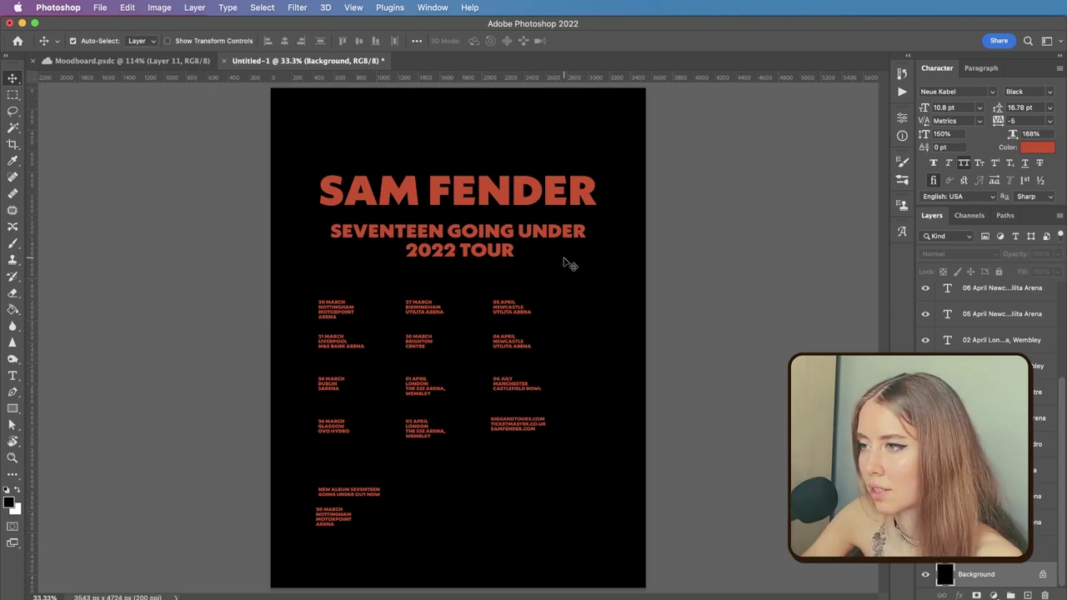
click(626, 421)
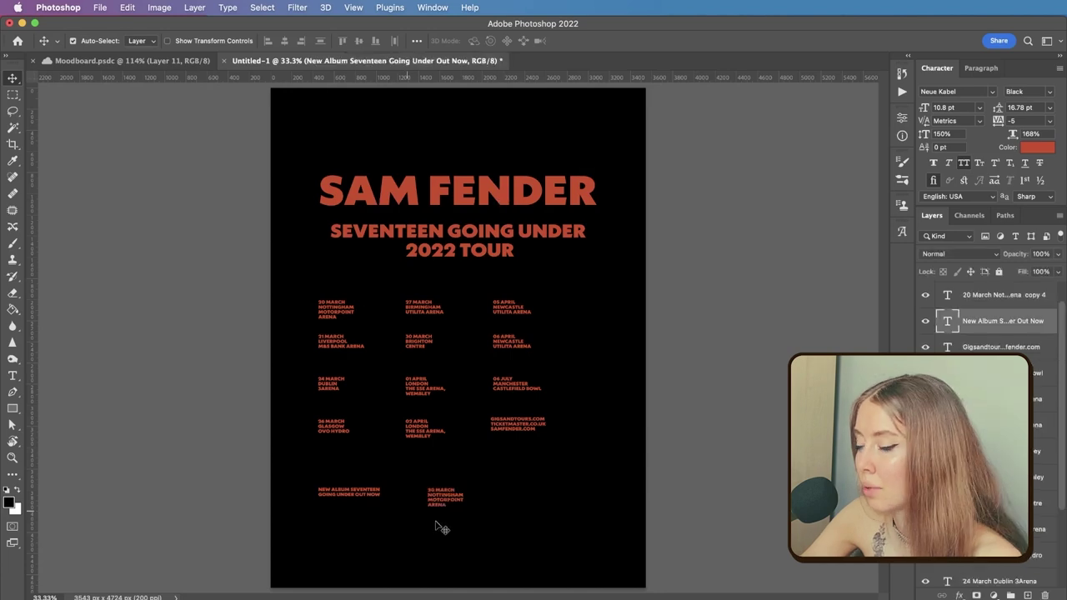
drag(492, 526, 375, 552)
drag(545, 478, 333, 306)
Recolor the SAM FENDER title and the tour subtitle from red to a pale cream
click(992, 92)
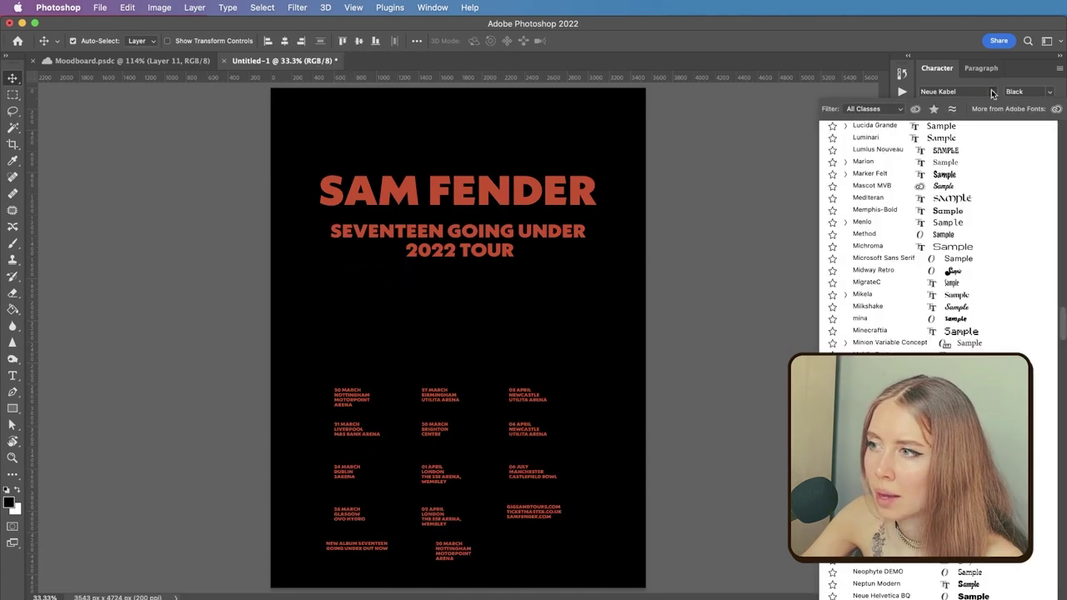
click(992, 92)
drag(600, 265, 491, 162)
click(1025, 150)
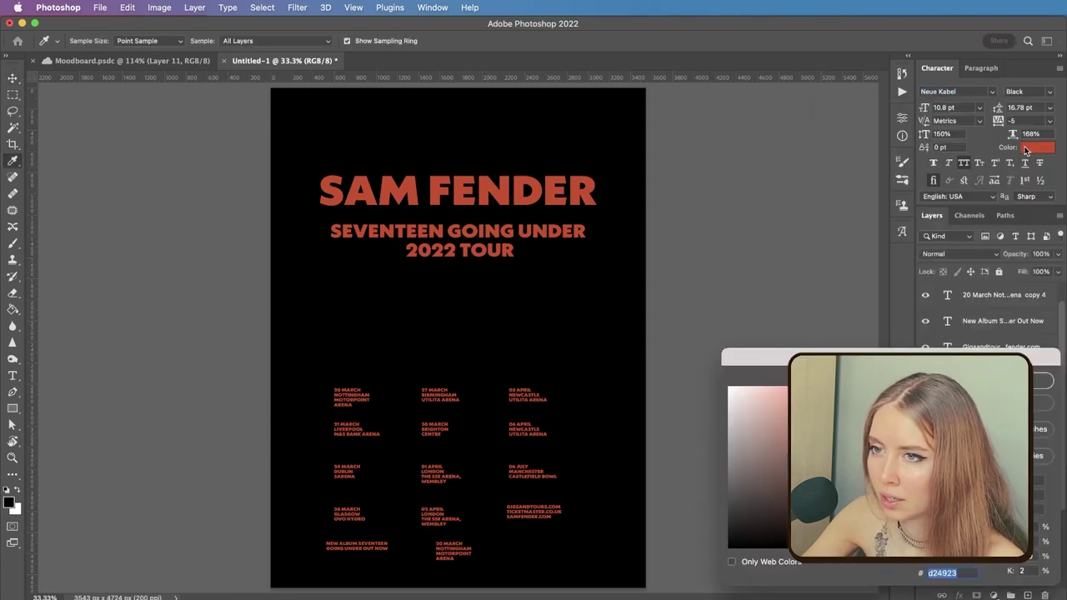
click(751, 385)
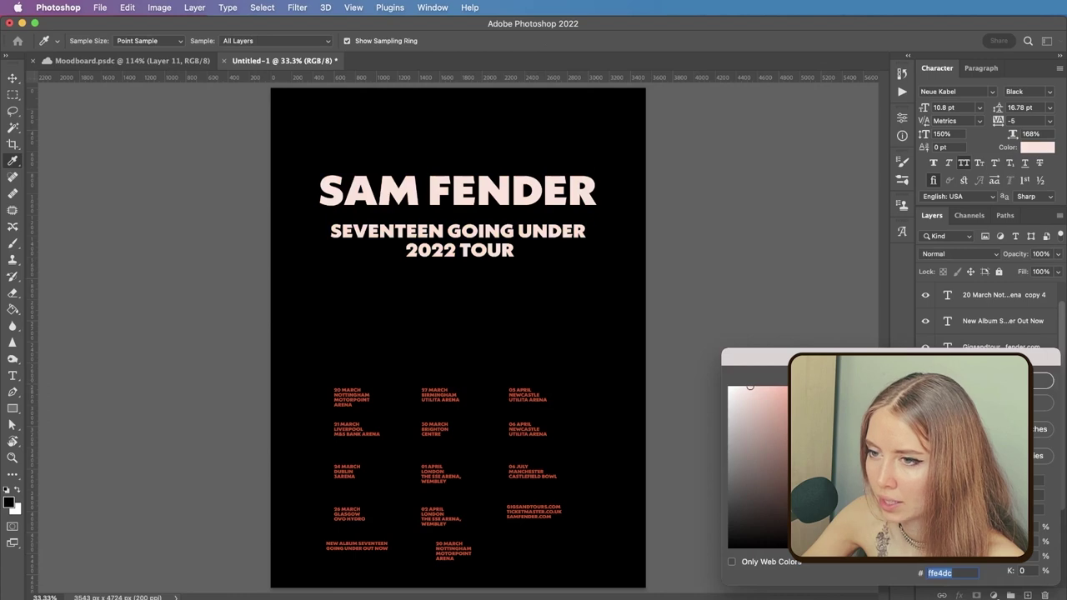
click(903, 534)
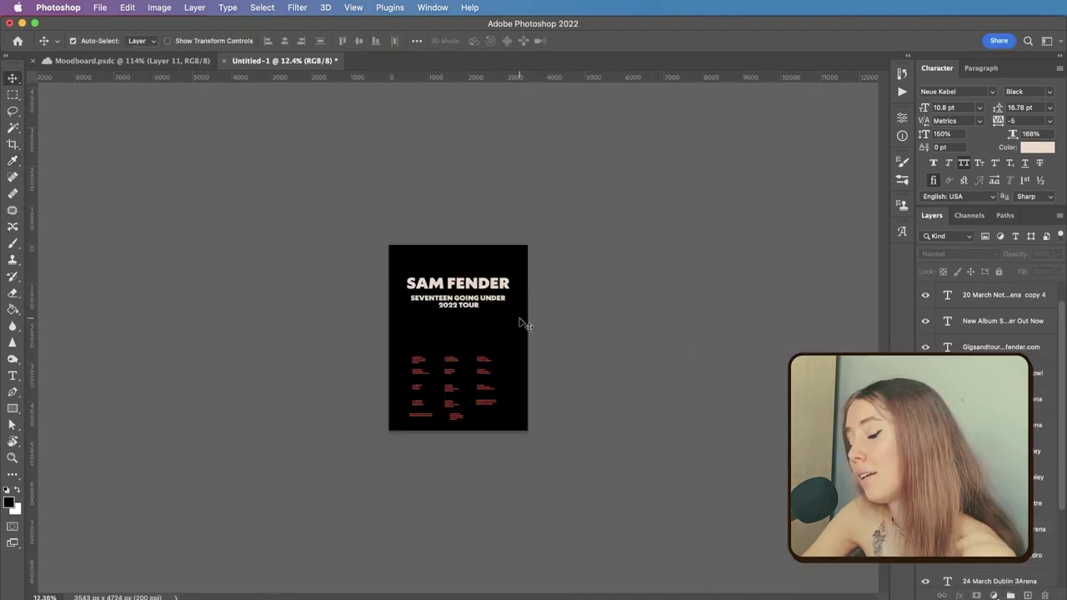
Try the Impact font on the SAM FENDER title and shift the title slightly up the poster
scroll(524, 330, up, 3)
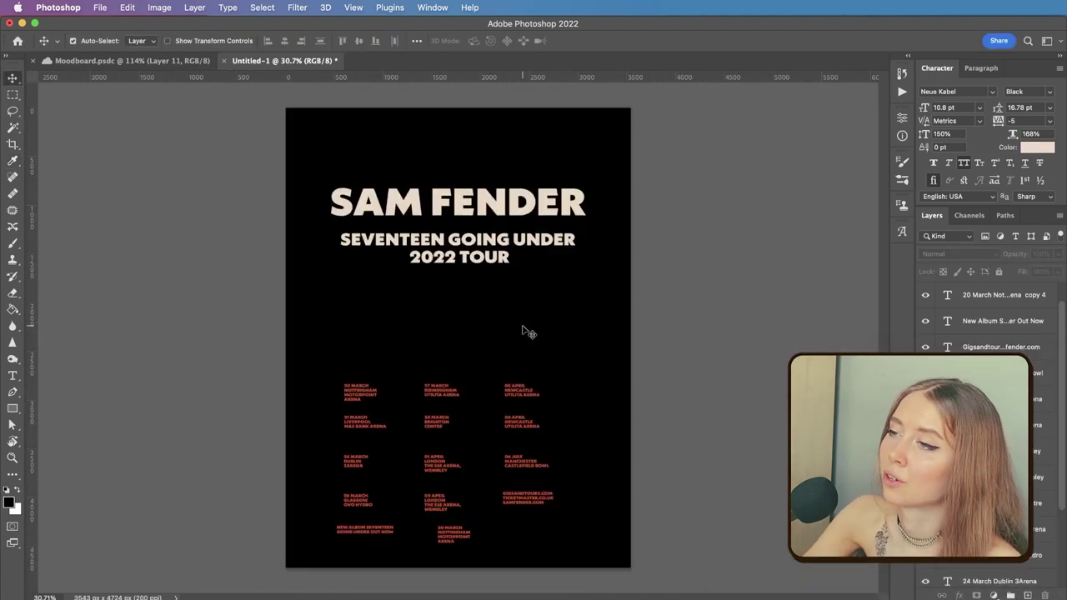
scroll(525, 242, down, 2)
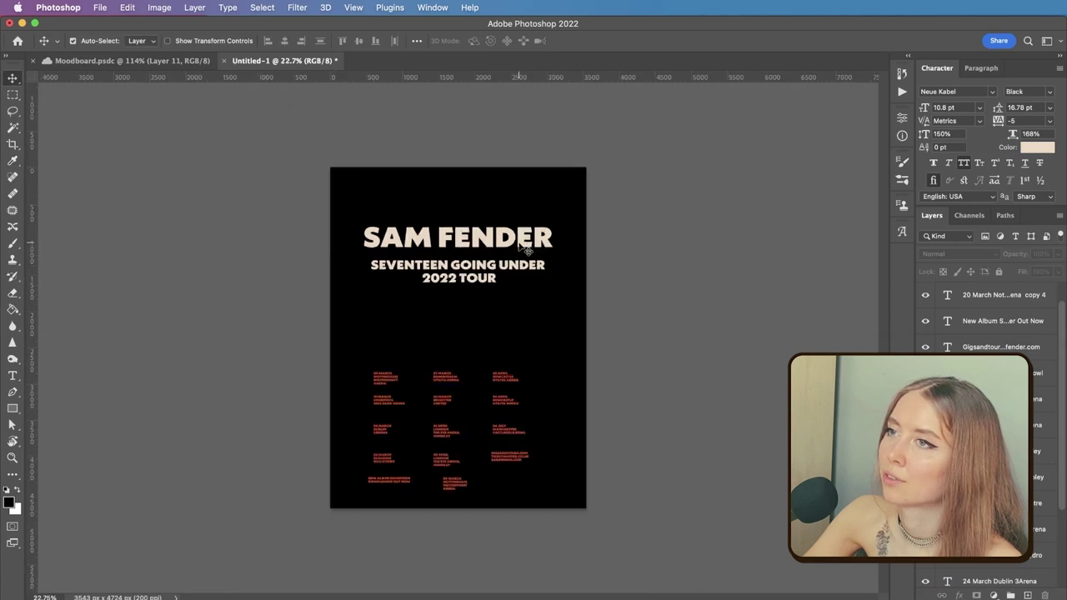
scroll(525, 242, up, 2)
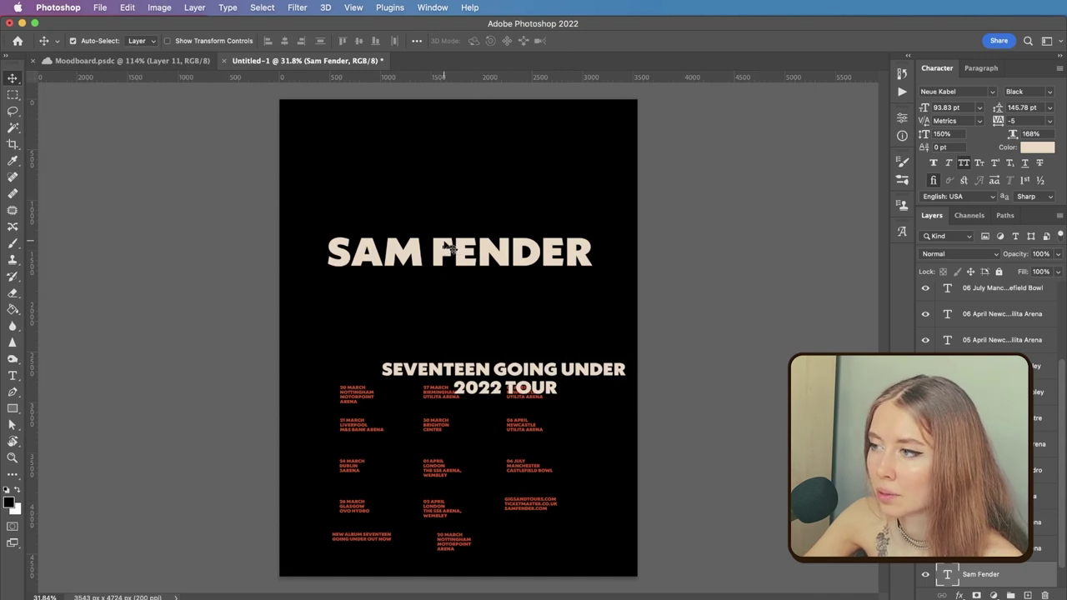
click(992, 91)
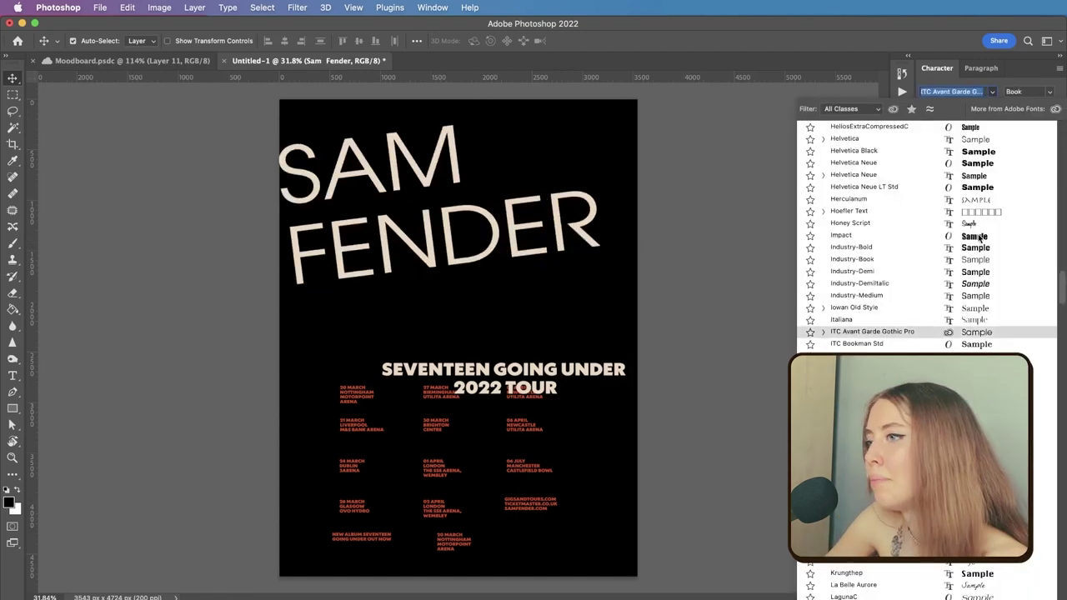
click(979, 236)
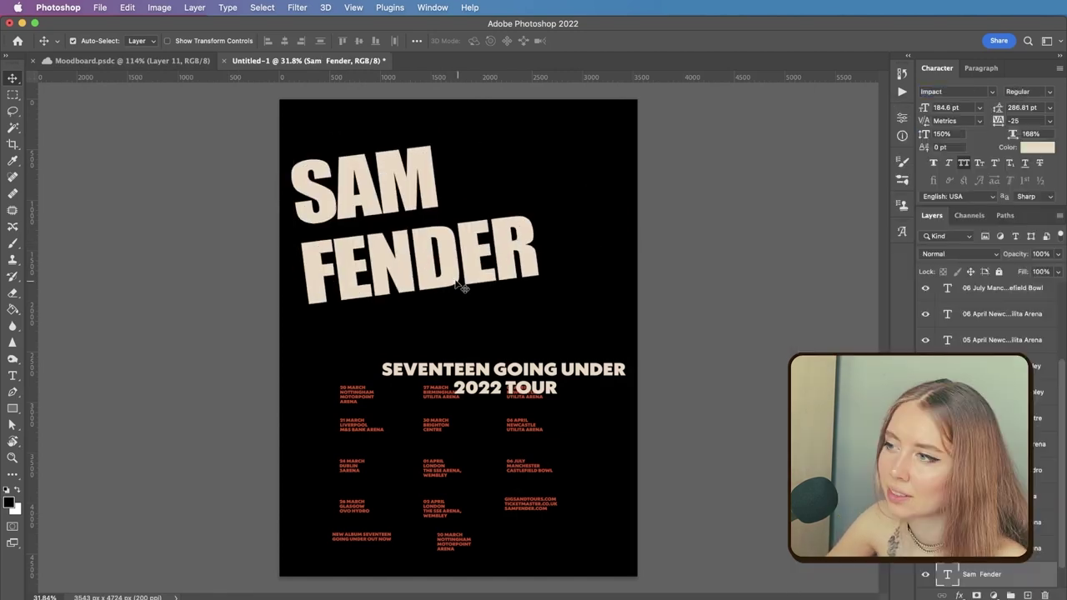
drag(456, 282, 457, 266)
scroll(614, 359, down, 3)
scroll(613, 357, up, 3)
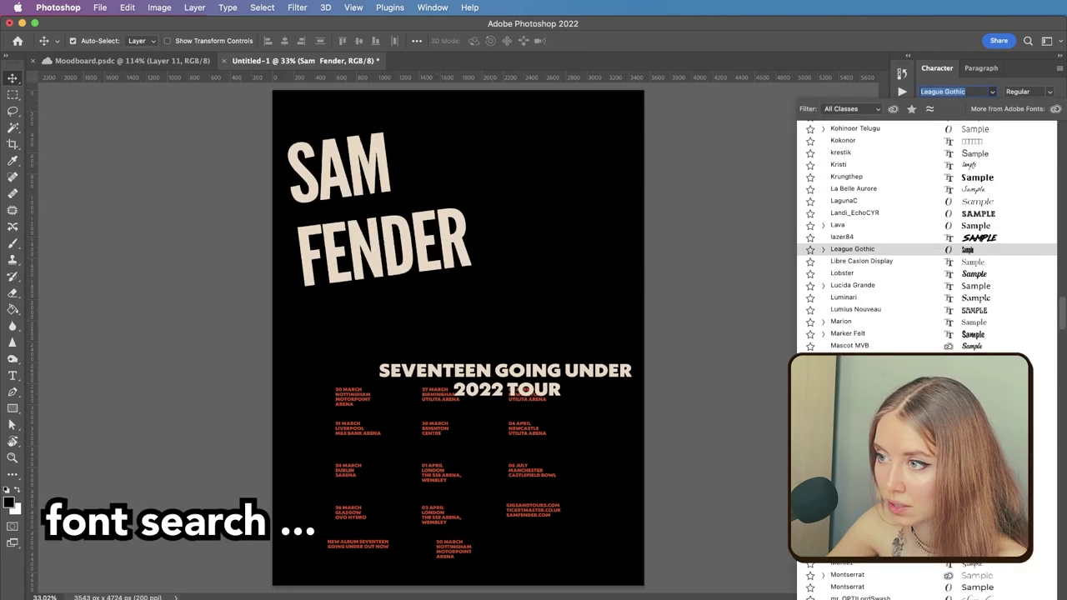
Search the font list for a condensed vintage typeface and try KekurC on the SAM FENDER title
scroll(838, 288, up, 8)
scroll(853, 570, down, 2)
scroll(853, 568, up, 20)
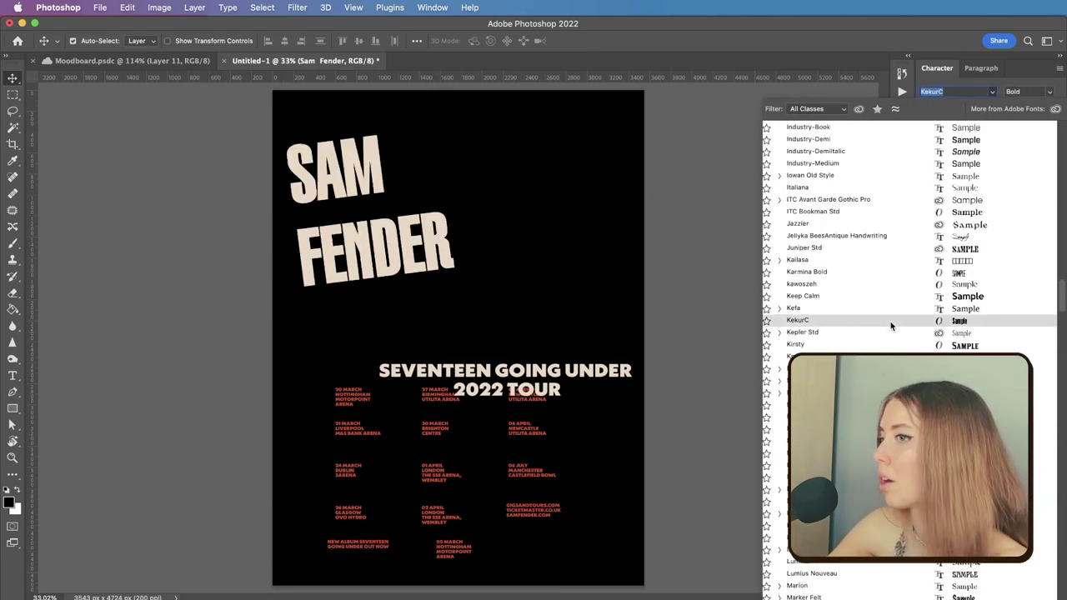
click(891, 326)
scroll(565, 353, down, 3)
scroll(566, 357, down, 3)
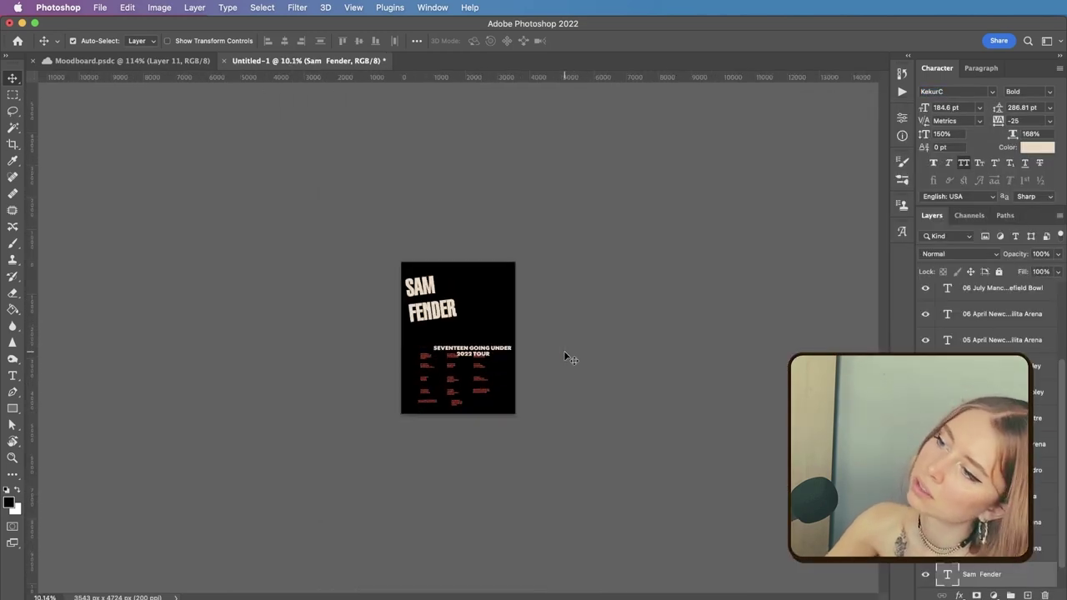
Position the concert photo across the poster's upper part and move the SAM FENDER title down toward the poster's left edge
scroll(531, 309, up, 4)
scroll(522, 300, down, 1)
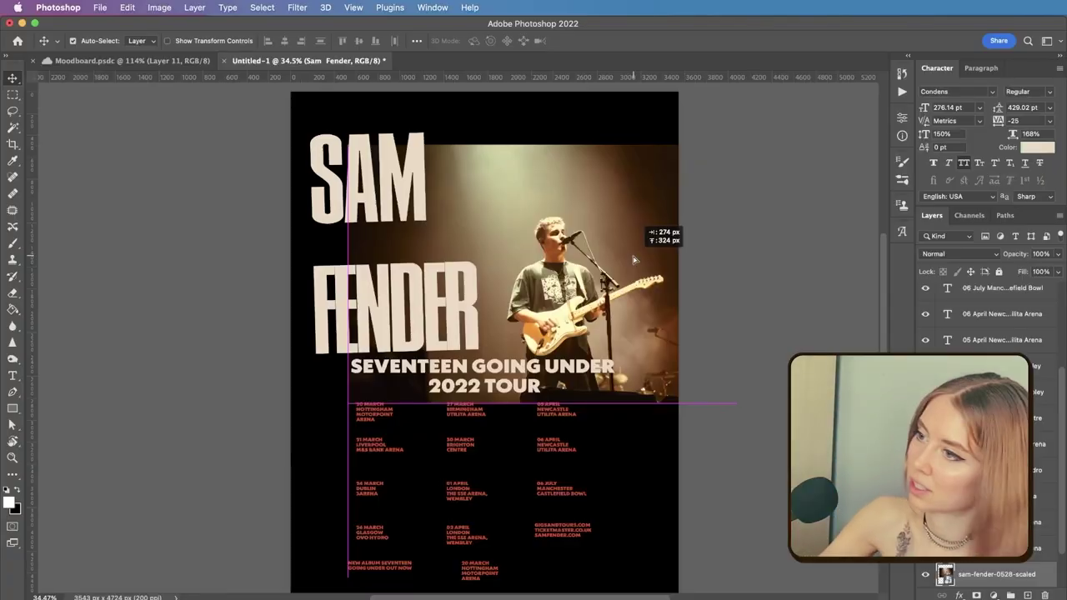
mouse_move(634, 261)
mouse_down()
mouse_move(606, 324)
mouse_move(677, 262)
mouse_move(525, 256)
mouse_move(647, 265)
mouse_move(614, 253)
mouse_up()
drag(452, 317, 393, 438)
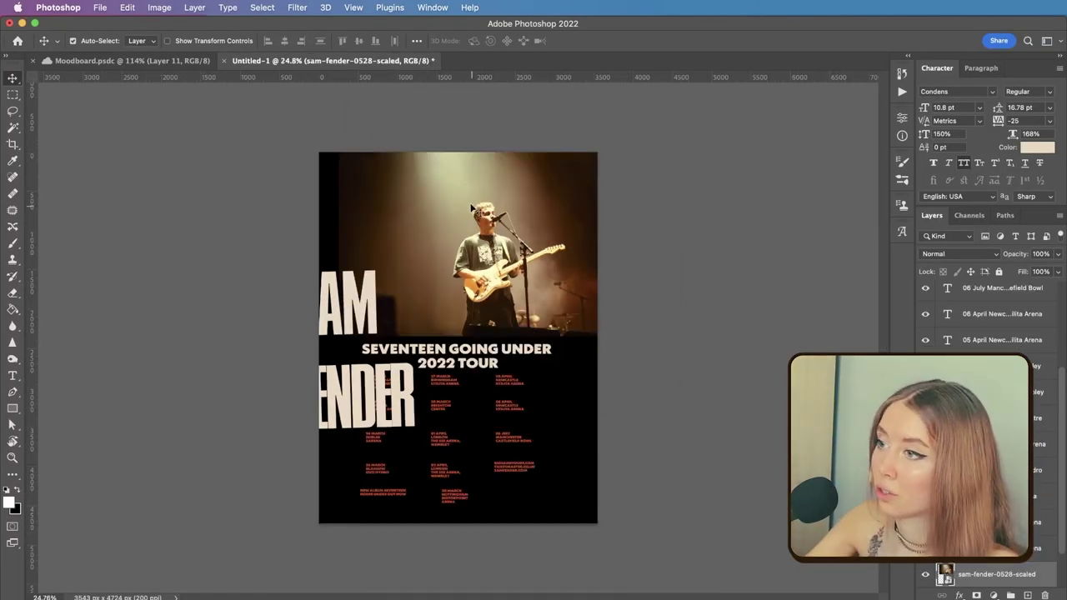
Change the SAM FENDER title's font to Acumin Variable Concept Condensed UltraBlack
scroll(471, 201, up, 2)
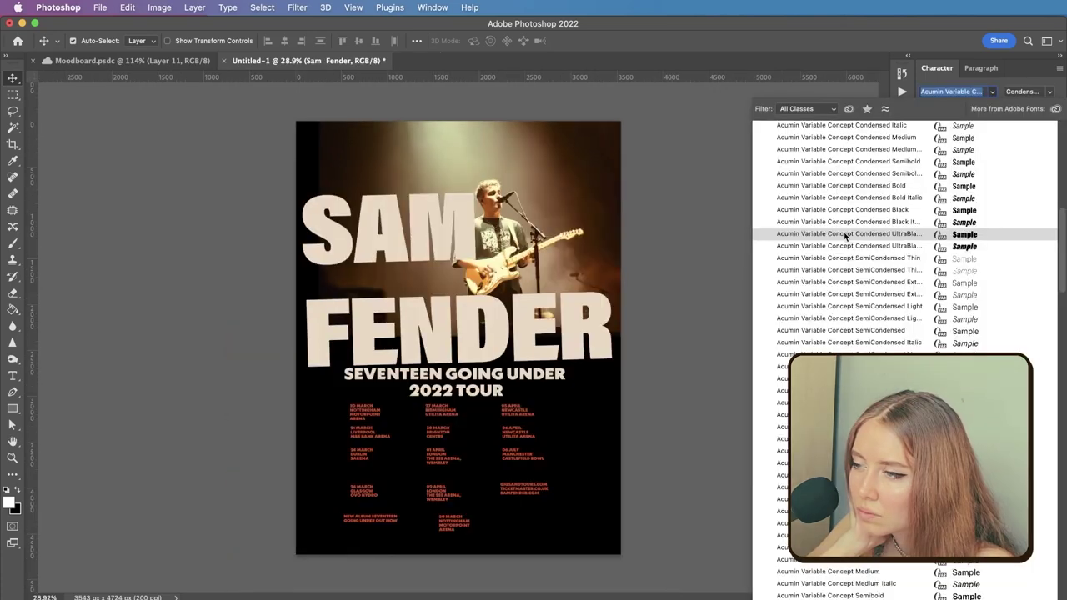
click(547, 468)
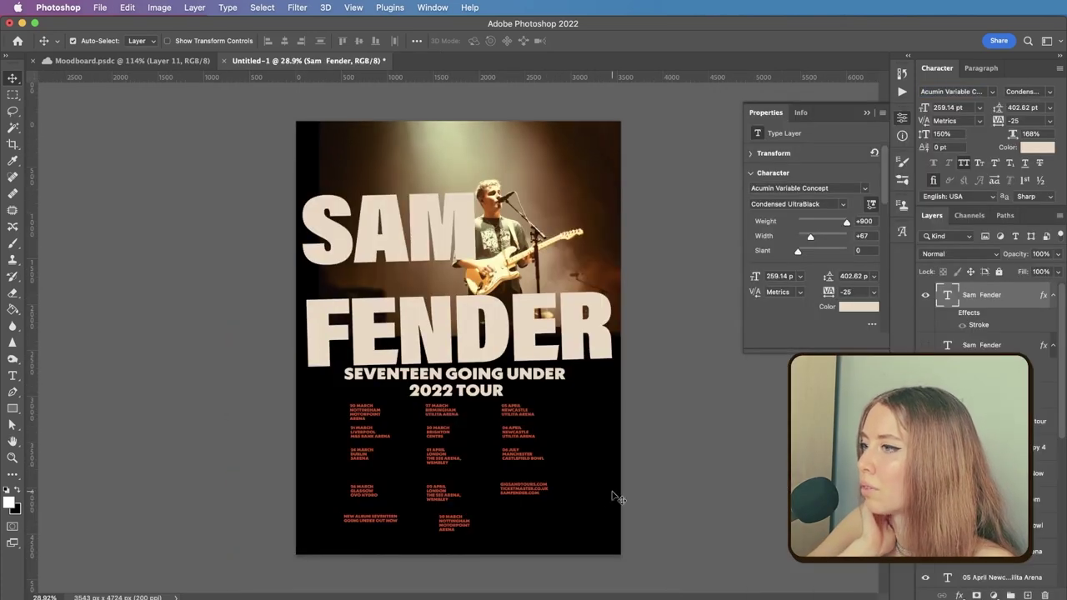
click(867, 112)
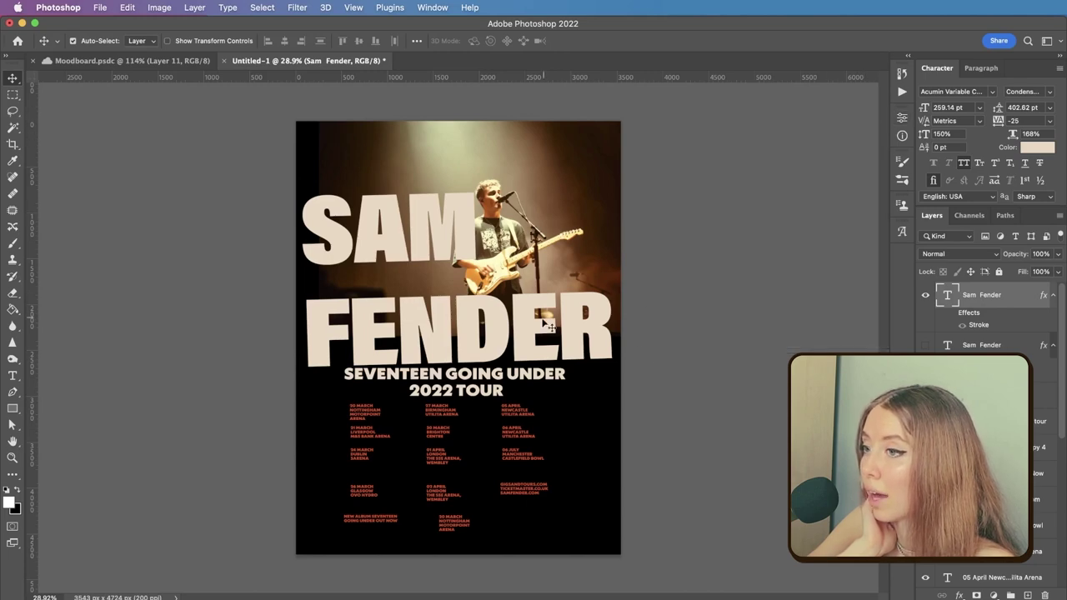
Try FunkMachineRetro as an alternative font for the SAM FENDER title
scroll(489, 296, up, 4)
click(991, 91)
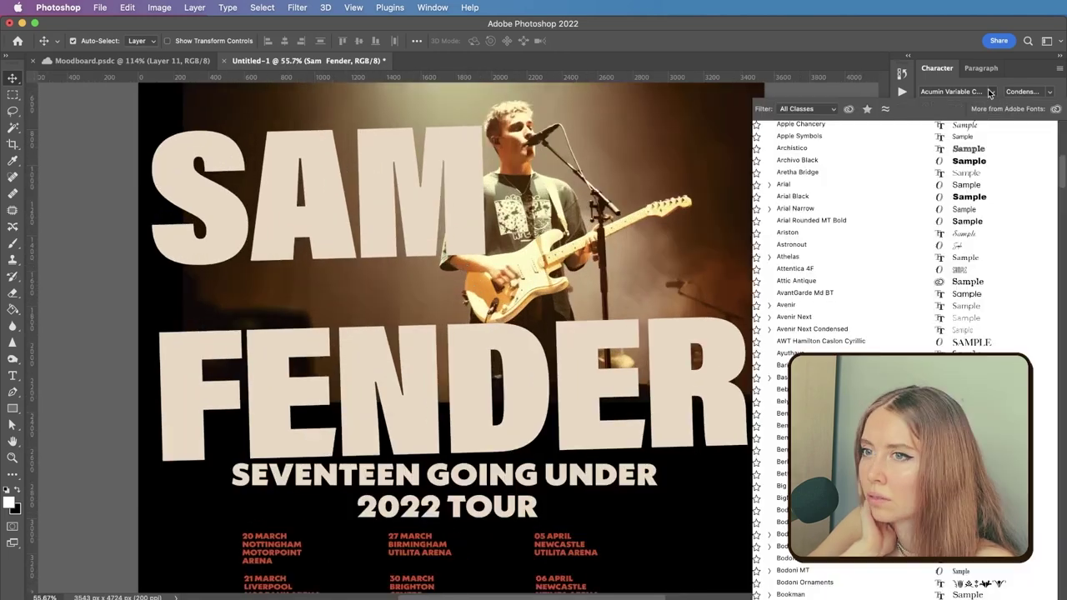
click(639, 364)
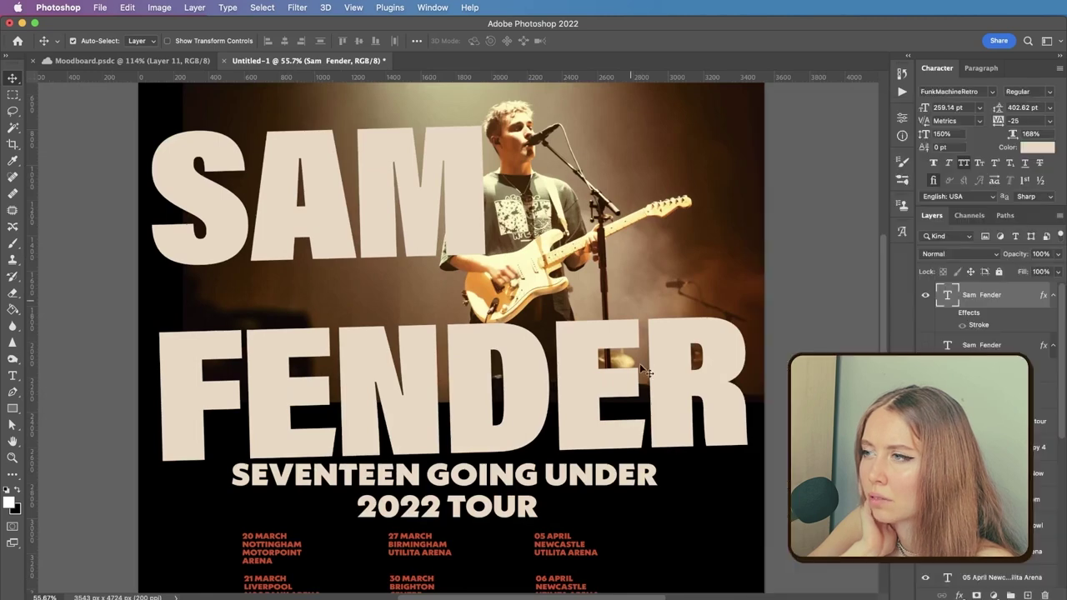
scroll(664, 384, down, 6)
scroll(664, 384, up, 4)
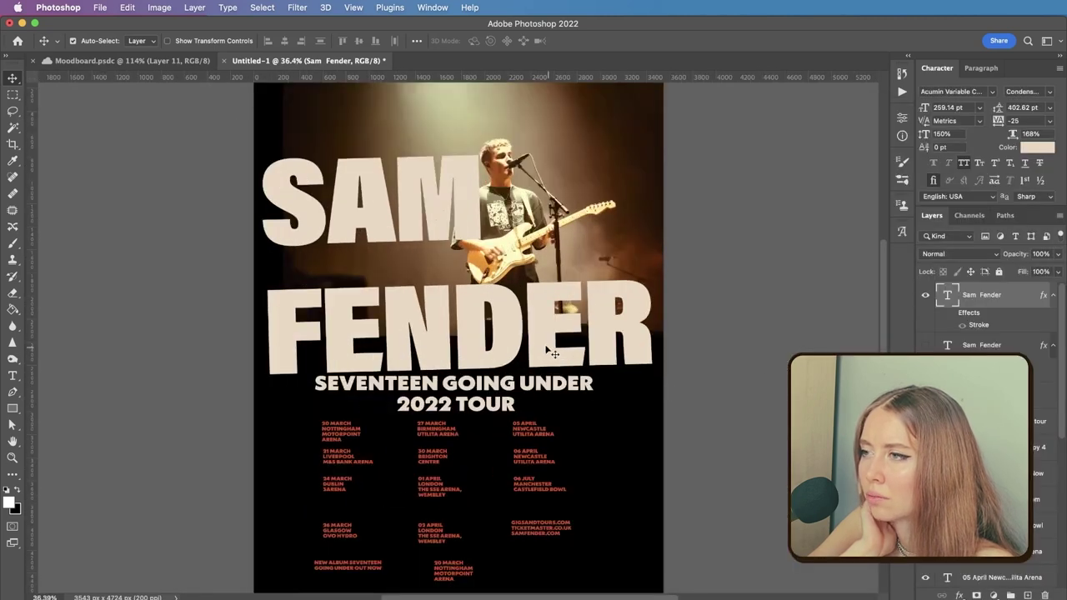
Move the SAM FENDER title slightly up and scale it down to about 81% toward its lower-left corner
mouse_move(506, 352)
mouse_down()
mouse_move(504, 382)
mouse_move(489, 330)
mouse_move(498, 338)
mouse_up()
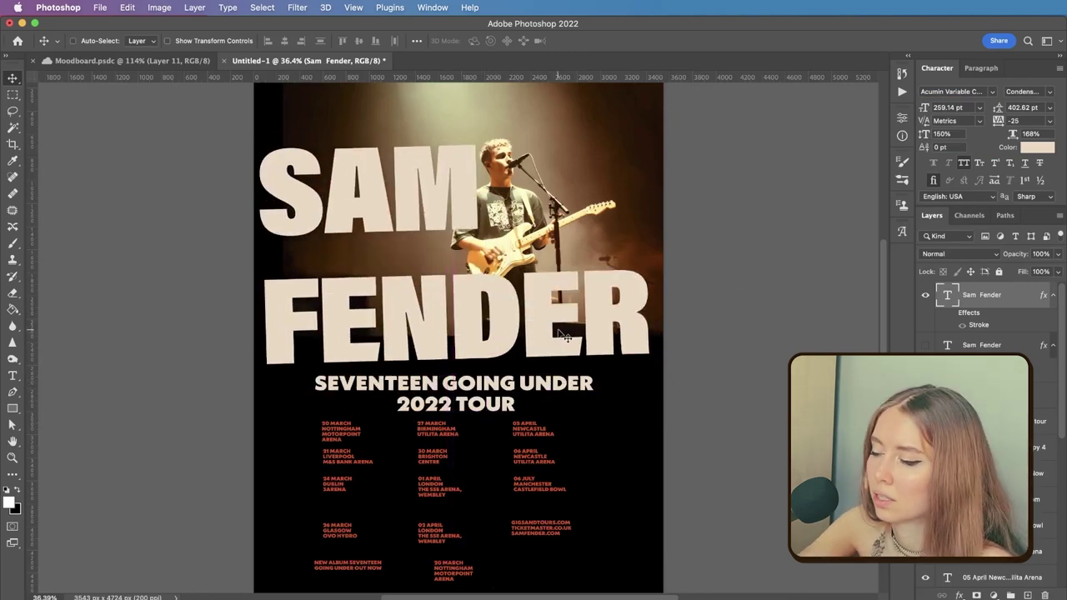
key(super+t)
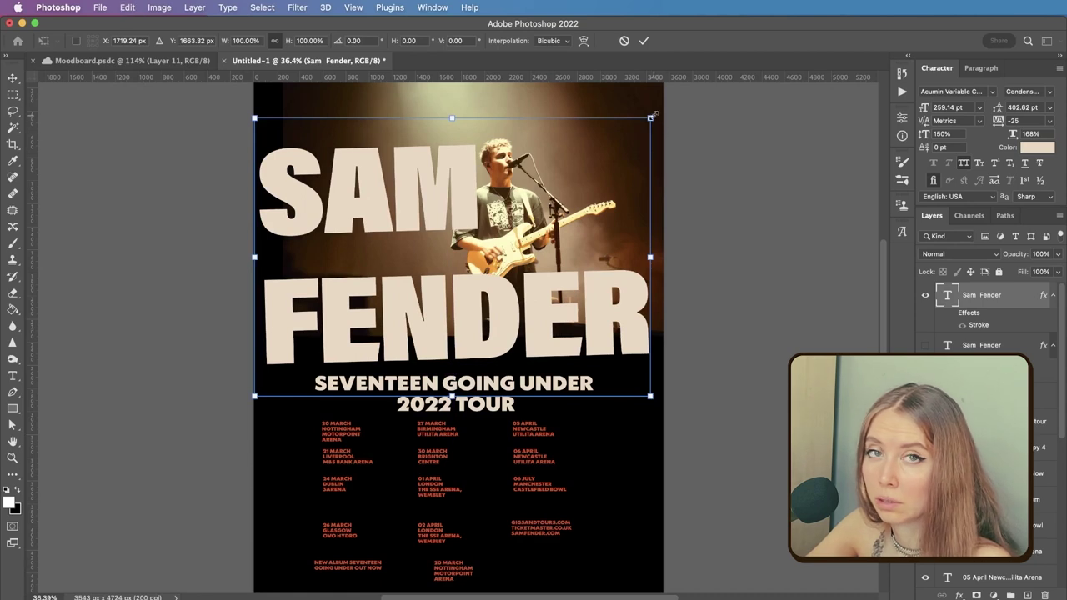
drag(650, 116, 582, 179)
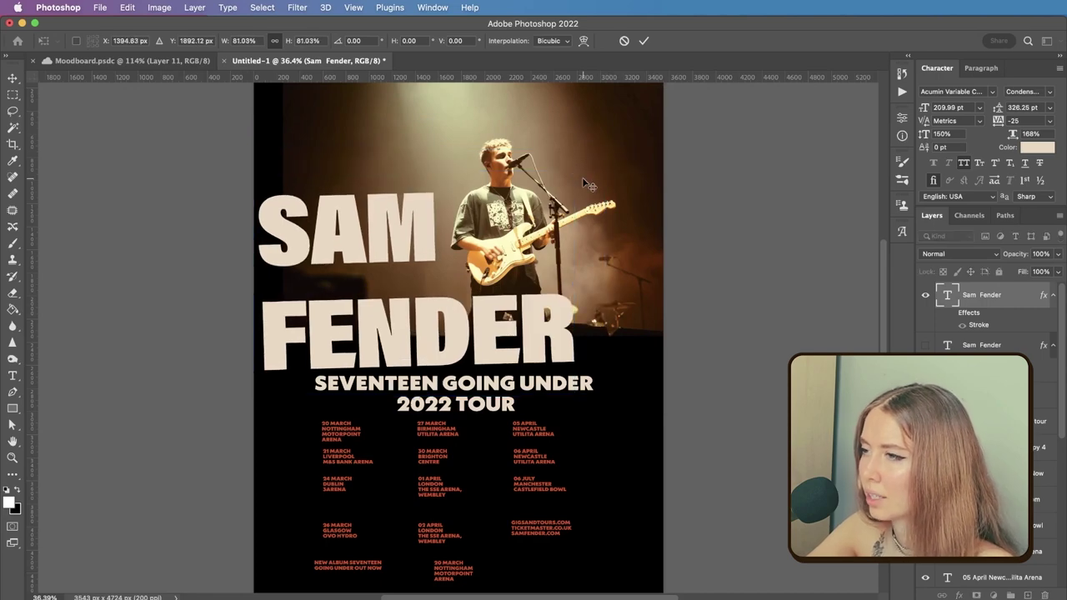
key(Return)
scroll(582, 178, down, 3)
key(super+0)
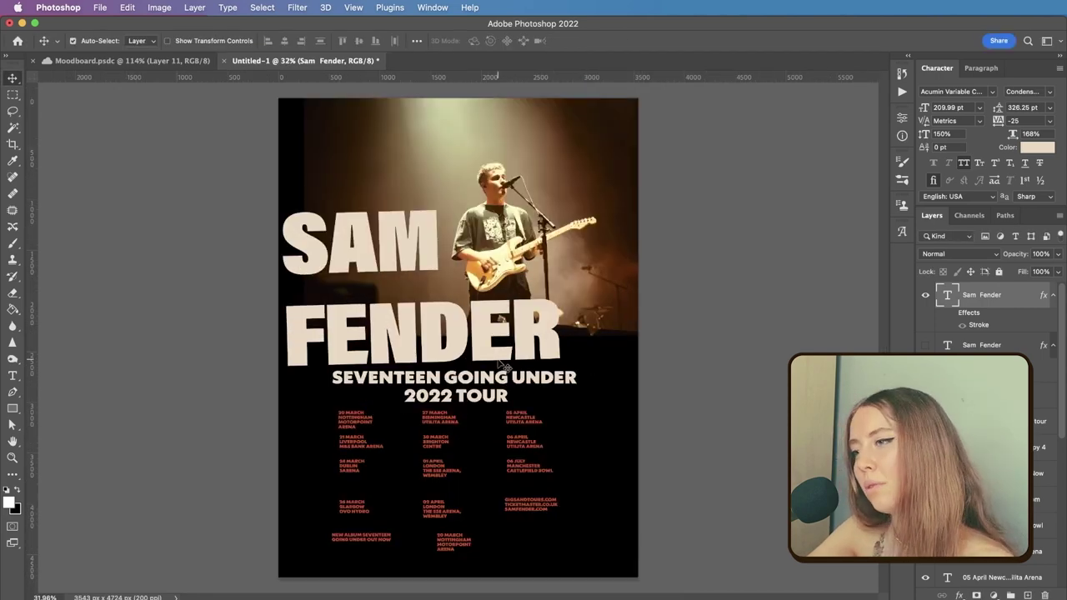
Set the SAM FENDER title's tracking to -50, with the letter F of FENDER at -25
click(1050, 122)
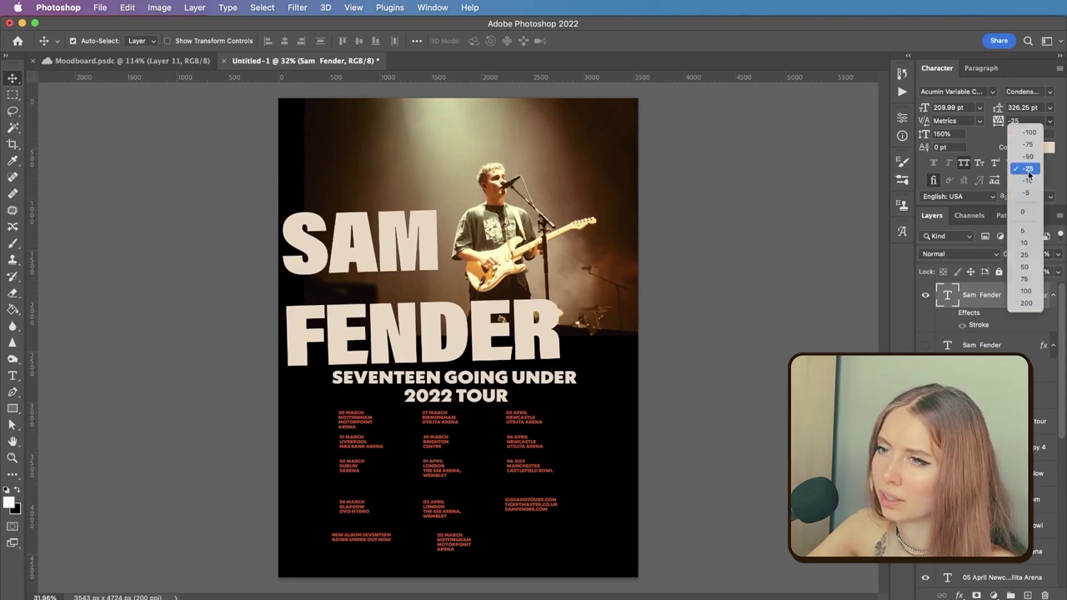
click(1030, 157)
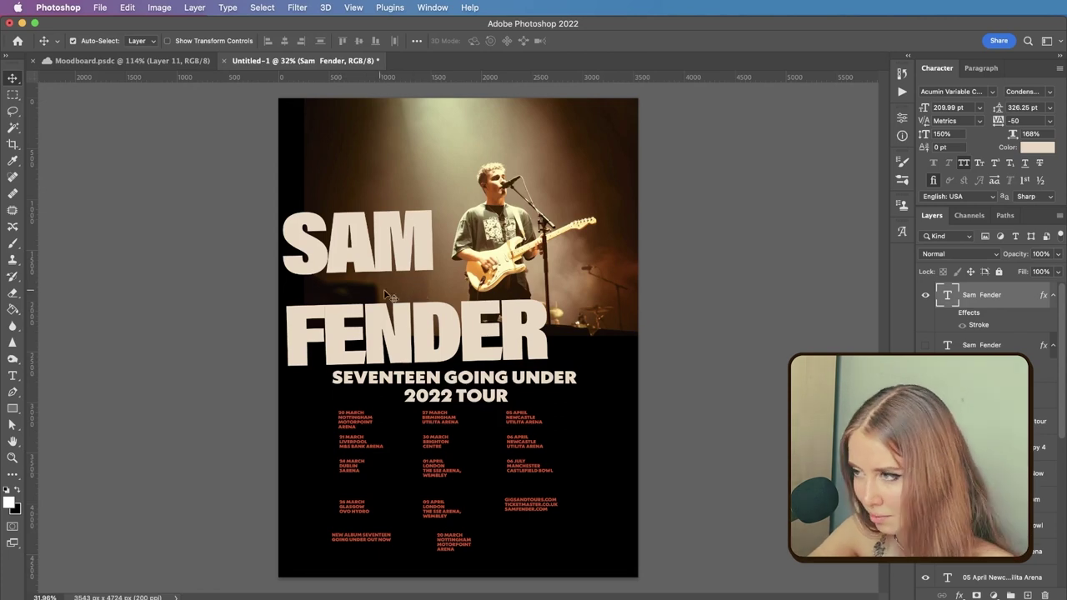
click(13, 375)
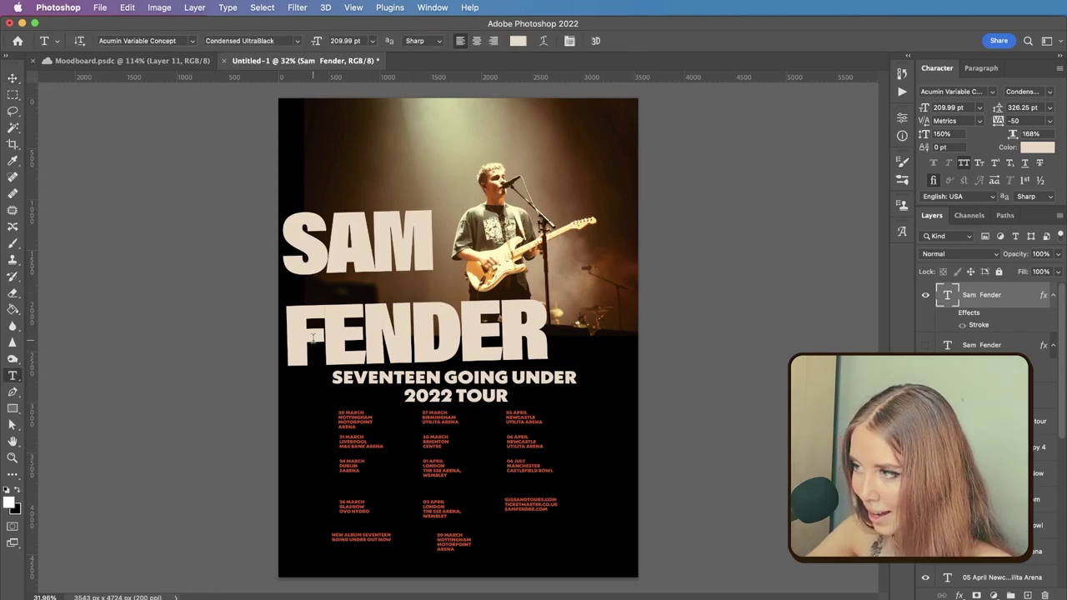
drag(313, 338, 285, 337)
click(1049, 121)
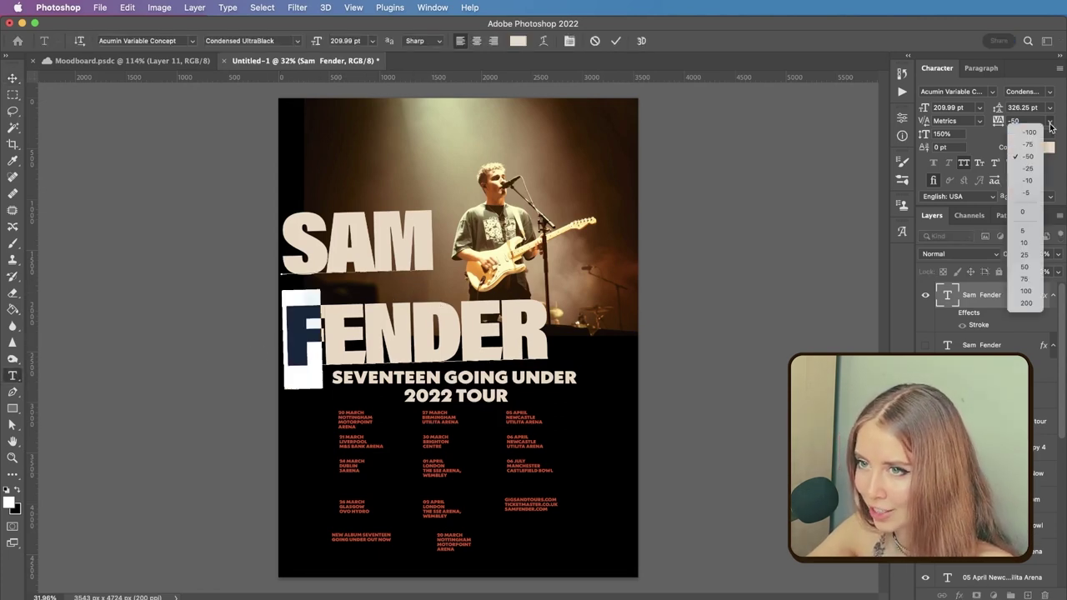
click(1026, 169)
click(11, 78)
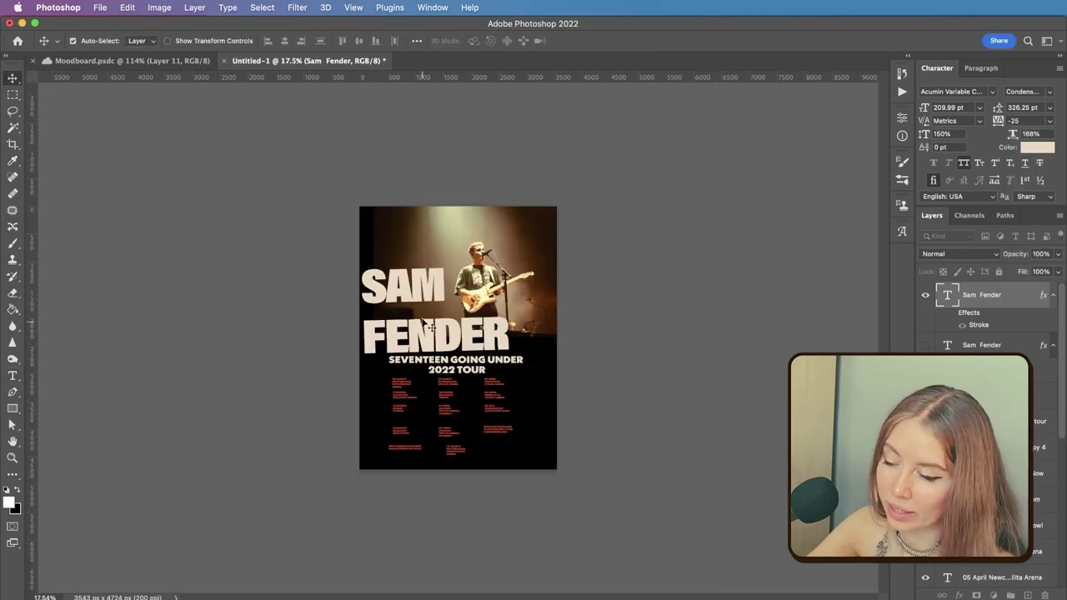
Tighten the SAM FENDER title's leading to 300 pt and further to 250 pt, and move the tour subtitle slightly down
scroll(447, 288, up, 3)
click(1050, 107)
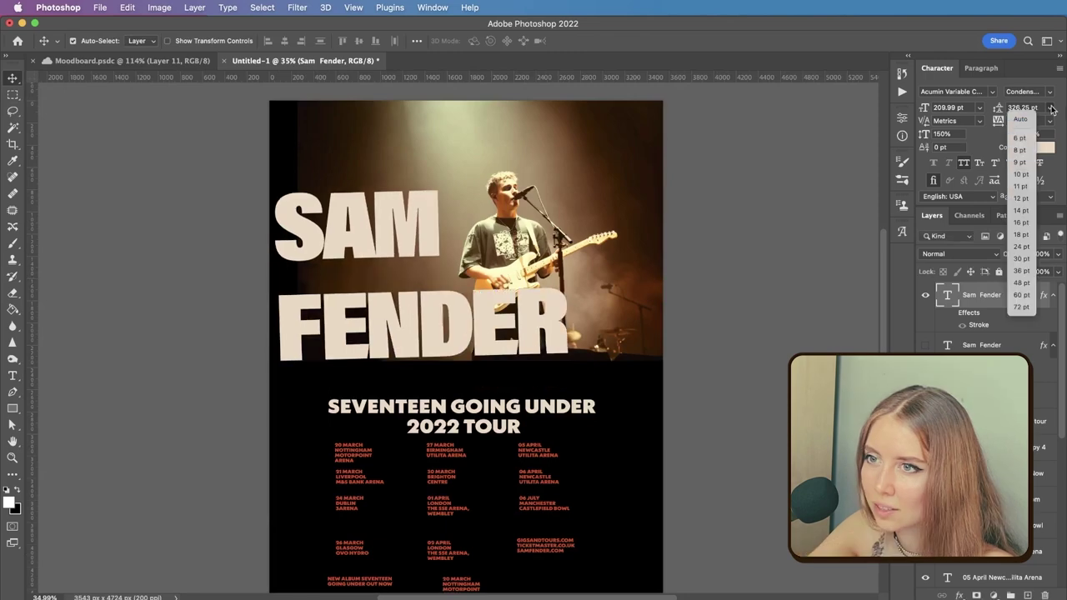
click(1027, 108)
click(1028, 107)
text(3)
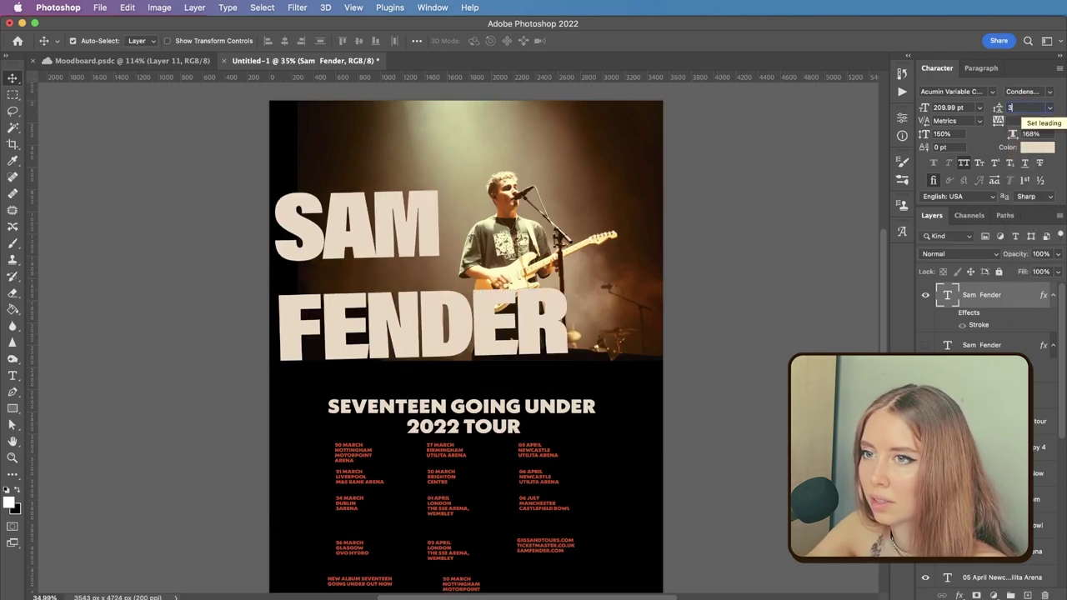
key(Return)
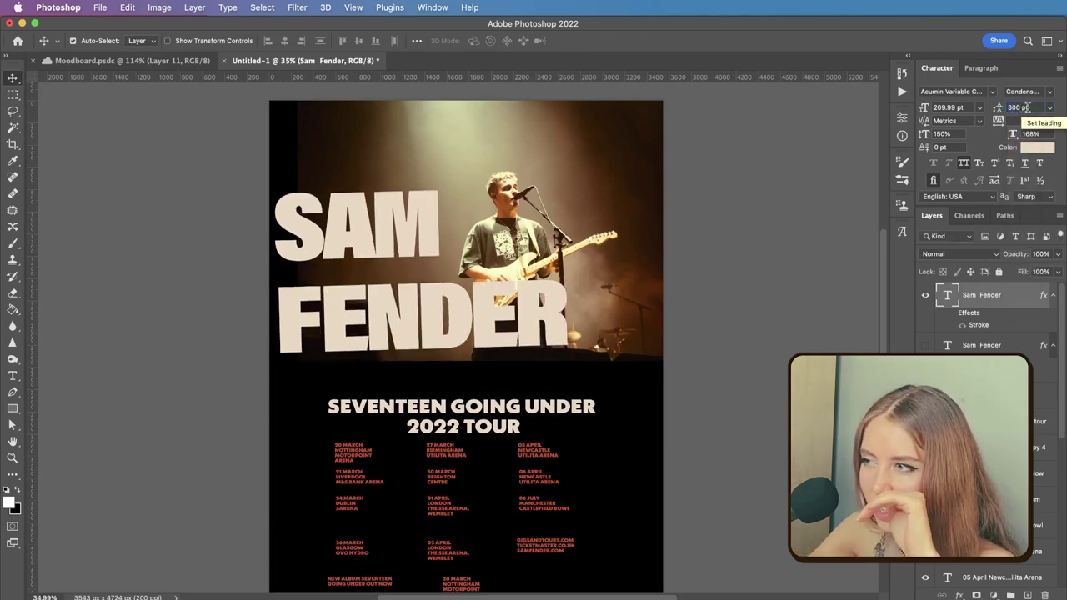
scroll(450, 313, down, 3)
scroll(507, 312, up, 4)
scroll(507, 312, down, 3)
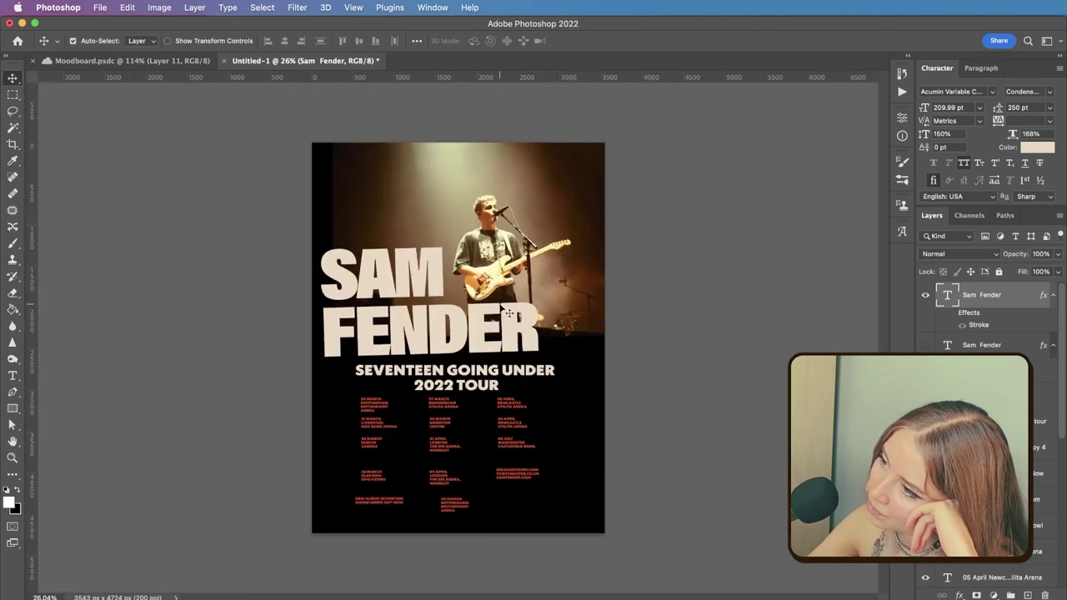
drag(481, 386, 481, 397)
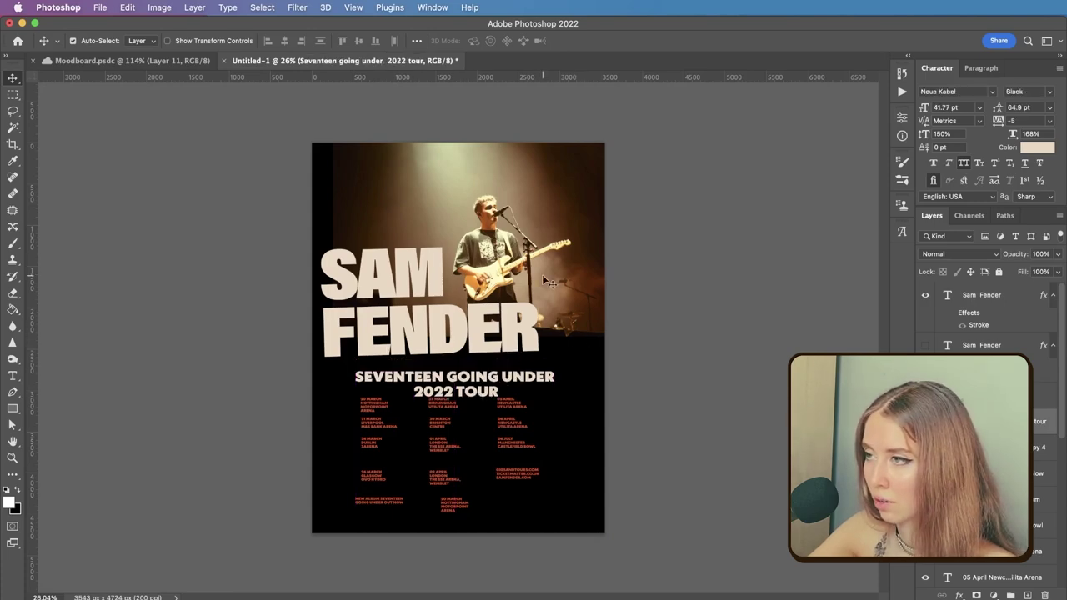
Examine the gig poster lettering in the Moodboard document, and return to the tour poster with the SAM FENDER title selected
click(172, 63)
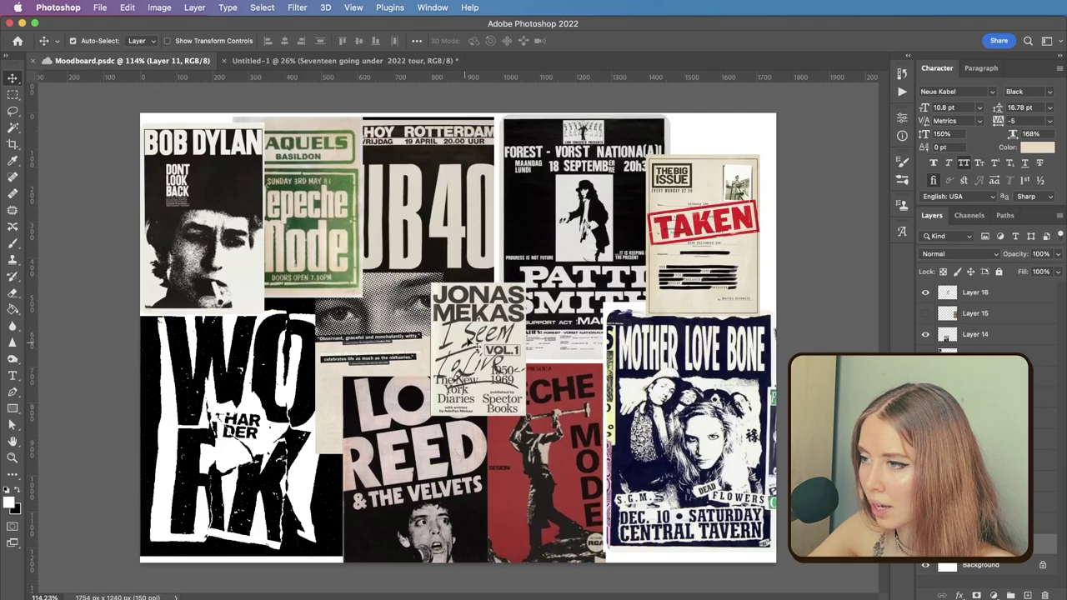
scroll(476, 338, up, 5)
scroll(476, 326, down, 2)
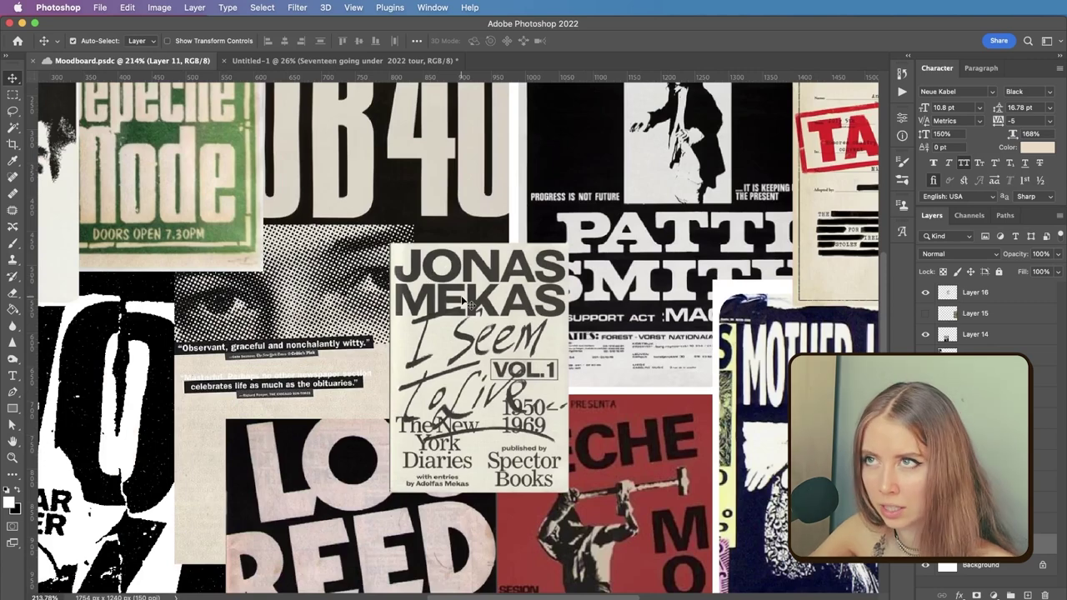
drag(218, 143, 293, 274)
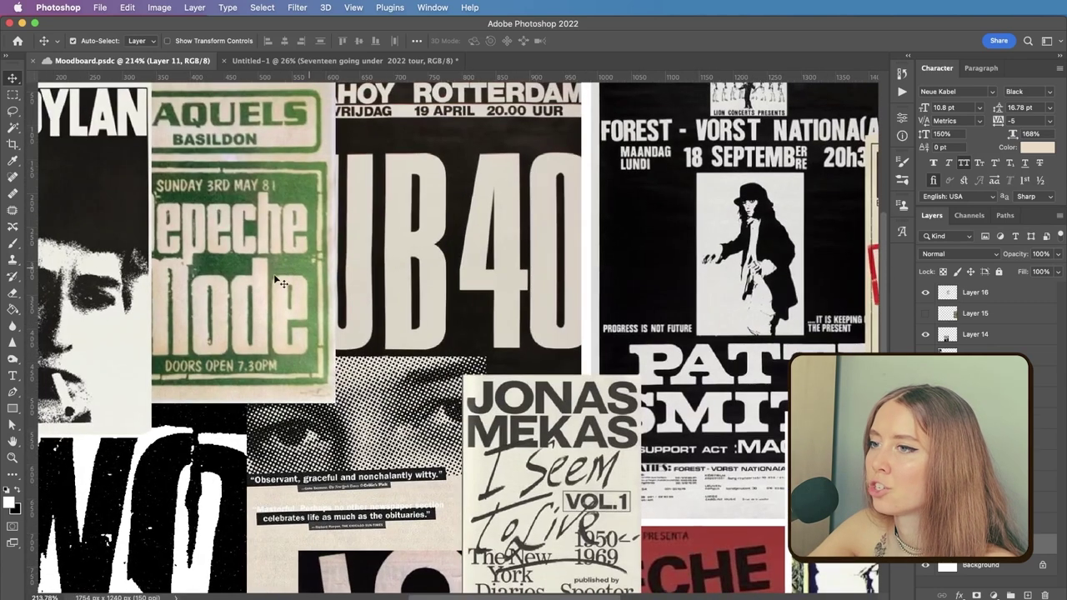
click(320, 60)
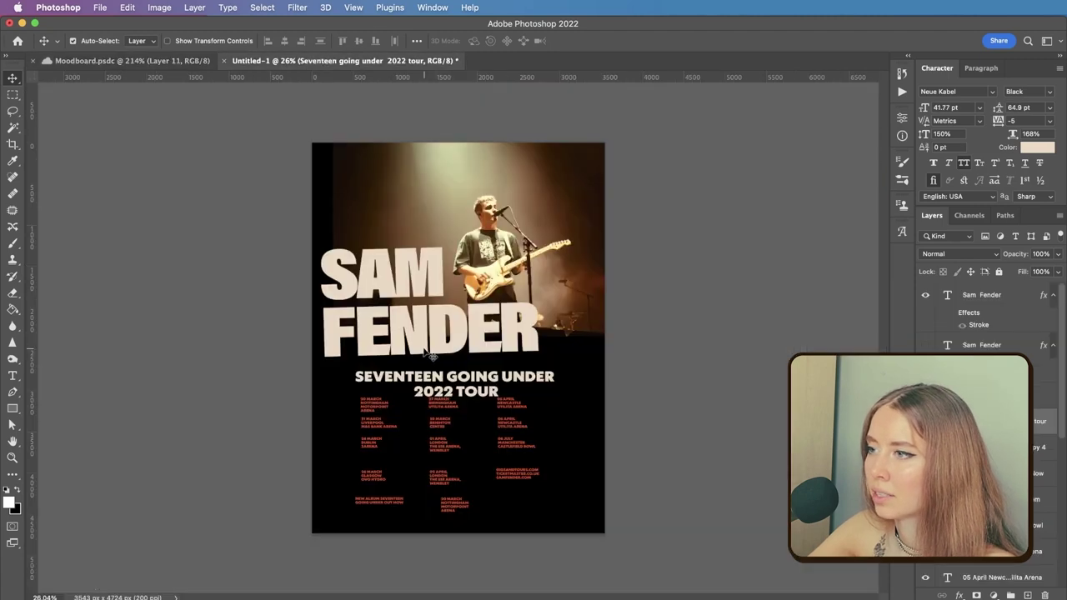
click(426, 346)
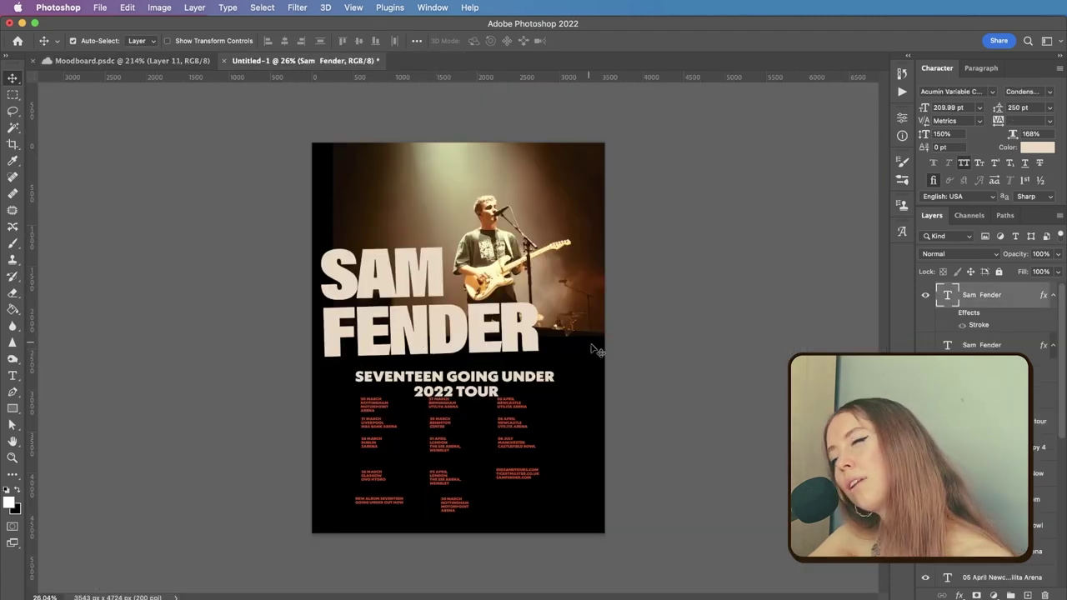
Stretch the SAM FENDER title vertically to about 147% and shift it slightly right, just above the tour subtitle
key(super+t)
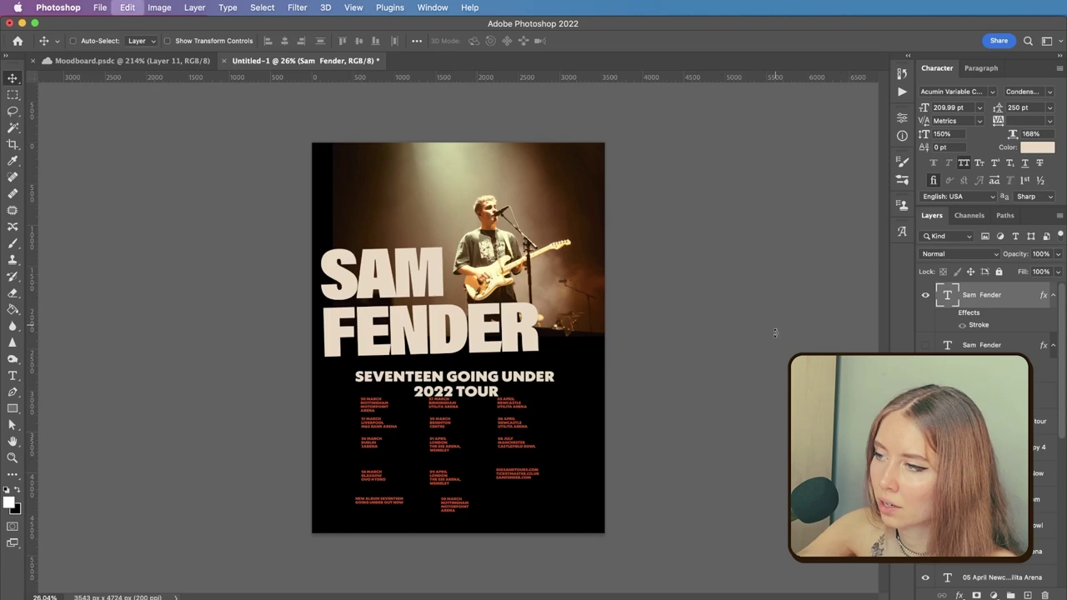
drag(427, 231, 426, 164)
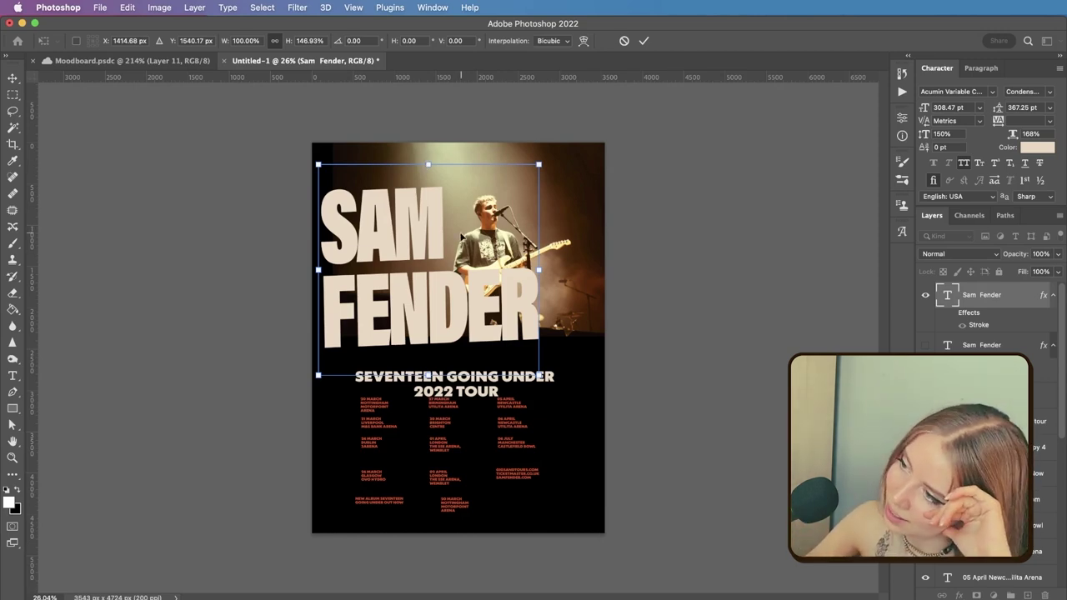
mouse_move(429, 238)
mouse_down()
mouse_move(453, 271)
mouse_move(442, 234)
mouse_up()
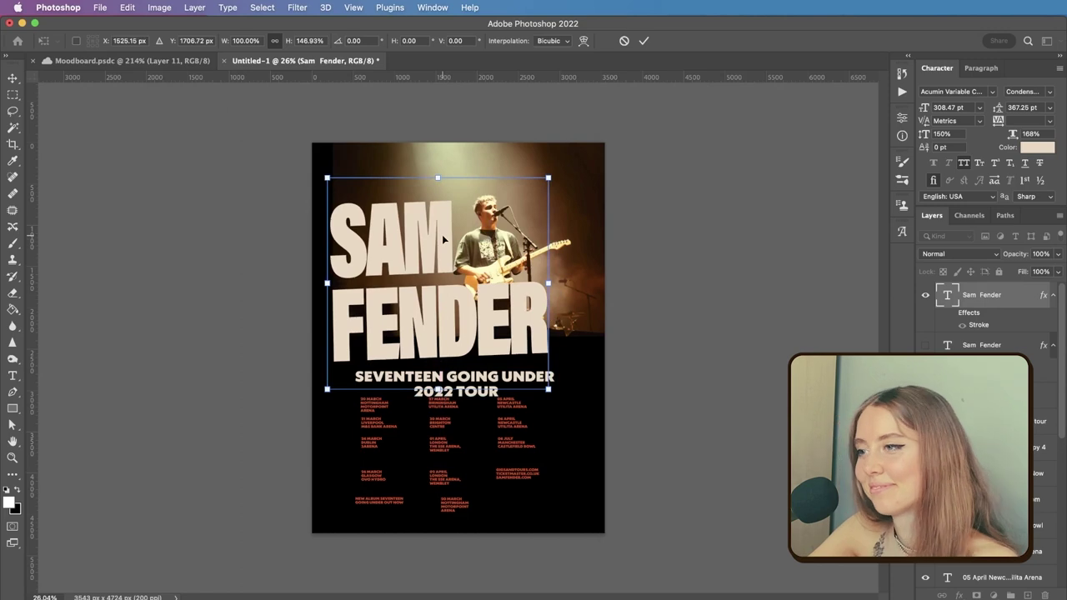
key(Return)
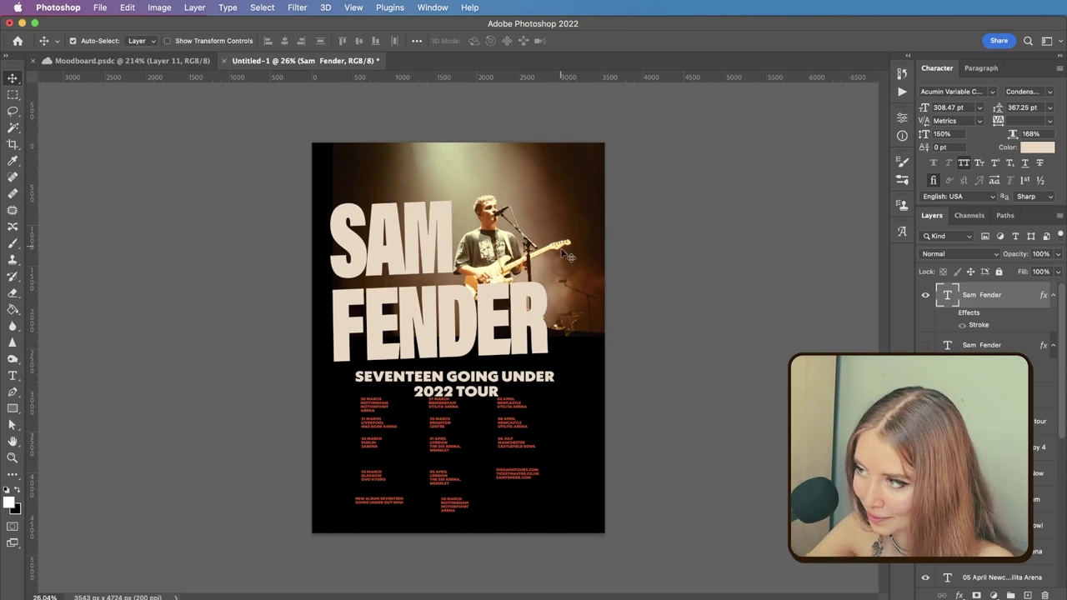
scroll(559, 267, down, 3)
scroll(557, 261, up, 4)
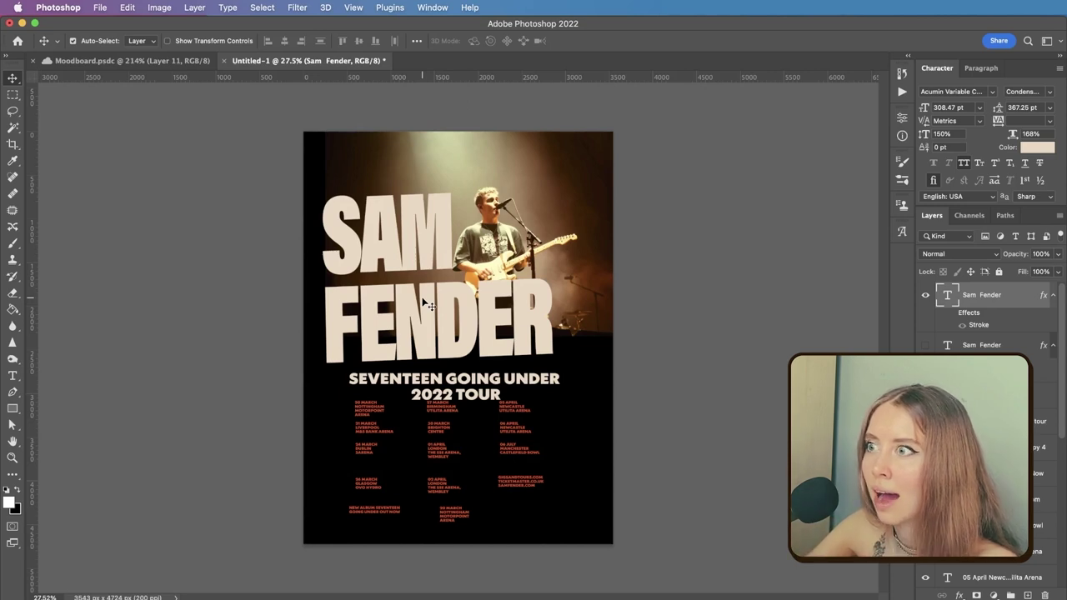
mouse_move(425, 344)
mouse_down()
mouse_move(461, 338)
mouse_move(438, 341)
mouse_up()
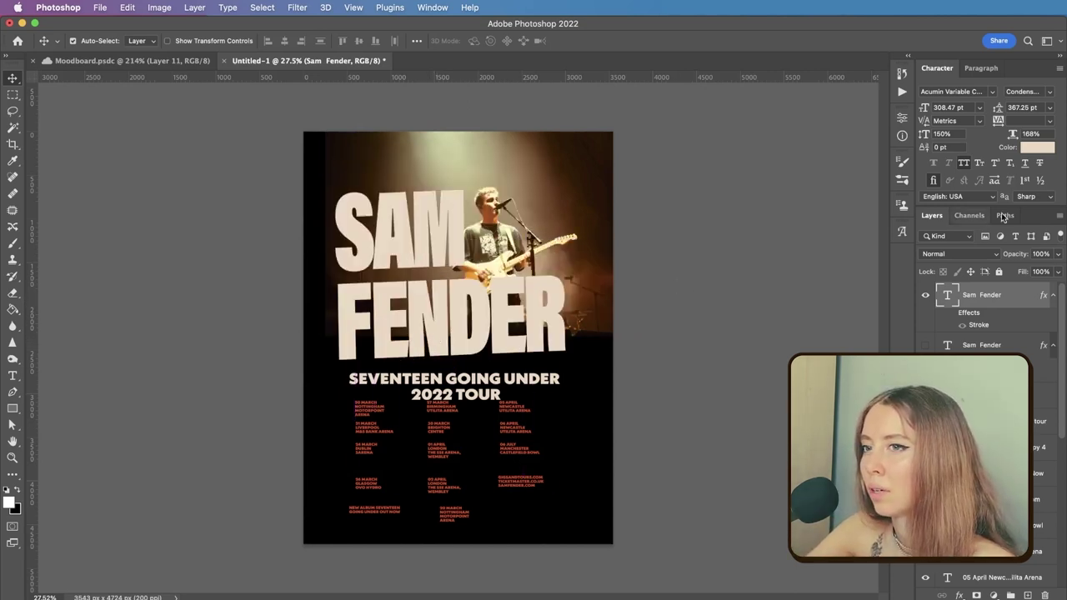
Centre-align the SAM FENDER title and rearrange the layout with the title near the poster's top and the concert photo lower down
click(982, 68)
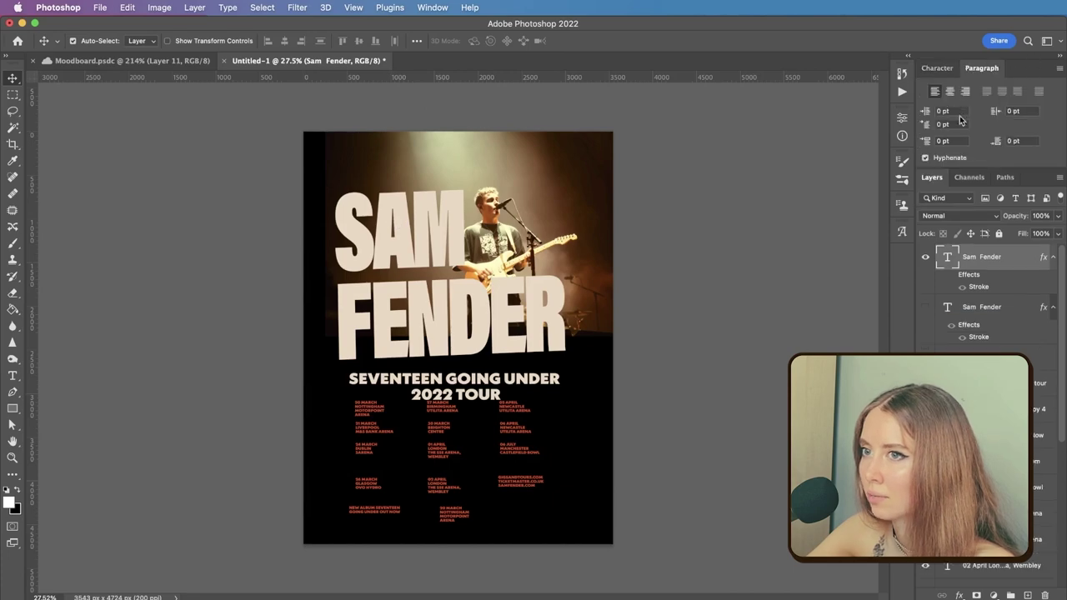
click(955, 96)
drag(367, 335, 500, 410)
drag(498, 349, 454, 239)
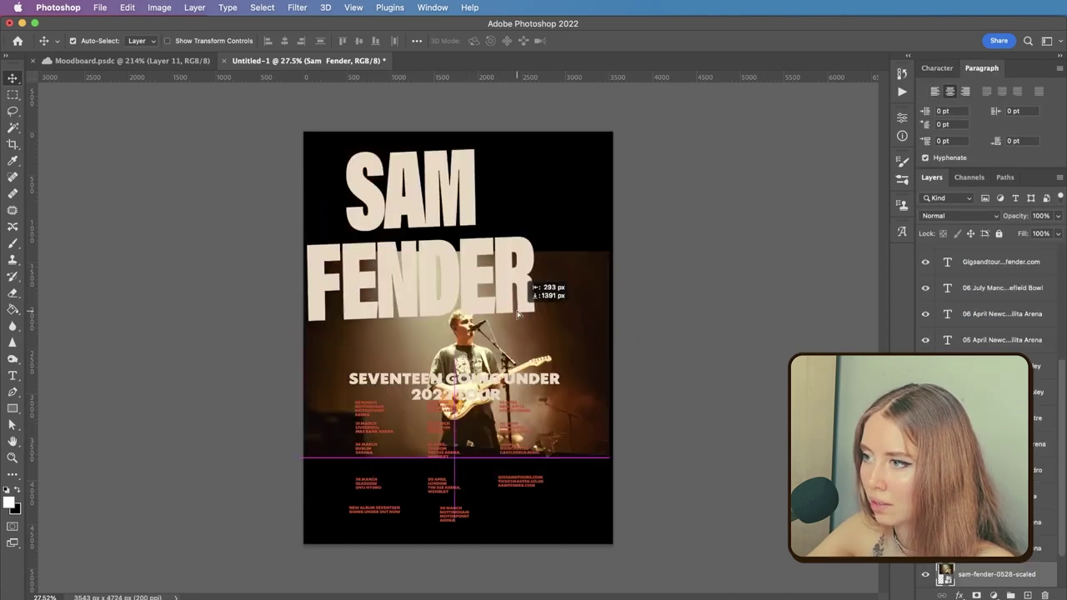
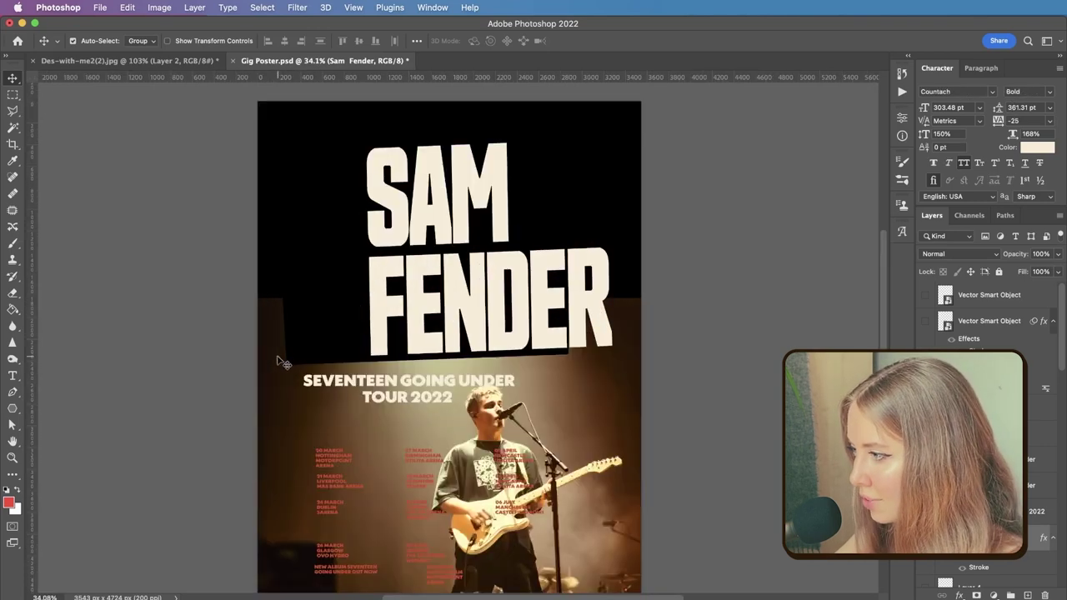
Shift the SAM FENDER title right and the concert photo left, with the tilted black block placed behind the title
drag(326, 347, 446, 350)
key(super+minus)
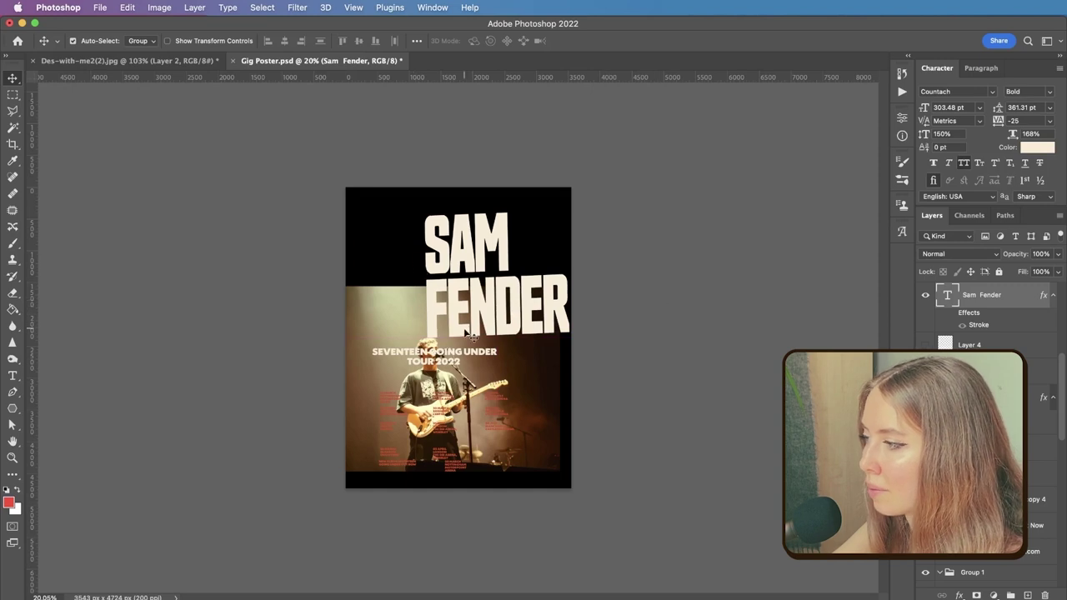
key(super+plus)
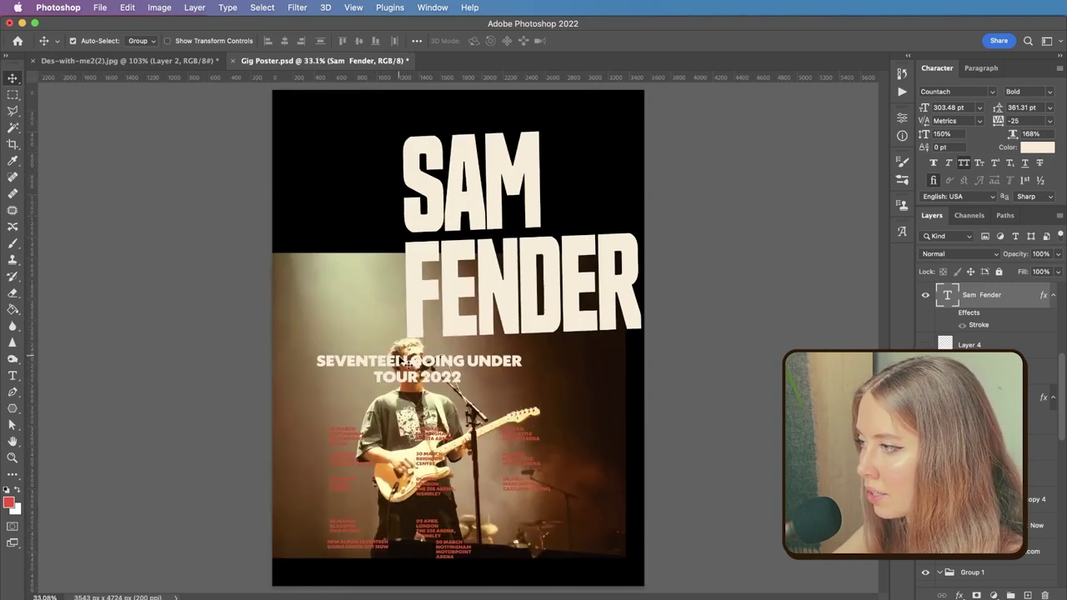
key(super+z)
drag(371, 326, 396, 322)
scroll(620, 235, down, 8)
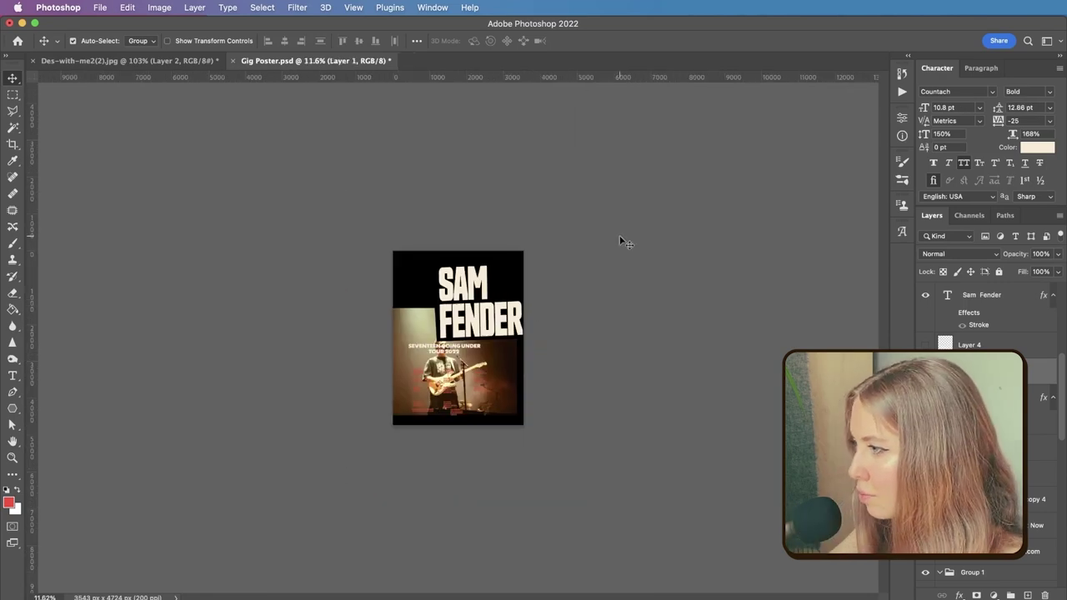
key(super+0)
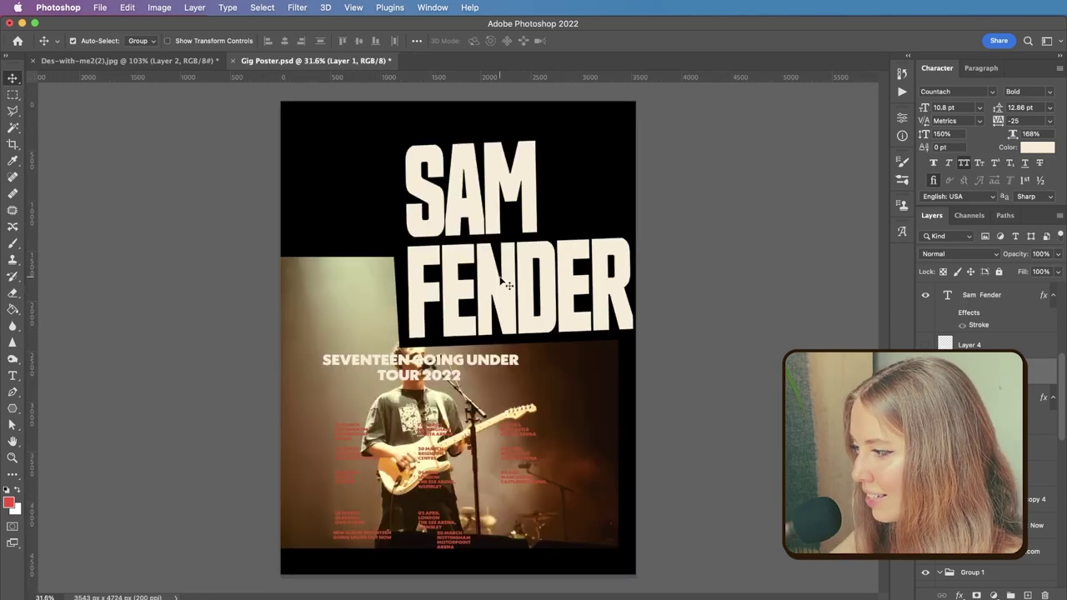
Move the tour subtitle and date listings right beneath FENDER, and shift the concert photo further left
drag(429, 377, 523, 372)
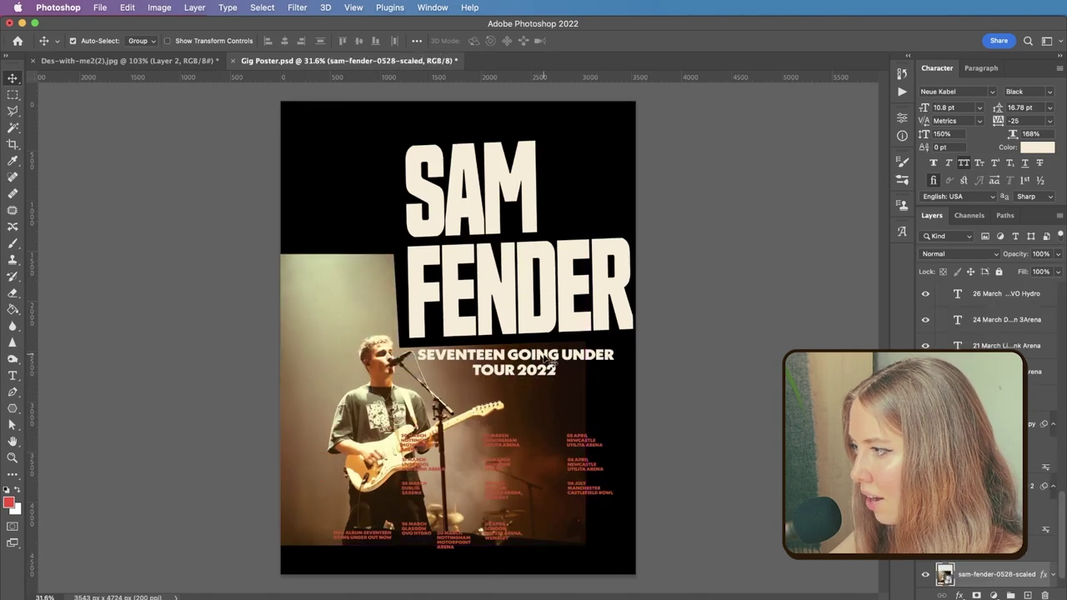
key(super+minus)
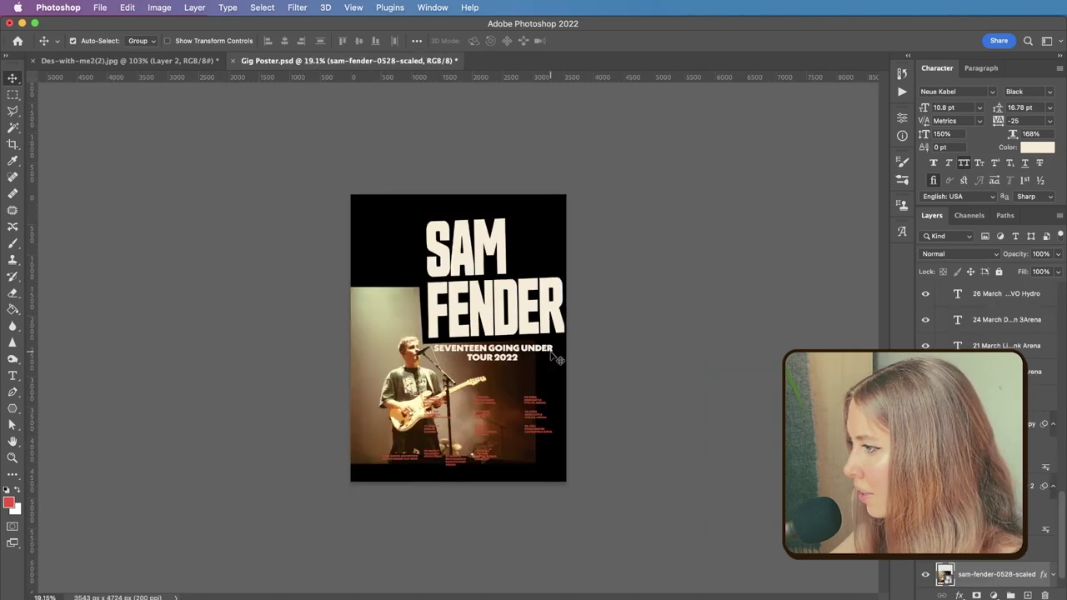
scroll(514, 349, down, 3)
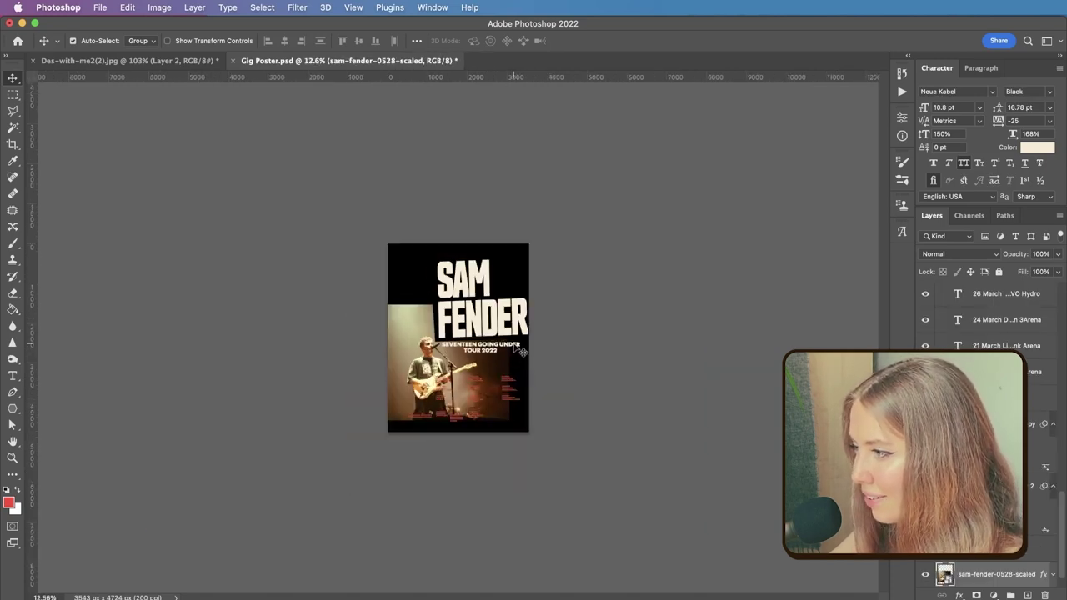
Split the subtitle into SEVENTEEN GOING UNDER below the title and a separate TOUR 2022 text above the photo
scroll(510, 339, up, 4)
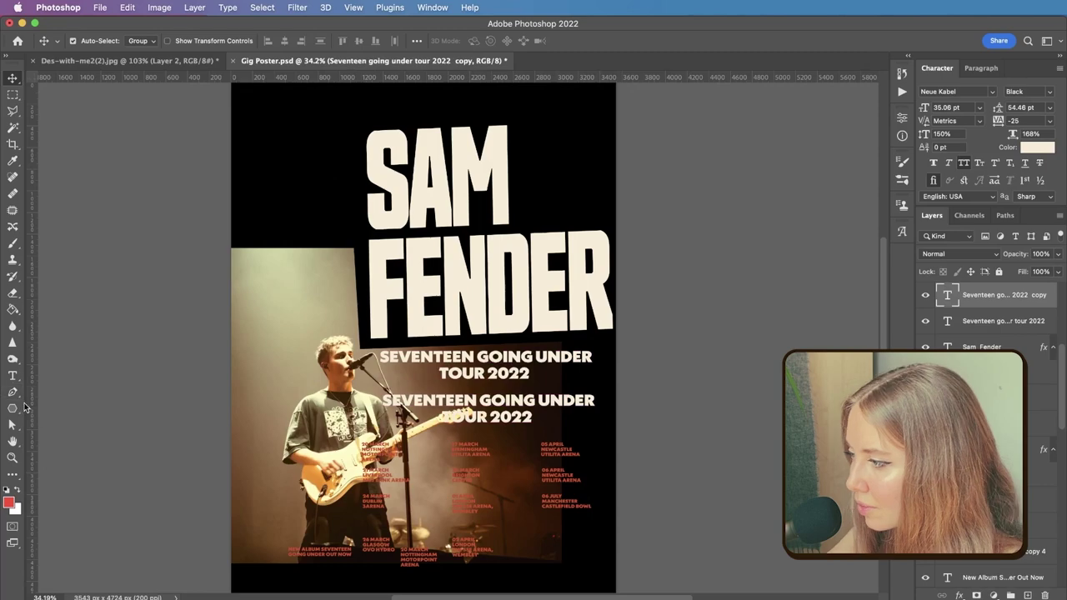
click(13, 376)
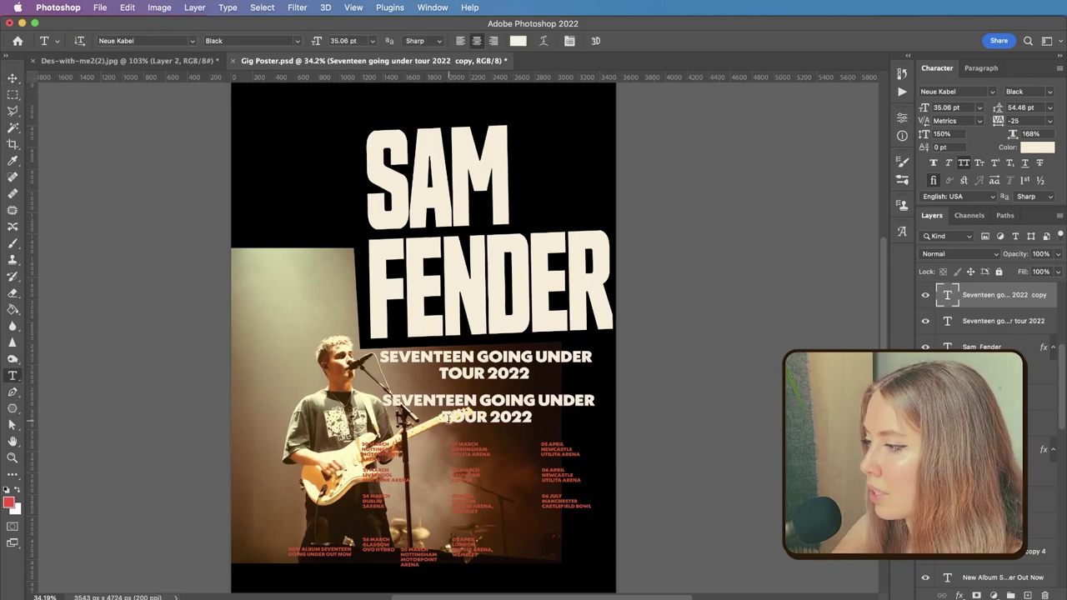
triple_click(463, 407)
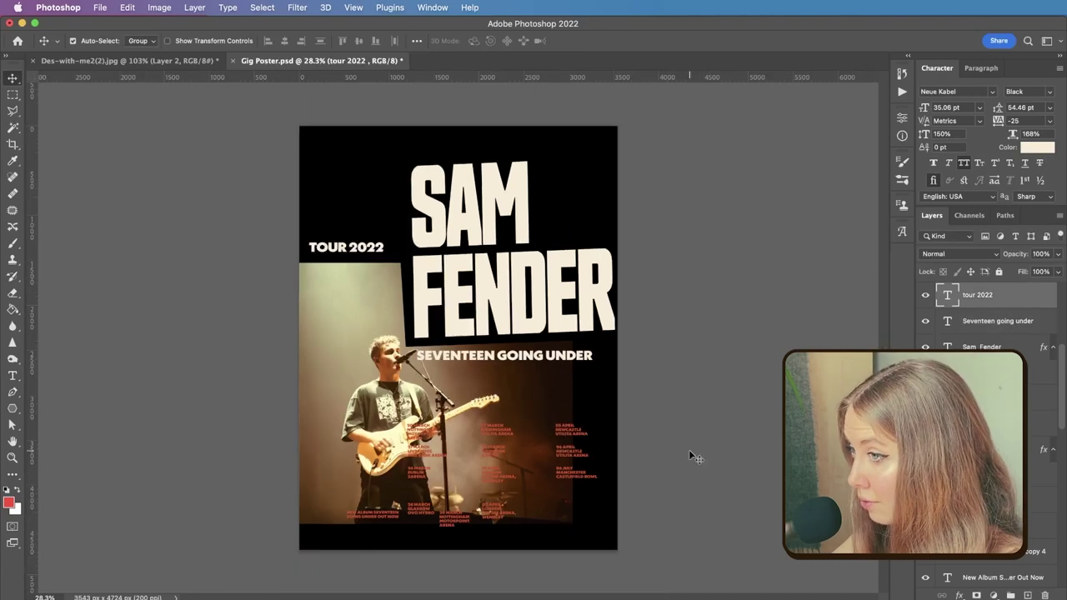
Try the SAM FENDER title in the Colors Of Autumn brush font and resize it to suit the poster
click(483, 300)
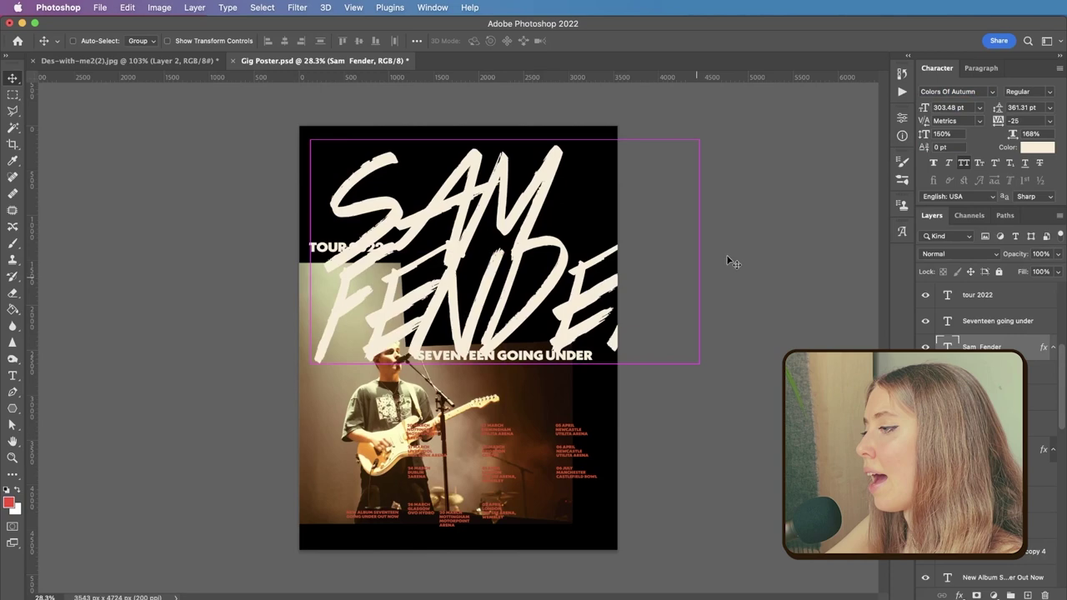
key(super+t)
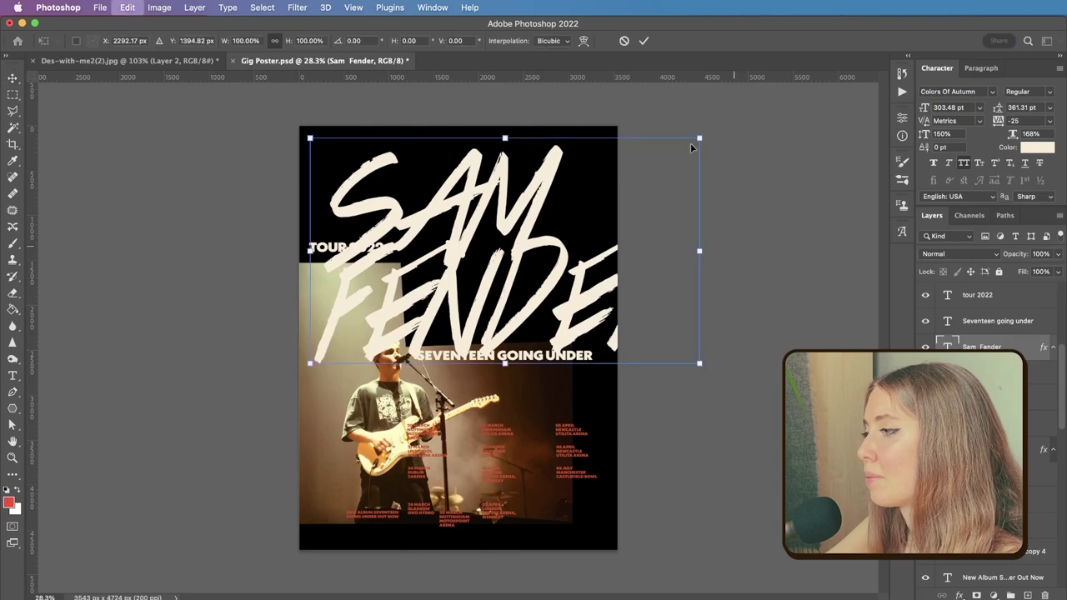
drag(580, 174, 581, 175)
key(Return)
drag(438, 350, 450, 379)
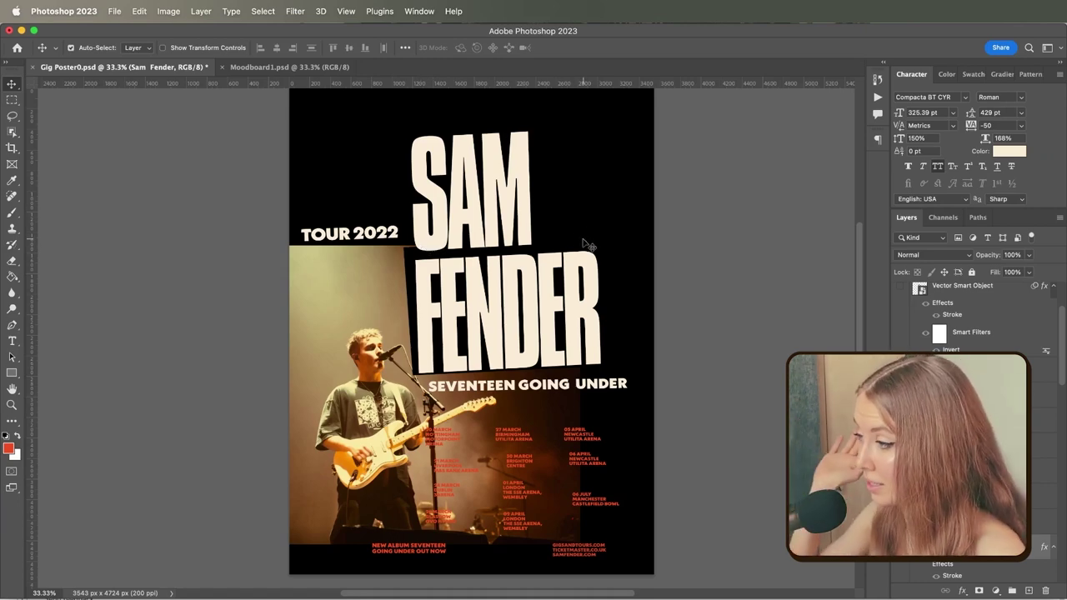
Change the TOUR 2022 text to the True Lies font on two lines and position it beside SAM, above the photo
click(354, 244)
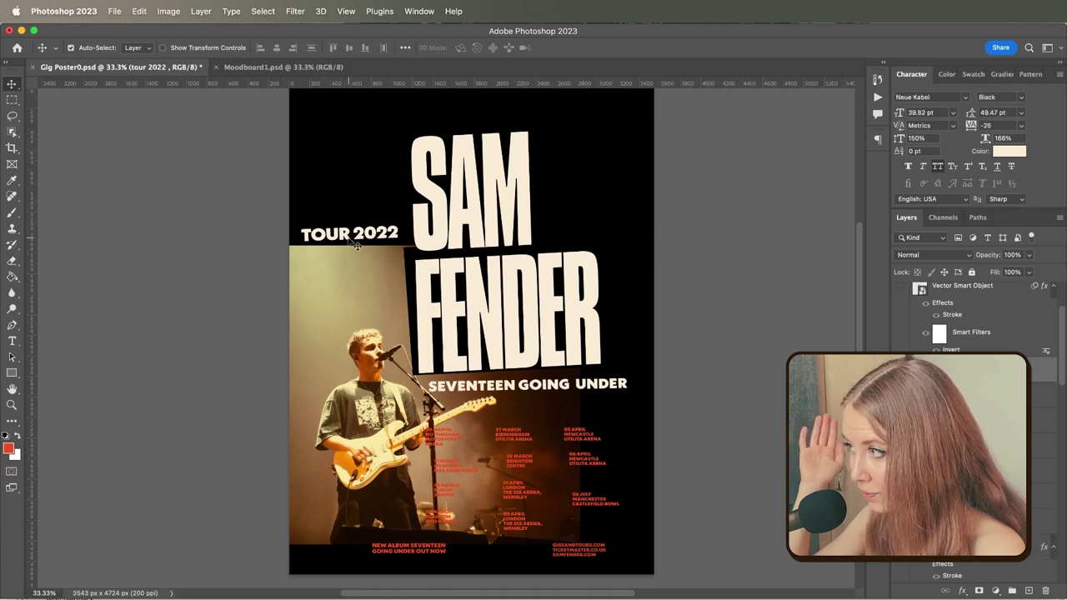
click(965, 98)
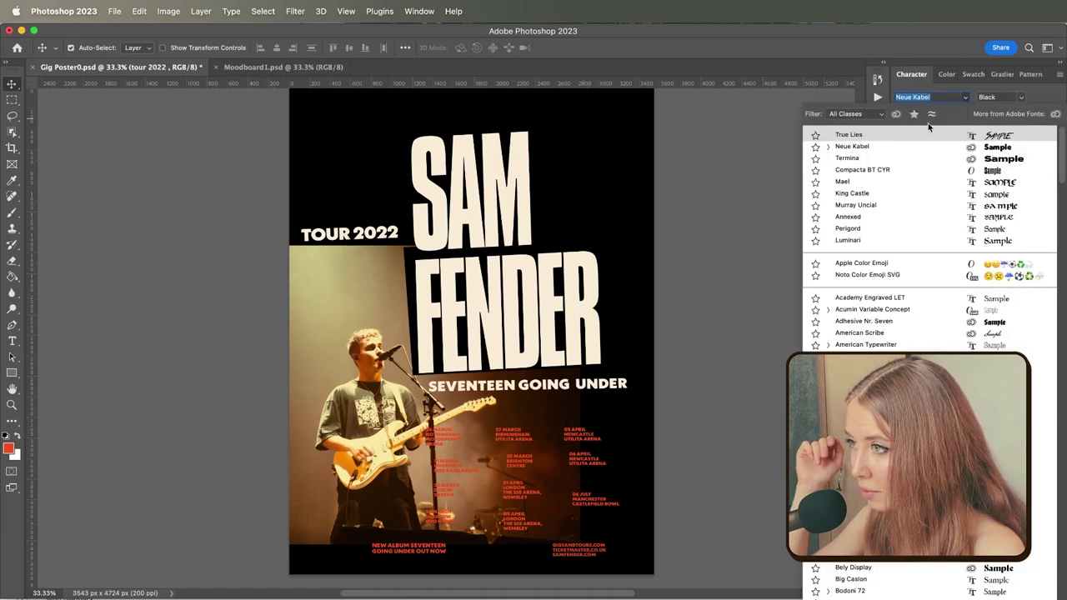
click(913, 137)
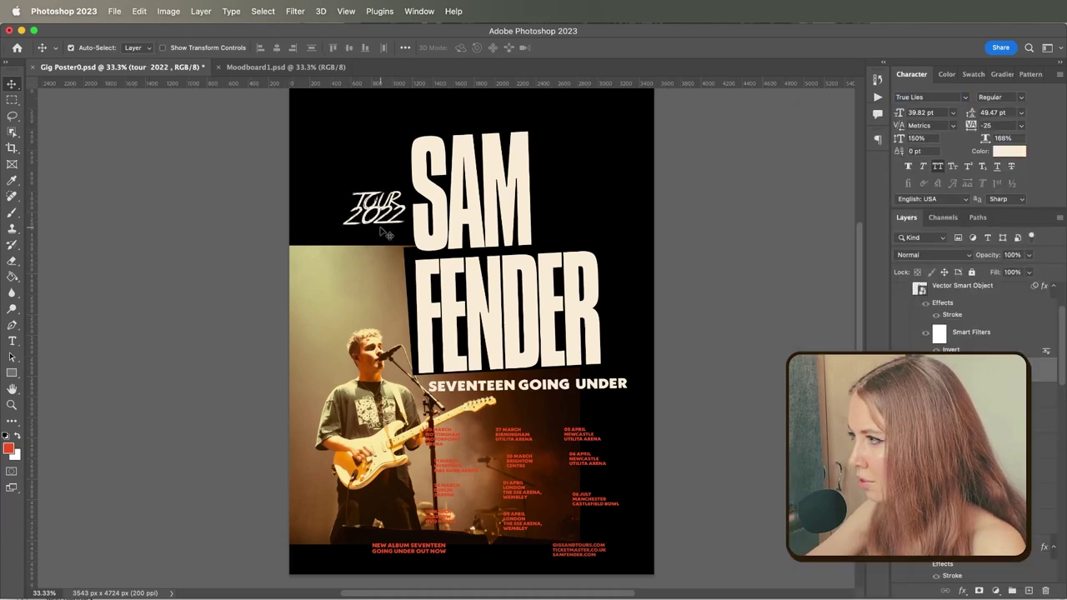
drag(380, 218, 355, 213)
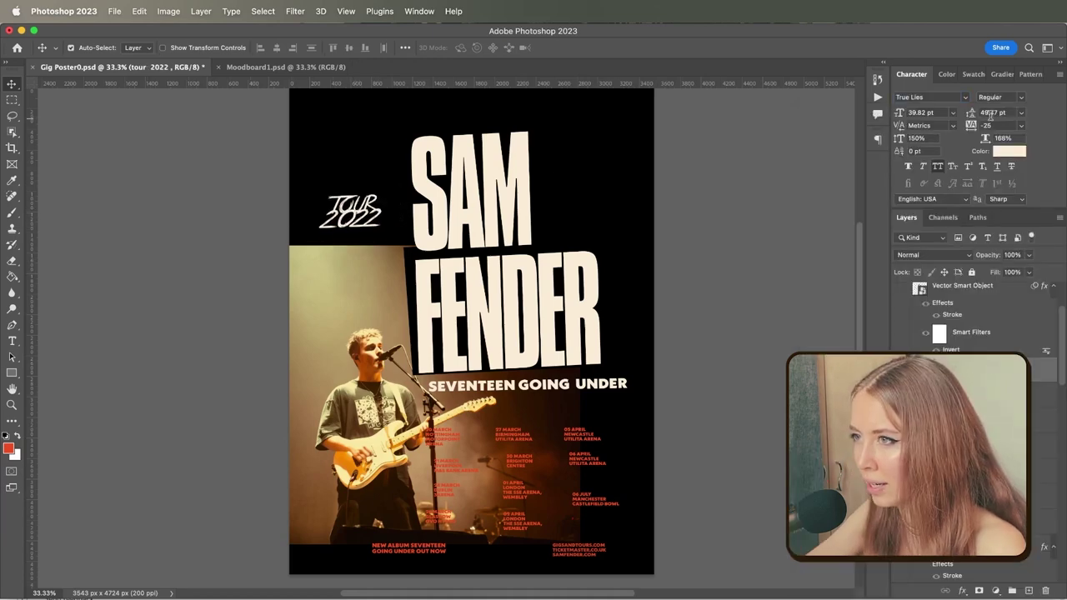
Set the leading of the two-line TOUR 2022 text to 86 pt
drag(970, 115, 1009, 113)
text(91)
key(Return)
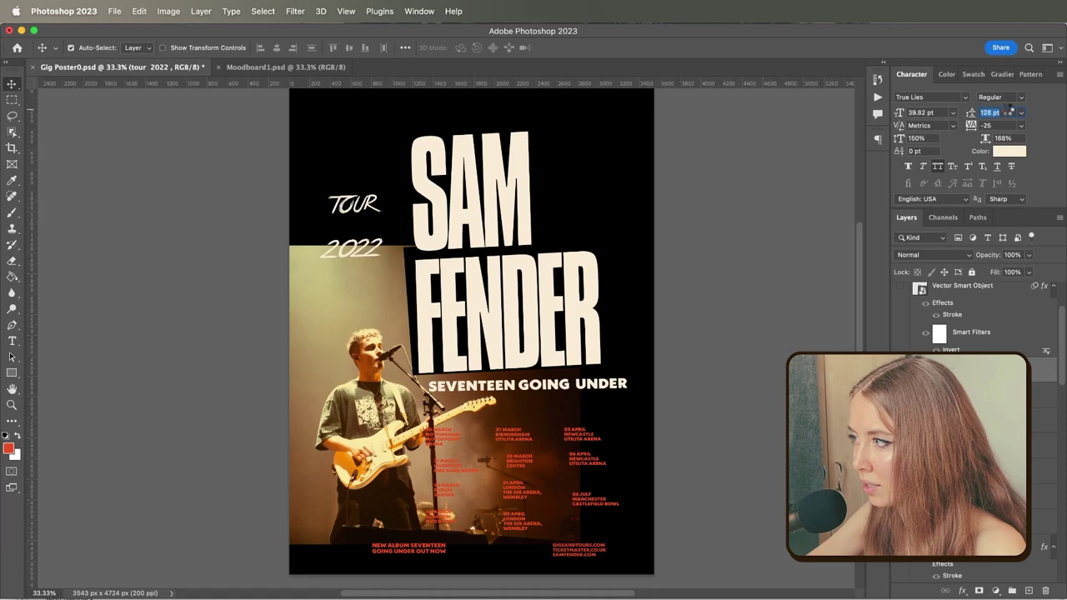
key(Down)
key(Down)
key(Down)
key(Down)
key(Down)
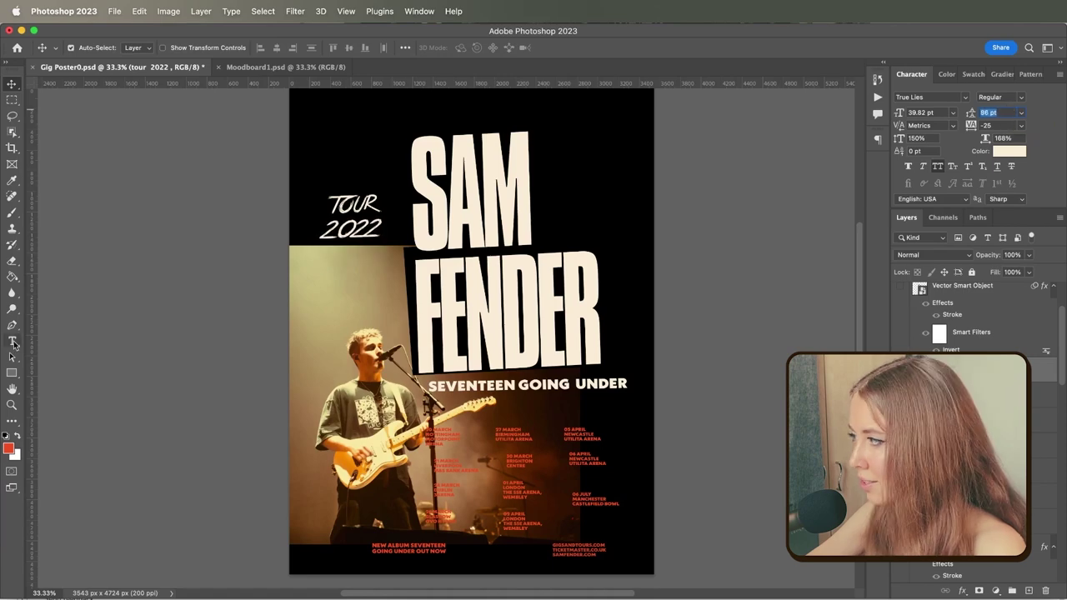
Enlarge the TOUR 2022 text to 53.75 pt with 100 pt leading, and recolour it with the red sampled from the tour dates
click(12, 341)
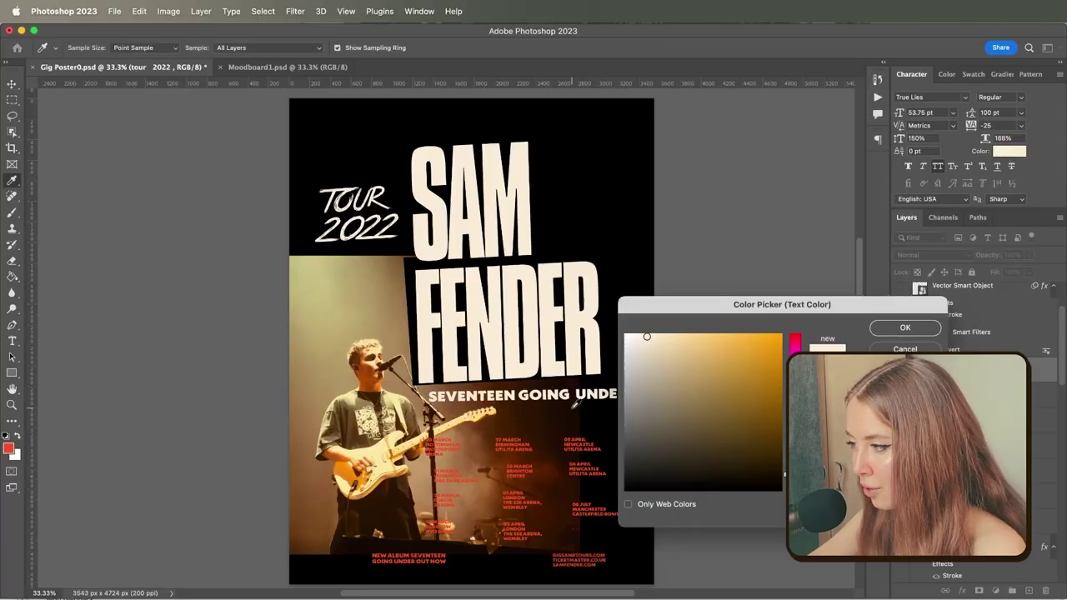
scroll(530, 472, down, 2)
key(super+plus)
key(super+plus)
key(super+plus)
key(super+plus)
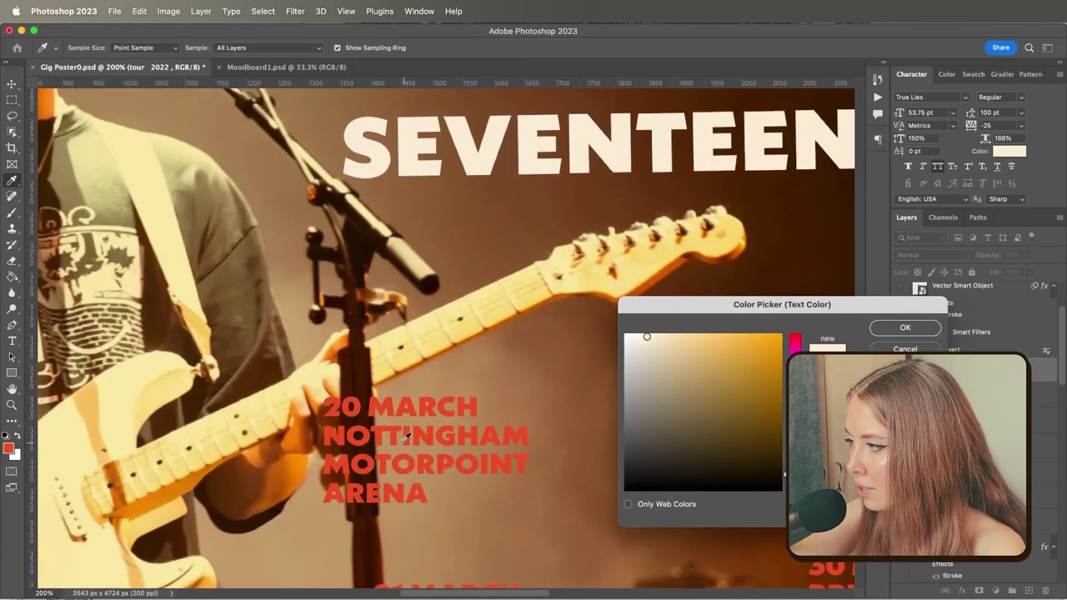
click(376, 401)
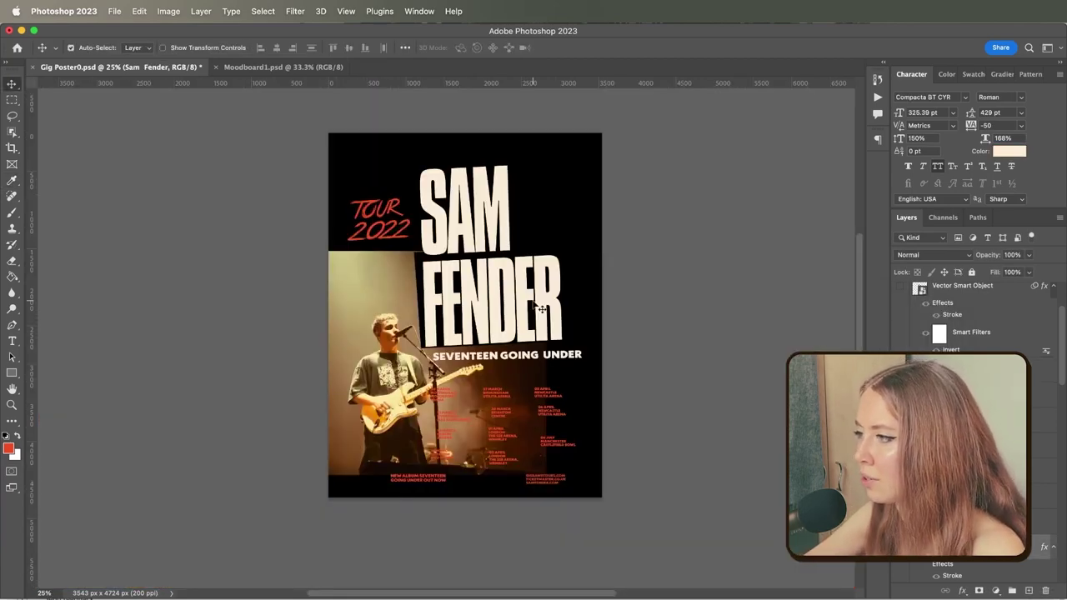
Scale down the SAM FENDER title and move SEVENTEEN GOING UNDER up to sit directly beneath it
key(super+plus)
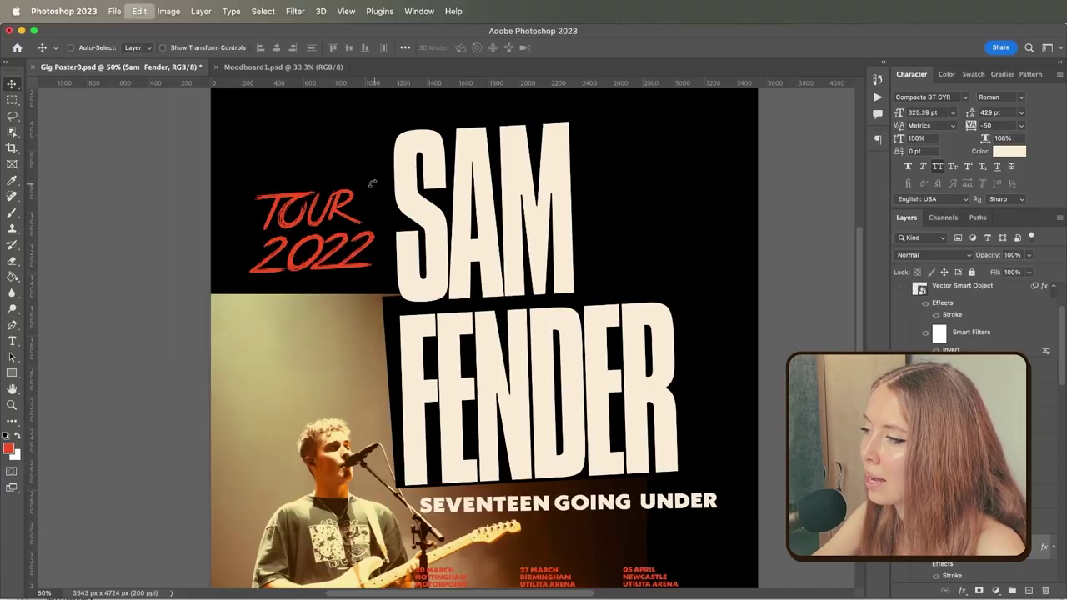
key(super+minus)
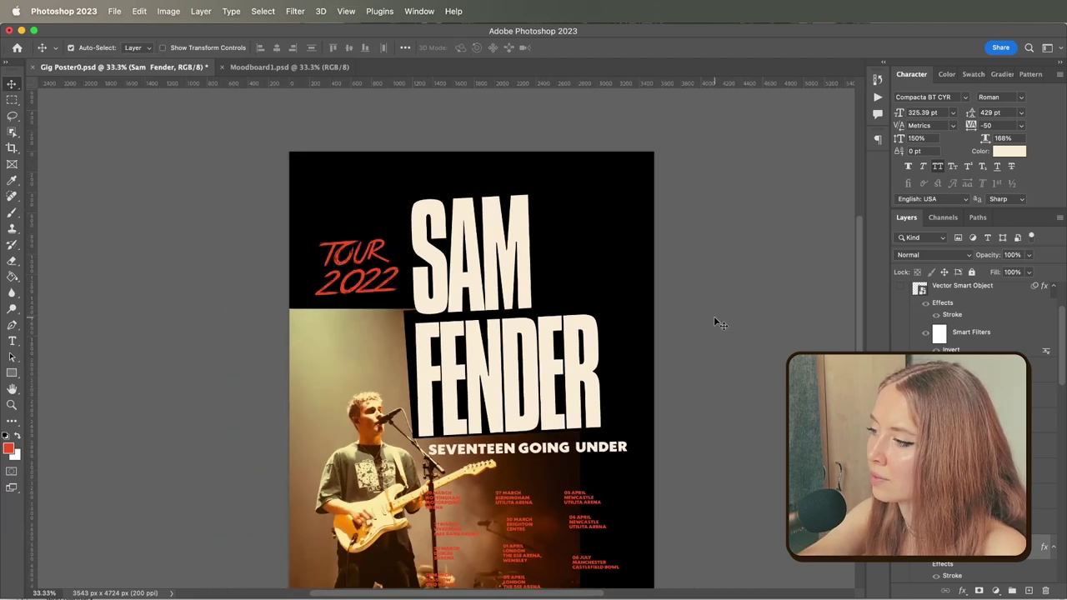
scroll(713, 316, up, 1)
scroll(714, 316, left, 1)
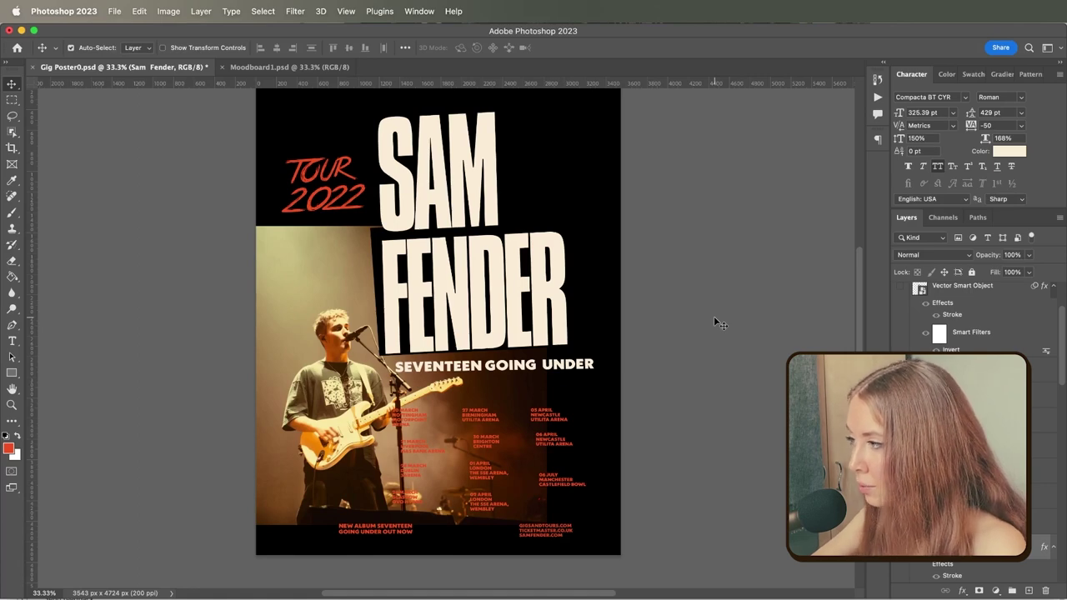
click(427, 430)
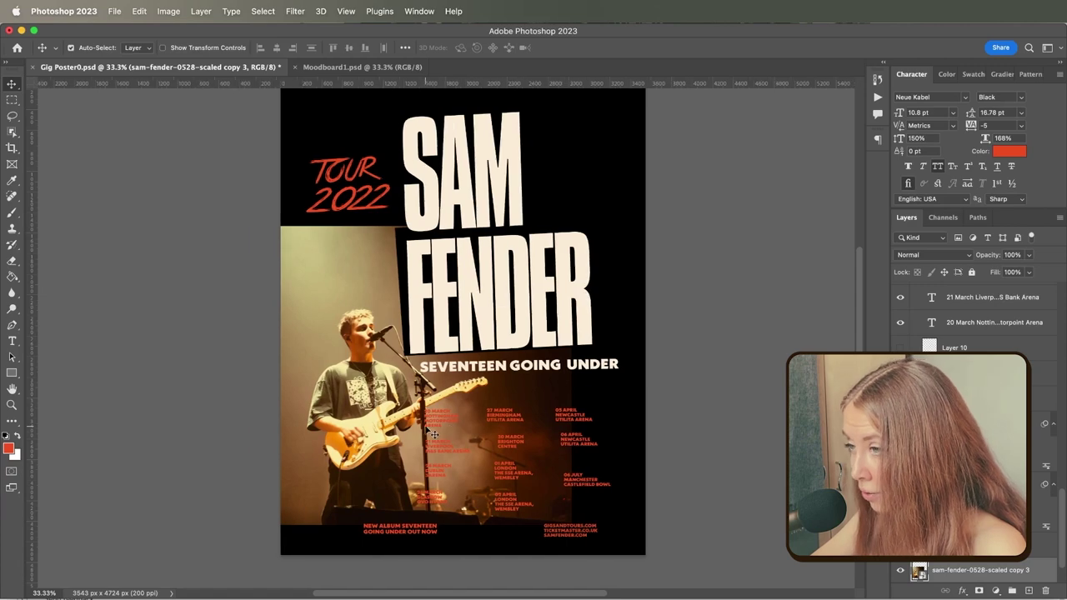
scroll(427, 432, right, 2)
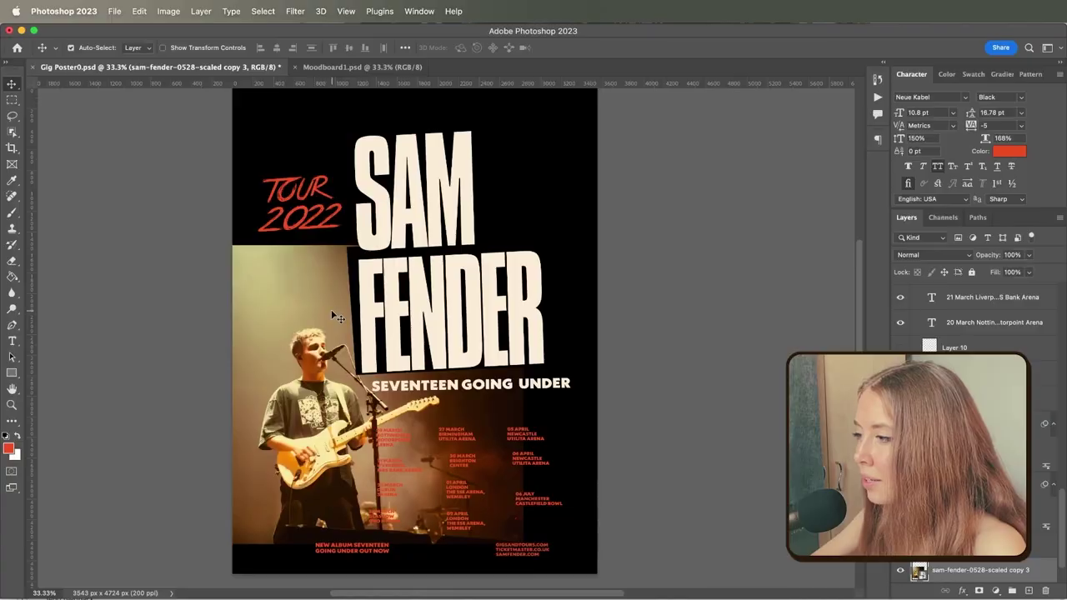
scroll(332, 313, left, 2)
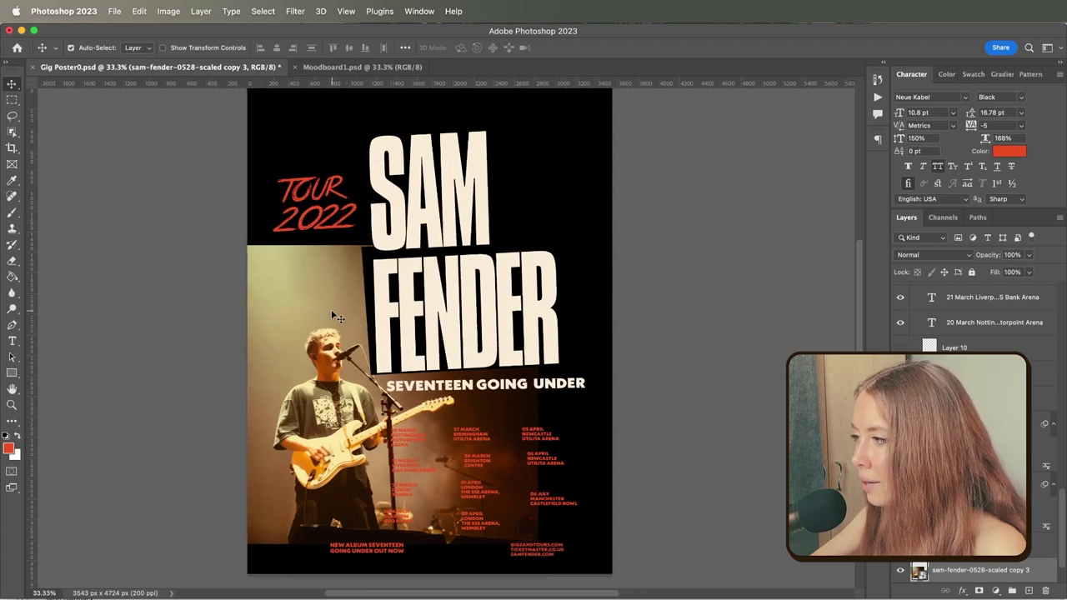
scroll(332, 311, down, 3)
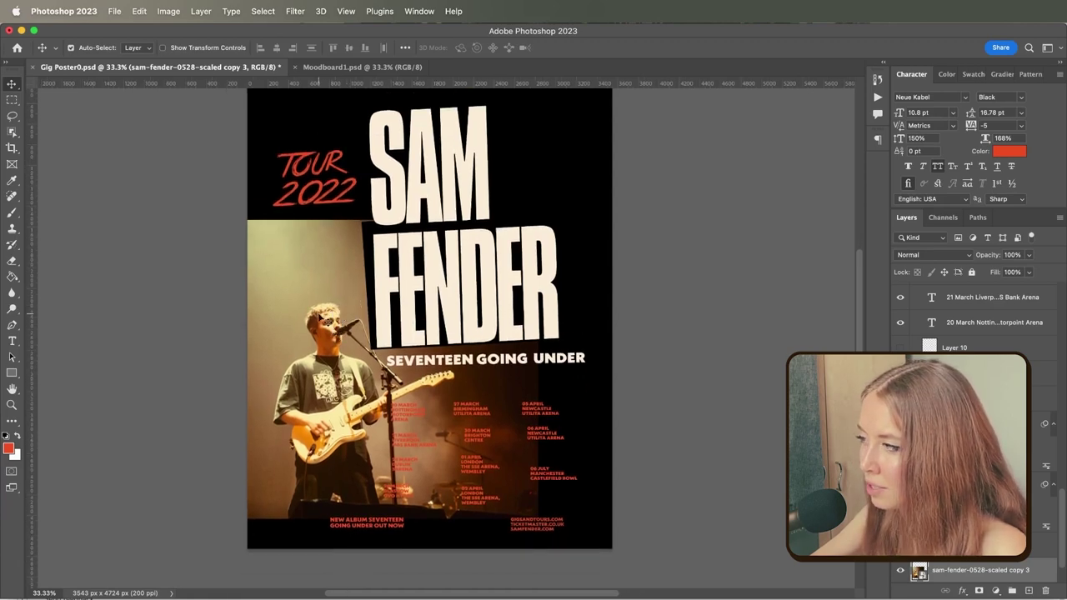
click(448, 305)
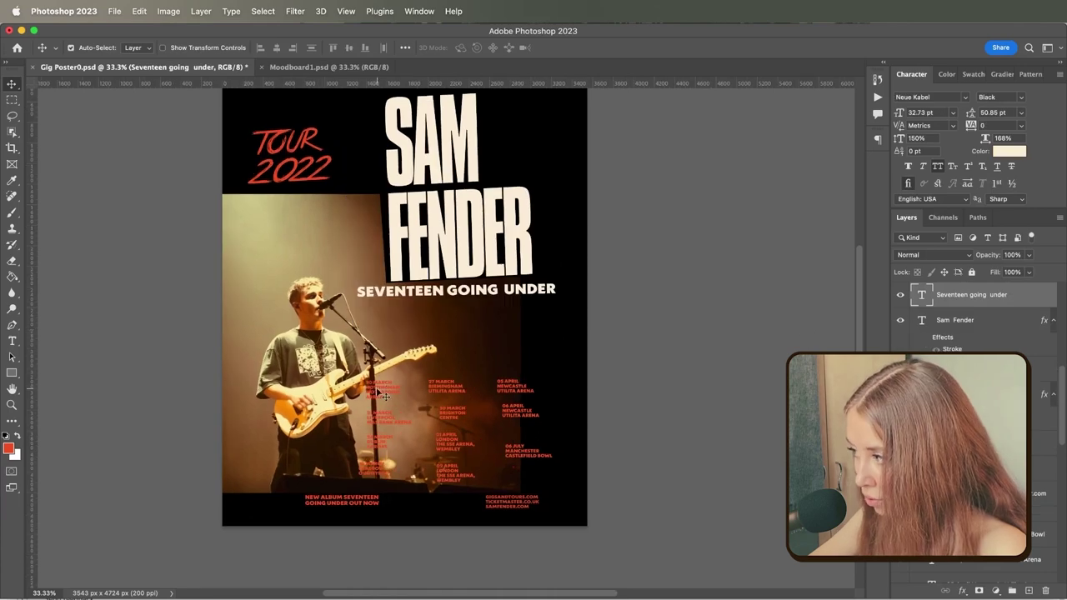
Move the 20 March Nottingham date text up and add a vertical guide for the left edge of the first date column
click(380, 391)
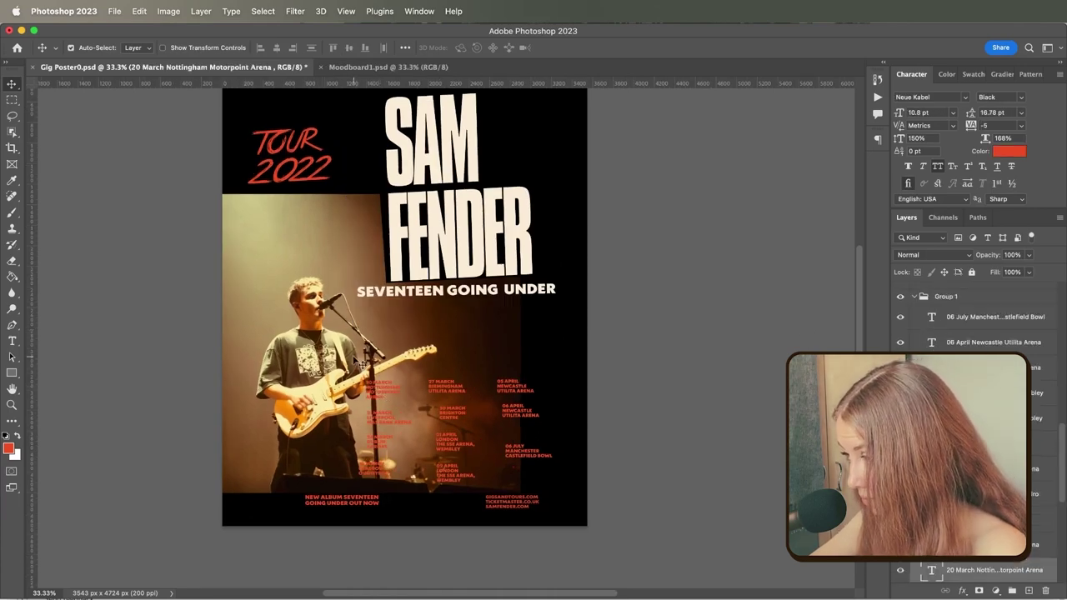
drag(389, 393, 403, 367)
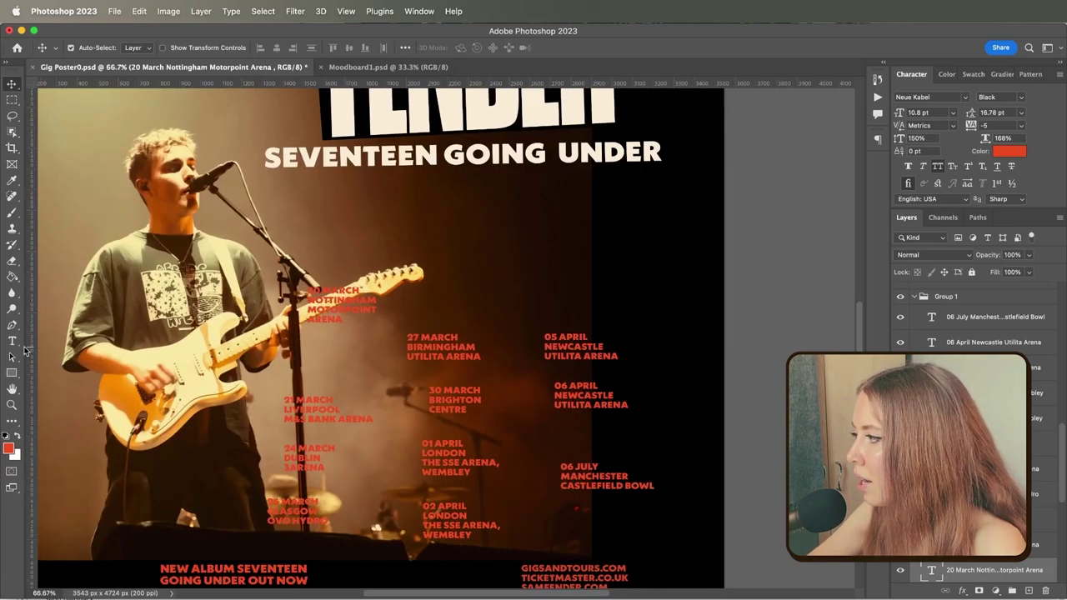
mouse_move(35, 350)
mouse_down()
mouse_move(76, 367)
mouse_move(377, 367)
mouse_move(29, 352)
mouse_up()
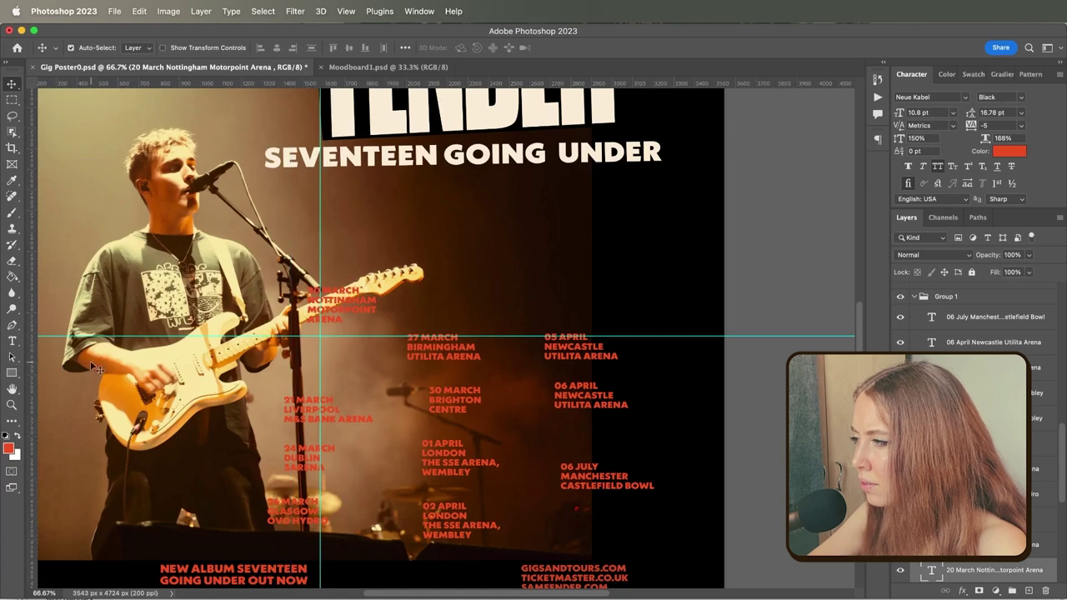
Line up the Liverpool, Dublin and Glasgow dates under Nottingham along the vertical guide, with their left edges aligned
drag(297, 410, 335, 385)
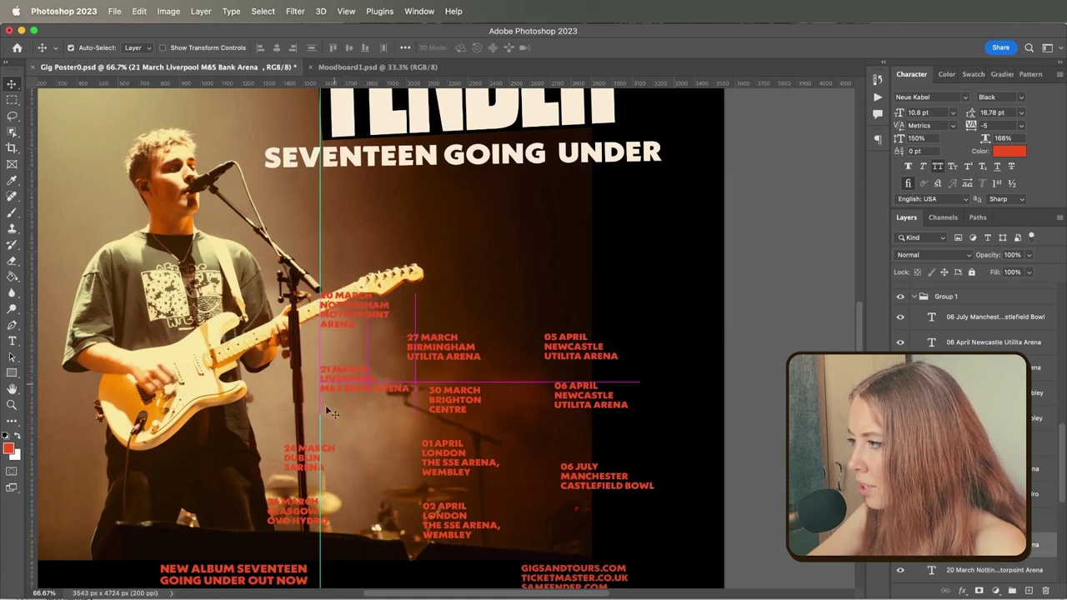
drag(296, 470, 333, 466)
drag(290, 512, 334, 515)
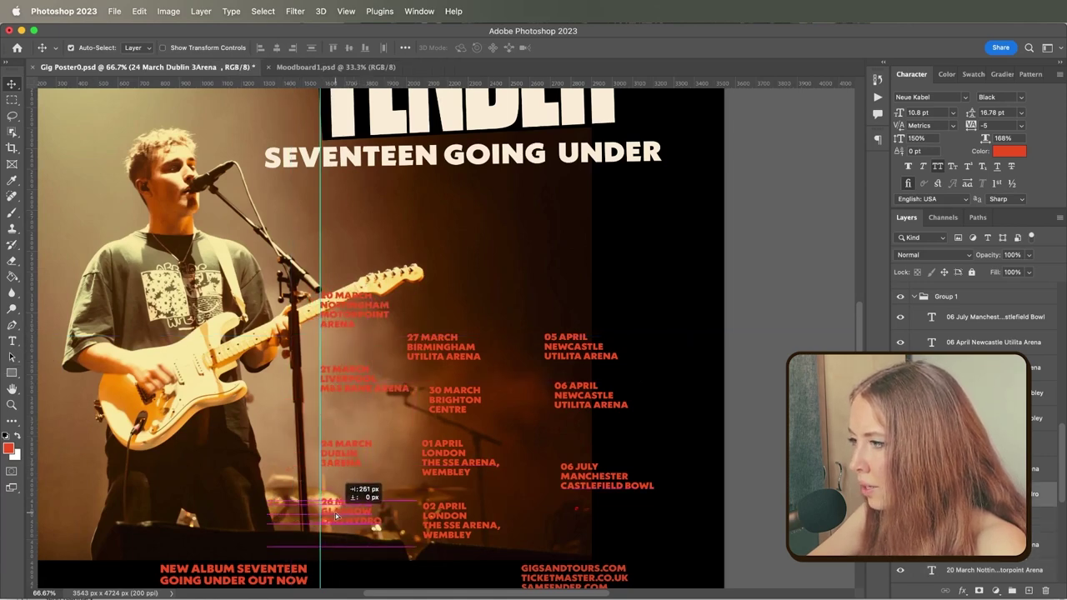
scroll(333, 500, down, 3)
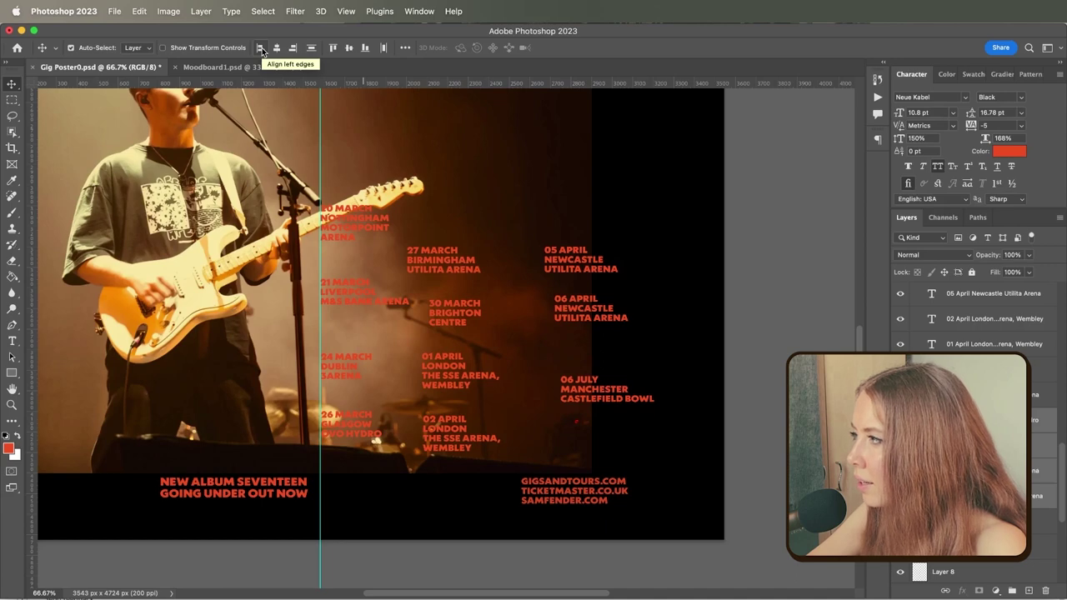
click(261, 48)
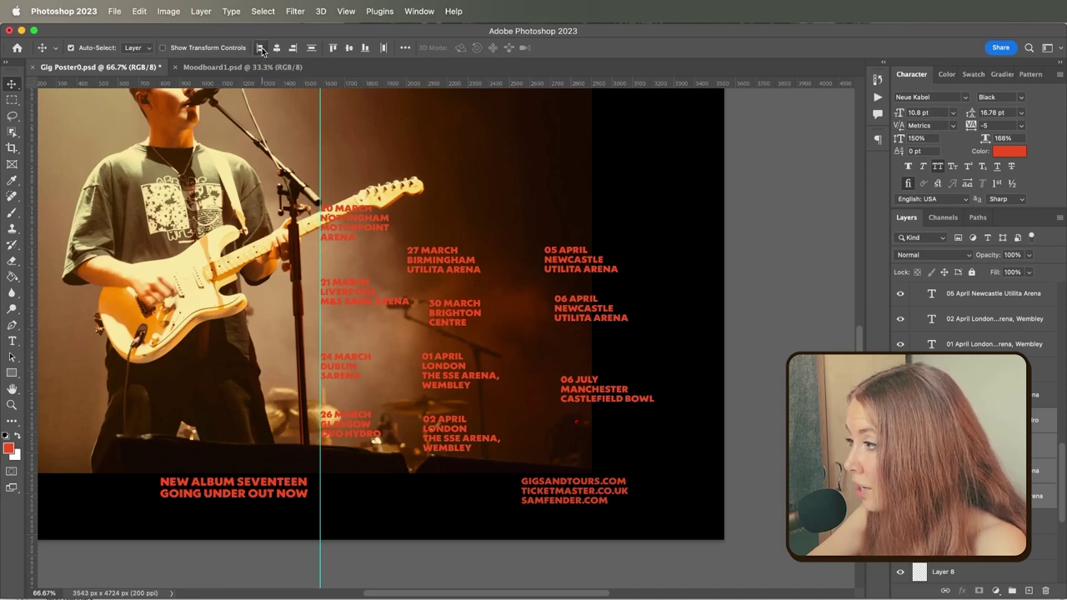
Distribute the vertical spacing of the four first-column dates evenly
click(407, 48)
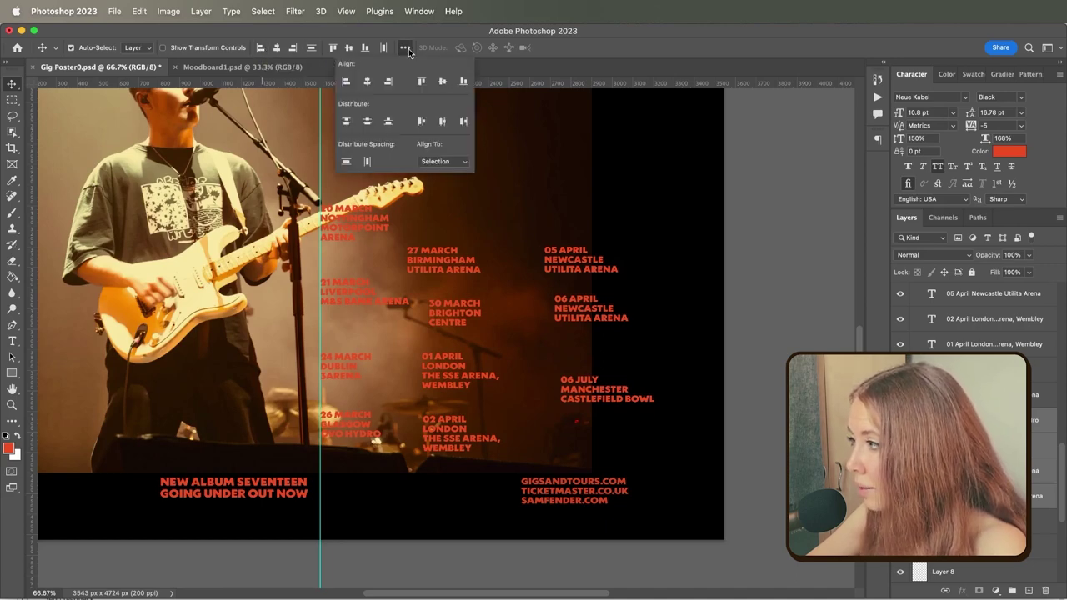
click(407, 48)
scroll(500, 219, up, 4)
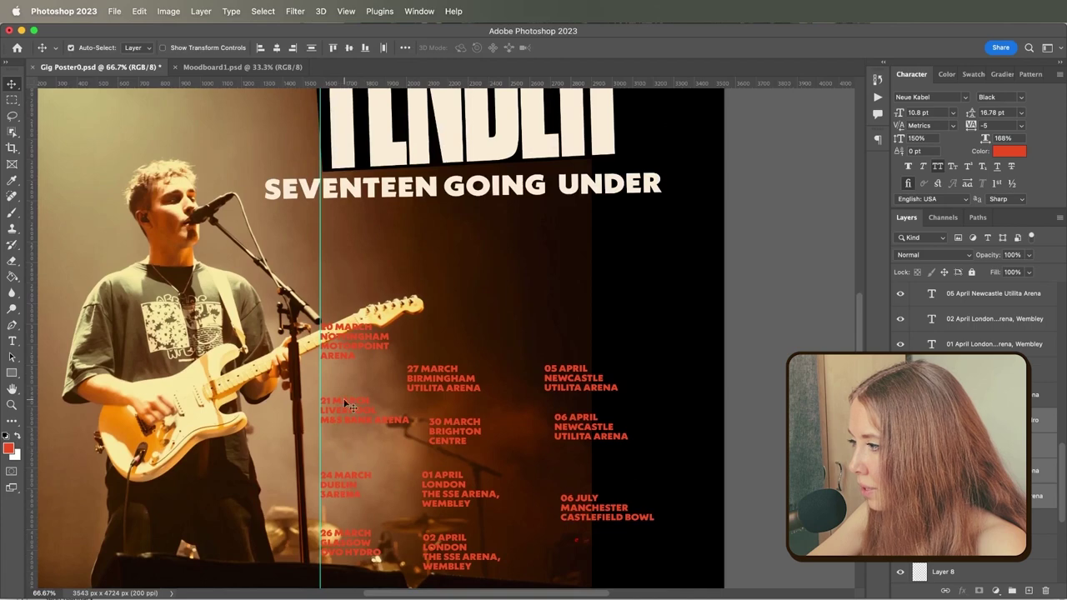
click(405, 48)
click(346, 161)
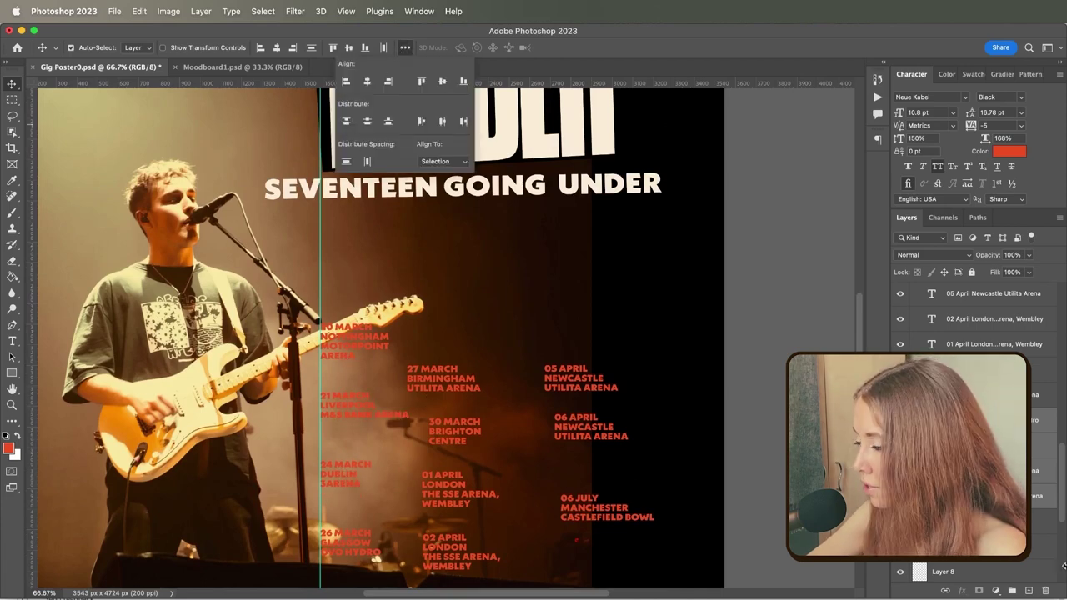
Set a horizontal guide at the top of the first date, then arrange the Birmingham, Brighton and two London dates as a second column
scroll(572, 397, down, 2)
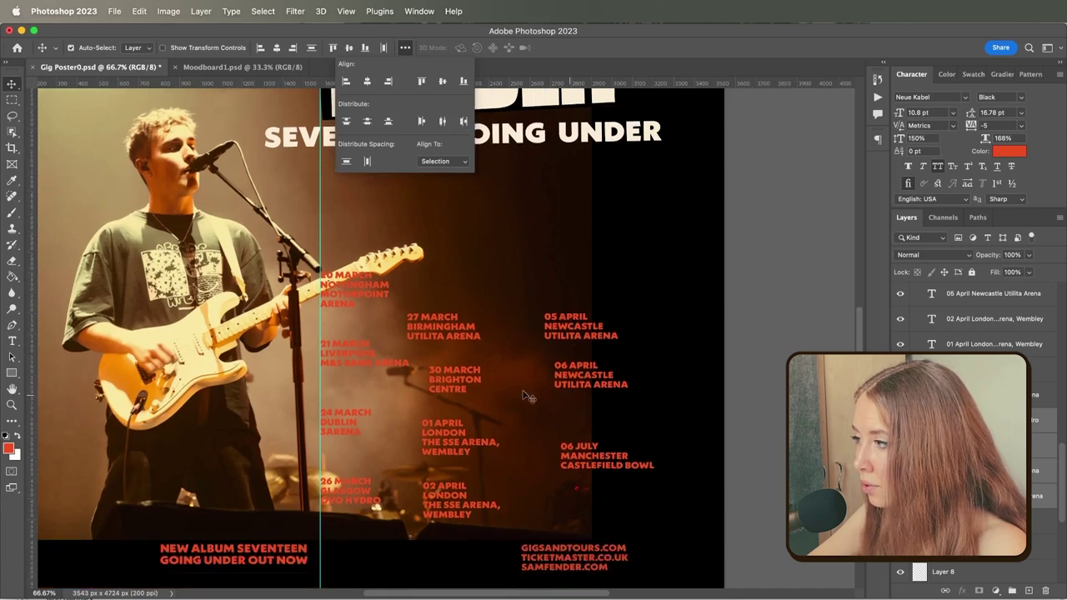
drag(393, 228, 394, 271)
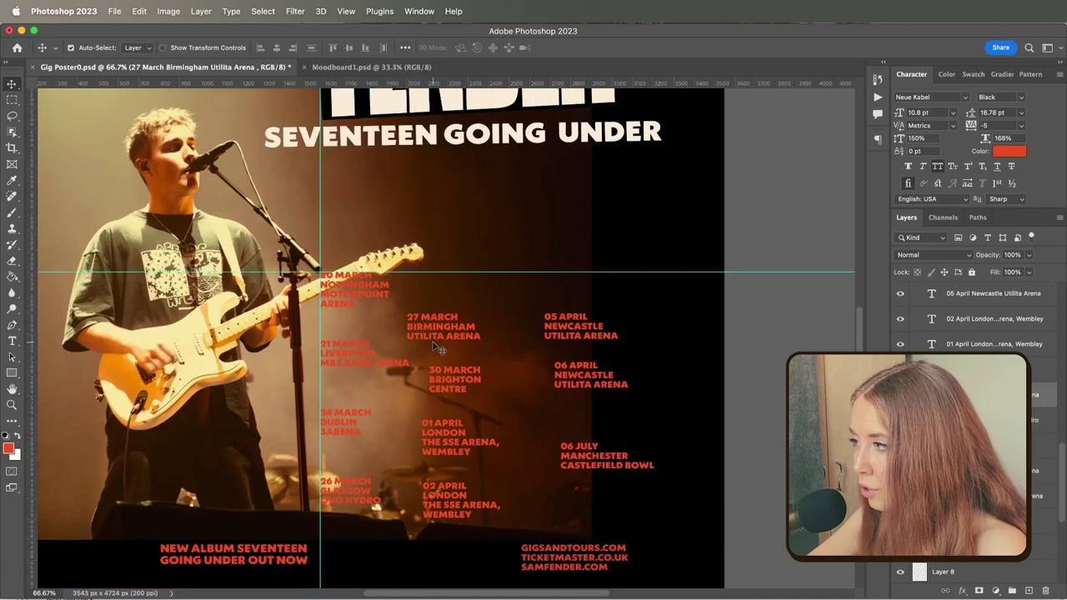
drag(438, 335, 475, 294)
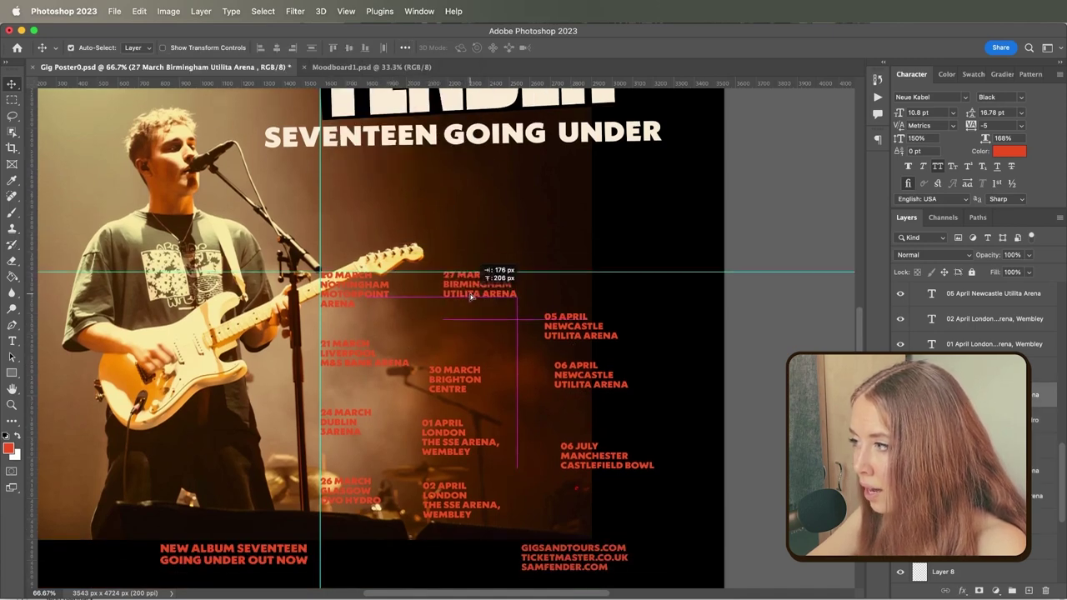
drag(456, 385, 468, 360)
drag(444, 449, 465, 432)
click(438, 504)
drag(434, 500, 455, 493)
Select the four second-column dates, from 27 March to 02 April, and distribute them evenly by their top edges
click(970, 395)
super+click(970, 369)
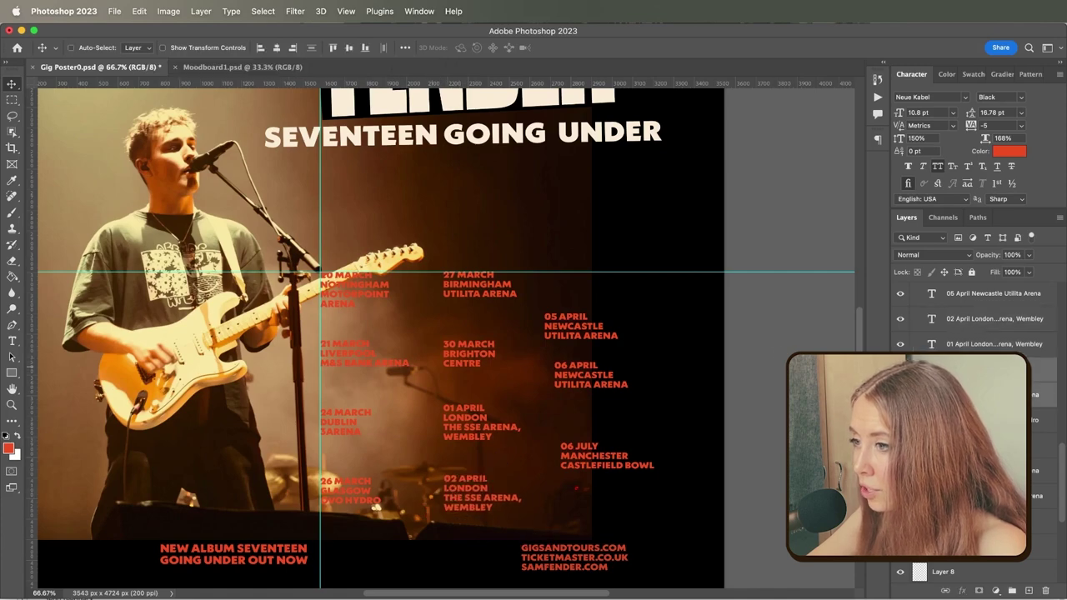
super+click(970, 340)
click(970, 319)
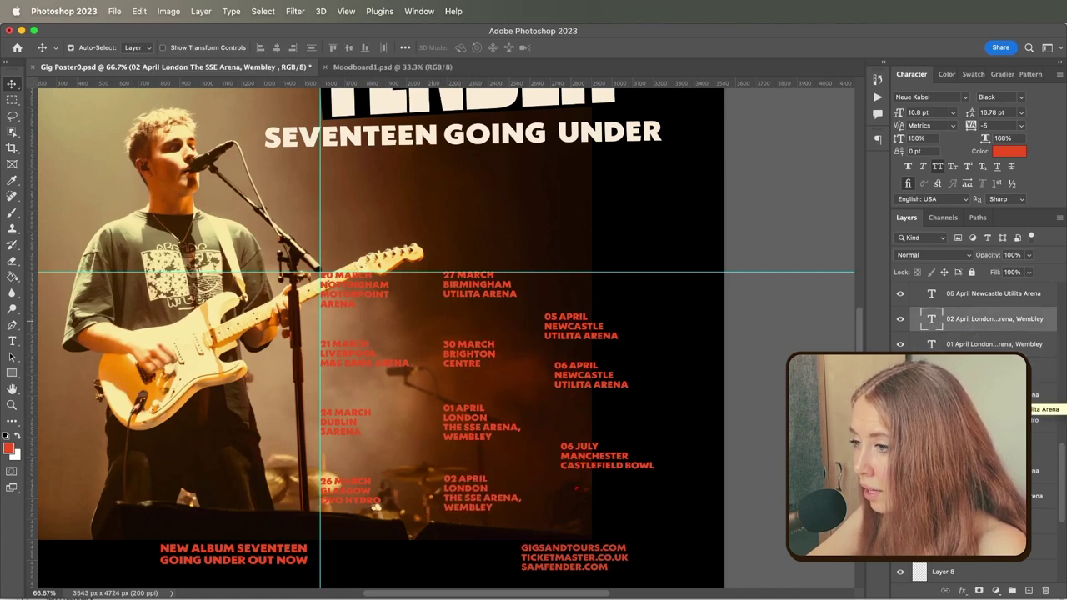
shift+click(970, 395)
scroll(340, 162, down, 1)
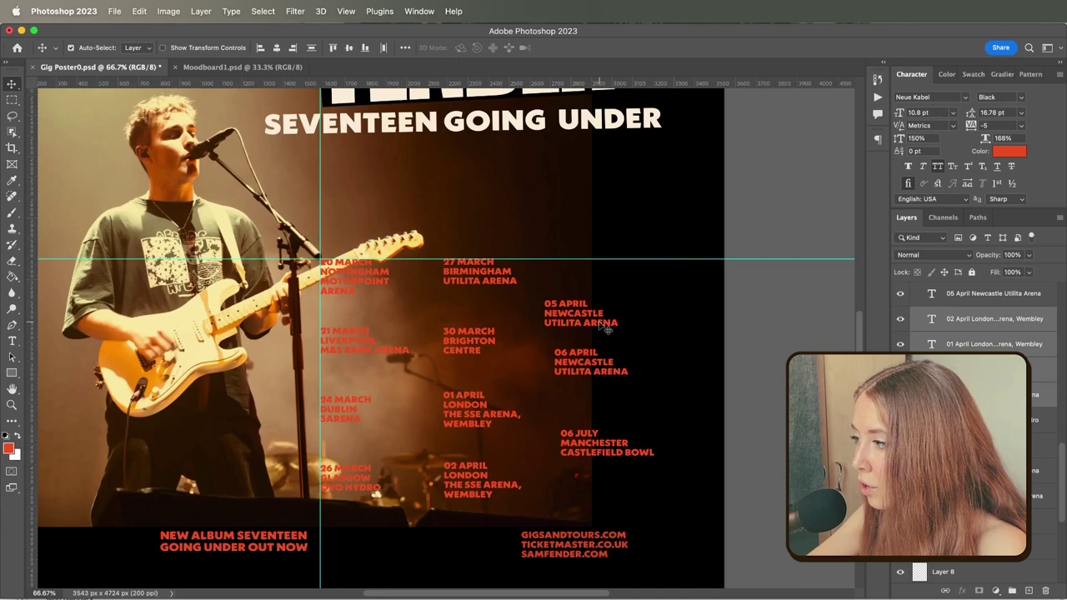
scroll(607, 329, left, 3)
scroll(606, 329, up, 1)
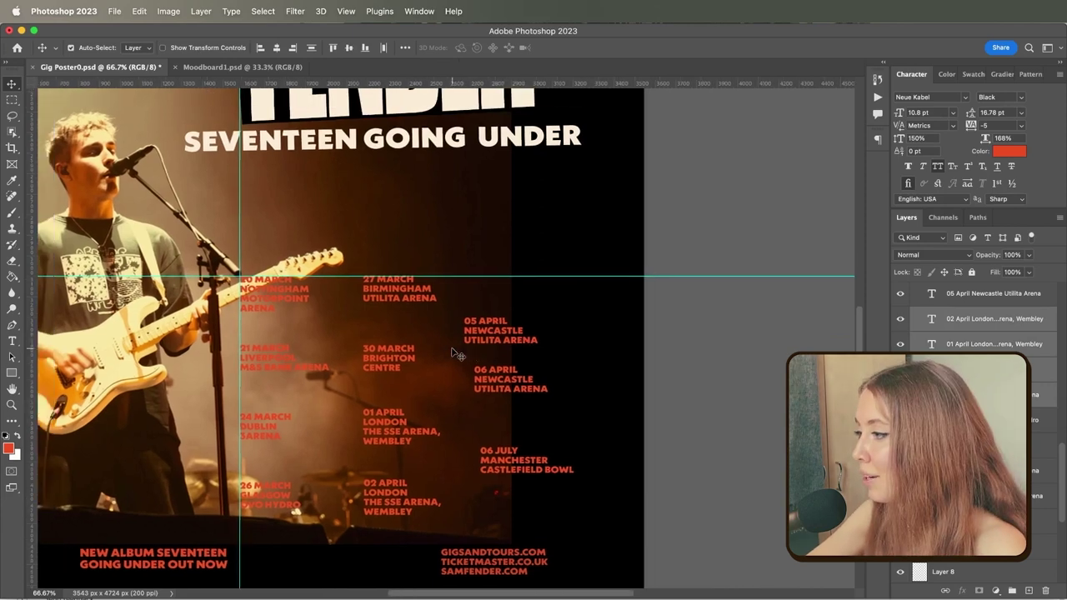
scroll(452, 350, right, 2)
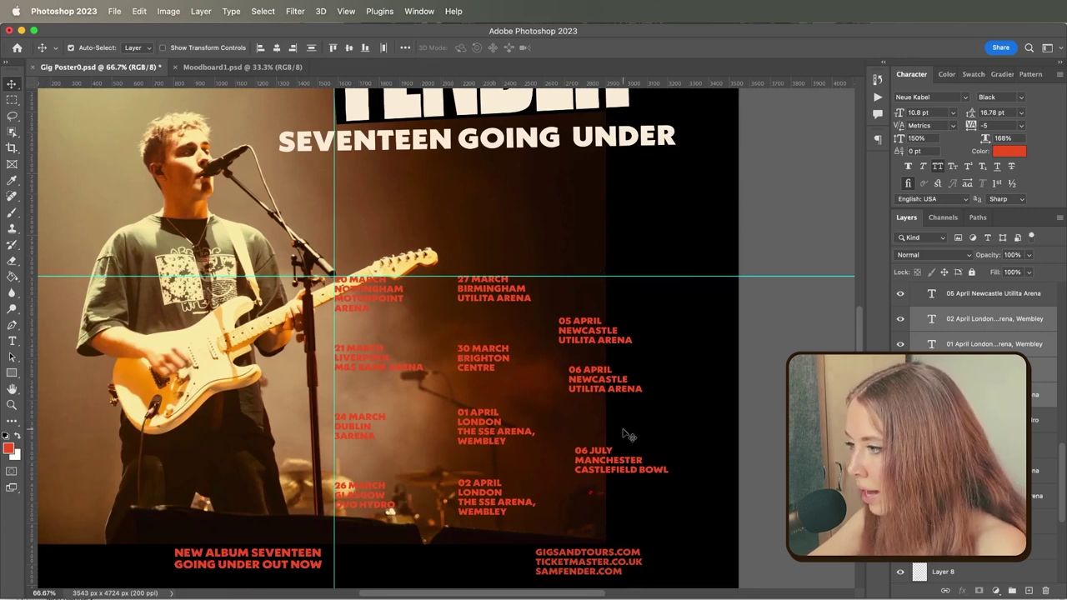
click(405, 49)
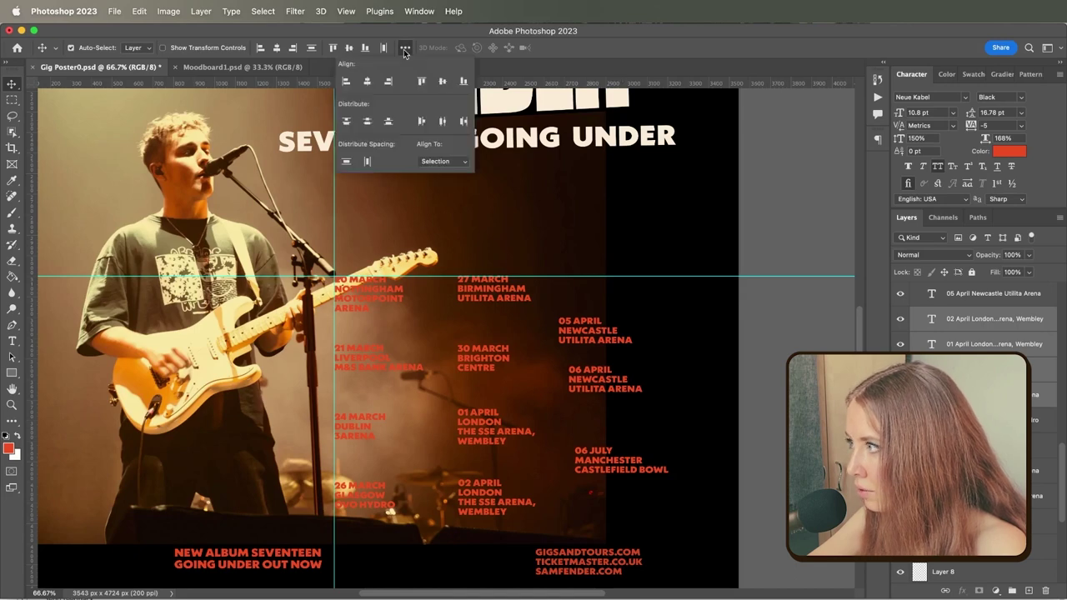
click(346, 121)
Arrange the 05 April, 06 April and 06 July dates as a third column in line with the rows, and shift it slightly closer to the second column
drag(597, 382, 619, 359)
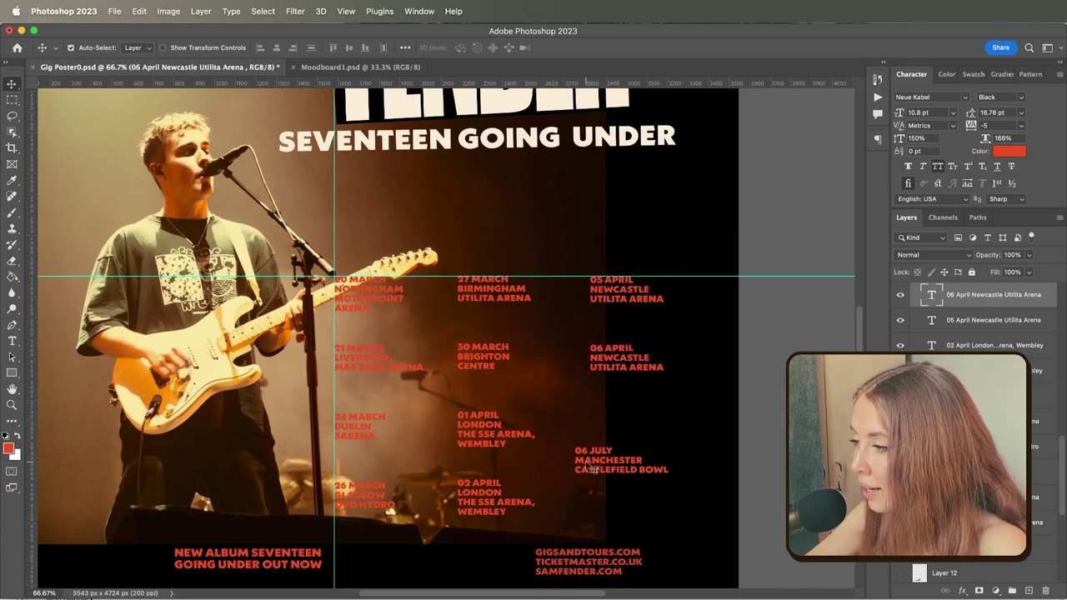
drag(591, 468, 602, 428)
drag(600, 428, 601, 432)
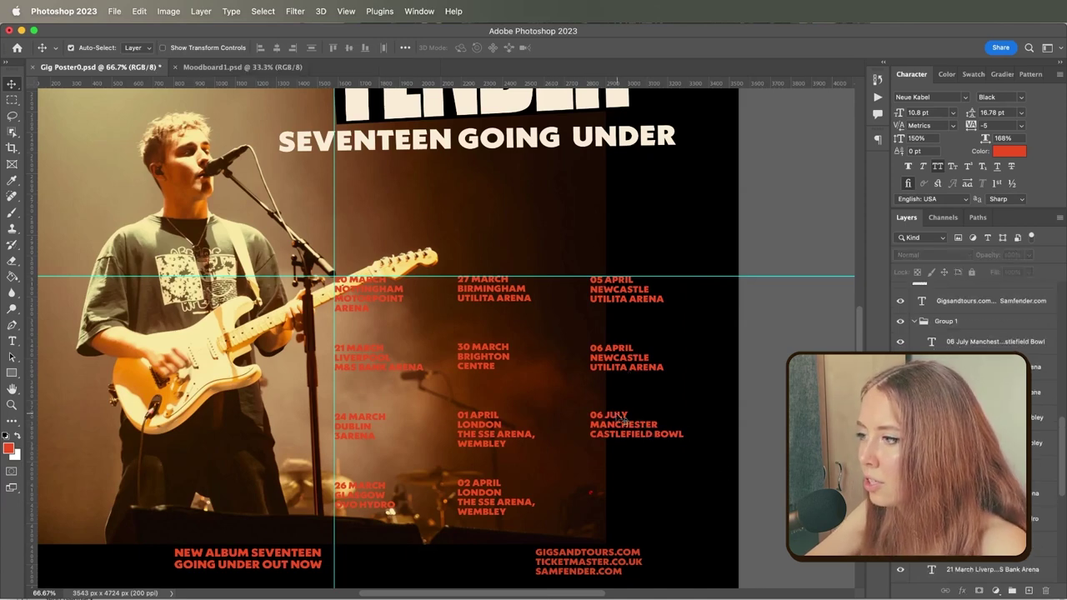
click(614, 424)
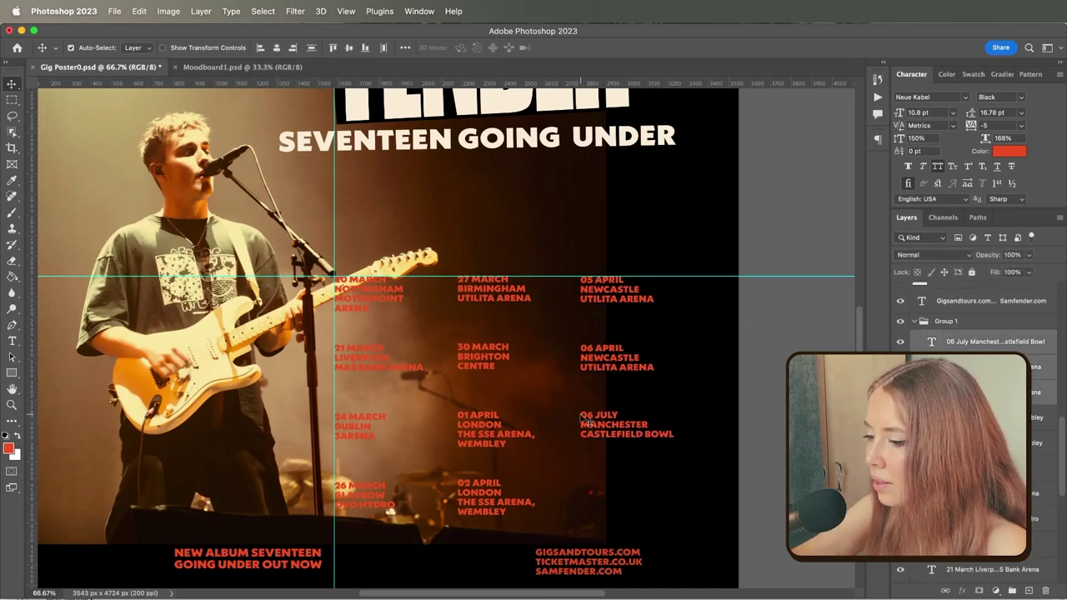
Nudge the concert photo slightly to the right behind the tour dates
key(super+minus)
scroll(529, 455, left, 3)
scroll(528, 456, right, 3)
scroll(424, 407, up, 1)
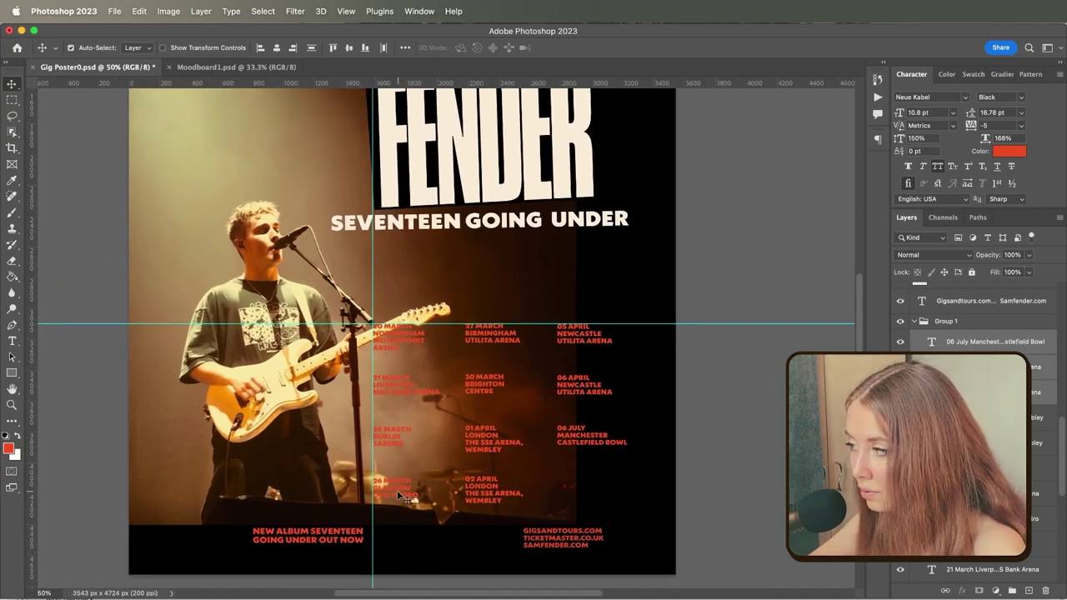
scroll(398, 495, up, 1)
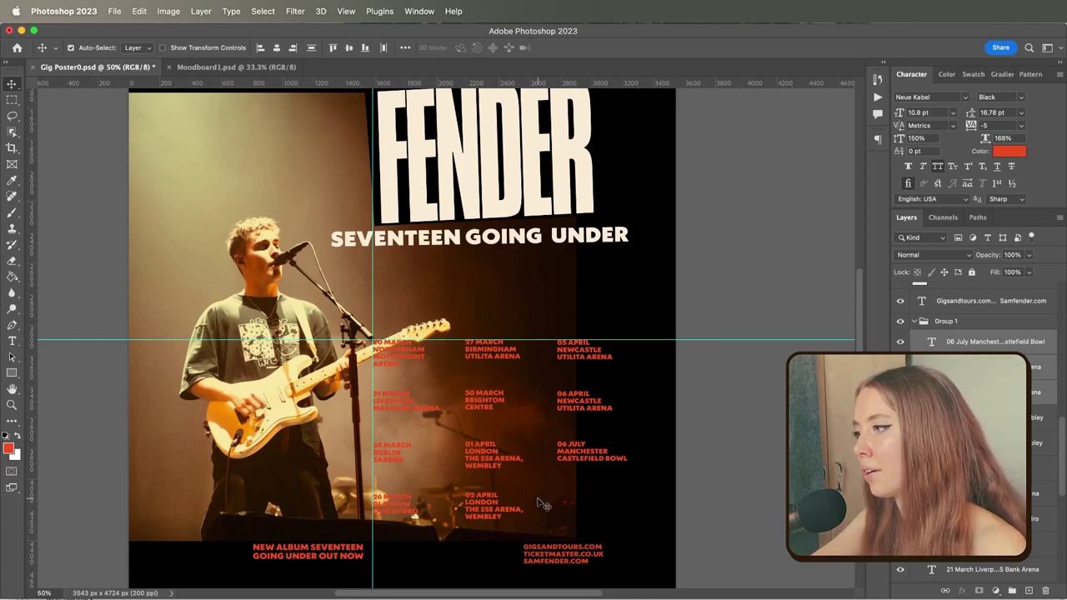
click(505, 449)
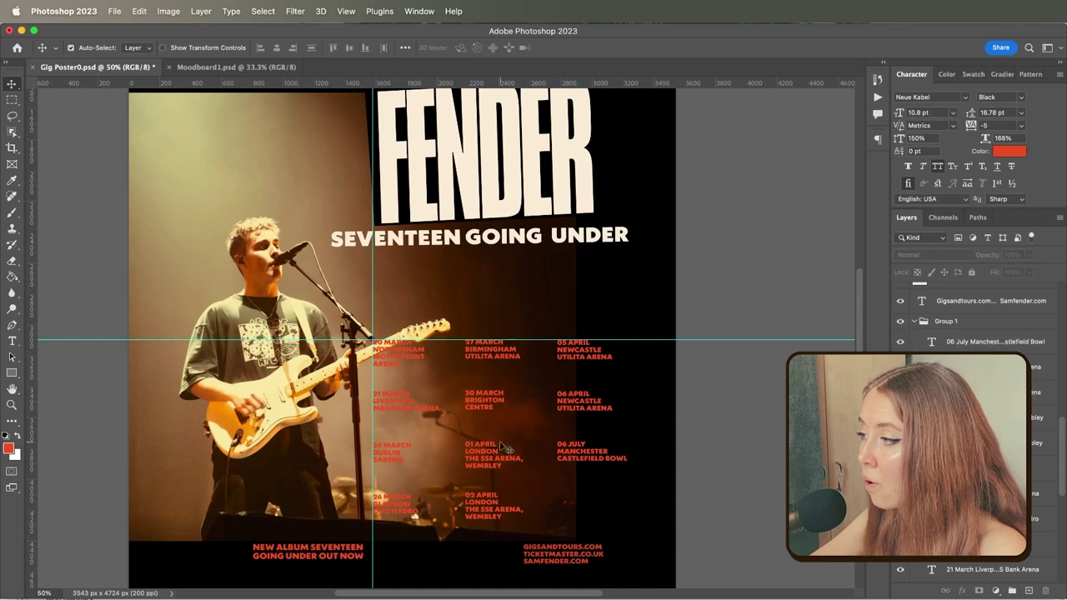
drag(292, 317, 298, 315)
scroll(478, 479, up, 2)
scroll(478, 479, left, 1)
scroll(478, 480, right, 1)
Select all eleven tour-date text layers and recolour them with the cream sampled from the "SAM FENDER" title
click(411, 406)
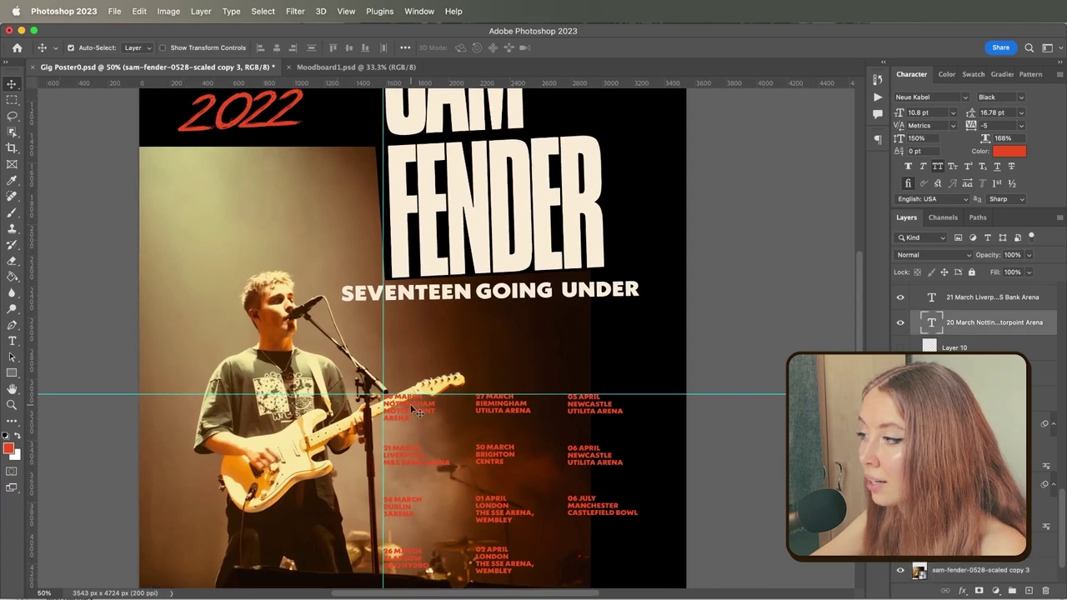
scroll(975, 416, up, 5)
shift+click(991, 357)
scroll(991, 314, down, 3)
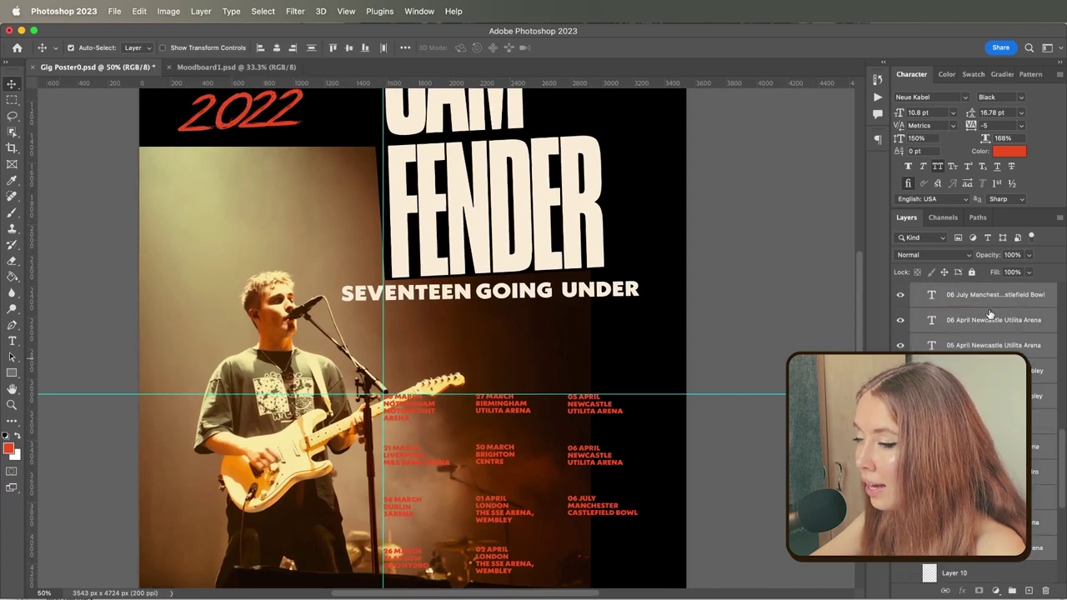
click(997, 154)
scroll(479, 256, down, 1)
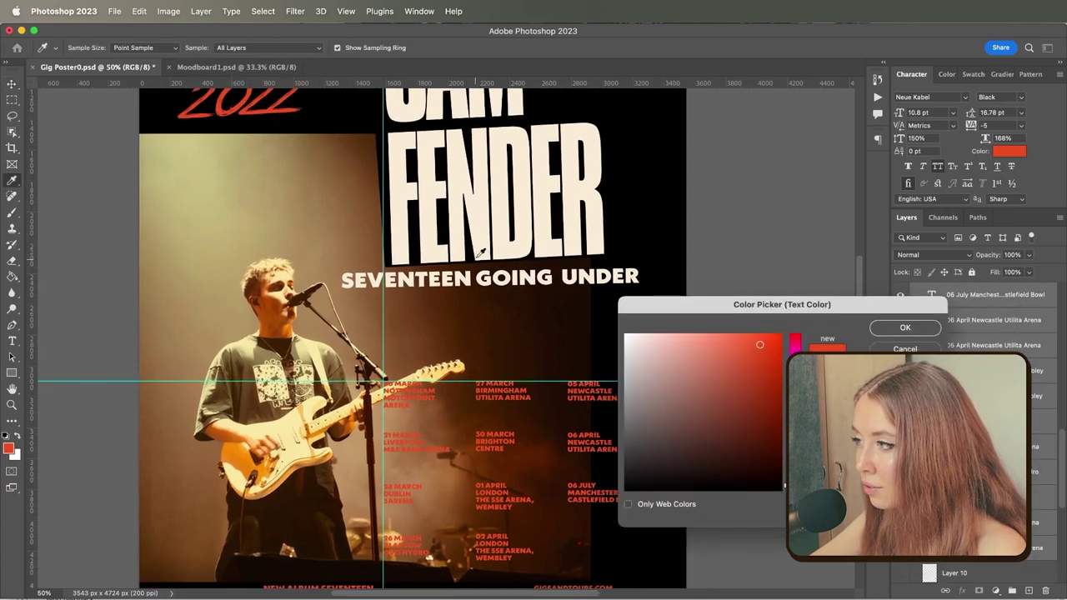
click(482, 222)
key(Return)
scroll(567, 360, down, 3)
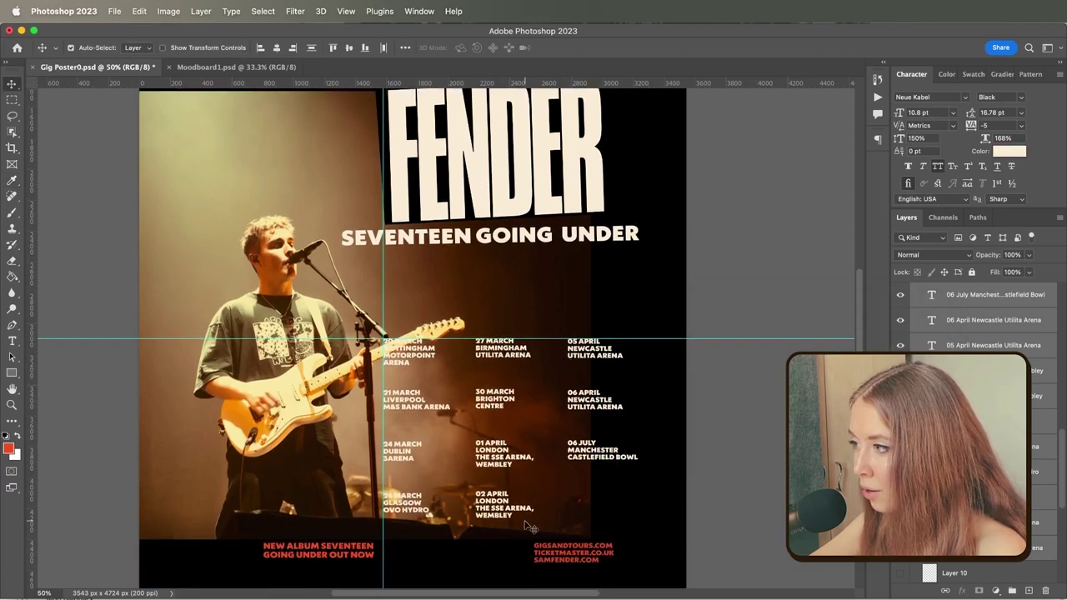
Shift the concert photo slightly right and move the "Seventeen Going Under" line down to just above the tour dates
scroll(519, 522, down, 1)
mouse_move(292, 392)
mouse_down()
mouse_move(218, 390)
mouse_move(315, 395)
mouse_move(305, 394)
mouse_up()
key(super+minus)
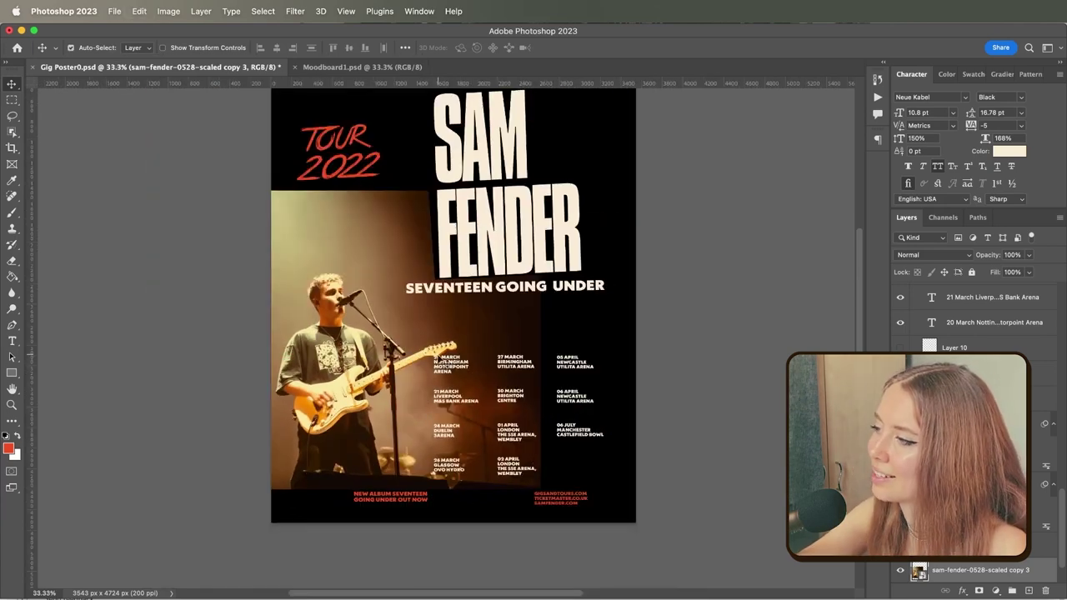
scroll(492, 367, right, 2)
click(440, 357)
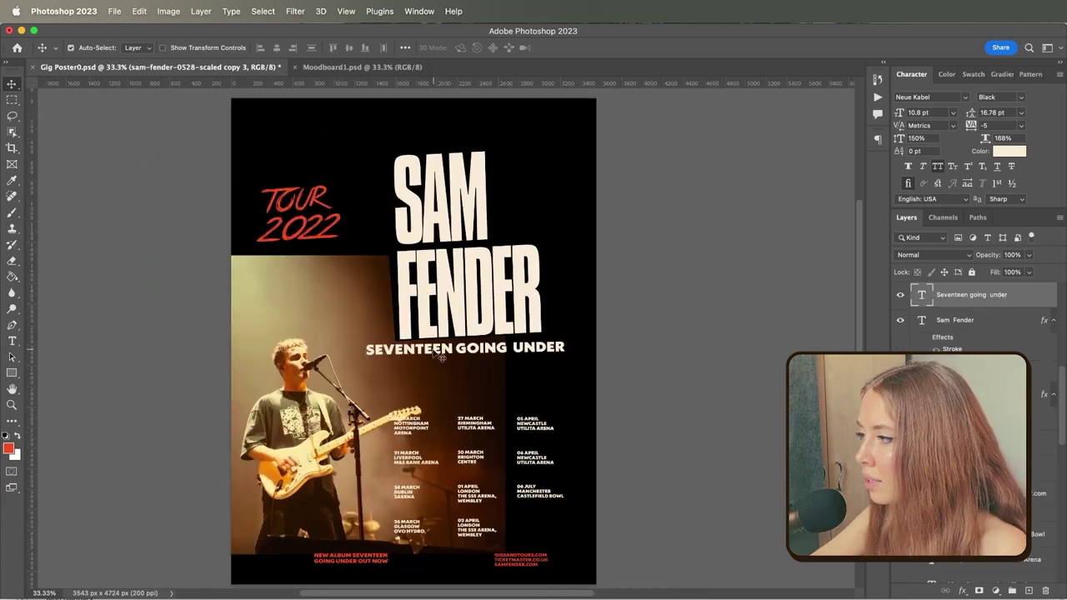
drag(440, 357, 440, 407)
Enlarge the "SAM FENDER" title to about 323 pt so it fills the space above the "Seventeen Going Under" line
click(456, 302)
key(super+t)
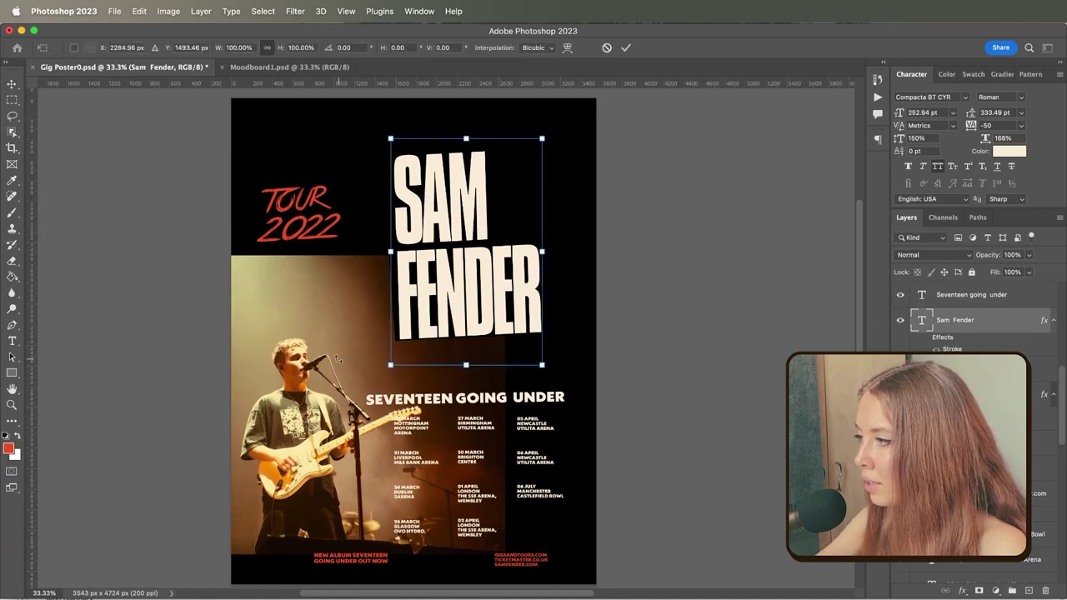
drag(391, 364, 357, 415)
drag(480, 292, 479, 295)
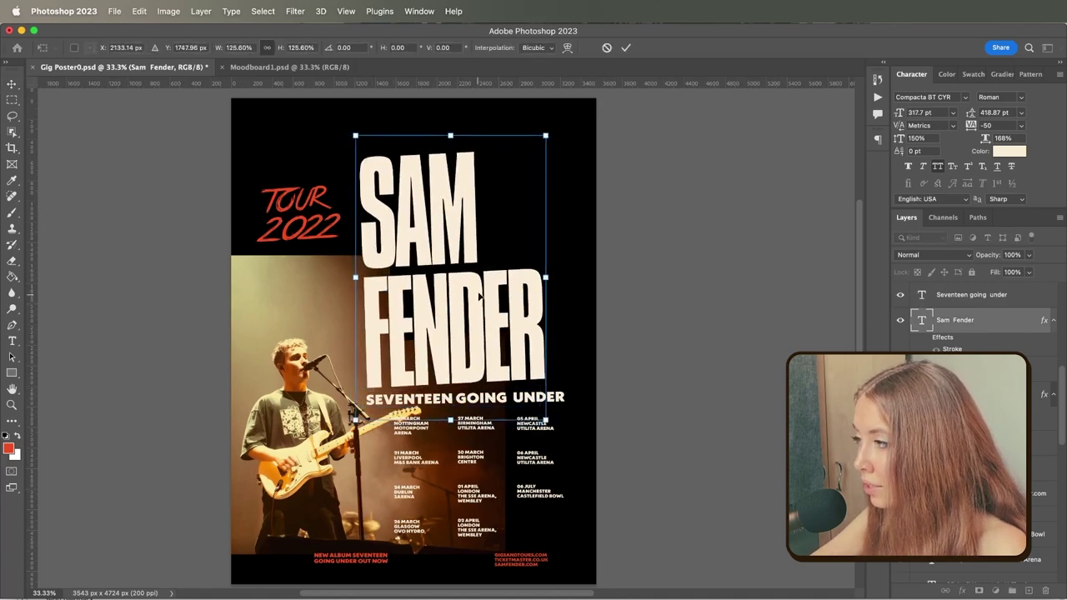
drag(550, 133, 553, 131)
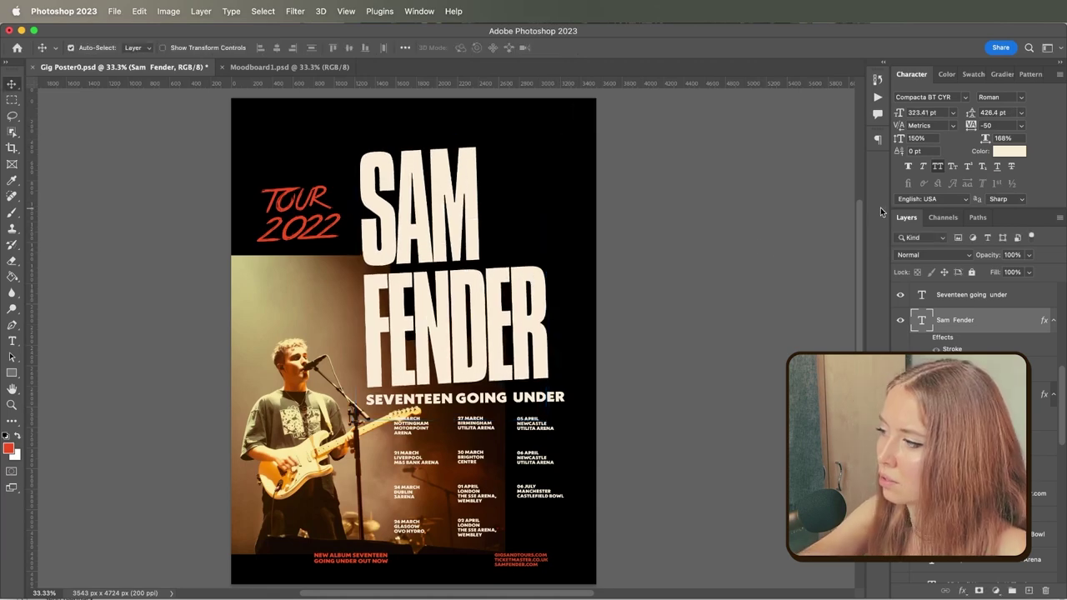
key(Return)
Scale the concert photo down to about 96.6% and shift it slightly right beside the title and dates
click(274, 461)
key(super+t)
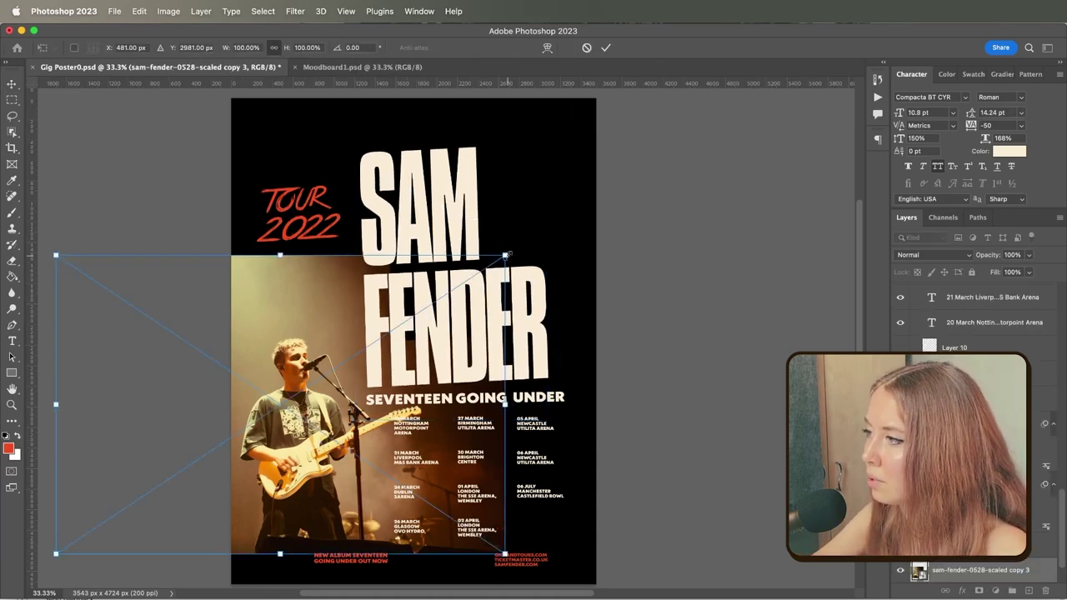
drag(507, 255, 491, 267)
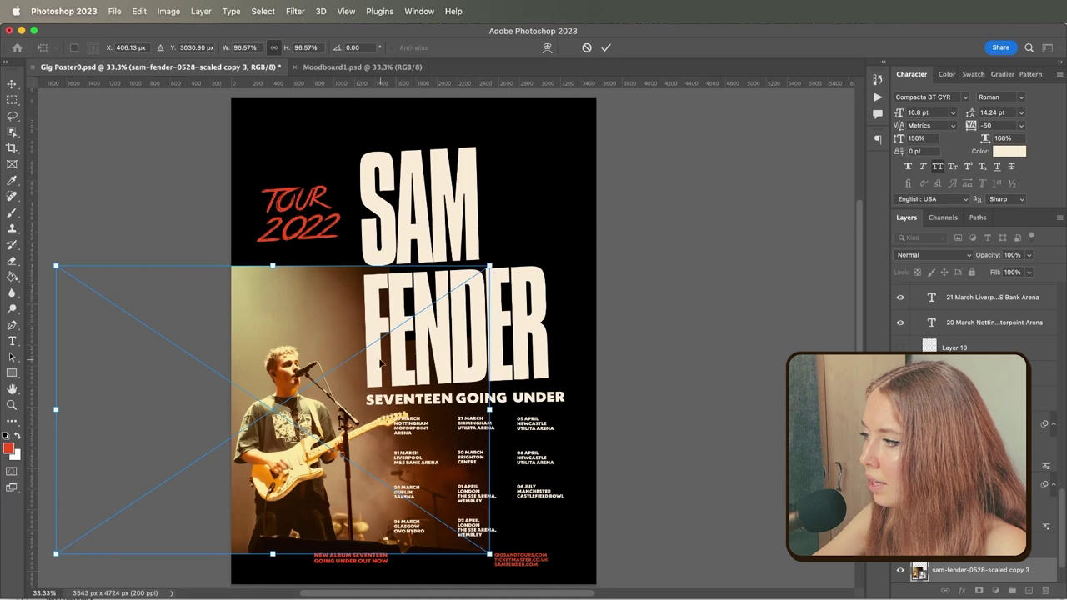
drag(383, 361, 391, 362)
key(Return)
drag(291, 441, 300, 441)
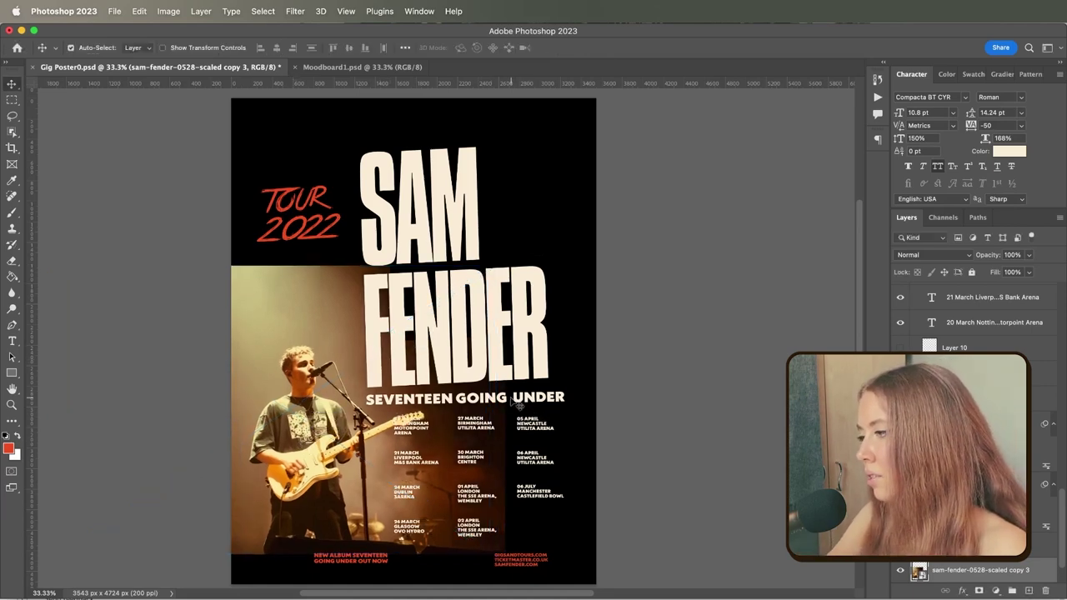
Open the Filter Gallery for the concert photo and set its top effect layer to Halftone Pattern above the Grain effect
click(280, 12)
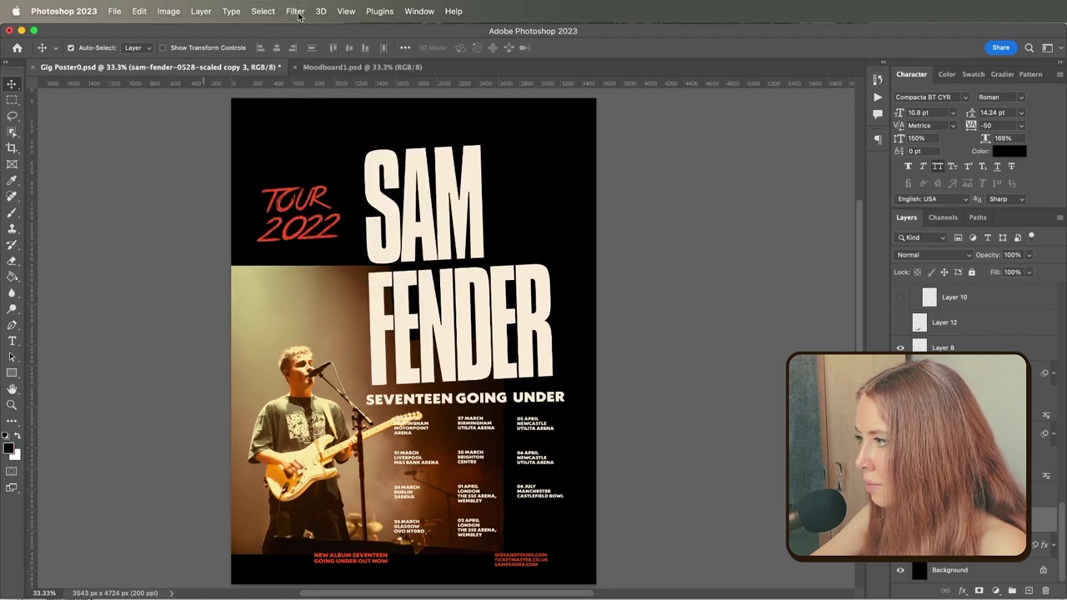
click(297, 11)
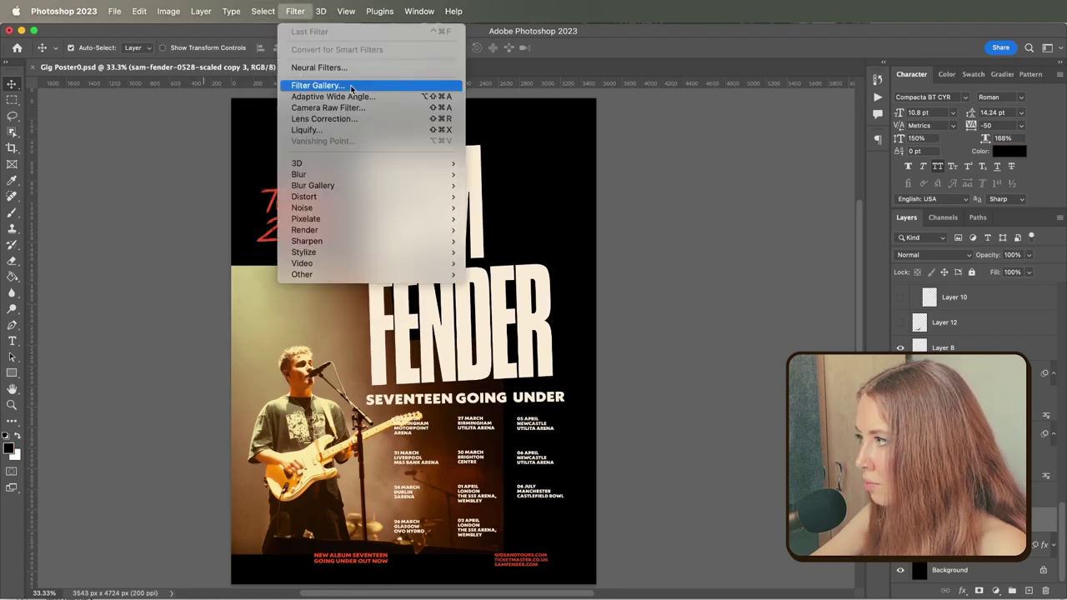
click(317, 85)
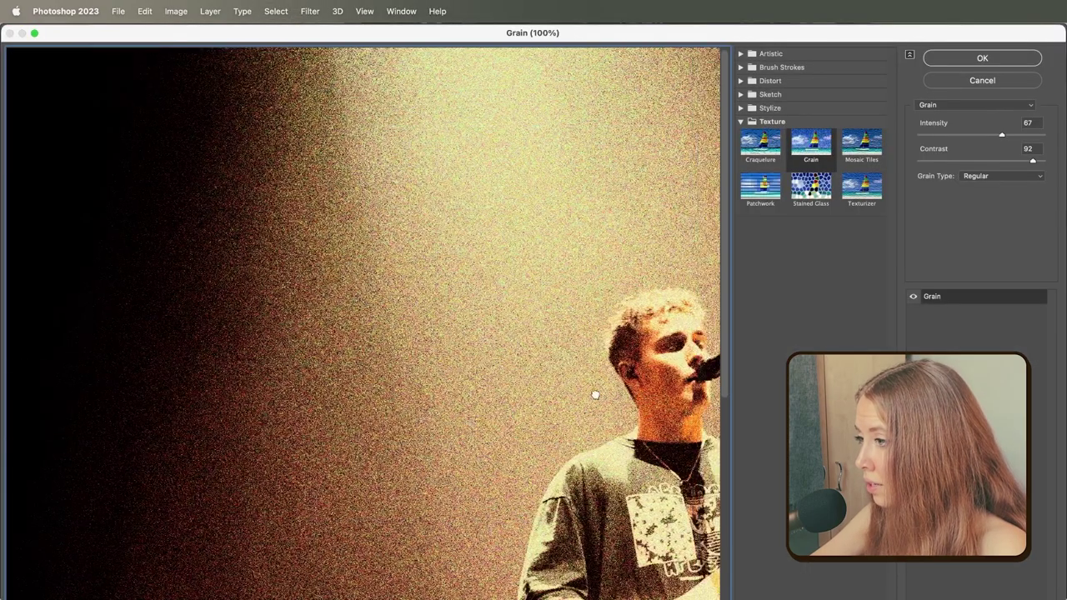
drag(595, 395, 318, 302)
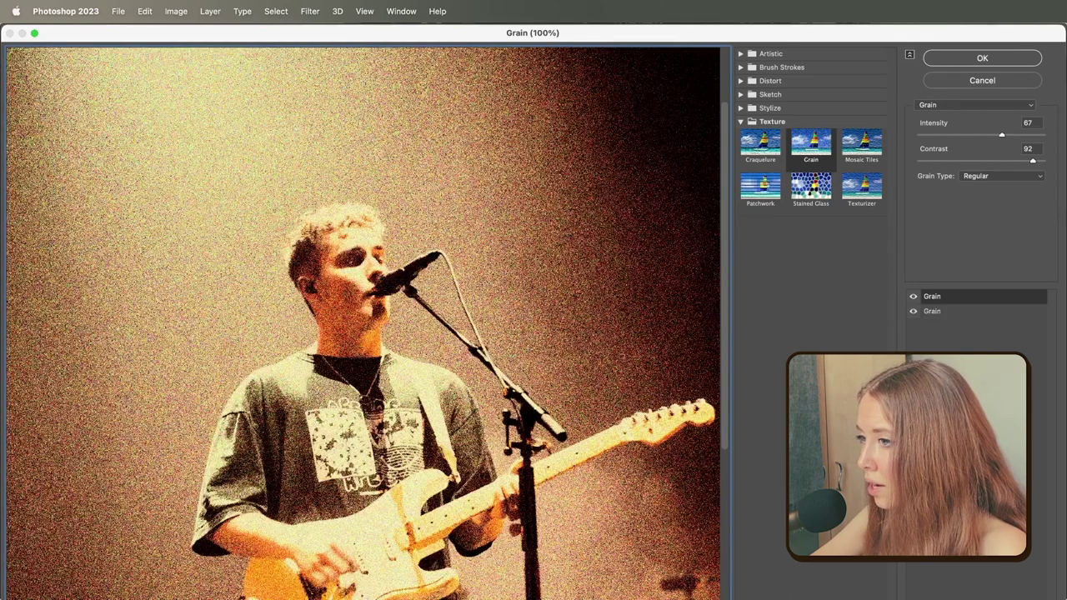
click(769, 95)
click(755, 202)
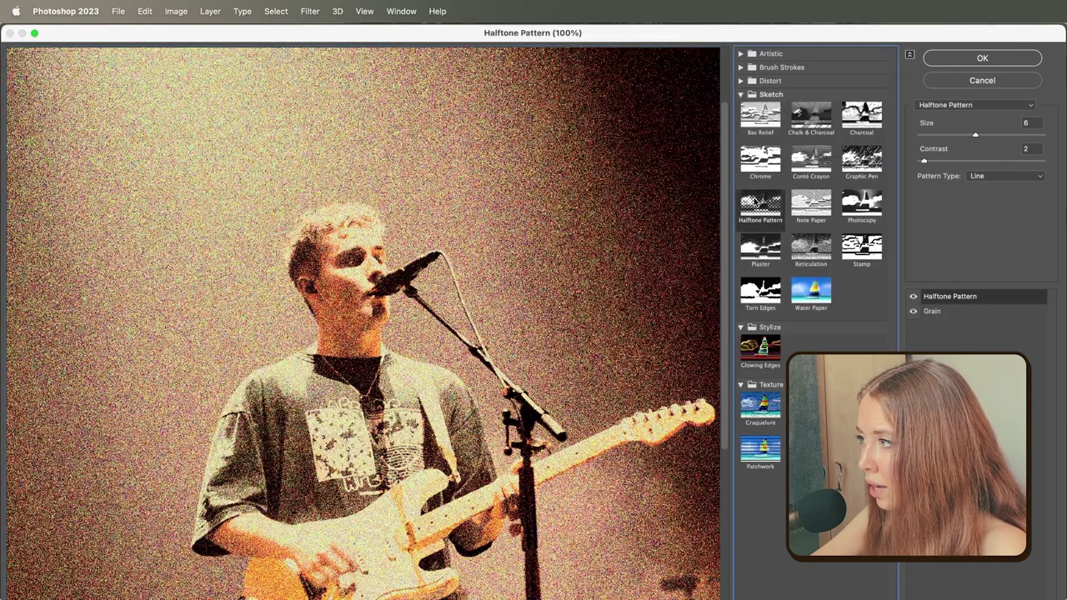
Apply the halftone to the photo with the Line pattern, size 6 and contrast 2, hiding the Grain effect
click(1000, 176)
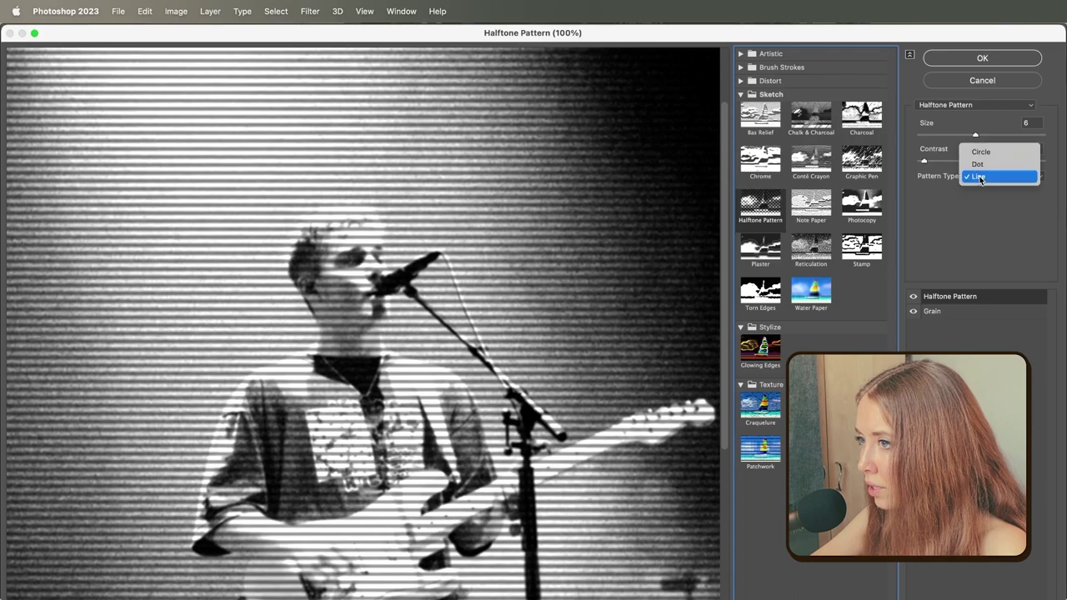
click(968, 267)
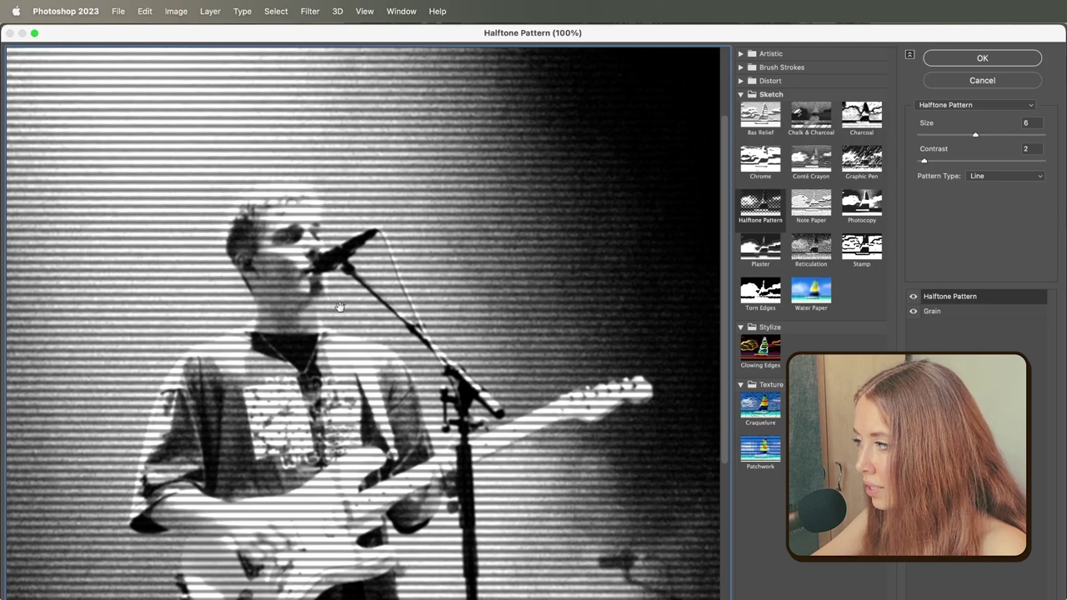
drag(924, 161, 950, 160)
click(923, 161)
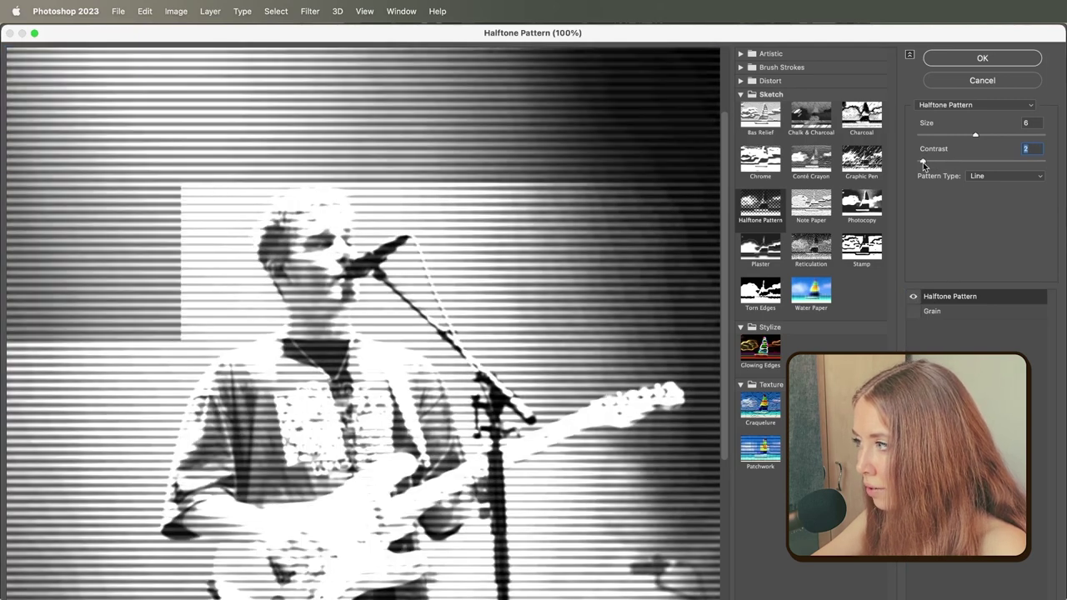
key(super+minus)
key(super+minus)
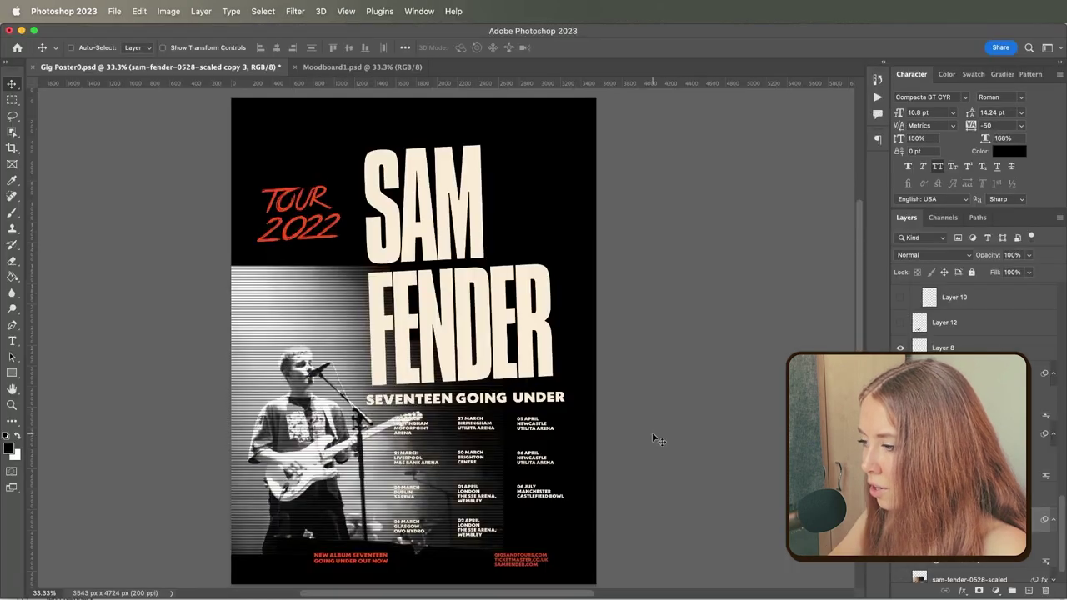
Darken the halftone photo with a Curves adjustment, moving the black point to input 138 with output 0
key(super+m)
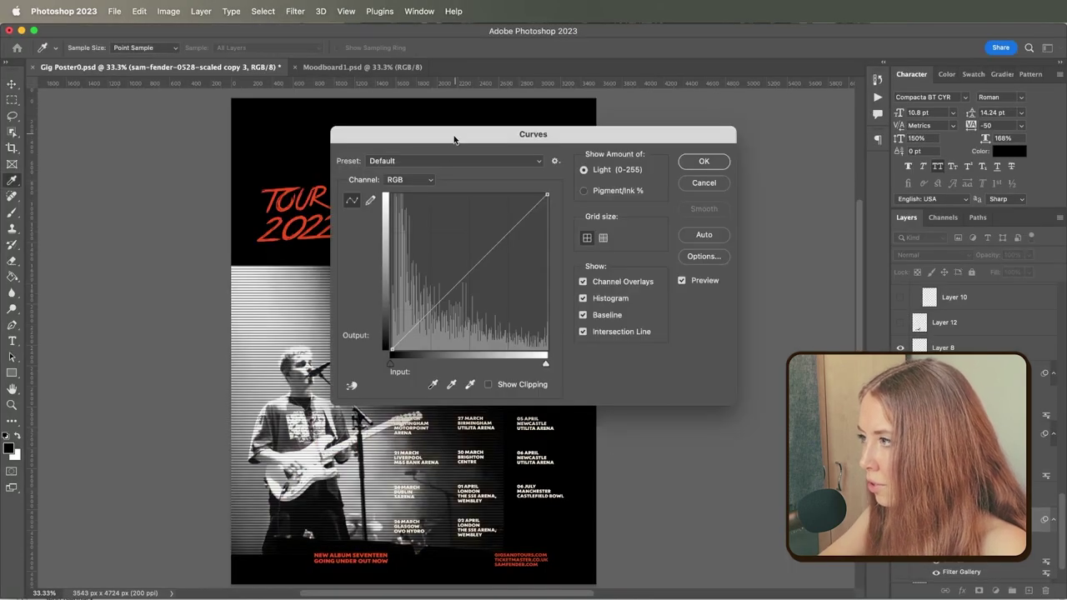
drag(455, 139, 618, 256)
drag(553, 480, 638, 481)
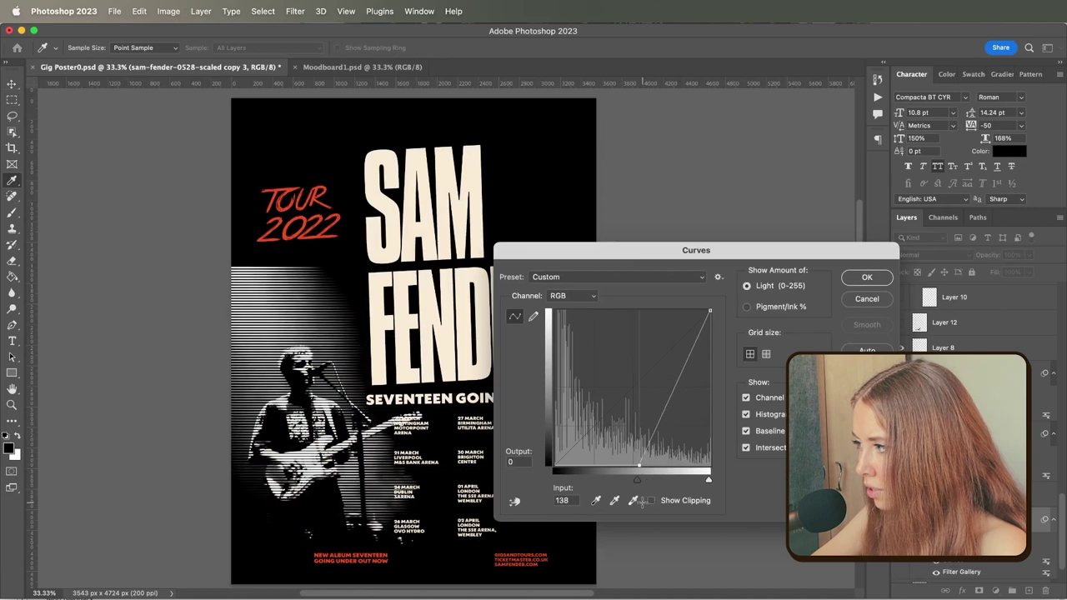
key(Escape)
key(super+minus)
key(v)
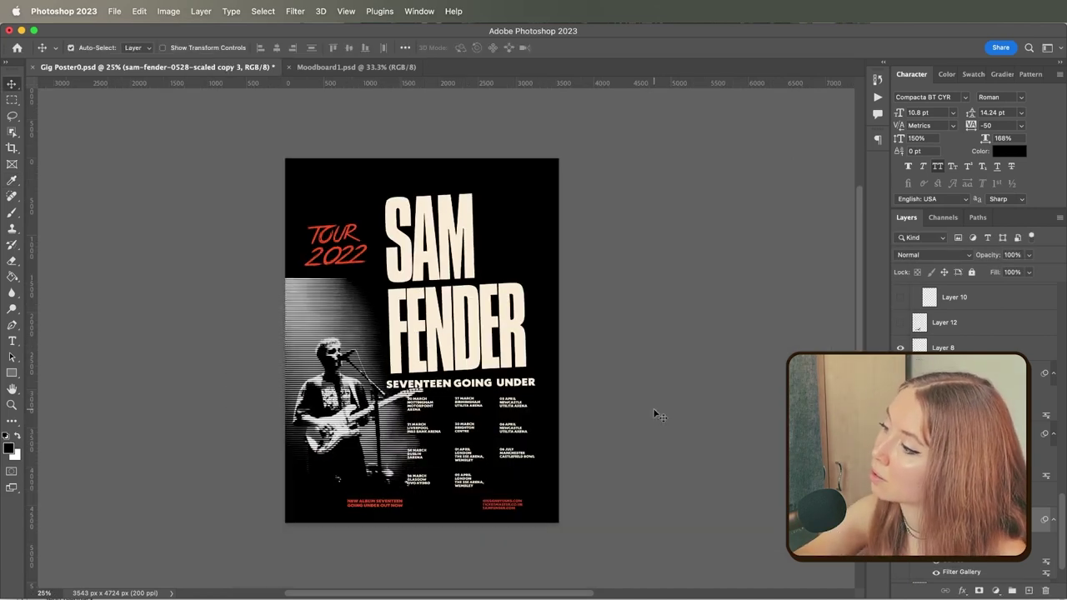
Run the Filter Gallery on the photo again with the Grain effect enabled and stacked above the Line Halftone Pattern
key(super+plus)
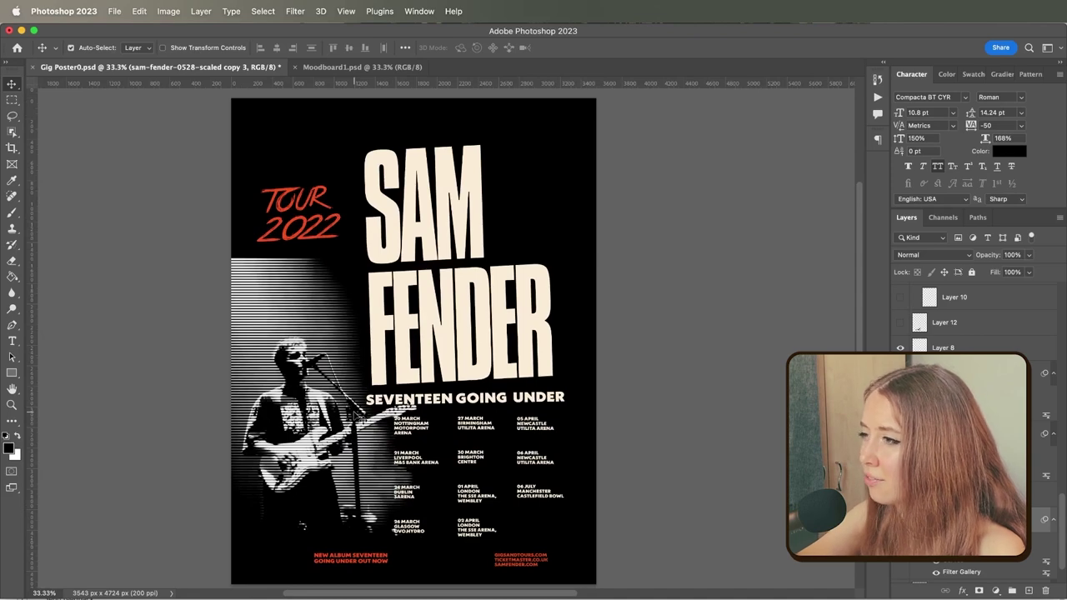
key(super+plus)
key(super+plus)
key(super+plus)
key(super+plus)
key(super+minus)
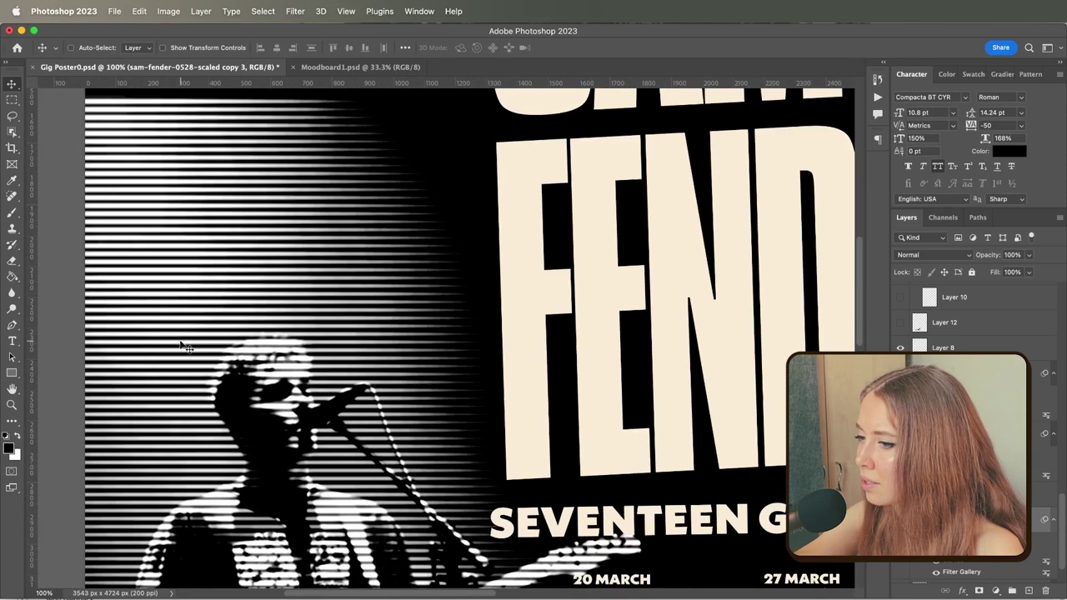
scroll(330, 365, down, 3)
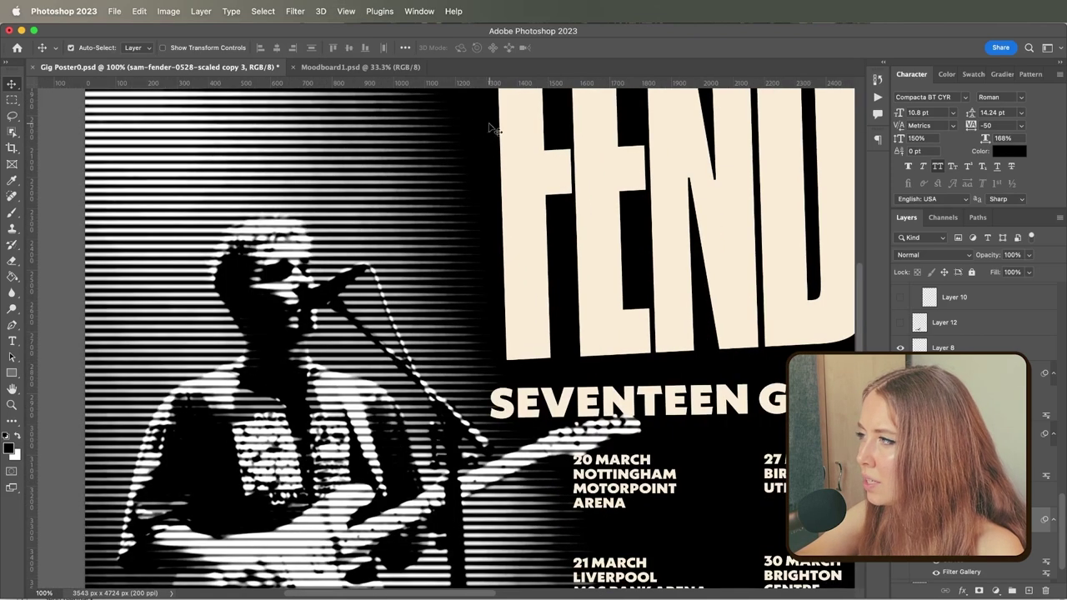
click(295, 10)
click(337, 87)
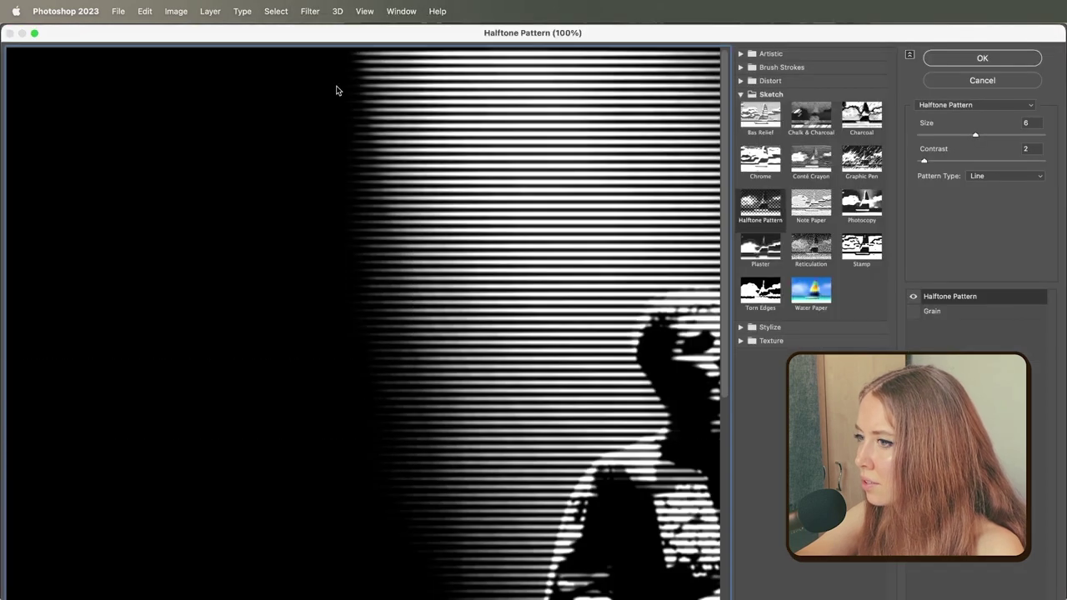
drag(934, 311, 915, 298)
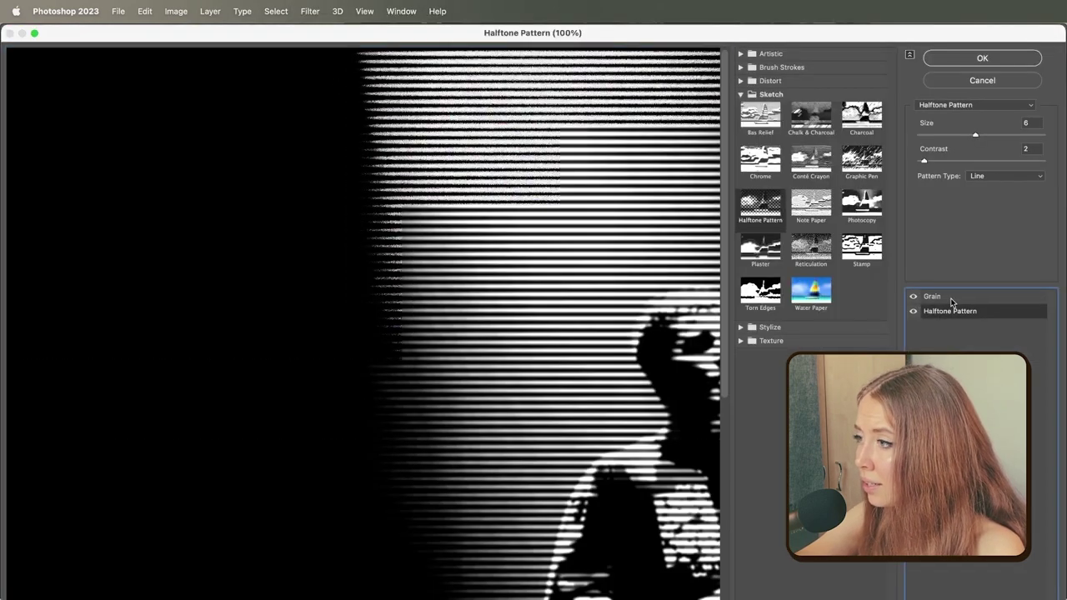
click(943, 297)
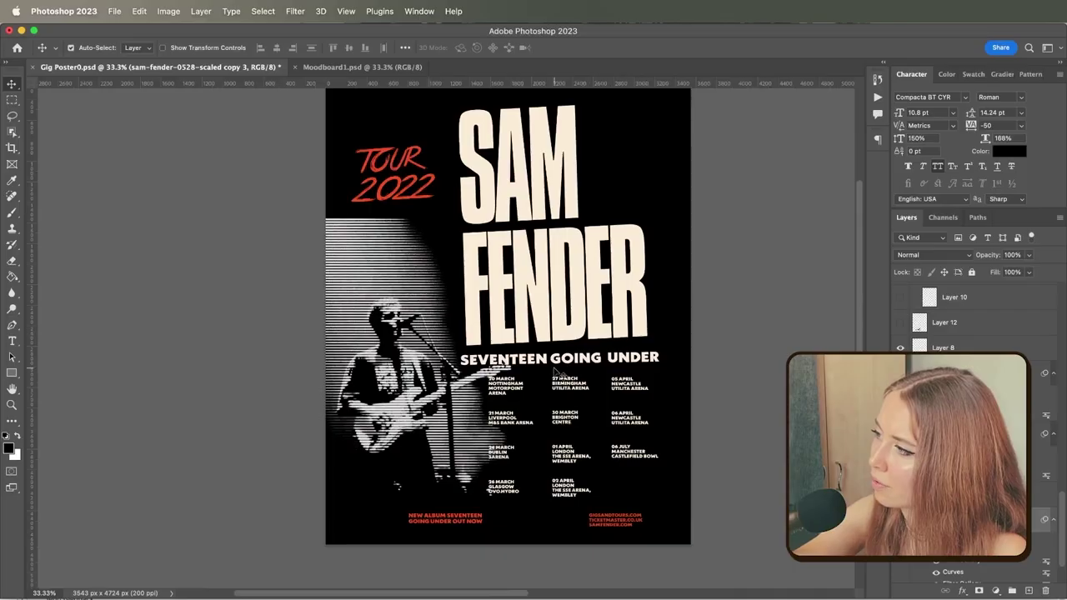
Shift the first-column dates, from 20 to 26 March, slightly right, and nudge the second column right to even out the spacing
key(super+equal)
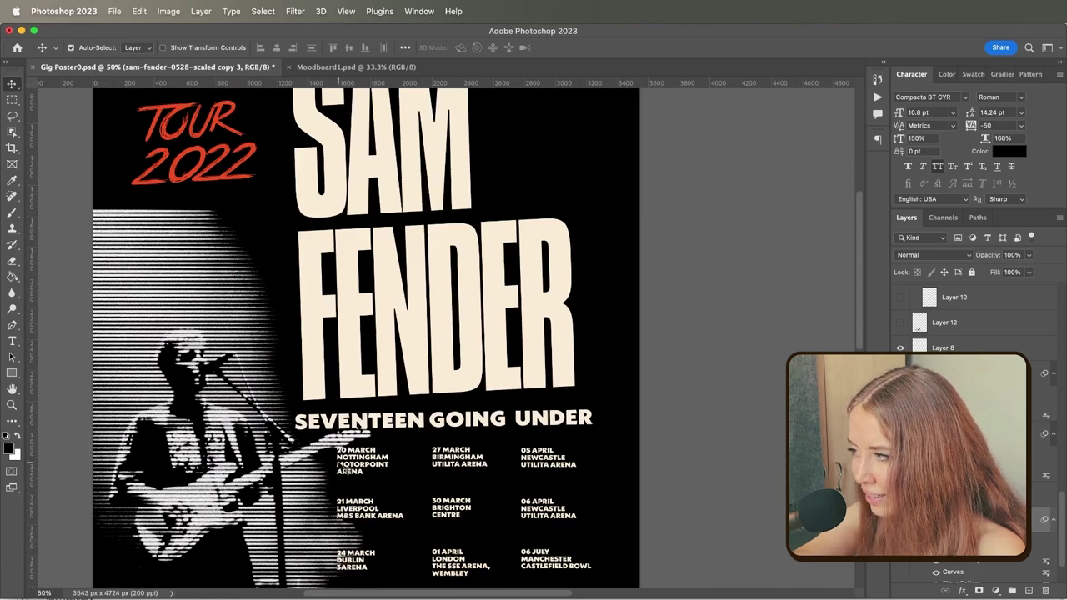
drag(358, 450, 432, 383)
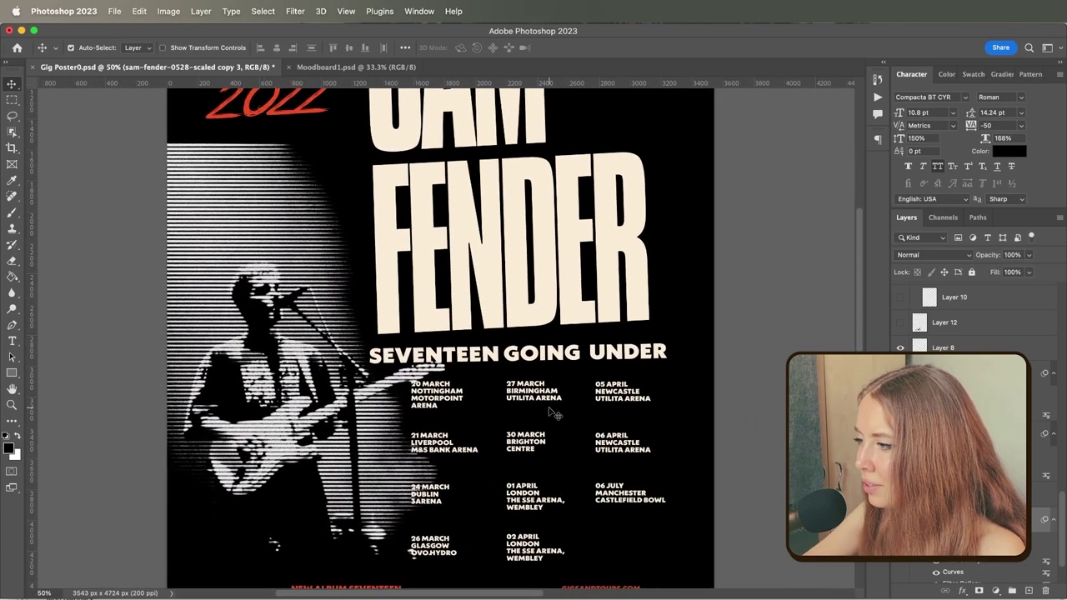
click(426, 392)
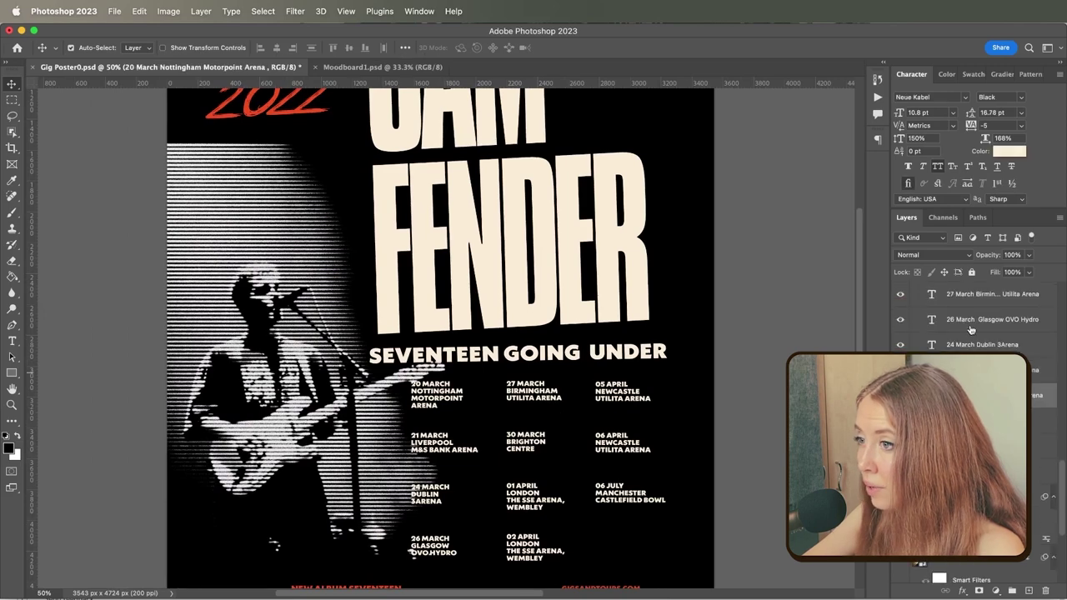
shift+click(970, 326)
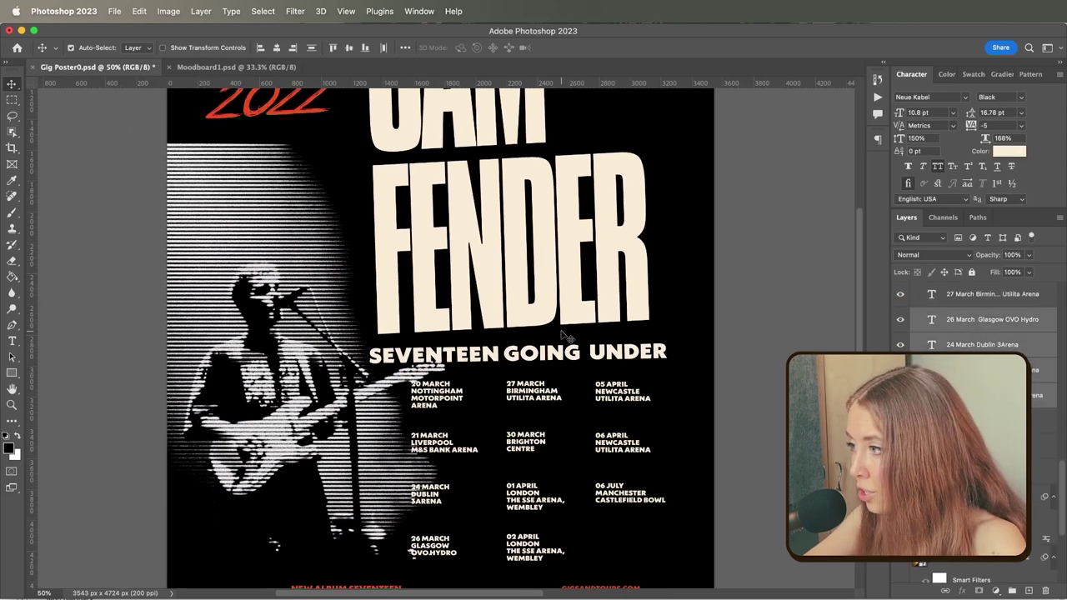
mouse_move(445, 400)
mouse_down()
mouse_move(457, 400)
mouse_move(447, 394)
mouse_up()
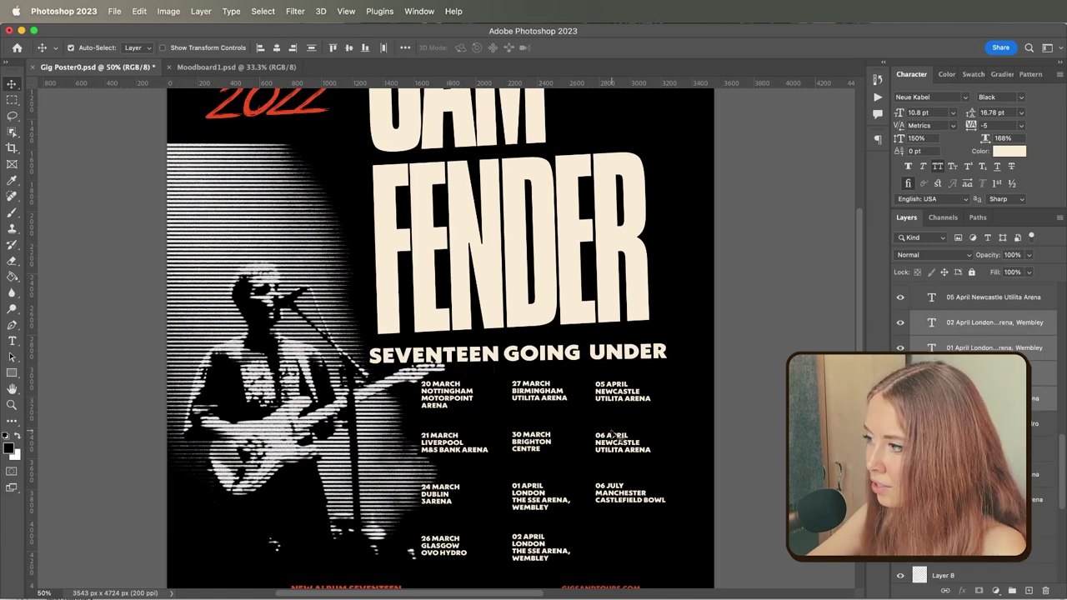
Add a new layer beneath the tour dates and choose the Soft Round brush
click(755, 463)
click(1028, 591)
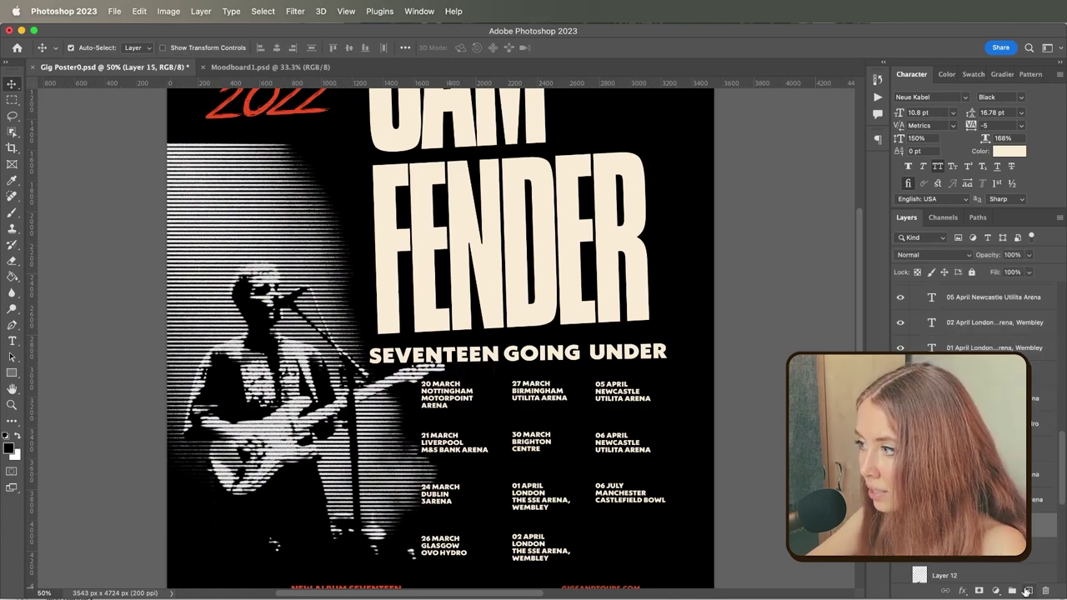
click(10, 213)
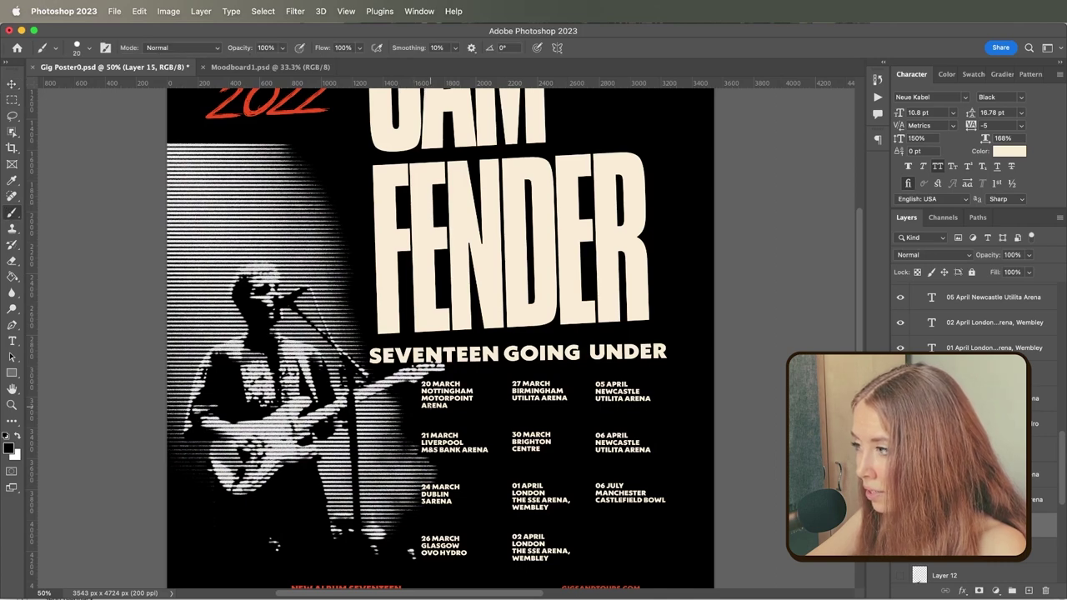
click(85, 52)
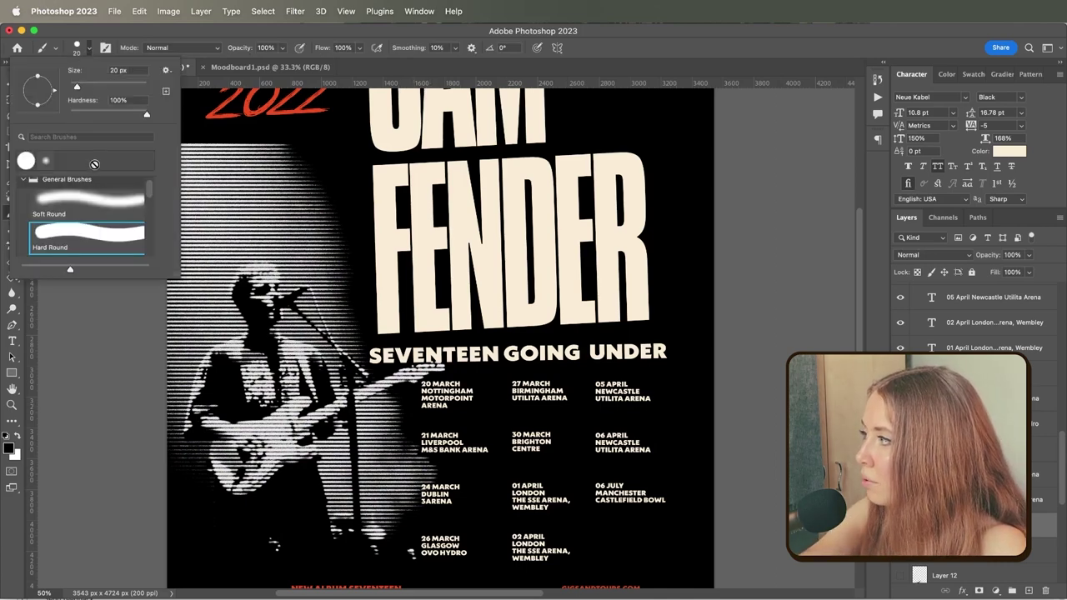
click(109, 193)
click(552, 64)
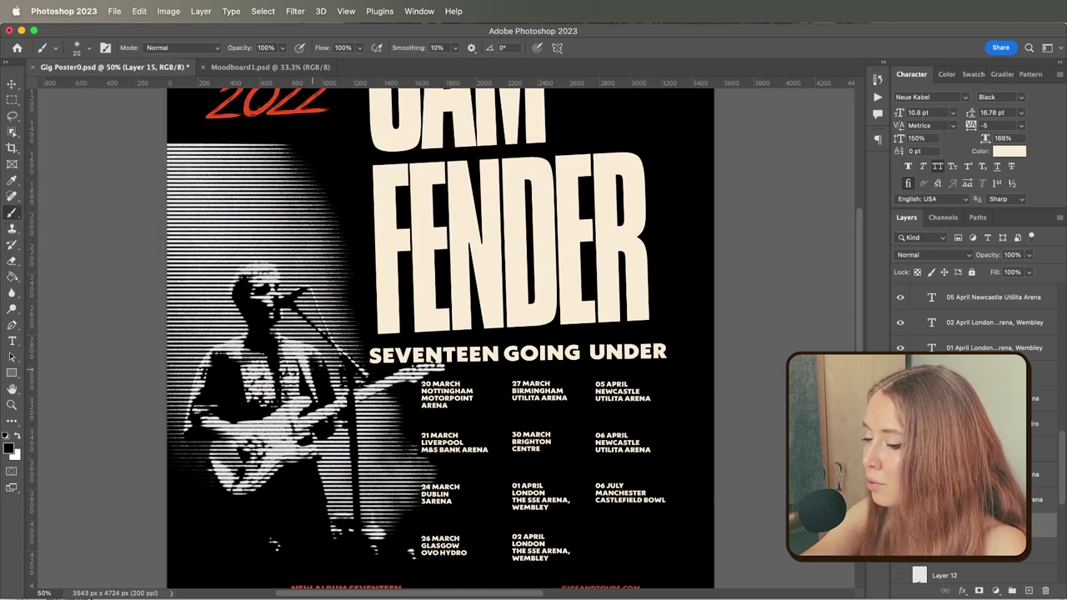
Paint black with the soft brush, enlarged to 400 and 700 px, to fade the photo's edge behind the first-column dates
key(])
key(])
key(])
key(])
key(])
key(])
key(])
key(])
key(])
key(])
key(])
key(])
key(])
key(])
key(])
key(])
key(])
key(])
key(])
key(])
click(422, 386)
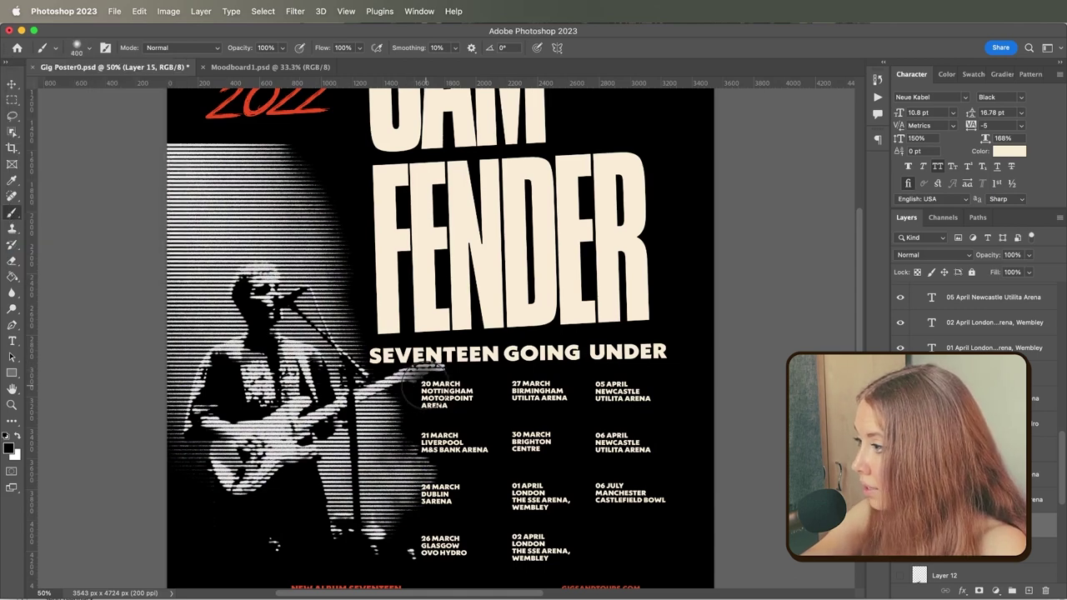
key(bracketright)
key(bracketright)
key(bracketright)
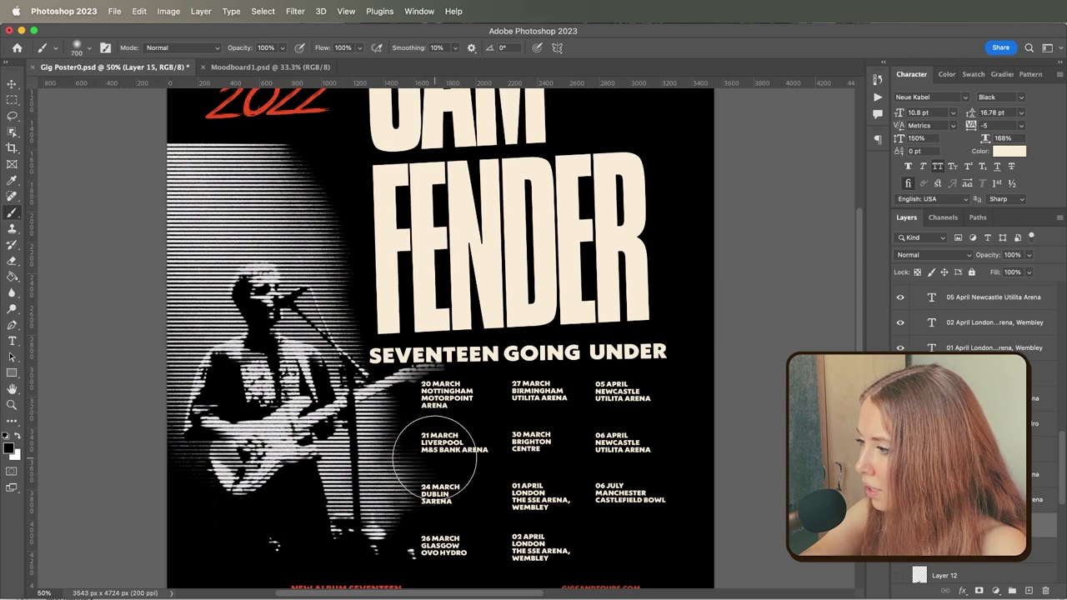
Change the font of the "Seventeen going under" text to Termina Heavy
key(super+minus)
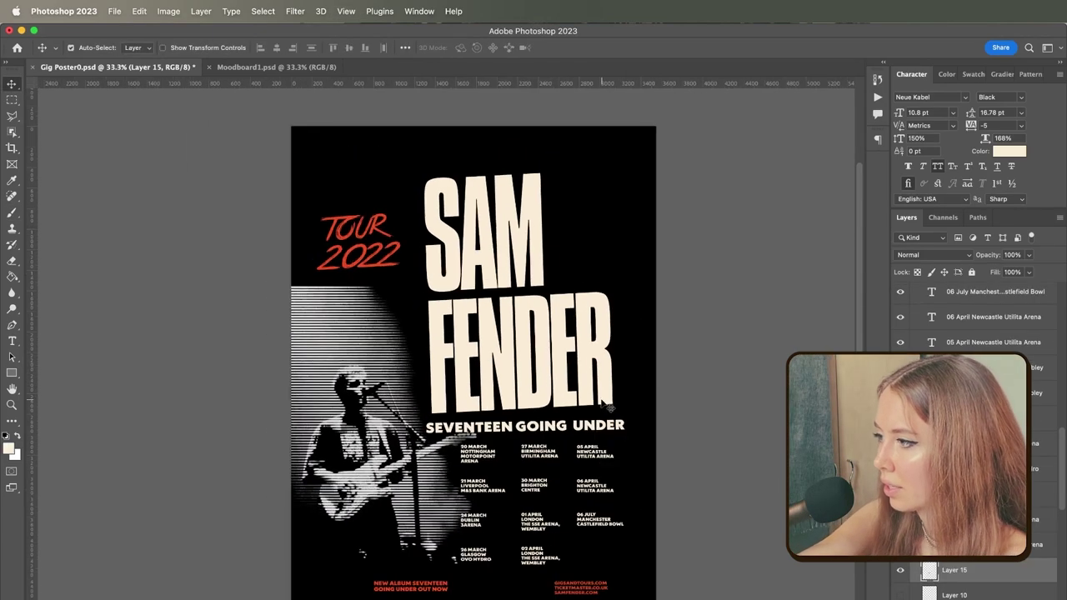
scroll(600, 519, down, 3)
scroll(605, 524, up, 2)
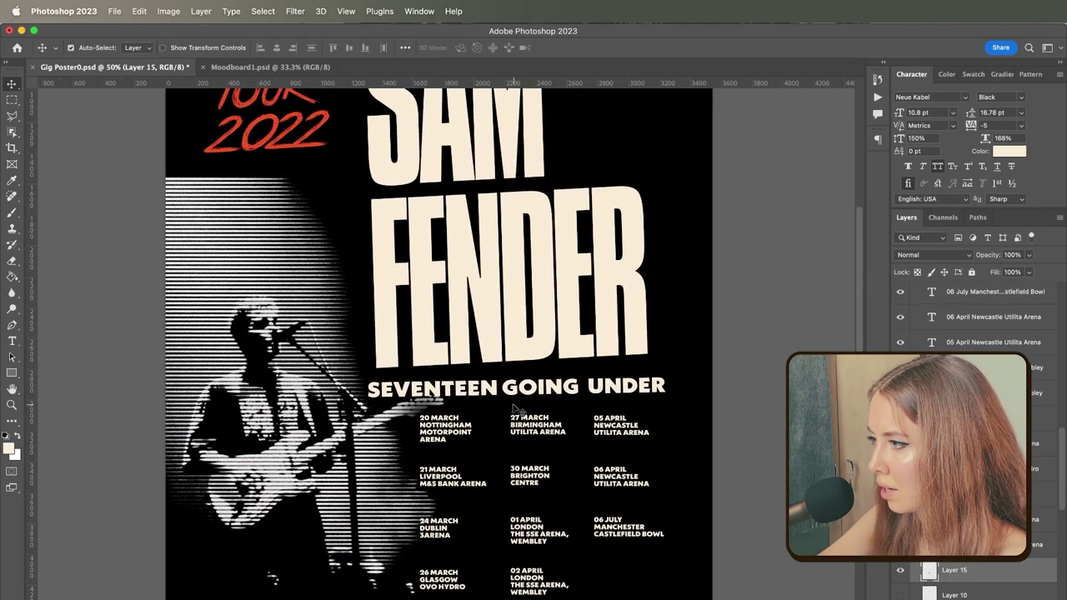
click(519, 398)
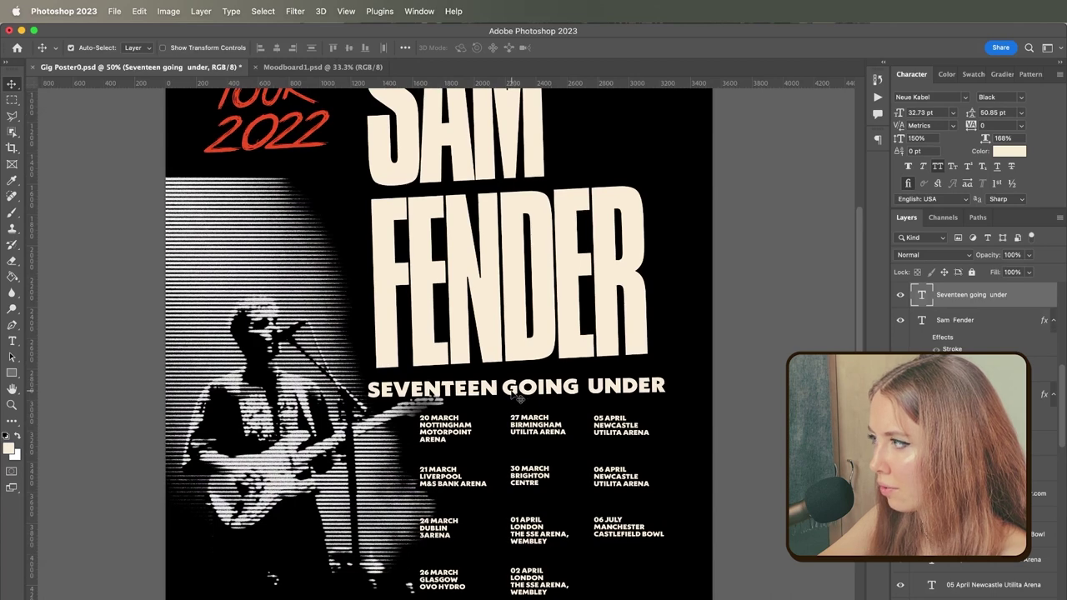
key(super+minus)
click(966, 97)
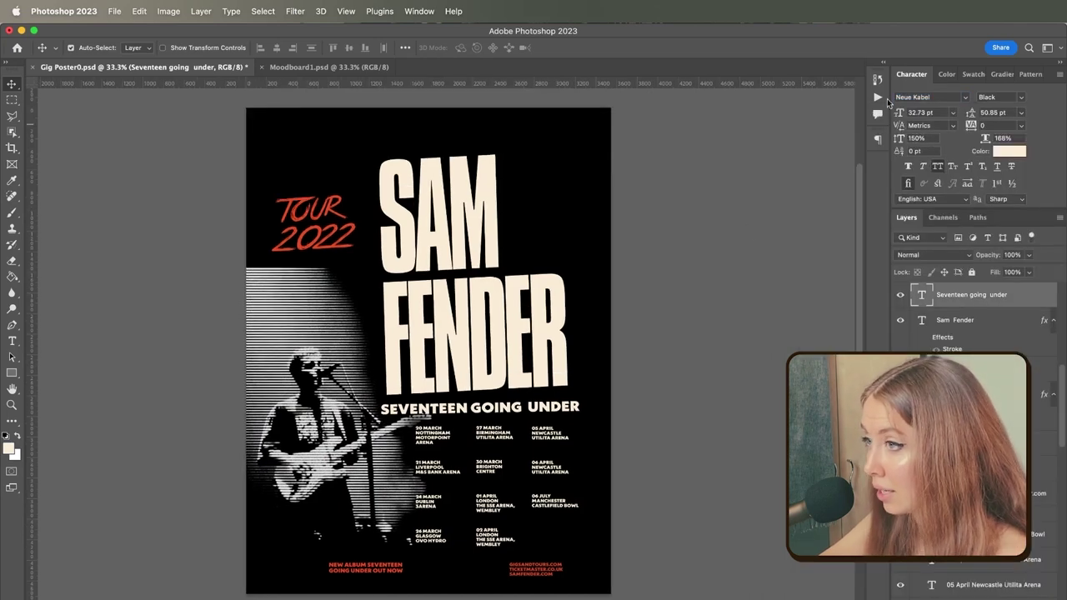
click(967, 98)
click(900, 137)
Break the album title onto two lines after "Seventeen" and reposition it beneath the SAM FENDER title
key(t)
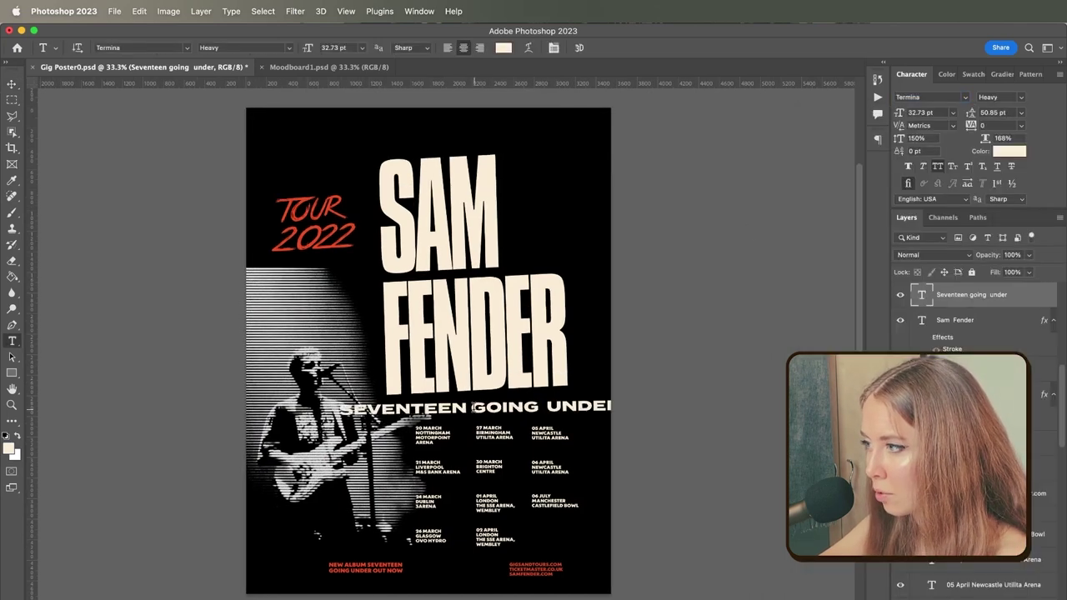
click(473, 407)
click(473, 408)
key(Return)
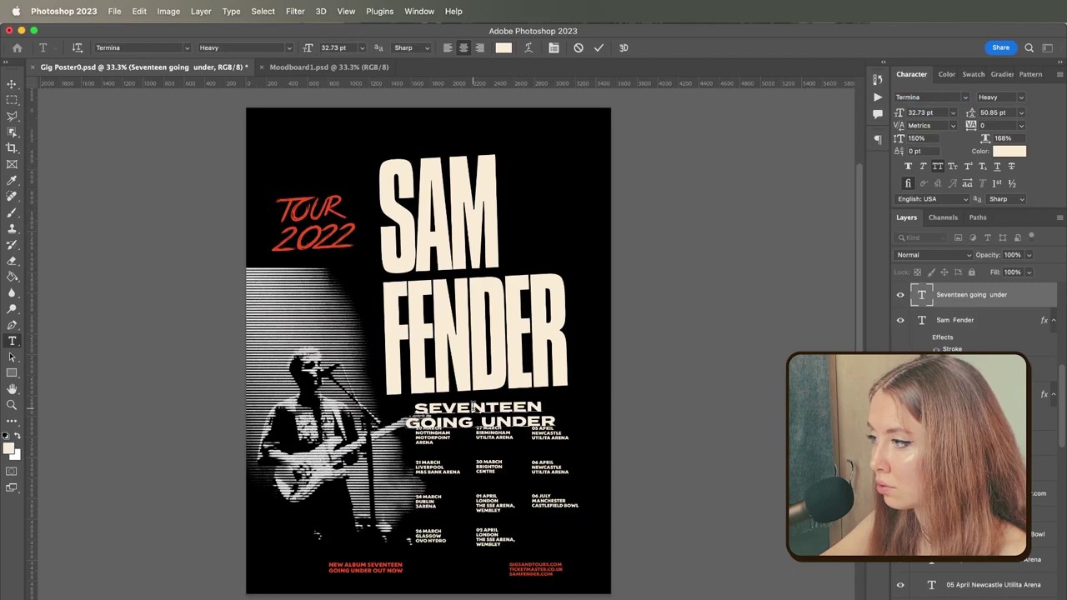
click(12, 84)
mouse_move(485, 422)
mouse_down()
mouse_move(453, 424)
mouse_move(475, 415)
mouse_up()
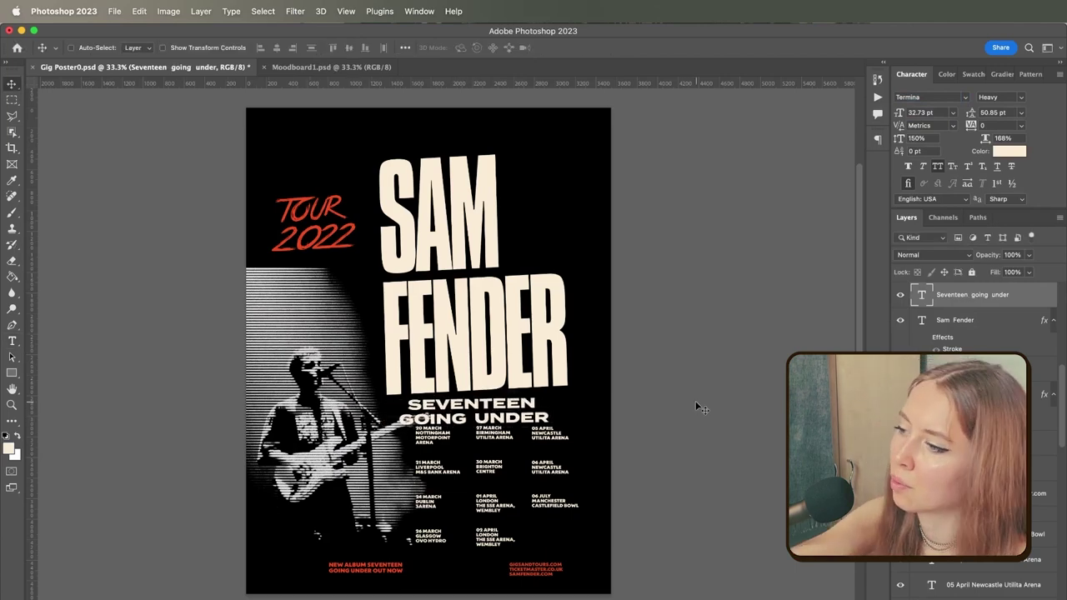
Move the date rows down from the album title, align them in tighter, even rows with guides, and hide the guides
key(super+plus)
scroll(636, 379, down, 5)
drag(538, 359, 514, 352)
key(super+minus)
key(super+minus)
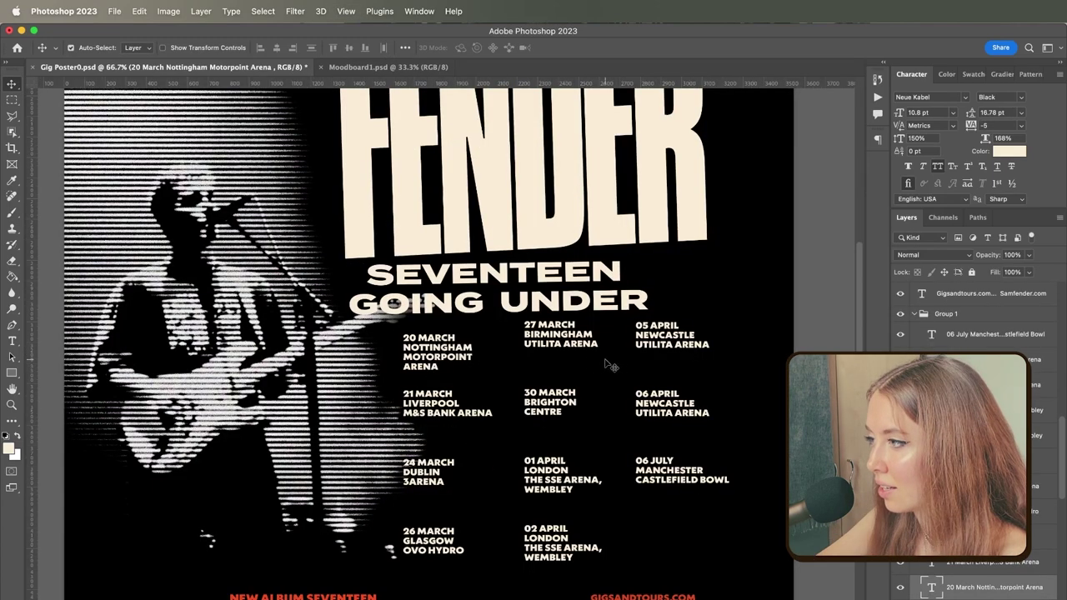
drag(425, 373, 424, 361)
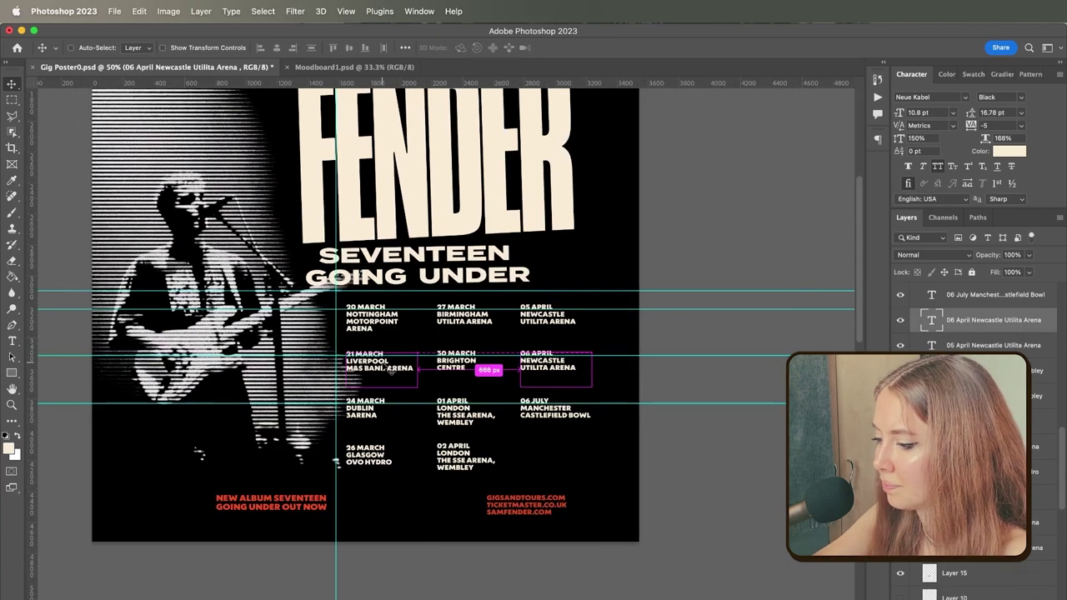
key(super+semicolon)
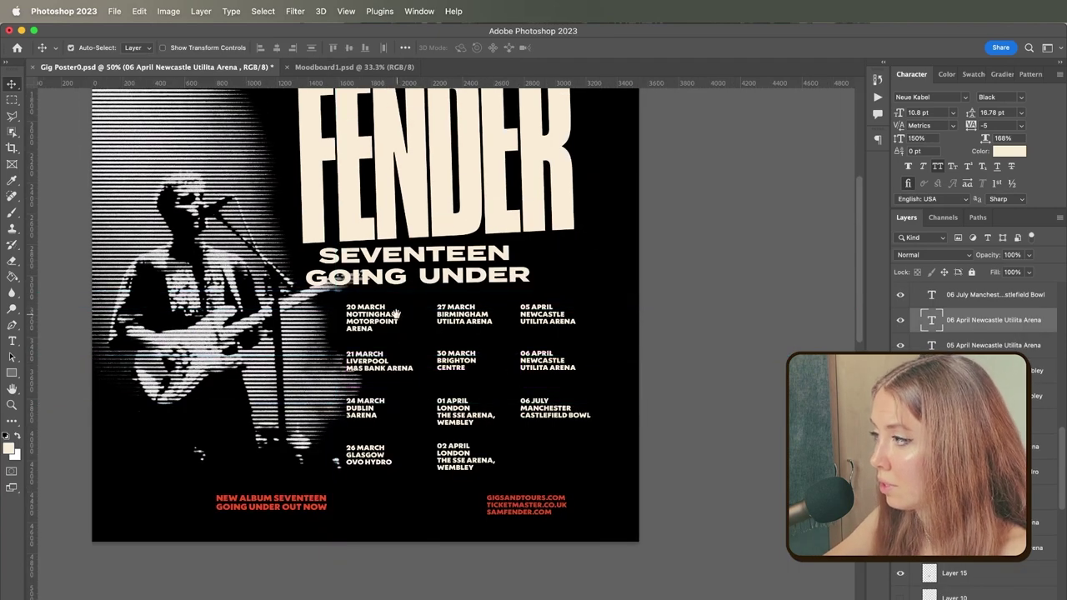
Nudge the SAM FENDER title slightly up and to the left, away from the album title
key(shift+Up)
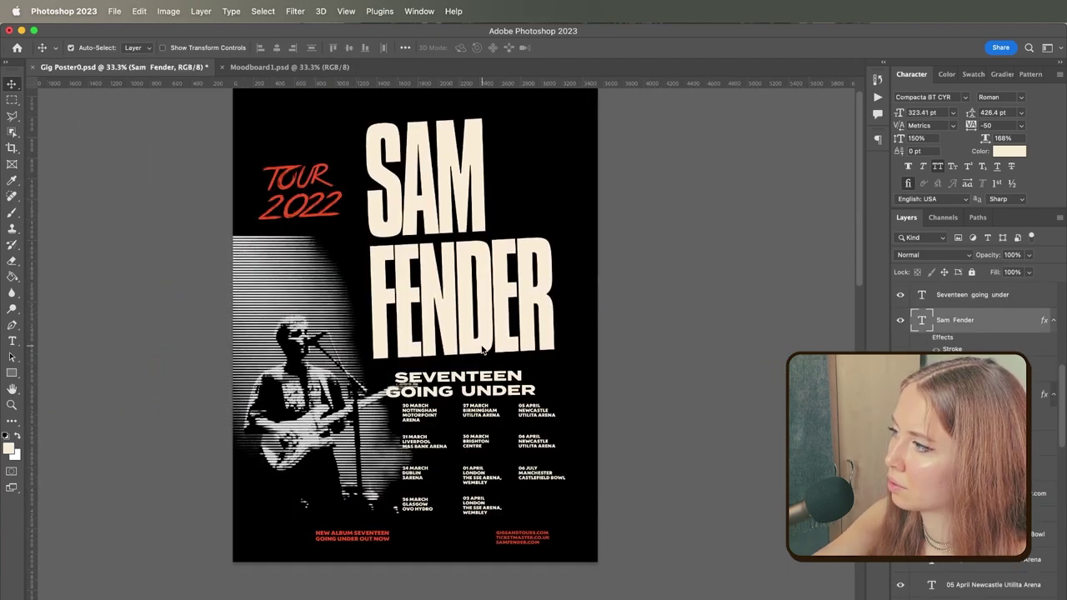
key(shift+Up)
key(shift+Left)
key(shift+Left)
key(shift+Left)
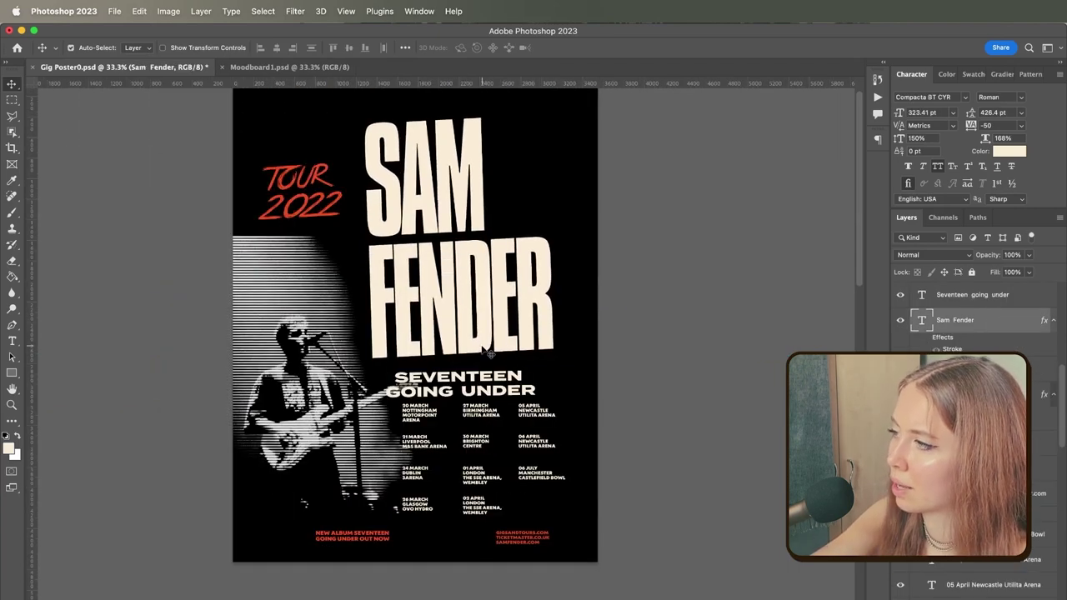
key(shift+Right)
key(shift+Up)
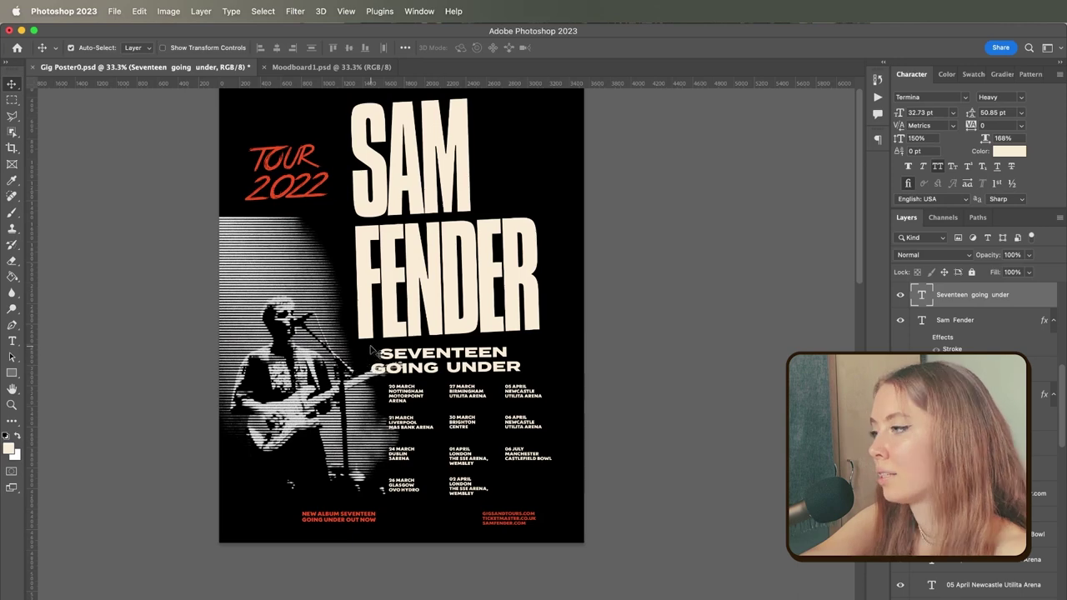
Draw a stepped Polygonal Lasso selection closely around the two lines of "Seventeen going under"
key(super+equal)
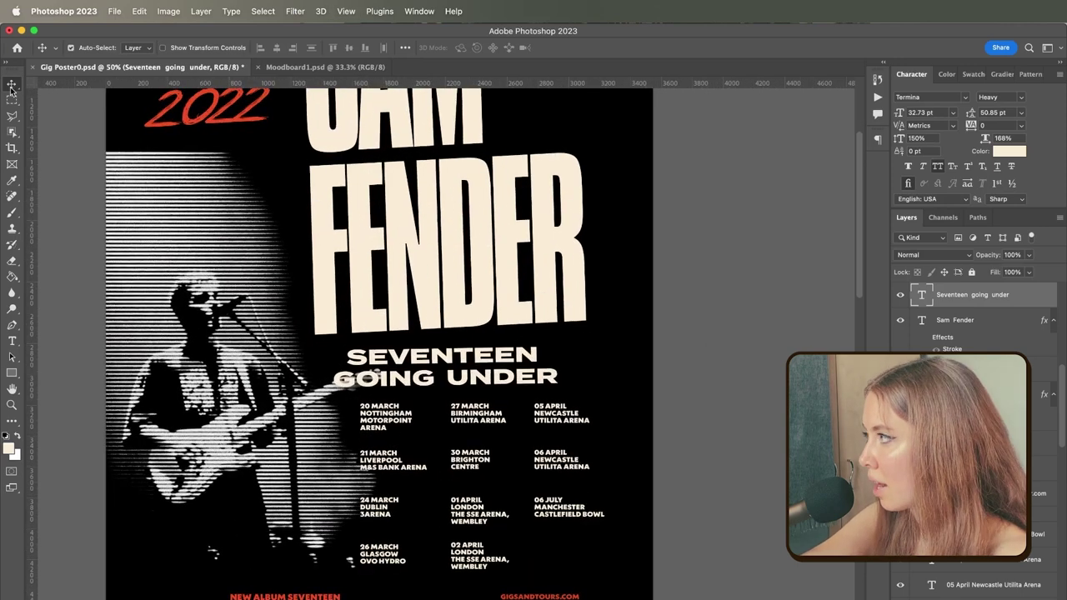
click(512, 357)
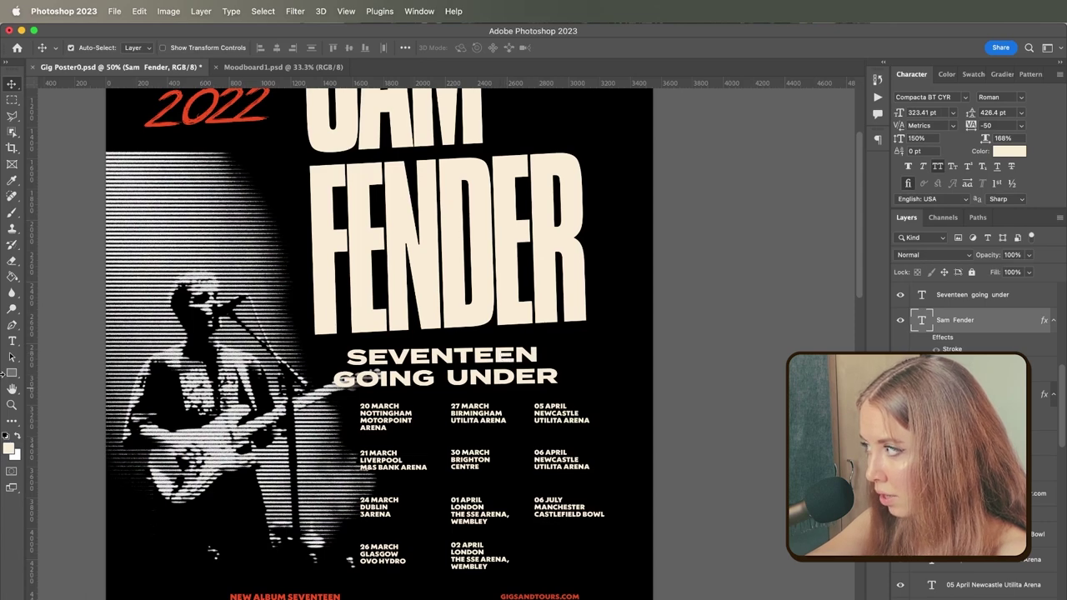
click(12, 116)
mouse_move(341, 368)
mouse_down()
mouse_move(570, 370)
mouse_move(575, 395)
mouse_move(327, 391)
mouse_move(327, 377)
mouse_up()
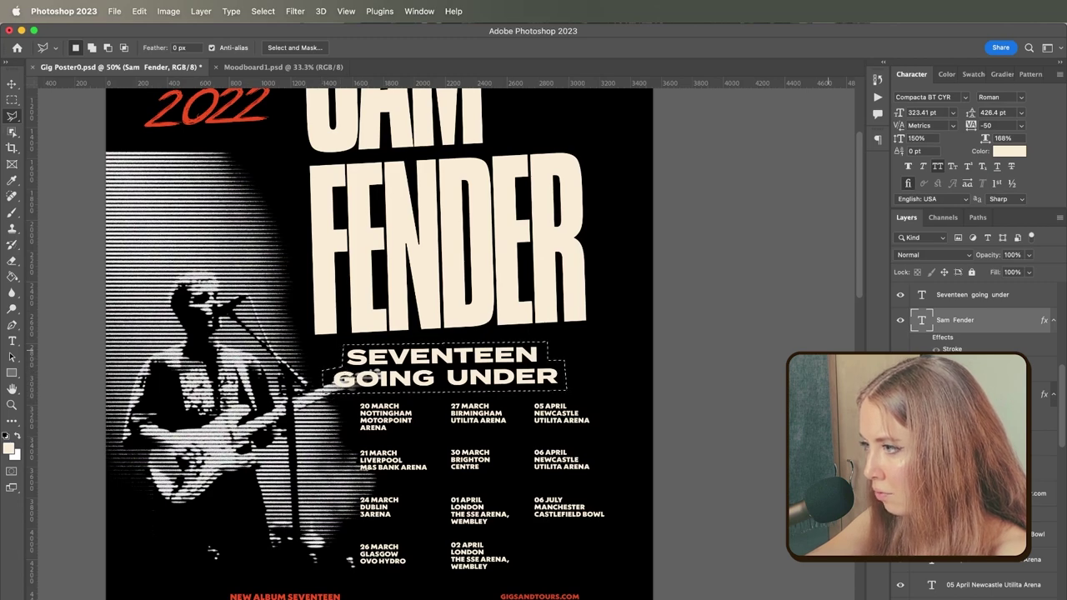
Fill the stepped selection with cream on a new layer using the Paint Bucket
key(super+shift+alt+n)
key(super+shift+alt+n)
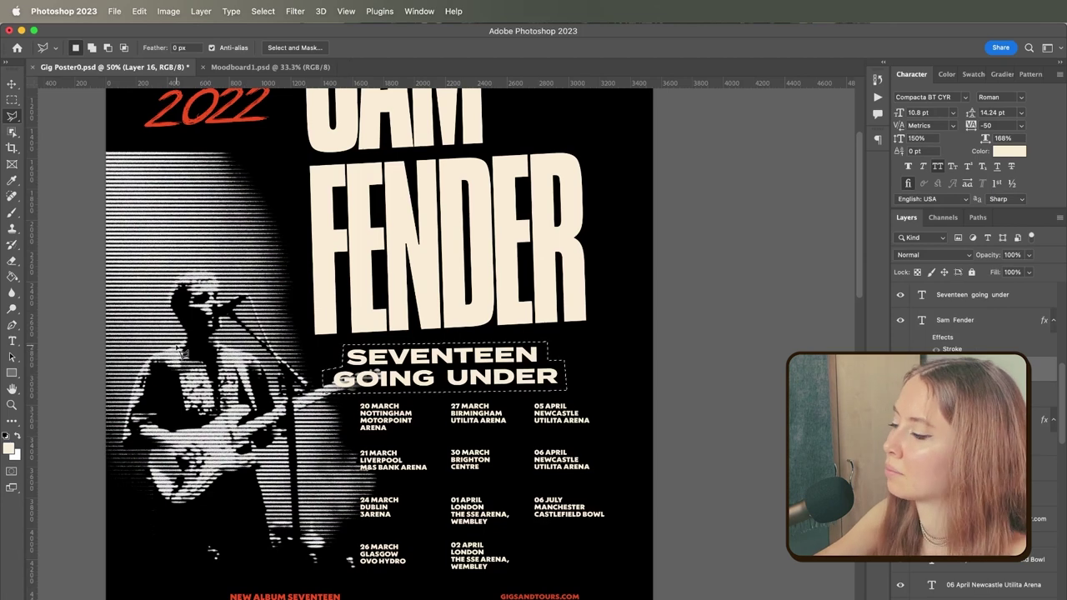
click(12, 277)
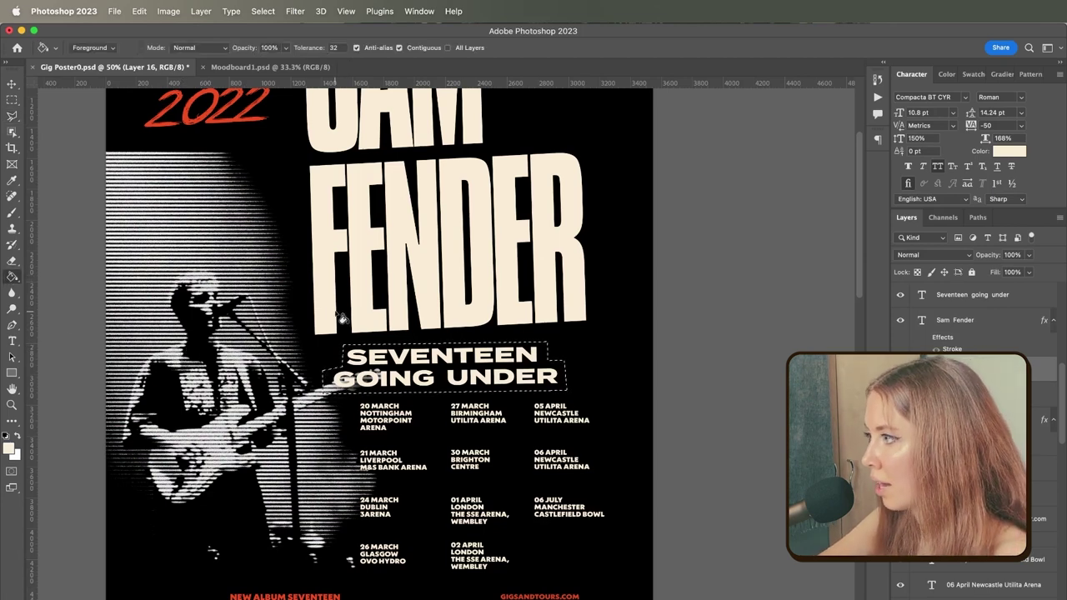
click(323, 306)
click(344, 390)
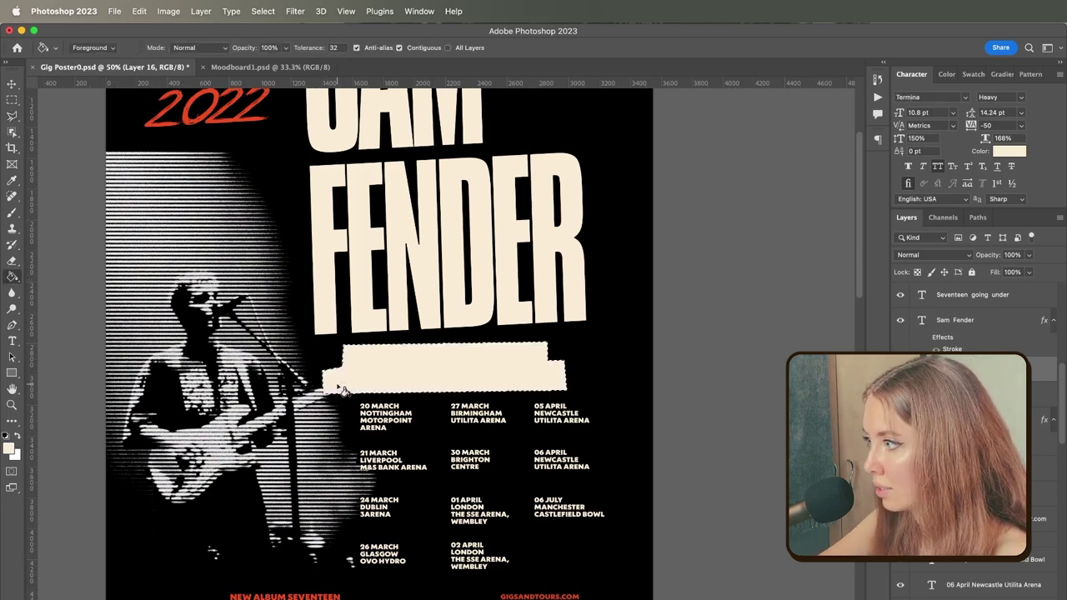
Place the "Seventeen going under" text layer directly below the Sam Fender layer and set its color to black
click(967, 299)
drag(967, 300, 975, 351)
click(1009, 151)
click(898, 329)
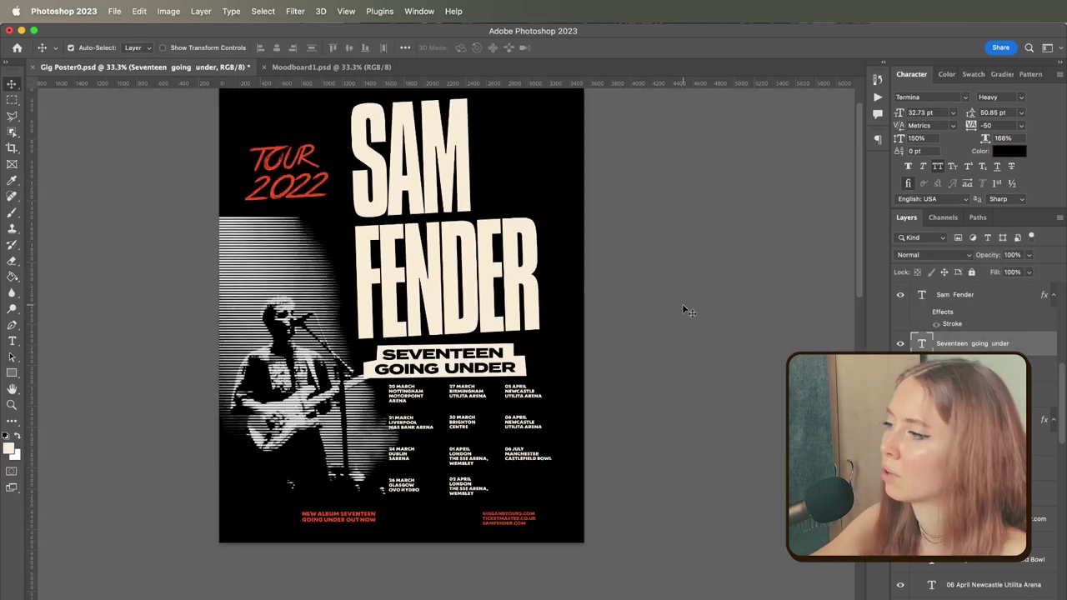
Rotate the "Seventeen going under" text and its cream backing slightly counterclockwise so they slope upward to the right
key(super+t)
mouse_move(550, 362)
mouse_down()
mouse_move(553, 336)
mouse_move(550, 353)
mouse_up()
scroll(974, 351, down, 2)
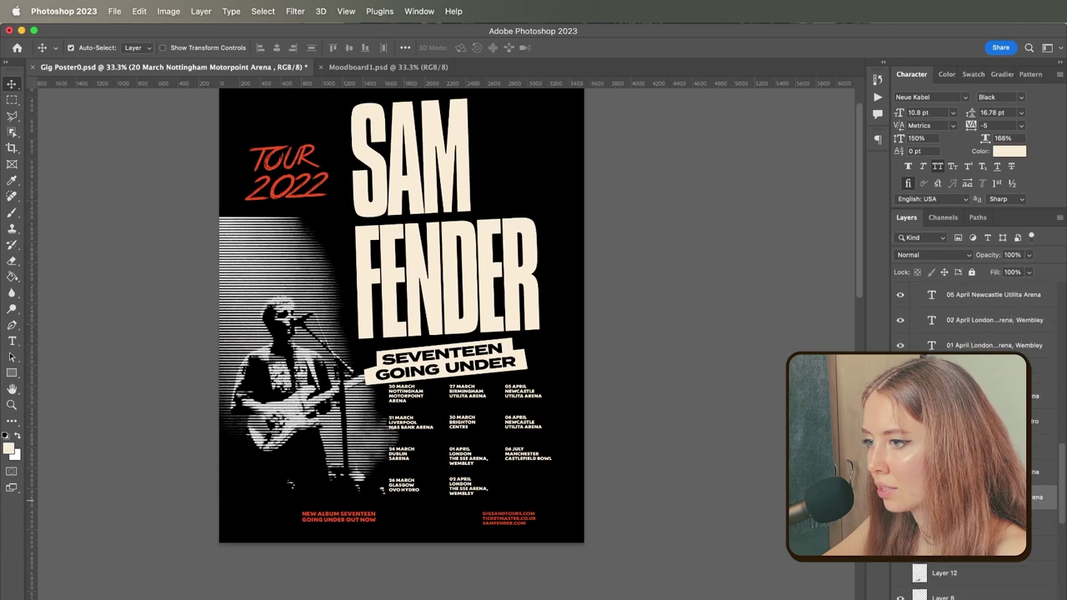
Select all the tour date layers and nudge them down together to leave space below the tilted album title
shift+click(972, 305)
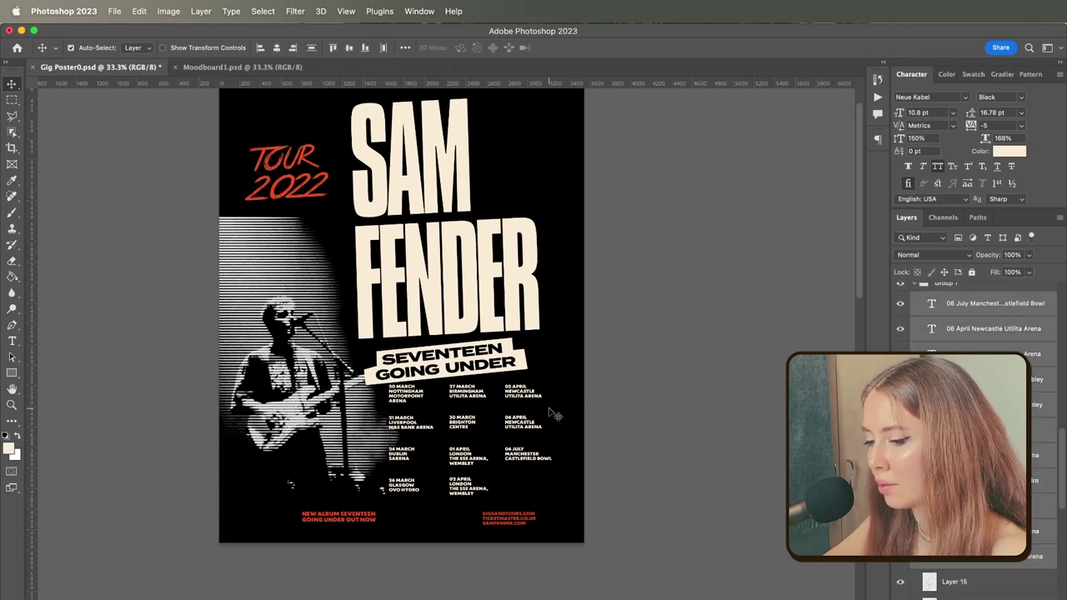
key(Down)
key(Down)
key(Down)
key(Down)
key(Down)
key(Down)
key(Down)
key(Down)
key(Down)
key(Down)
key(Down)
key(Down)
key(Down)
key(Down)
key(Down)
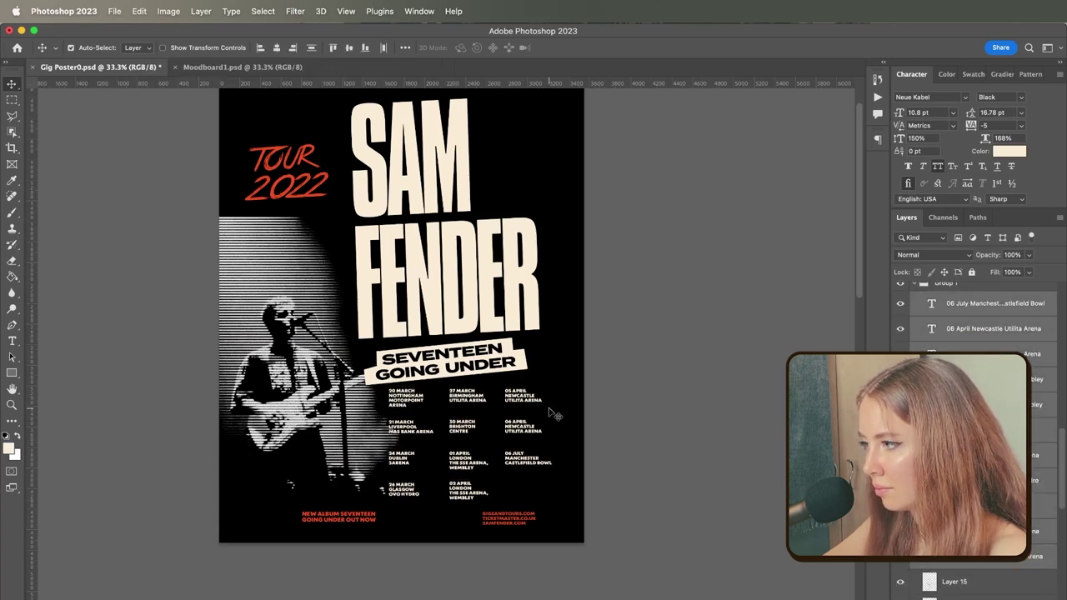
key(Down)
key(Down)
key(Down)
key(Down)
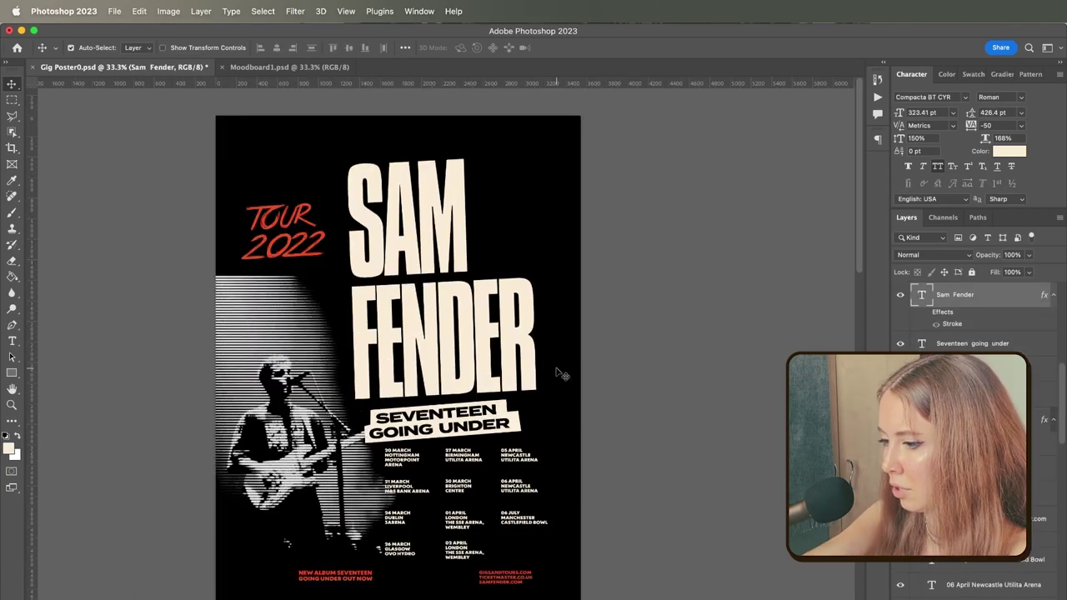
Paint out the stray white specks below the guitarist on Layer 17 with a small black brush
key(super+minus)
key(super+minus)
key(super+plus)
key(super+plus)
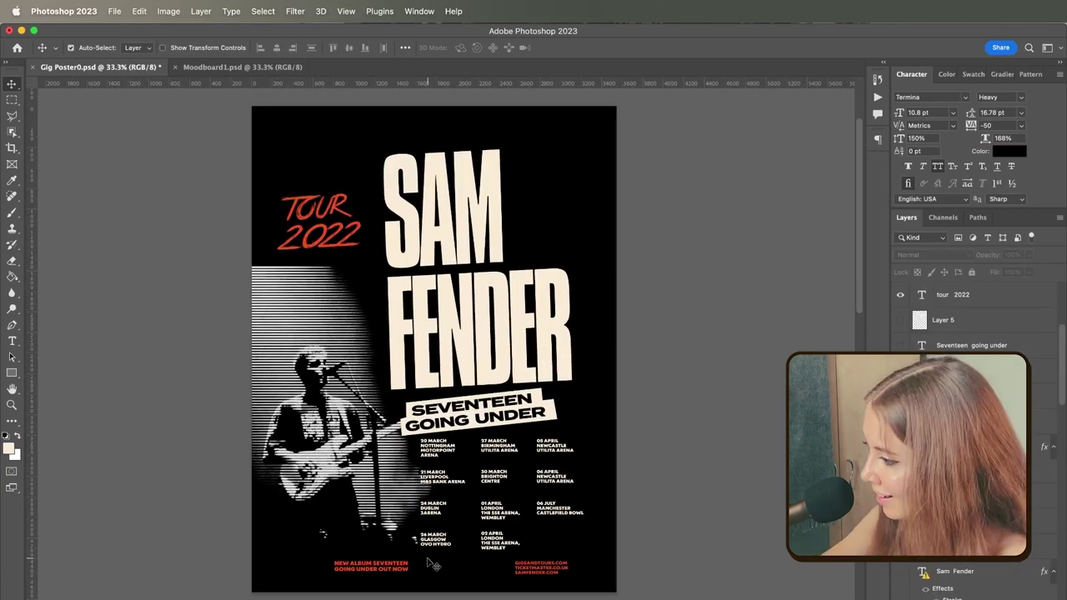
scroll(425, 534, down, 3)
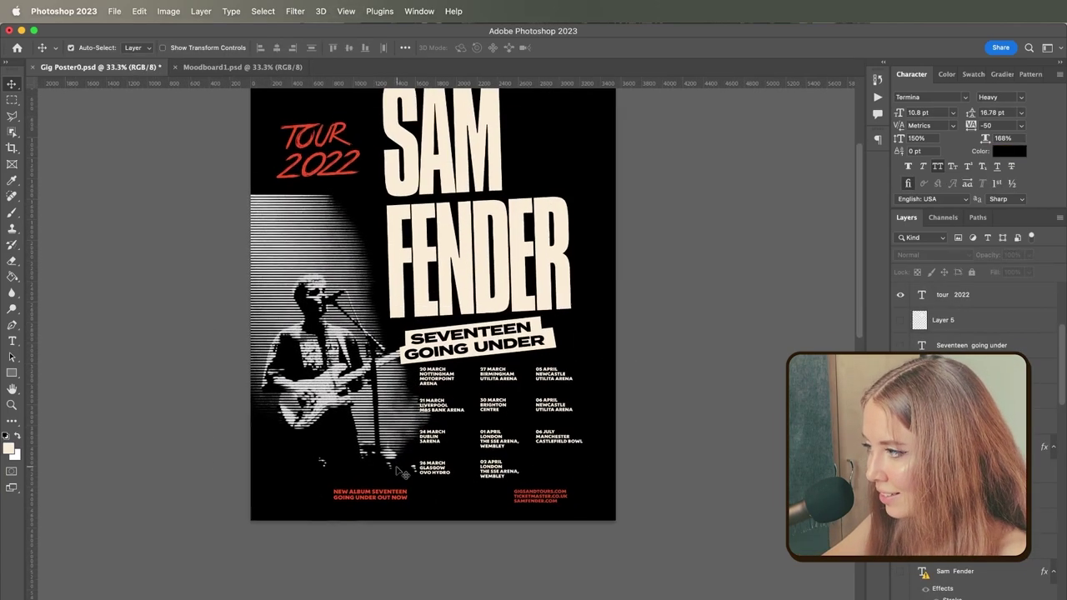
click(392, 451)
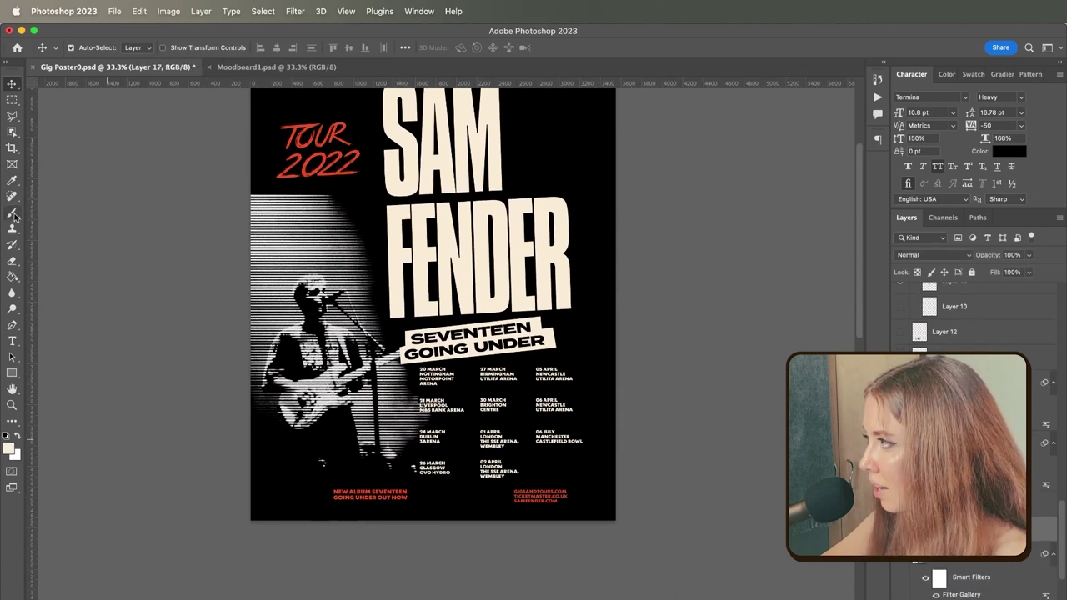
click(12, 213)
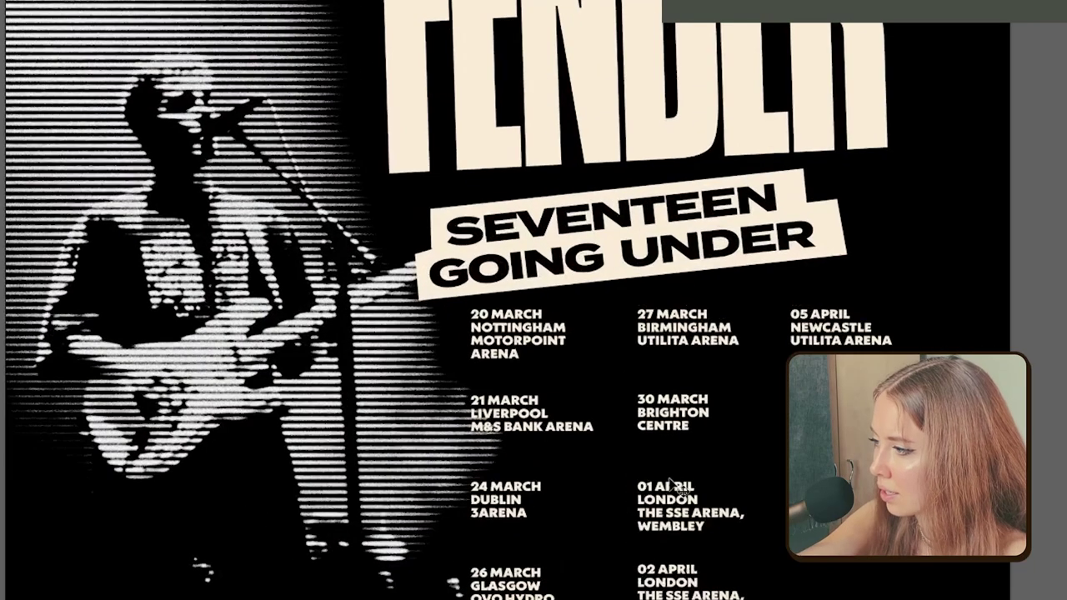
scroll(669, 479, down, 3)
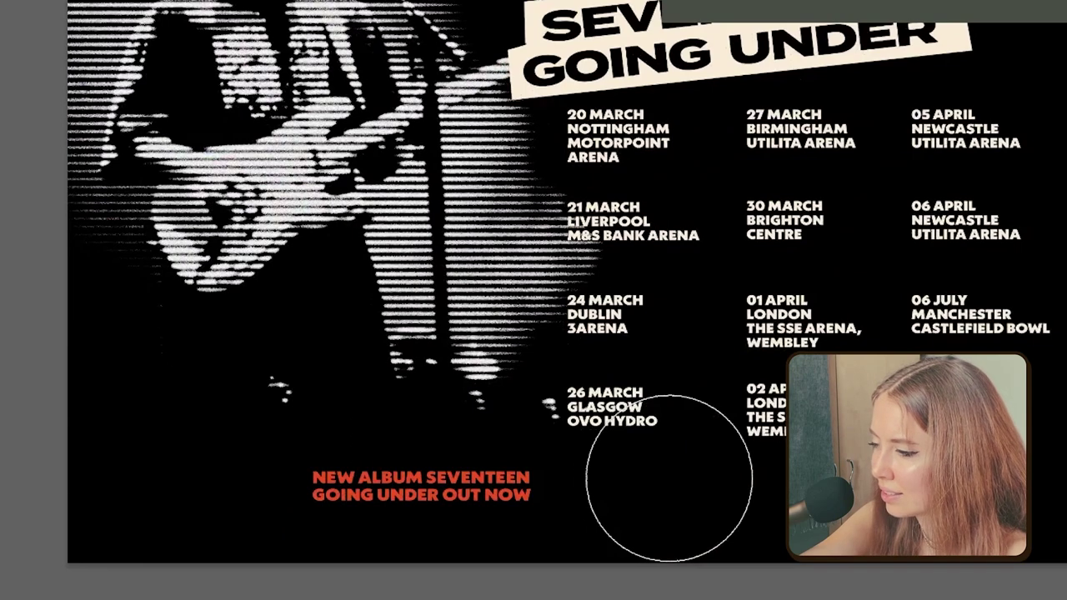
key(bracketleft)
key(bracketleft)
key(bracketleft)
key(bracketleft)
key(bracketleft)
key(bracketleft)
click(547, 409)
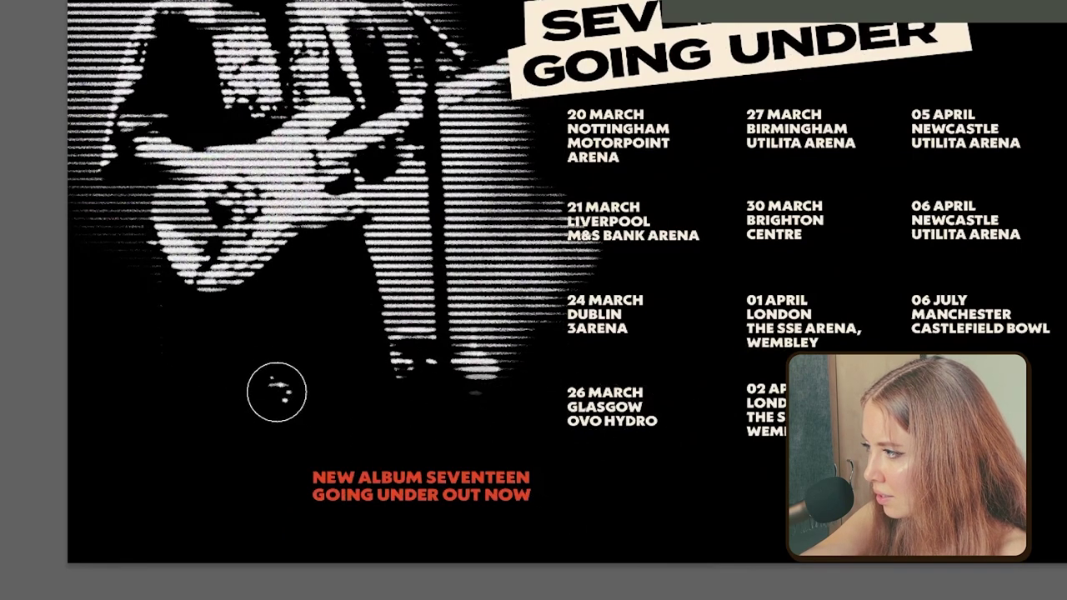
click(277, 390)
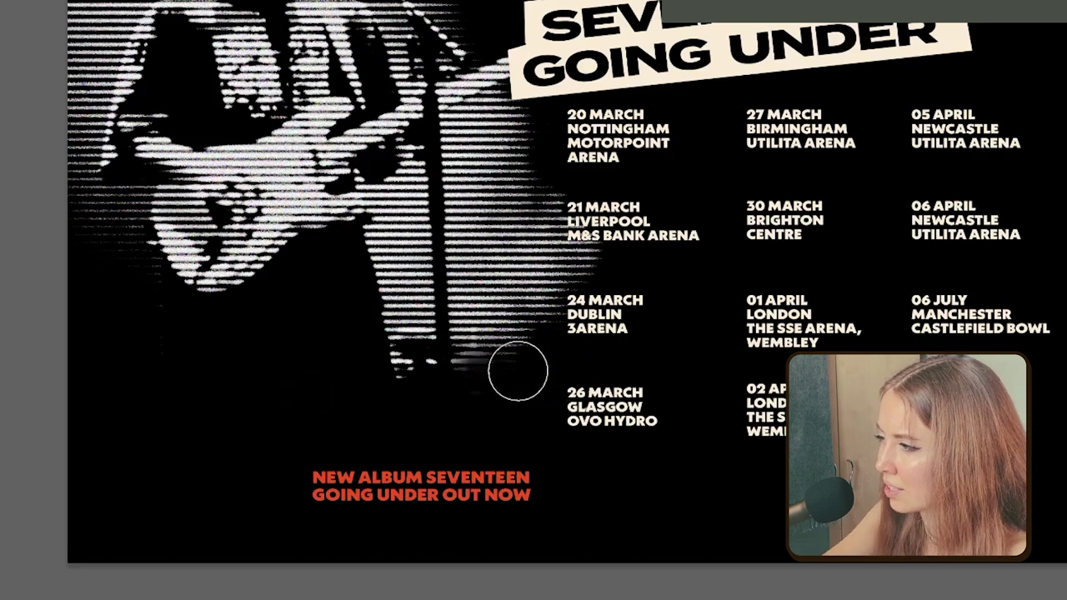
Move the red "New album Seventeen going under out now" text above the Sam Fender title
key(v)
key(super+minus)
key(super+minus)
scroll(611, 196, up, 3)
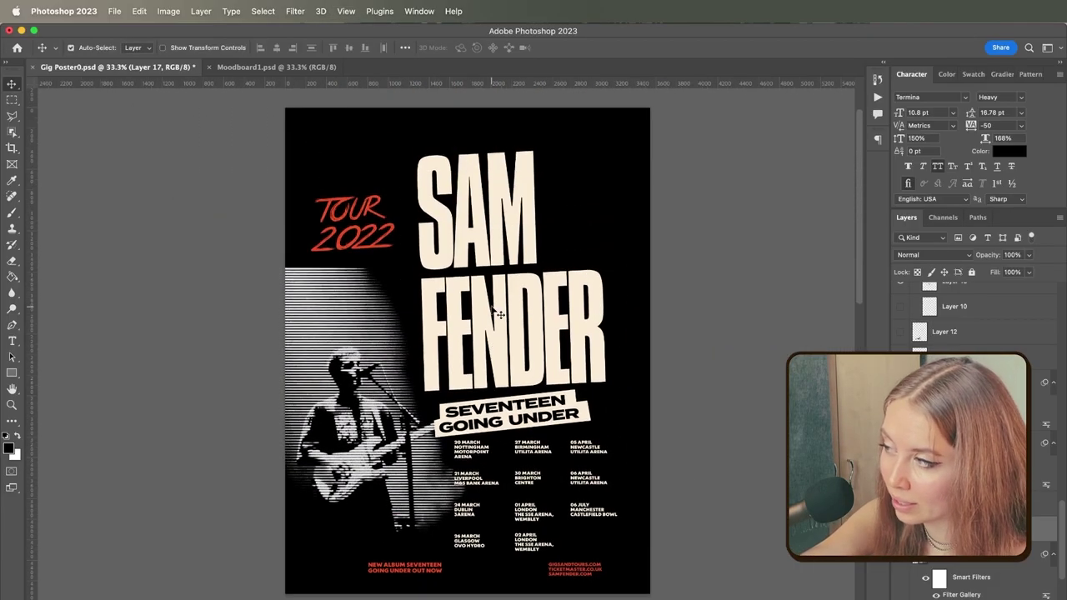
scroll(492, 308, right, 3)
scroll(492, 309, left, 2)
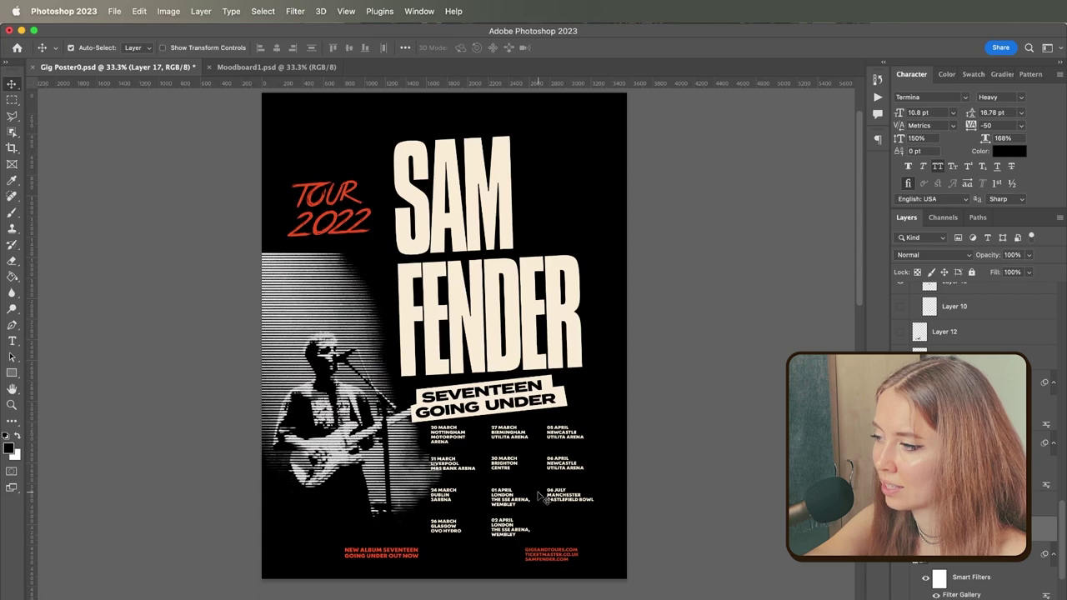
click(394, 555)
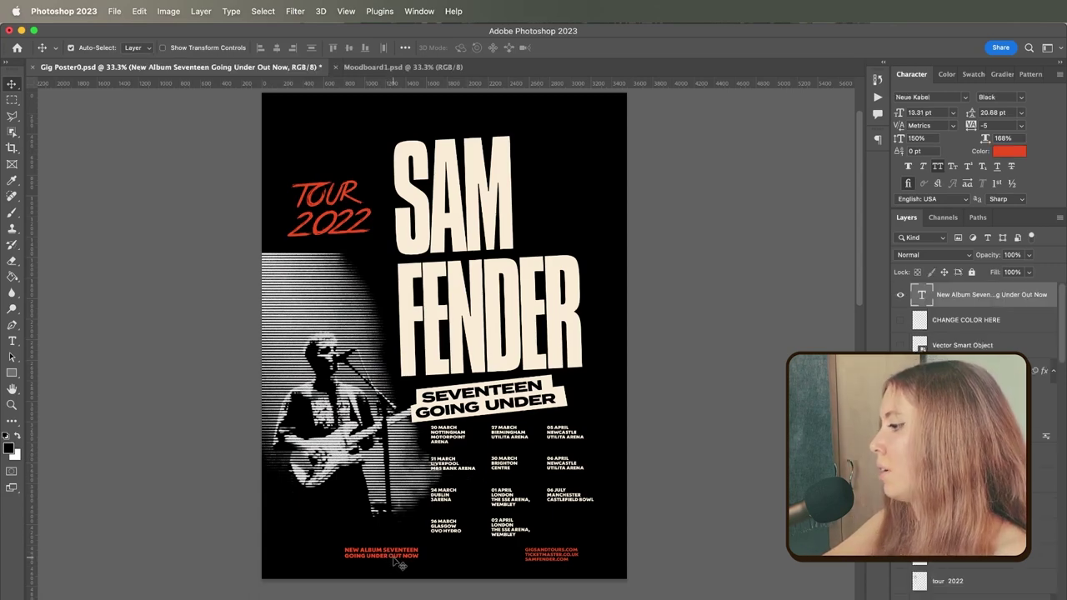
drag(401, 557, 457, 121)
Lay out the three website addresses on one line across the poster's foot and apply Justify all
drag(572, 564, 461, 563)
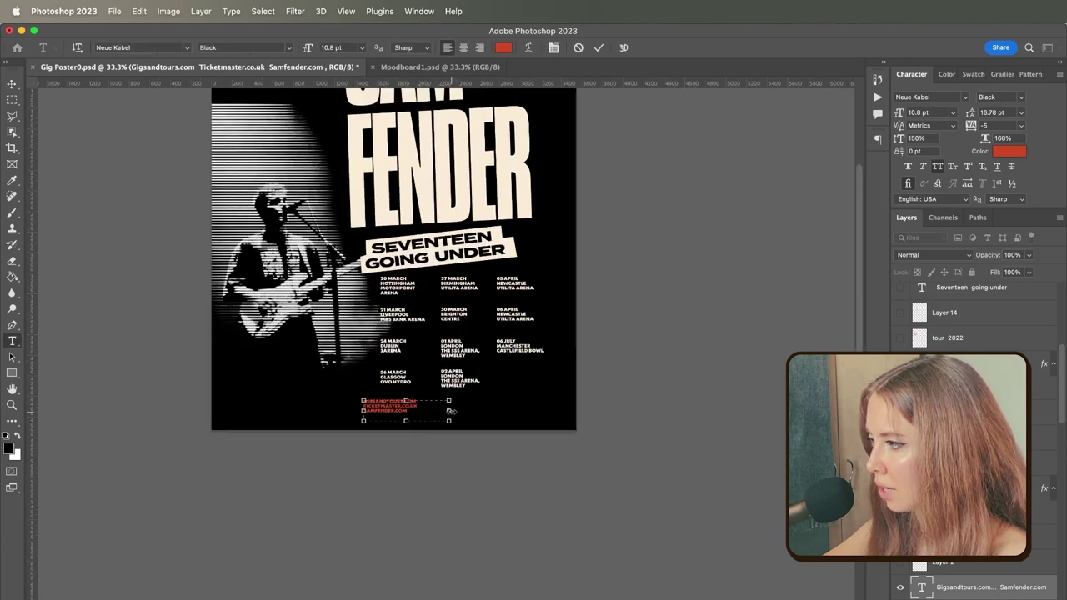
mouse_move(451, 411)
mouse_down()
mouse_move(589, 405)
mouse_move(458, 411)
mouse_up()
scroll(451, 313, up, 5)
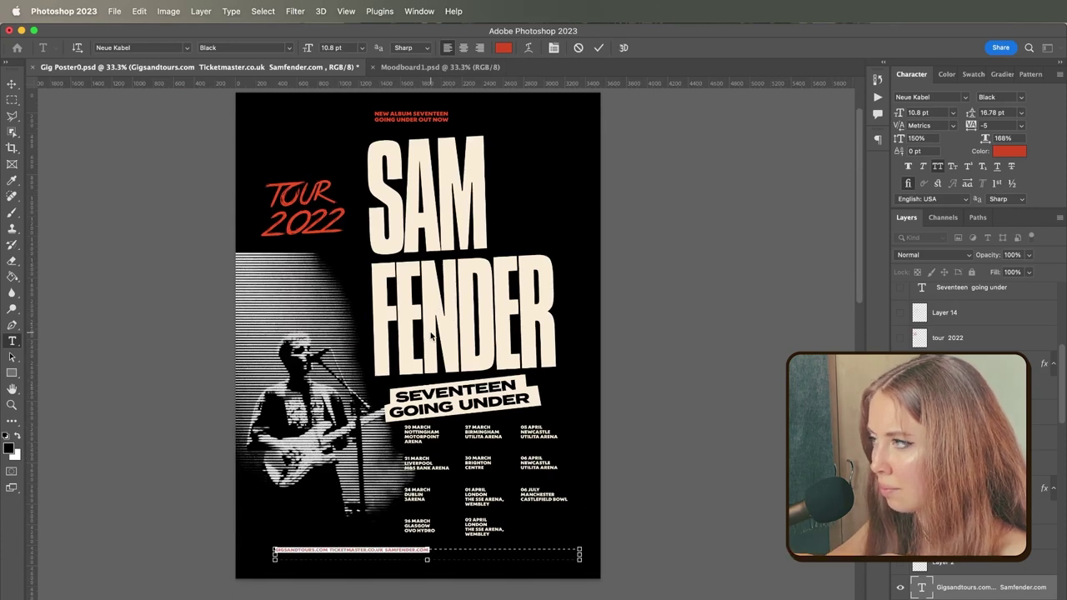
click(877, 139)
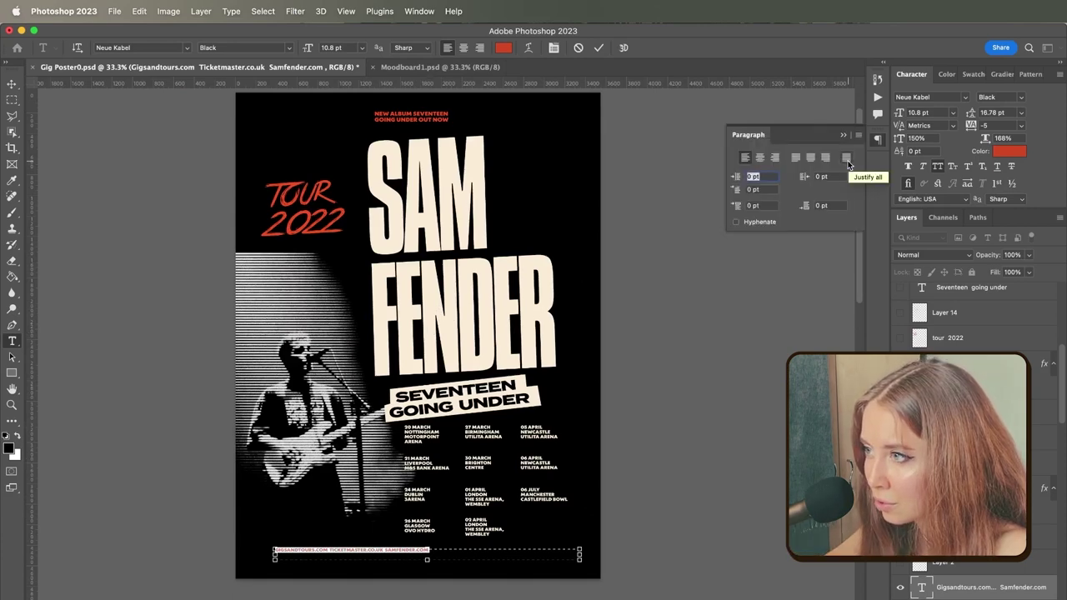
click(846, 158)
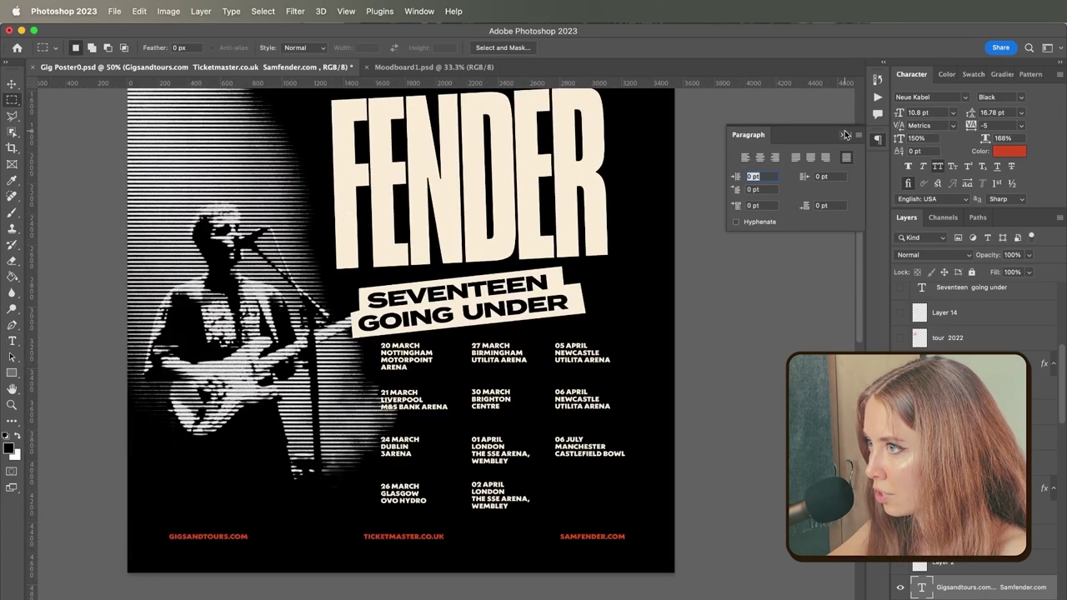
click(843, 134)
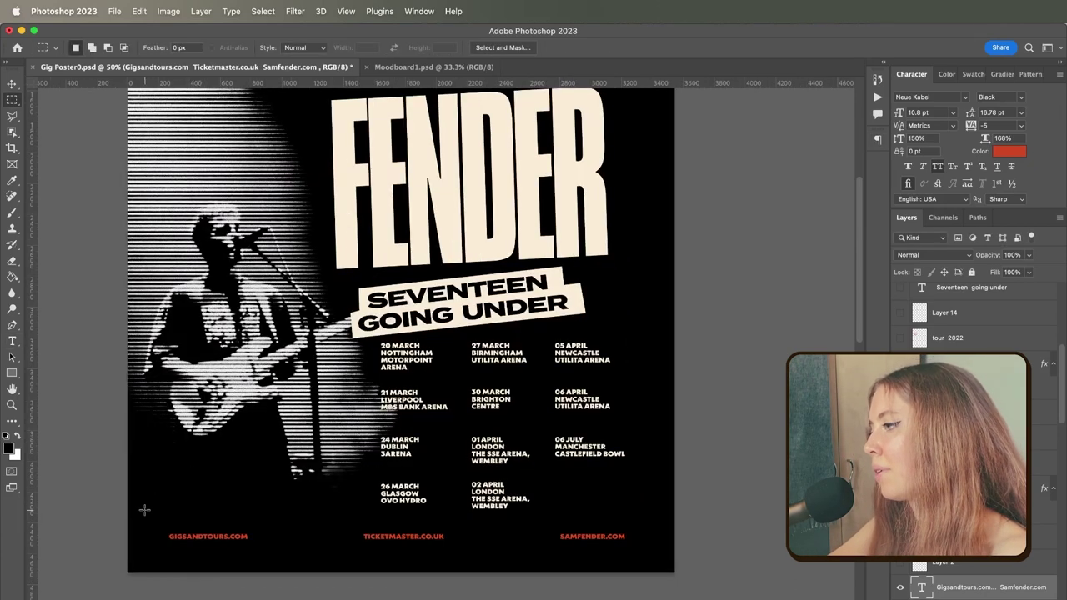
Fill a rectangular selection around the website line on a new layer and set the layer's Fill to 0%
drag(144, 509, 661, 558)
key(alt+shift+super+n)
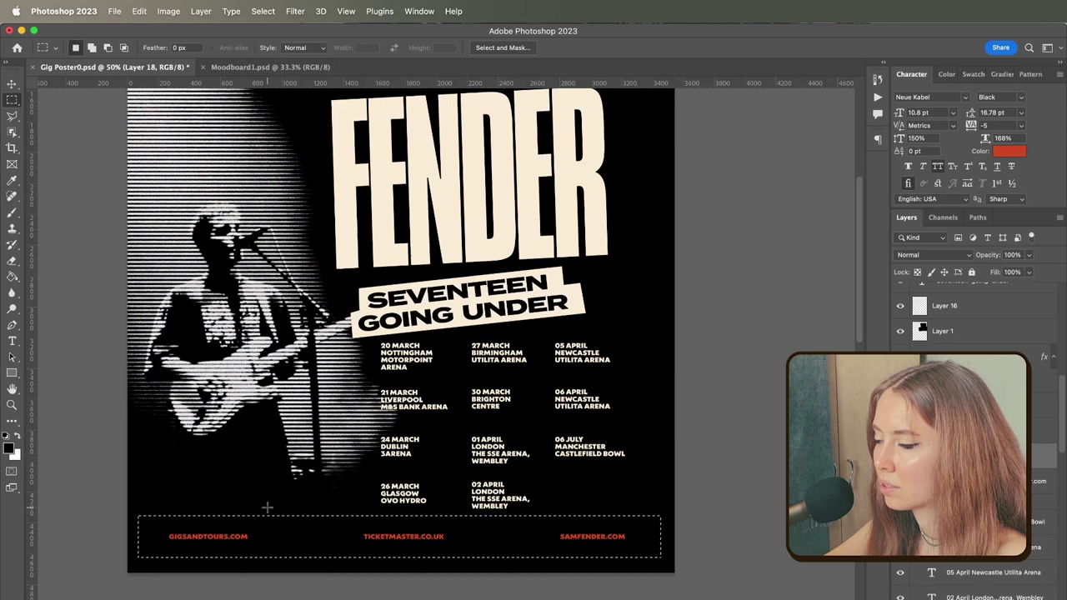
click(12, 275)
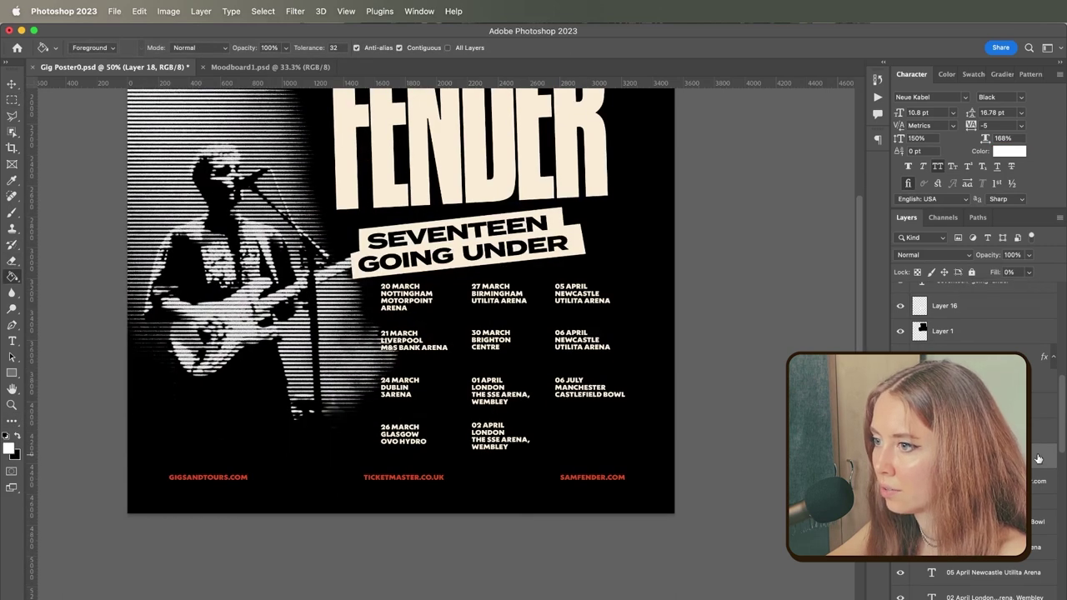
Add a 6 px outside stroke in cream to the website box layer
double_click(1038, 461)
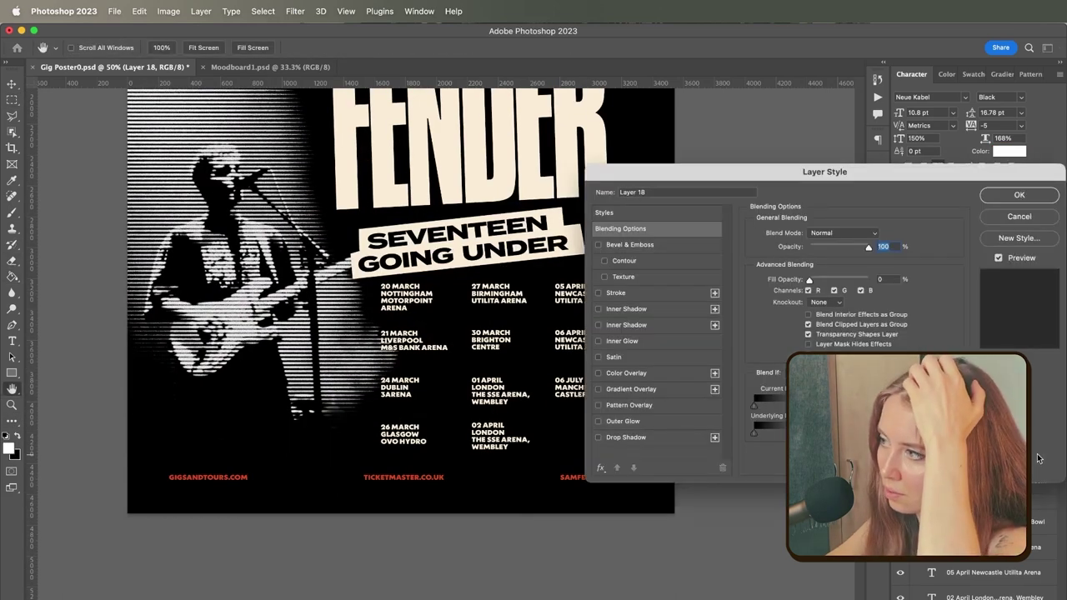
click(615, 292)
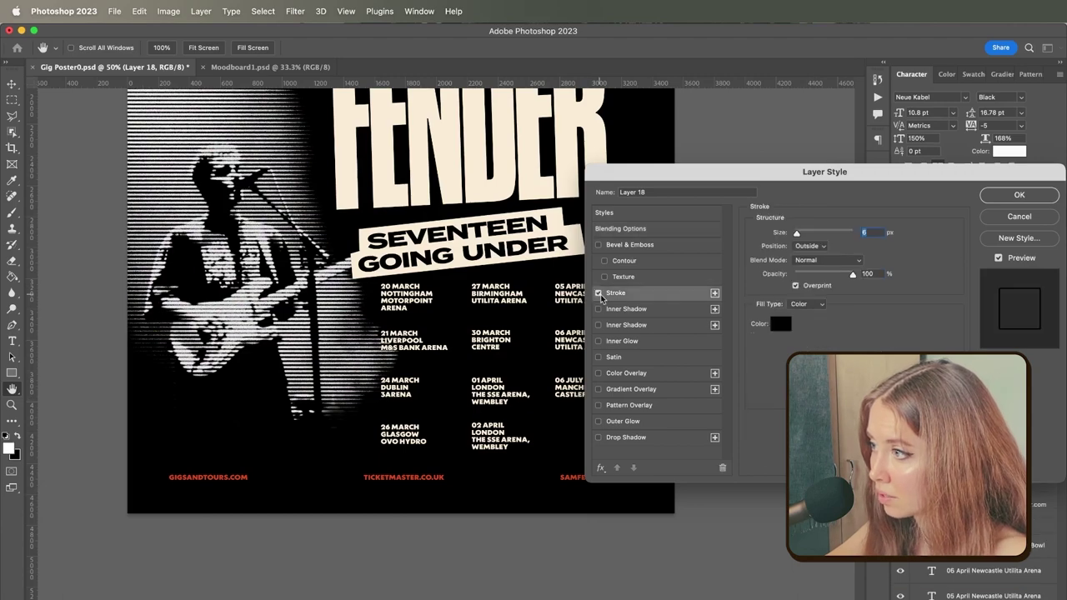
click(780, 321)
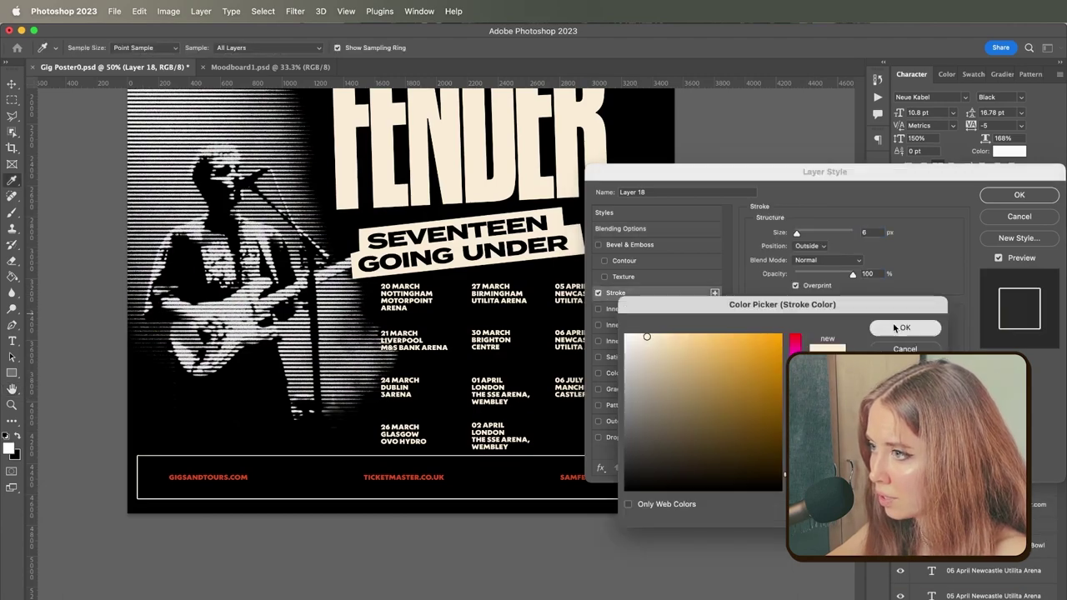
click(904, 328)
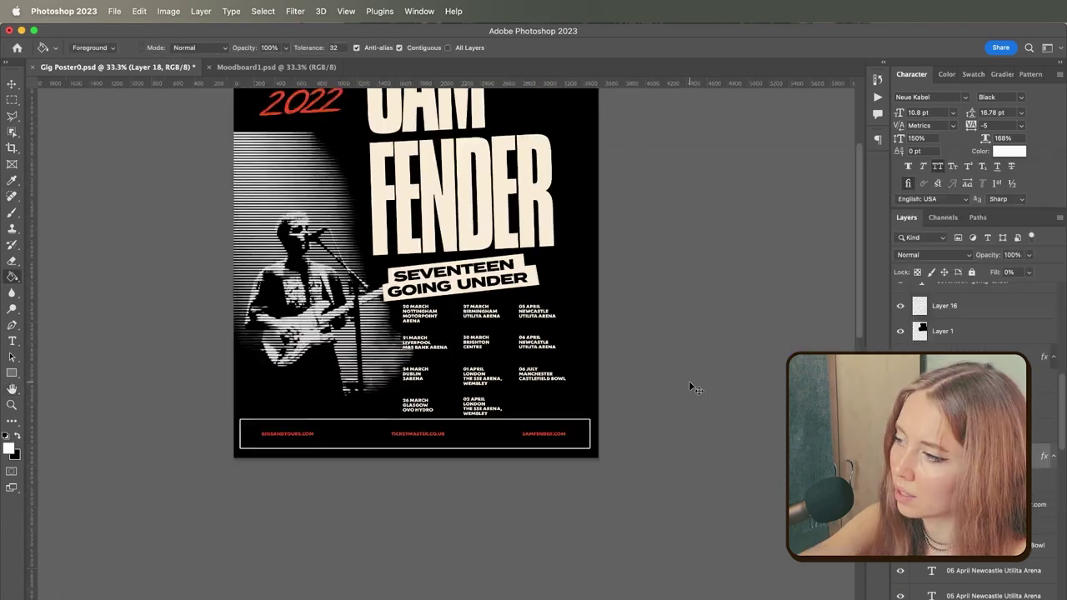
Lower the upper edge of the outlined website box, scaling its height to about 93%
key(super+minus)
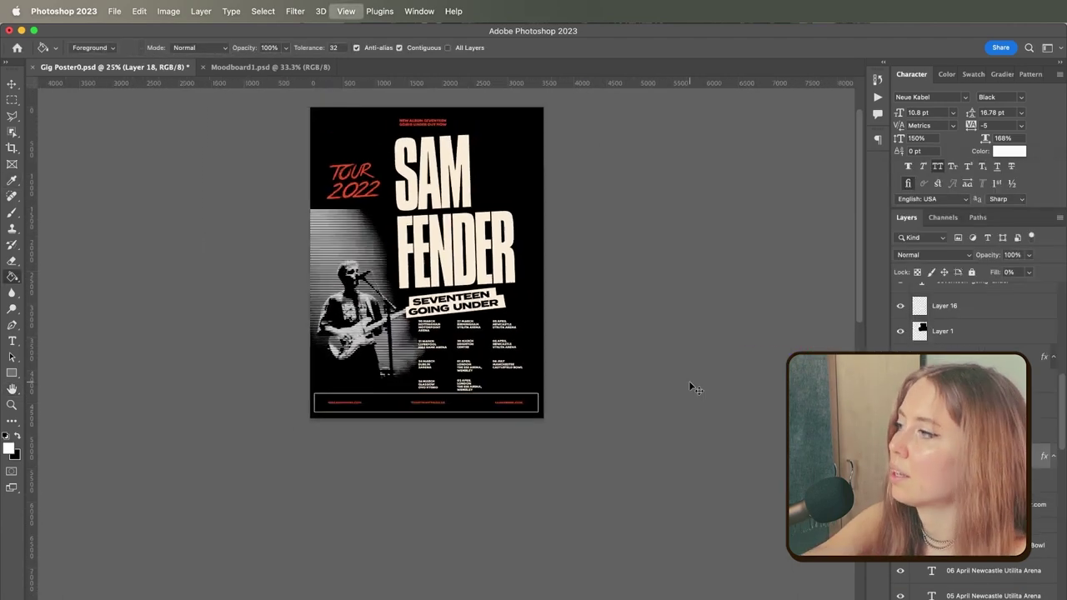
key(super+plus)
click(12, 80)
scroll(515, 357, up, 2)
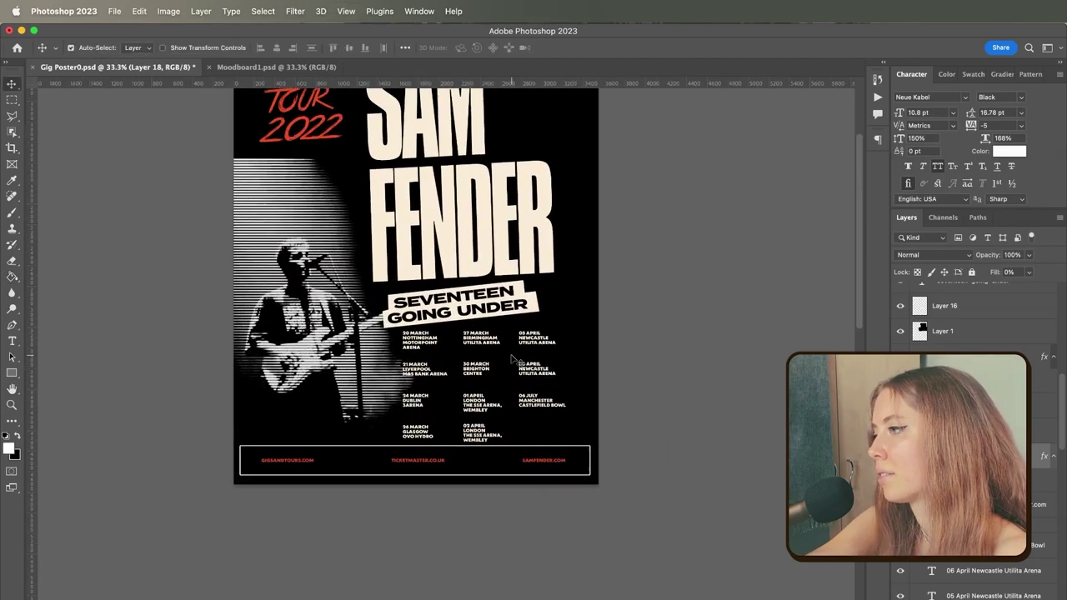
key(super+minus)
key(super+plus)
key(super+t)
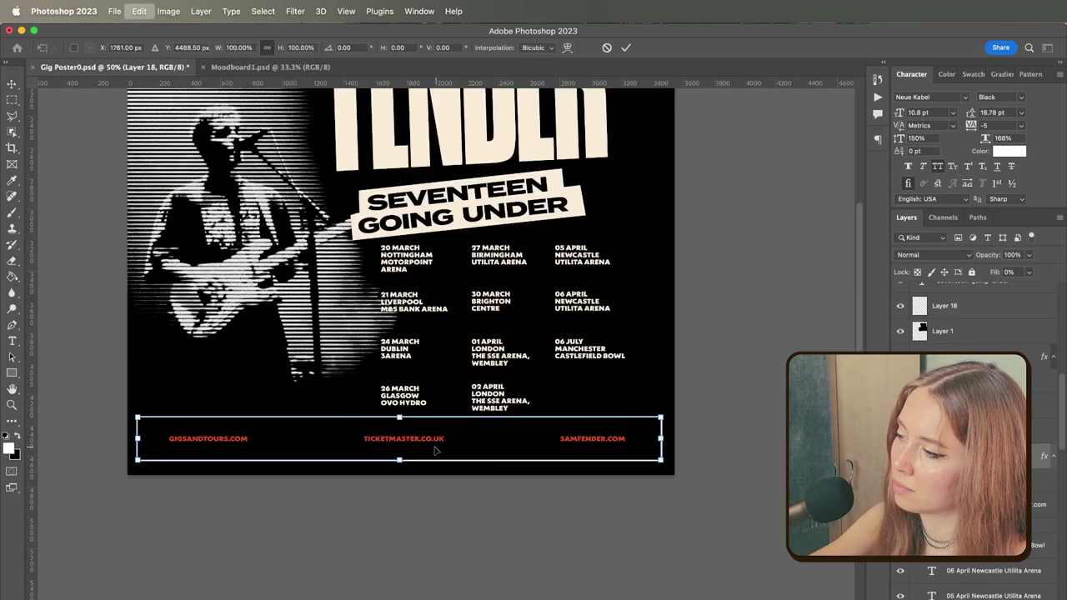
drag(403, 416, 403, 420)
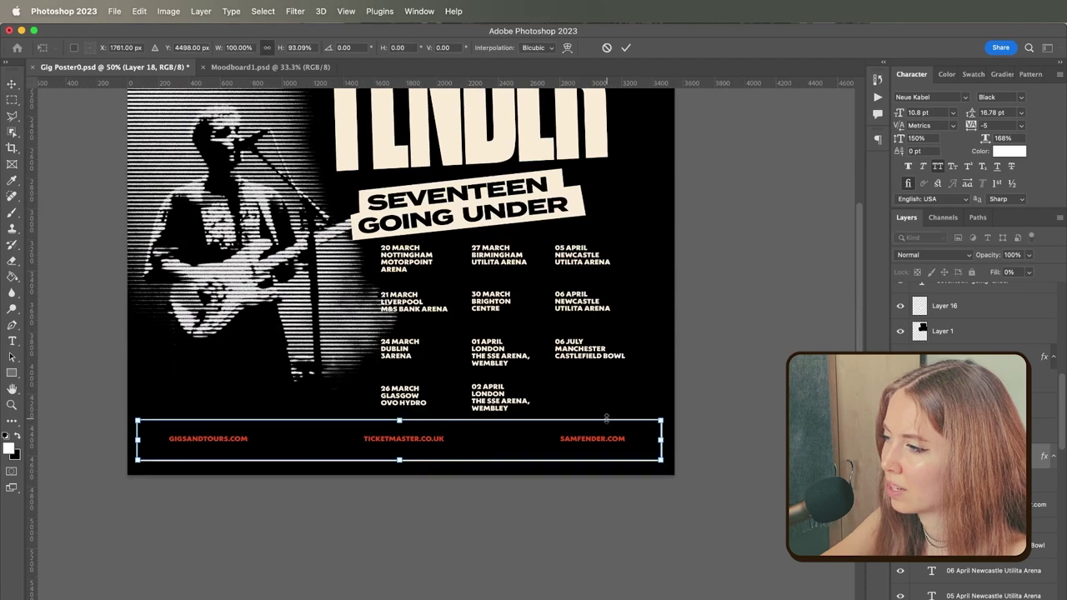
key(Return)
Nudge the Liverpool, Brighton, Glasgow and 02 April London date blocks up, leaving more space above the website box
key(super+plus)
key(super+plus)
key(super+minus)
key(super+minus)
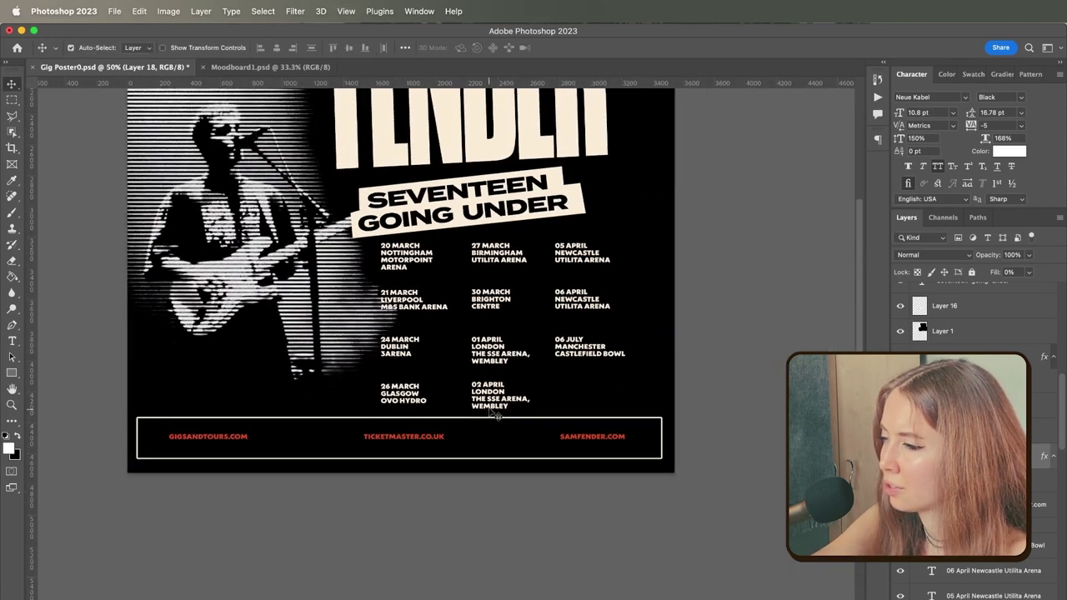
scroll(500, 409, up, 3)
scroll(500, 408, right, 2)
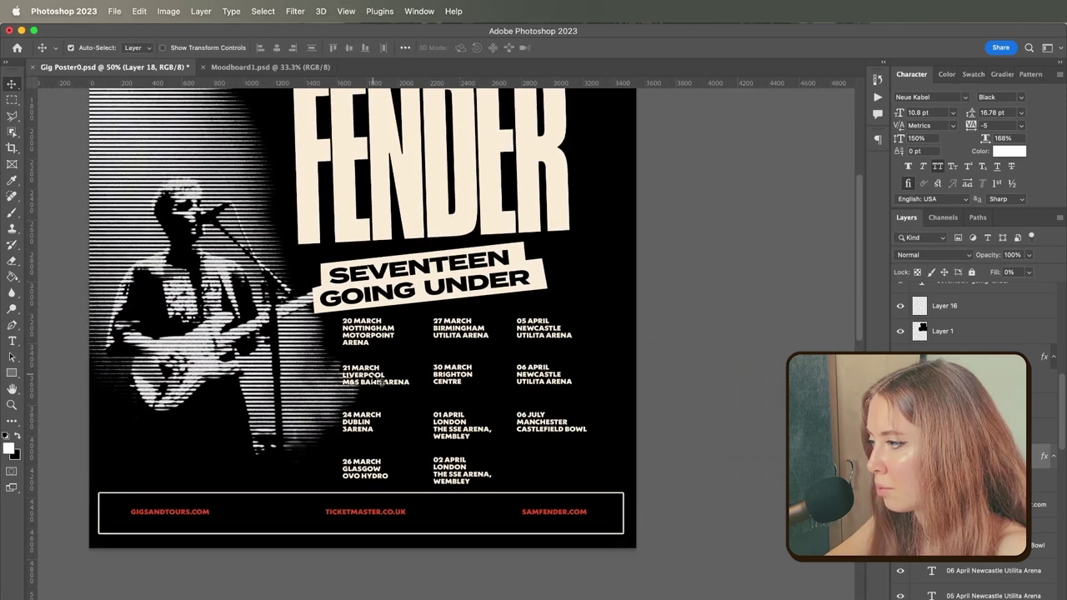
drag(379, 381, 380, 377)
drag(366, 477, 364, 467)
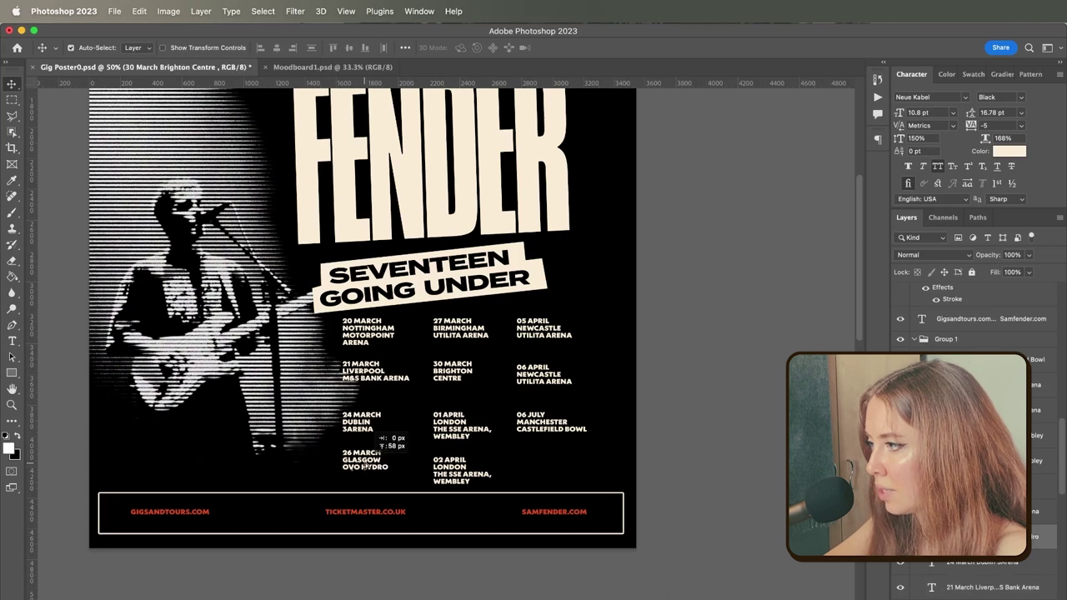
drag(452, 475, 450, 467)
Select the first column of tour dates and distribute them evenly by their top edges
click(367, 332)
shift+click(362, 422)
shift+click(362, 460)
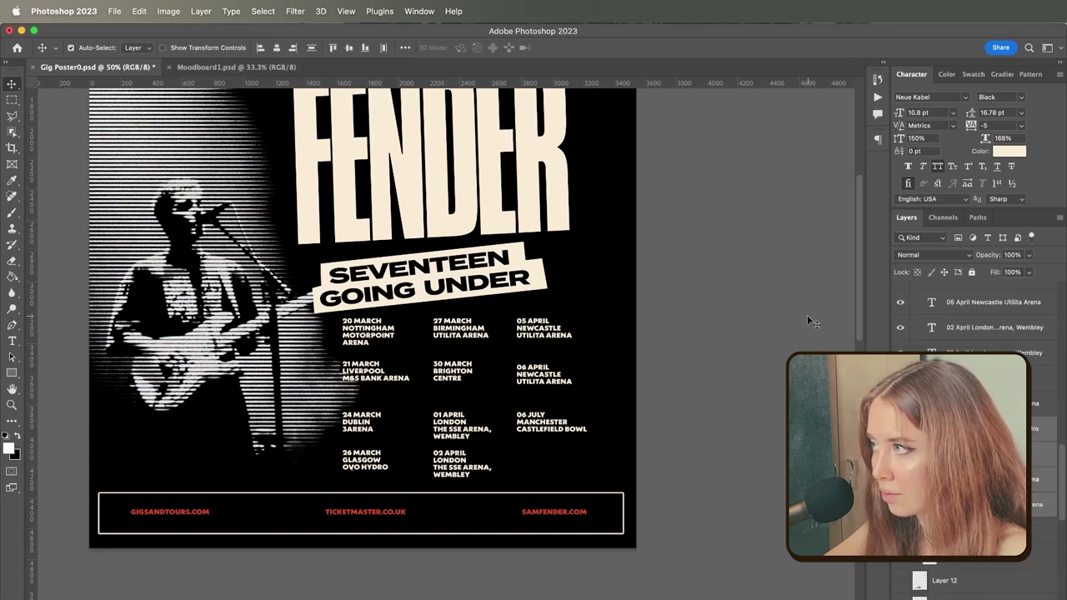
click(405, 48)
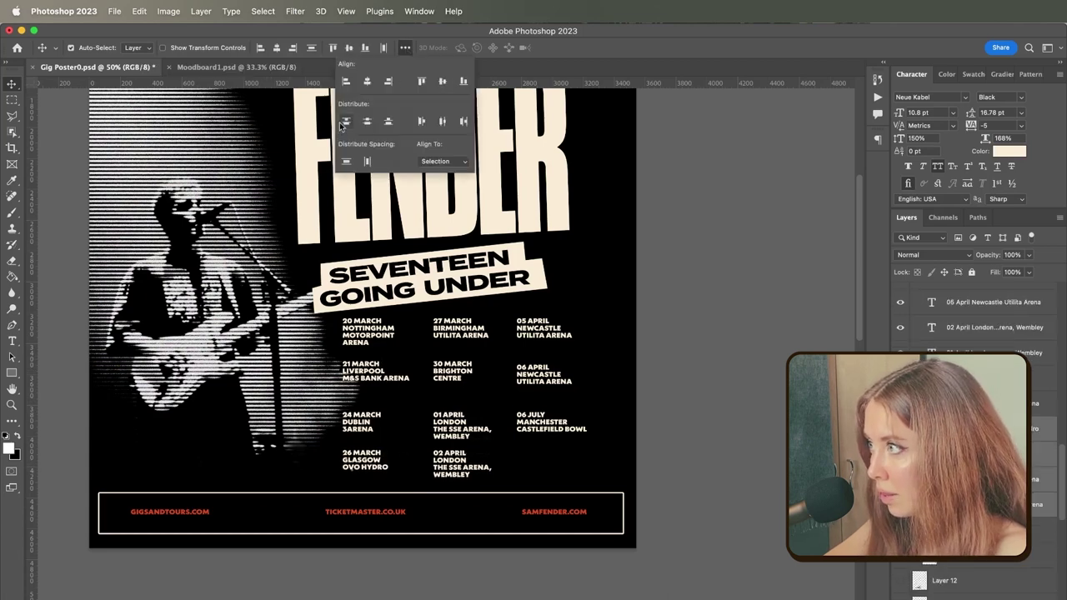
click(346, 121)
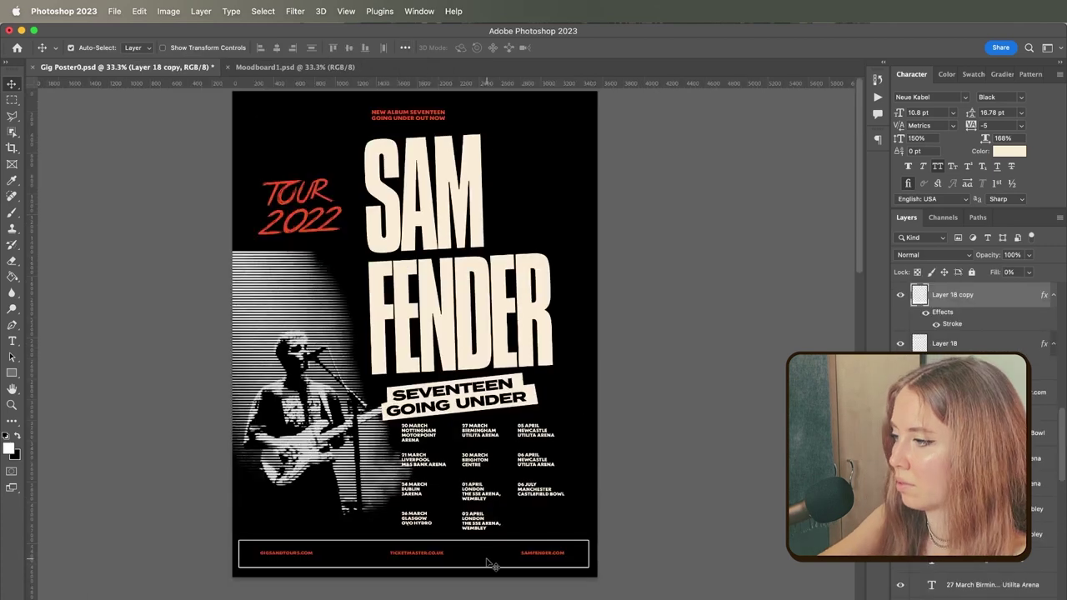
Place a copy of the outlined box around the "New album" text above the Sam Fender title
drag(501, 363, 480, 122)
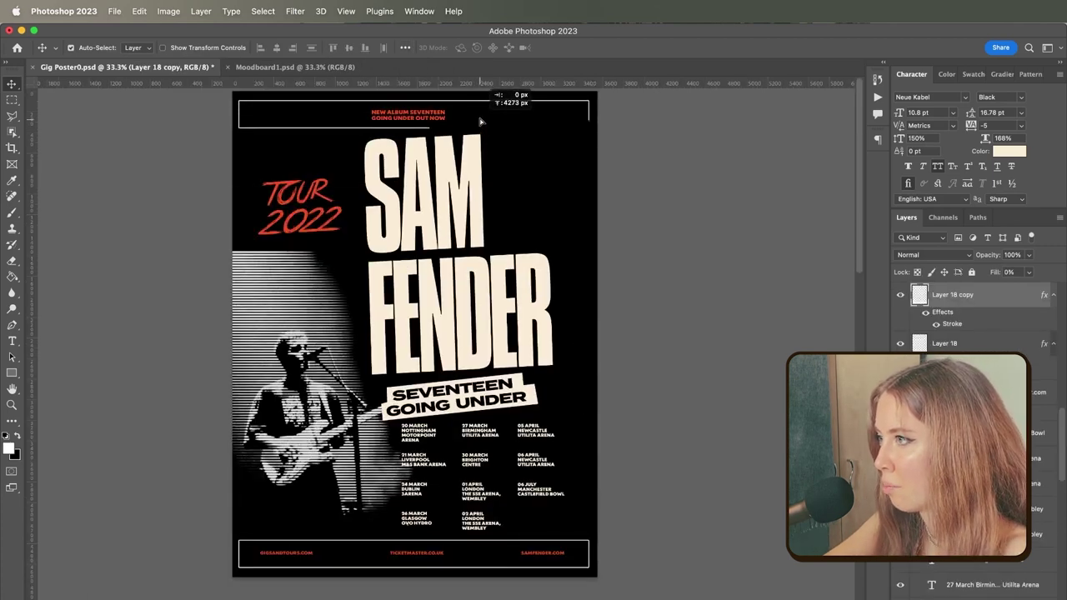
click(620, 414)
scroll(621, 414, up, 2)
Recolour the strokes of the header box and the website box with the red sampled from the "Tour 2022" lettering
key(super+minus)
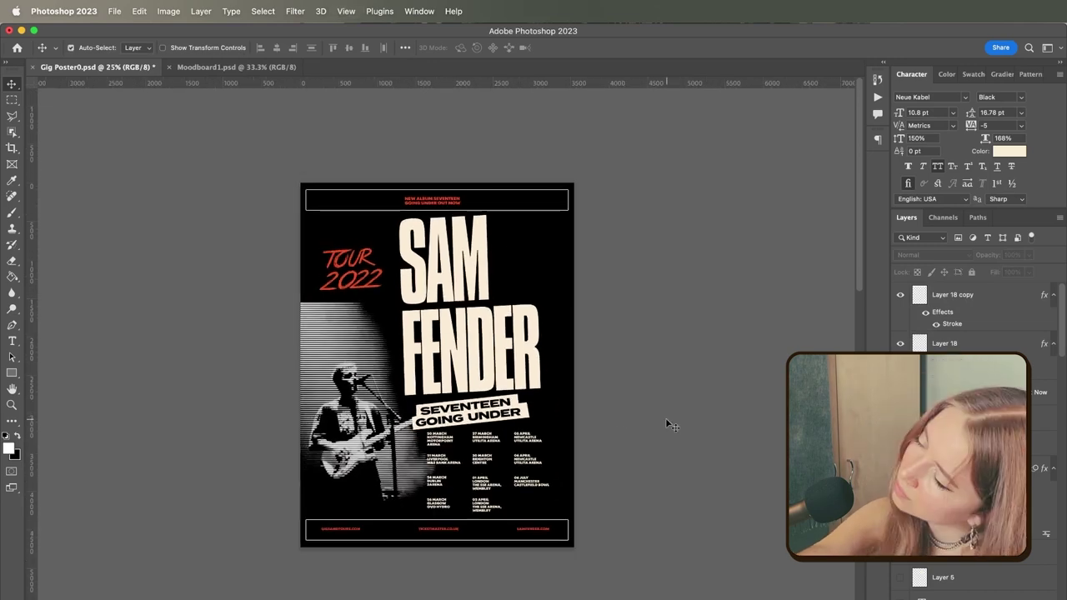
key(super+plus)
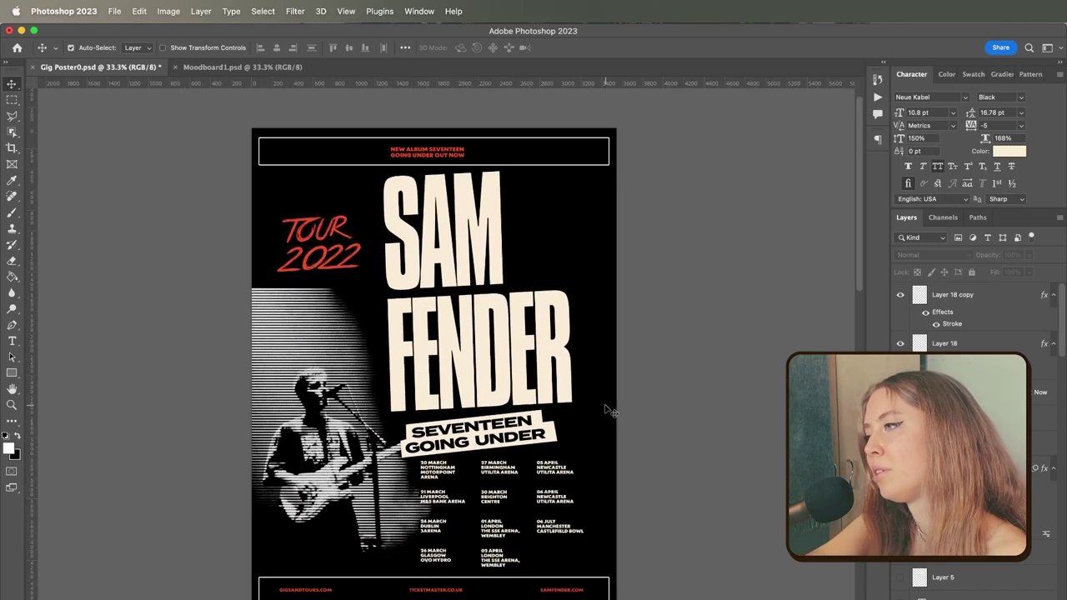
click(967, 297)
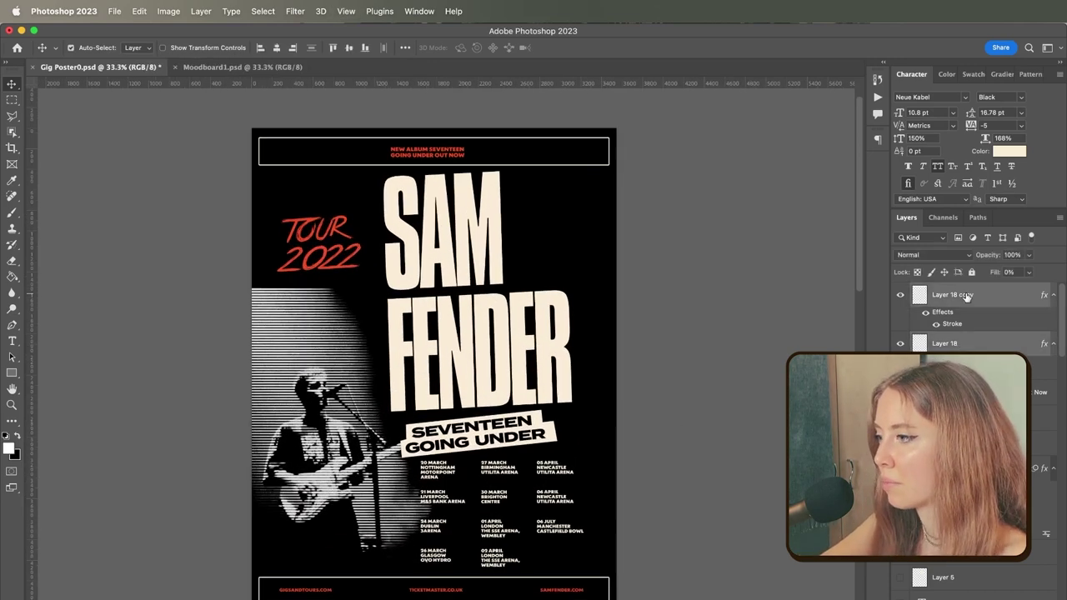
double_click(955, 326)
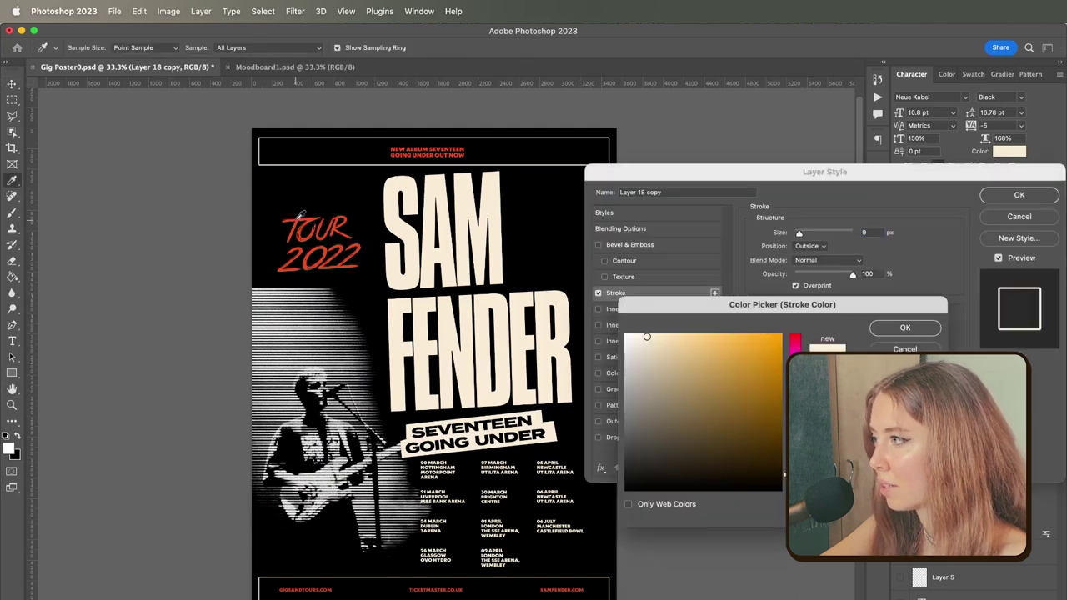
click(296, 218)
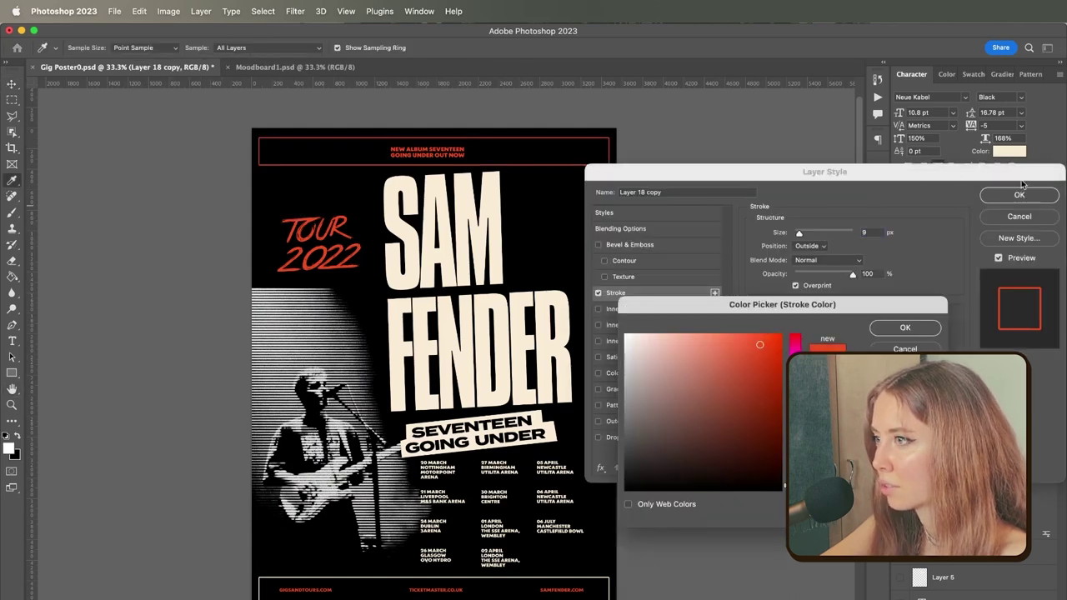
click(1020, 195)
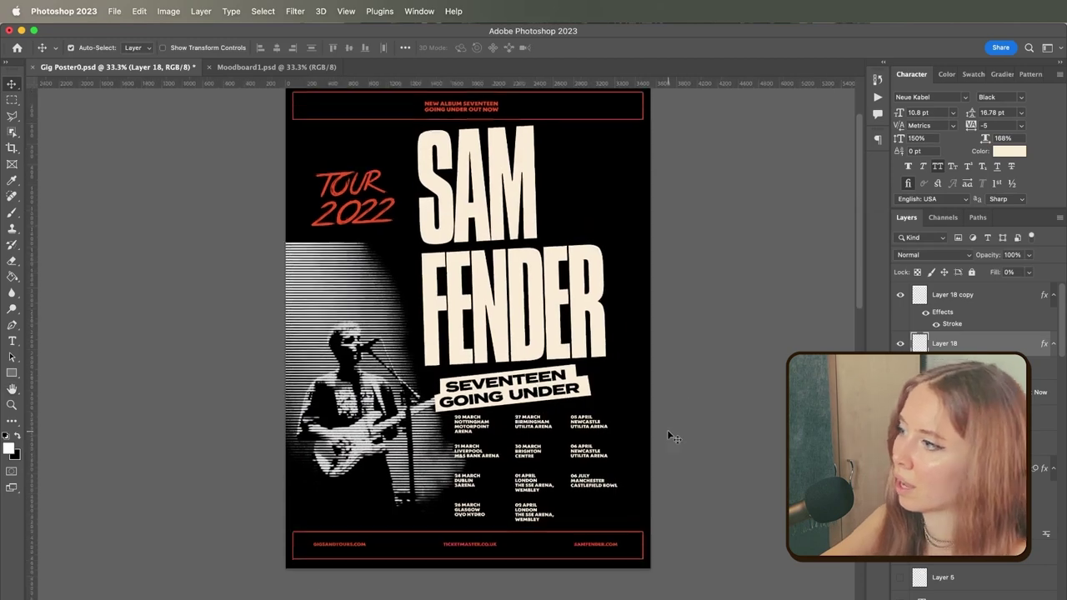
Widen the header text box so the album text fits on one line, and enlarge it to about 161%, centred in the outlined box
scroll(669, 435, down, 1)
key(super+minus)
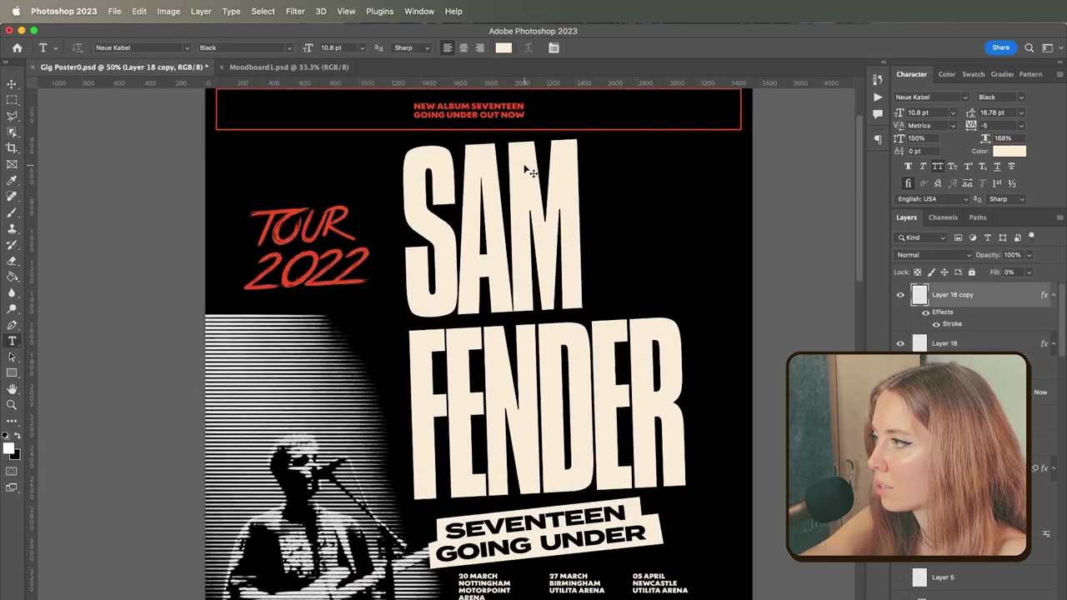
scroll(527, 171, up, 1)
click(430, 173)
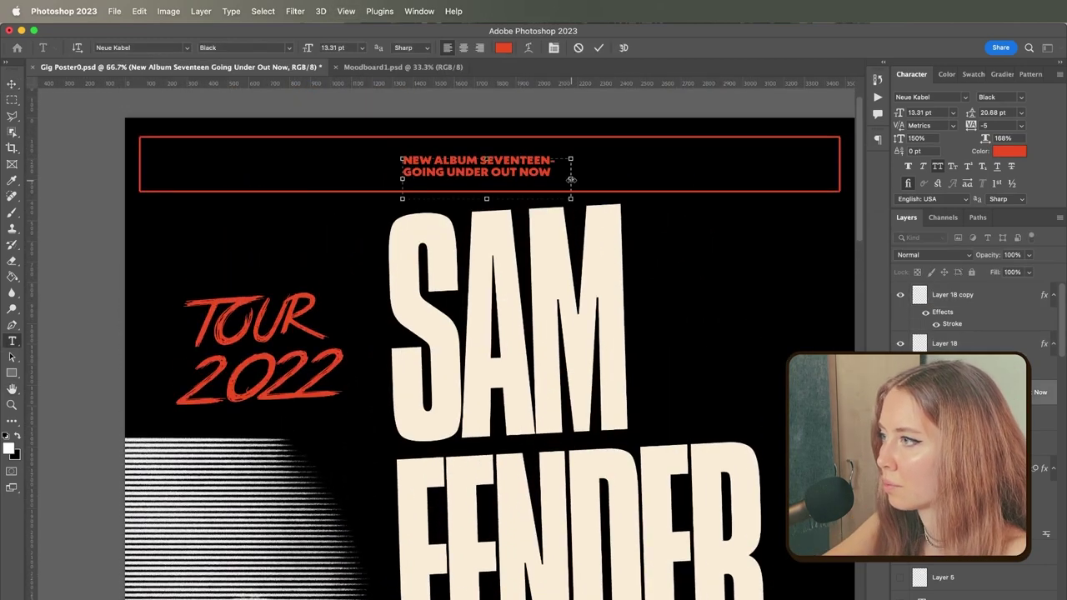
drag(571, 179, 751, 179)
drag(576, 198, 577, 175)
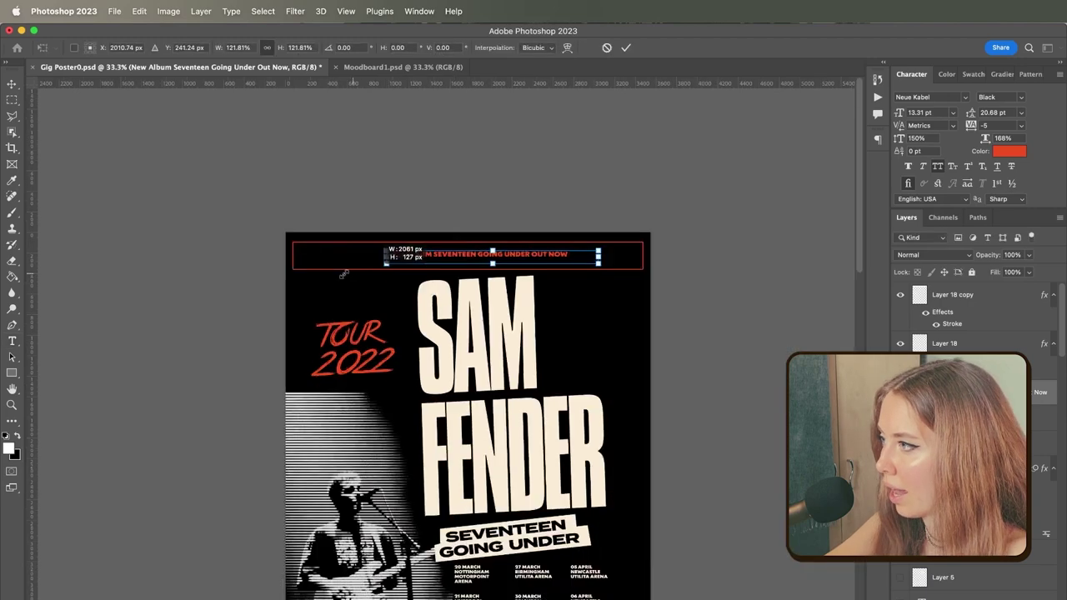
drag(347, 274, 319, 271)
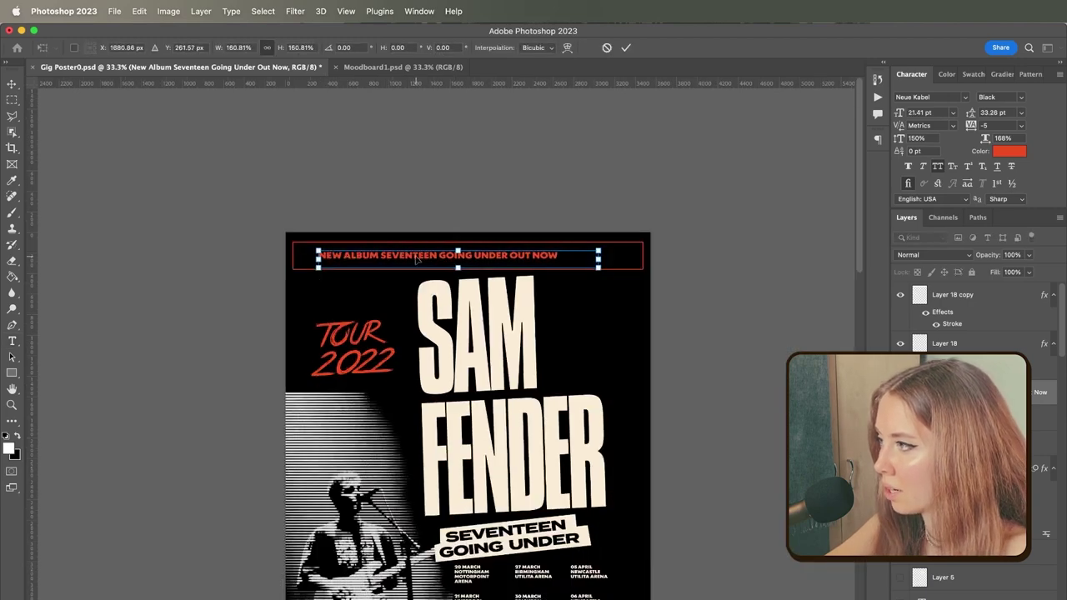
drag(416, 260, 434, 260)
Narrow the outlined header and website boxes together slightly from both sides to widen the poster's side margins
shift+click(984, 343)
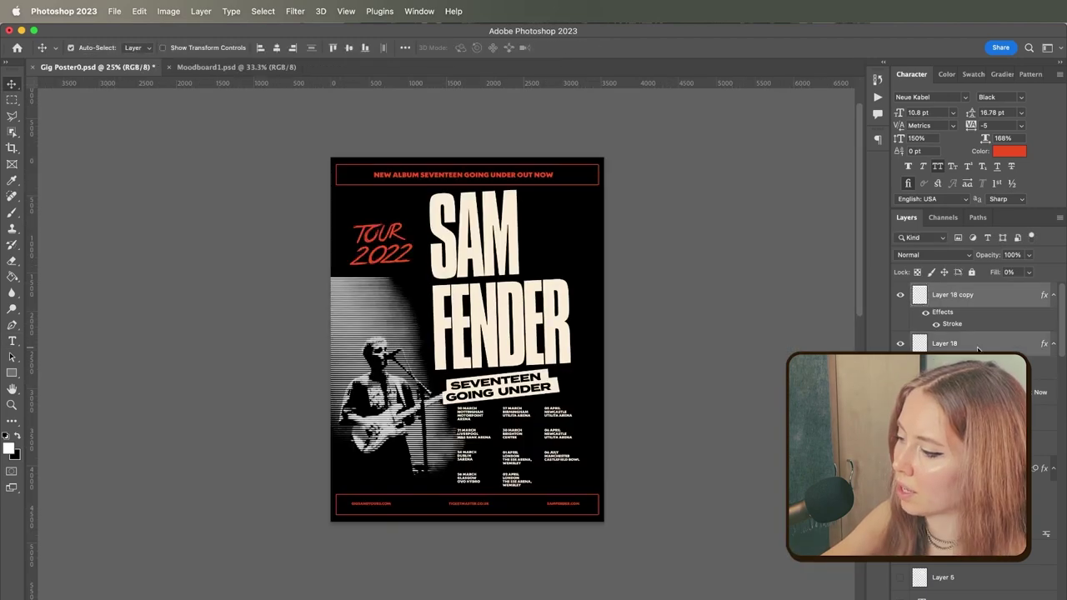
key(super+t)
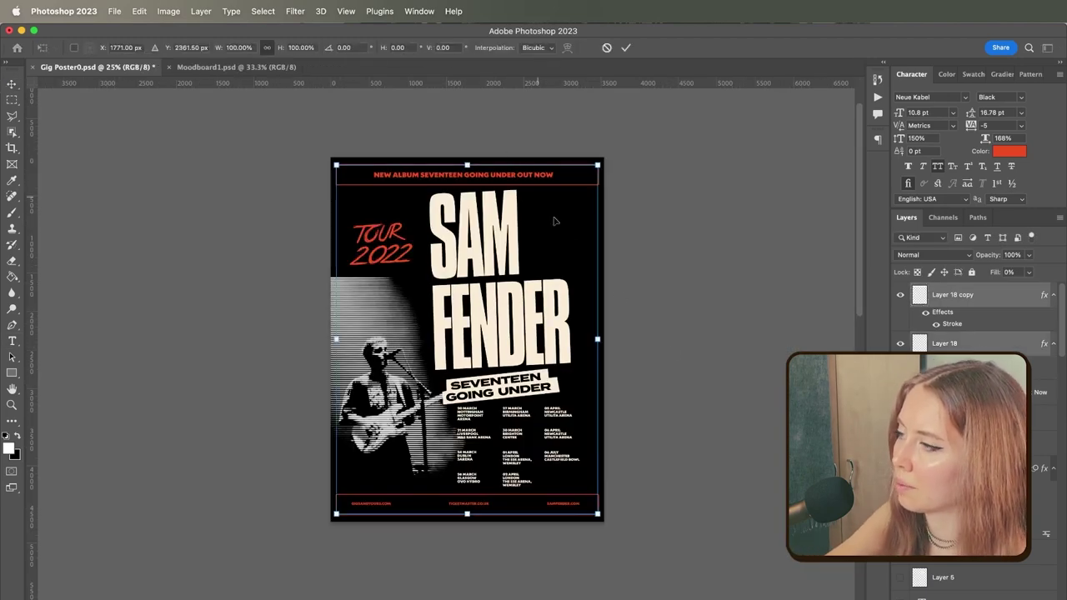
key(super+plus)
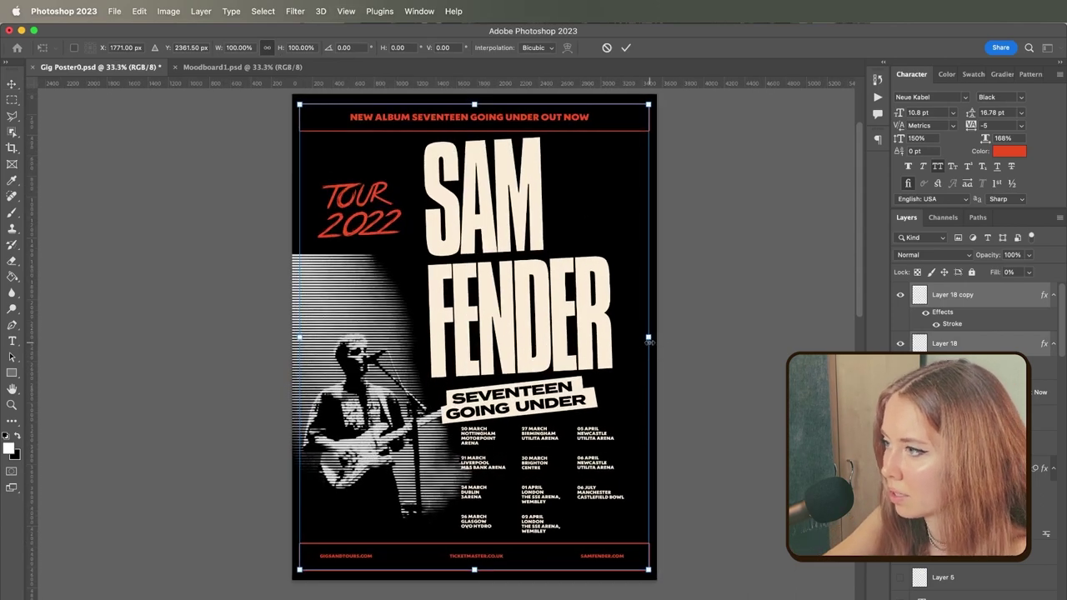
drag(649, 341, 643, 338)
drag(295, 343, 305, 338)
key(Return)
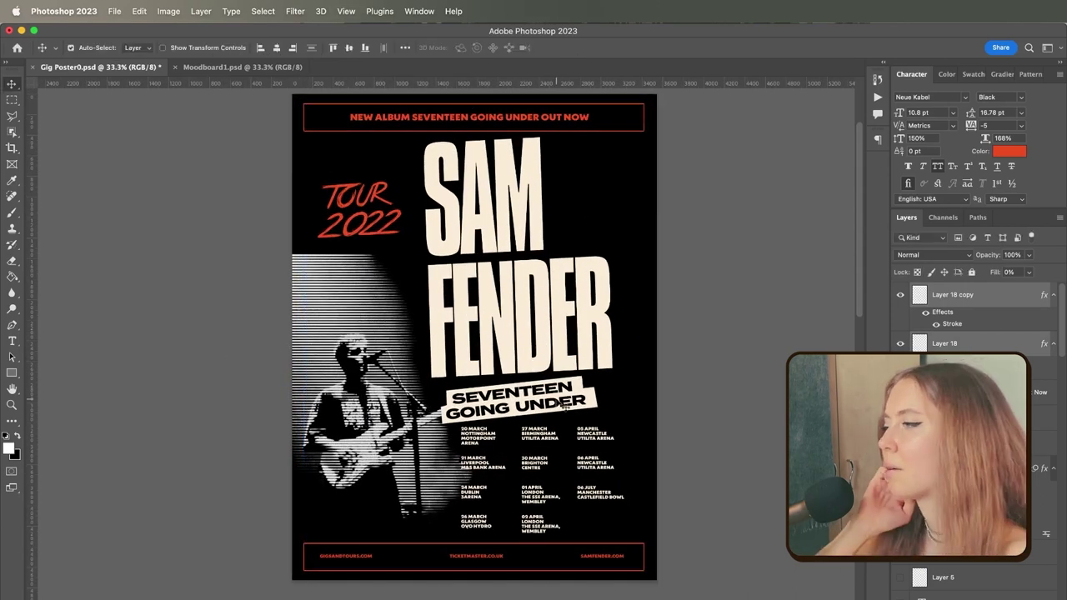
click(703, 372)
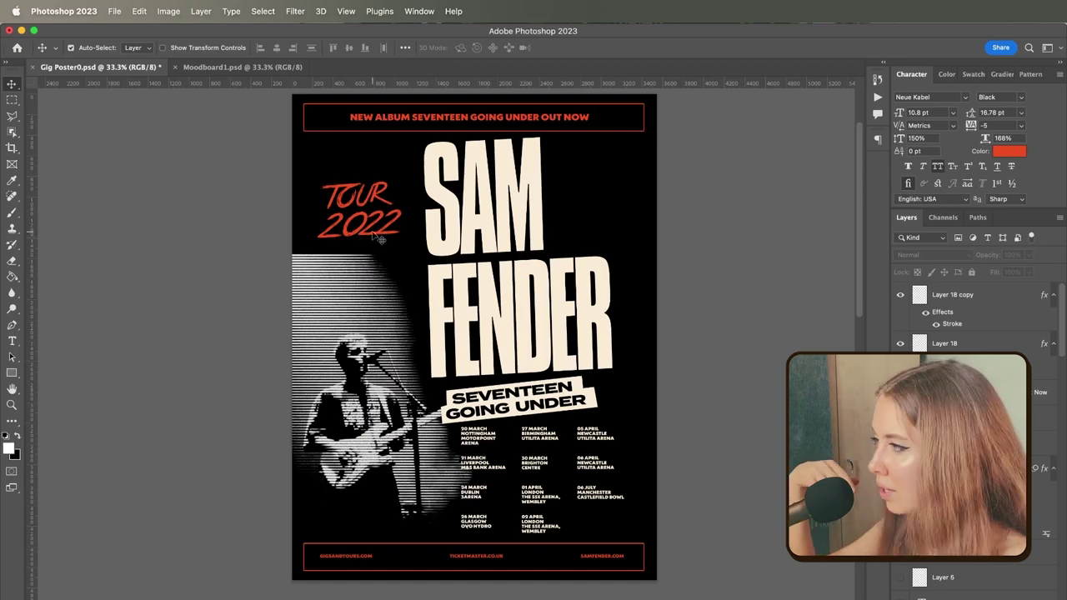
Rotate the "Tour 2022" lettering about 14.4° counterclockwise and nudge it slightly up and to the right
scroll(365, 221, left, 3)
scroll(364, 221, up, 1)
key(super+plus)
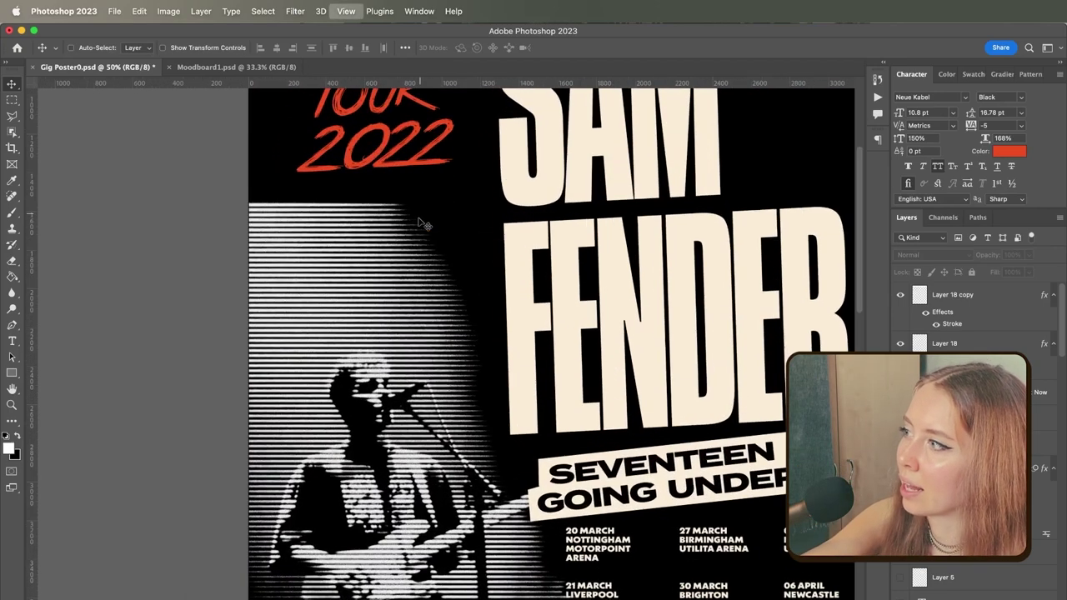
scroll(435, 267, up, 5)
scroll(435, 267, right, 2)
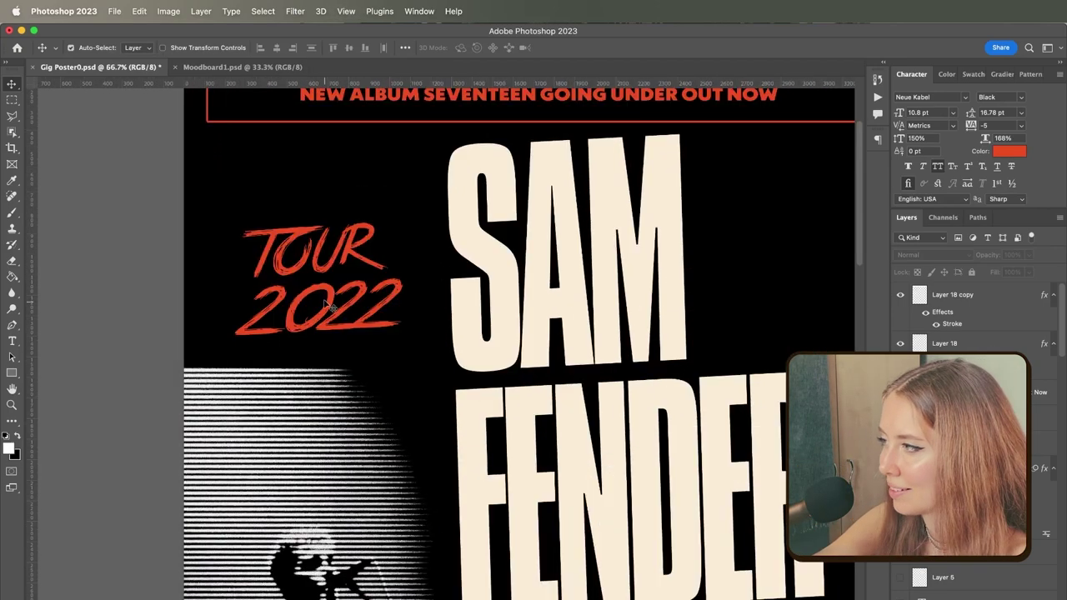
click(377, 335)
key(super+t)
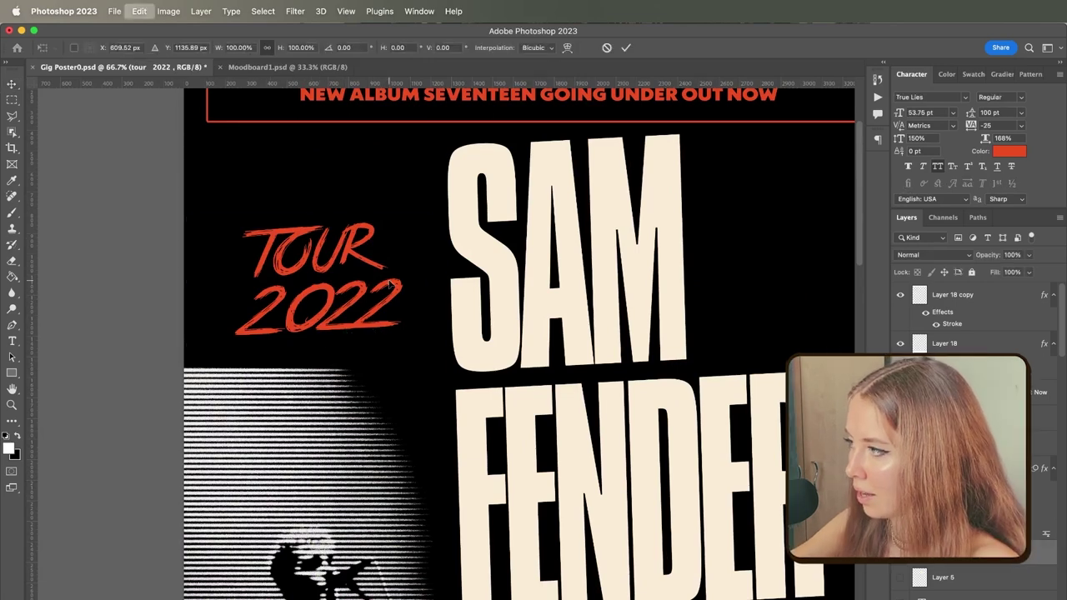
drag(470, 241, 471, 200)
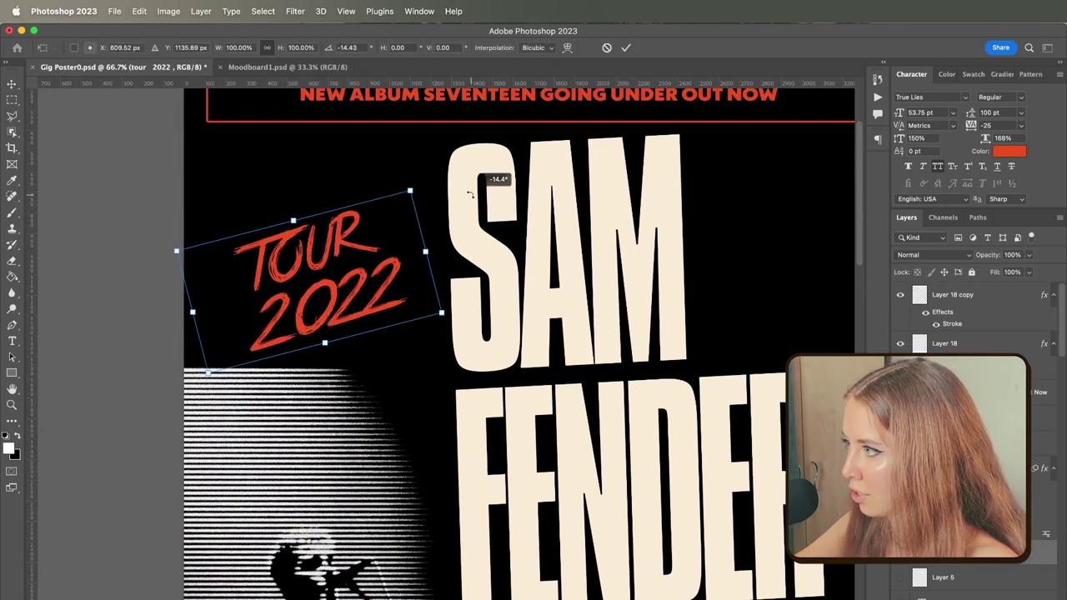
key(Return)
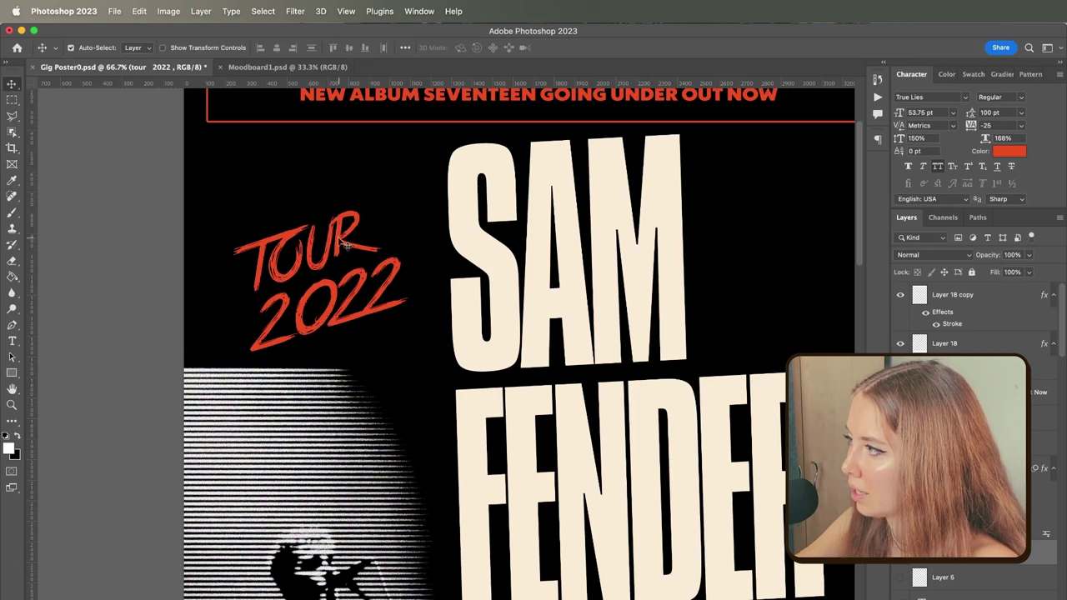
drag(339, 239, 348, 228)
Rasterize the "Tour 2022" text layer
key(super+minus)
drag(683, 355, 639, 321)
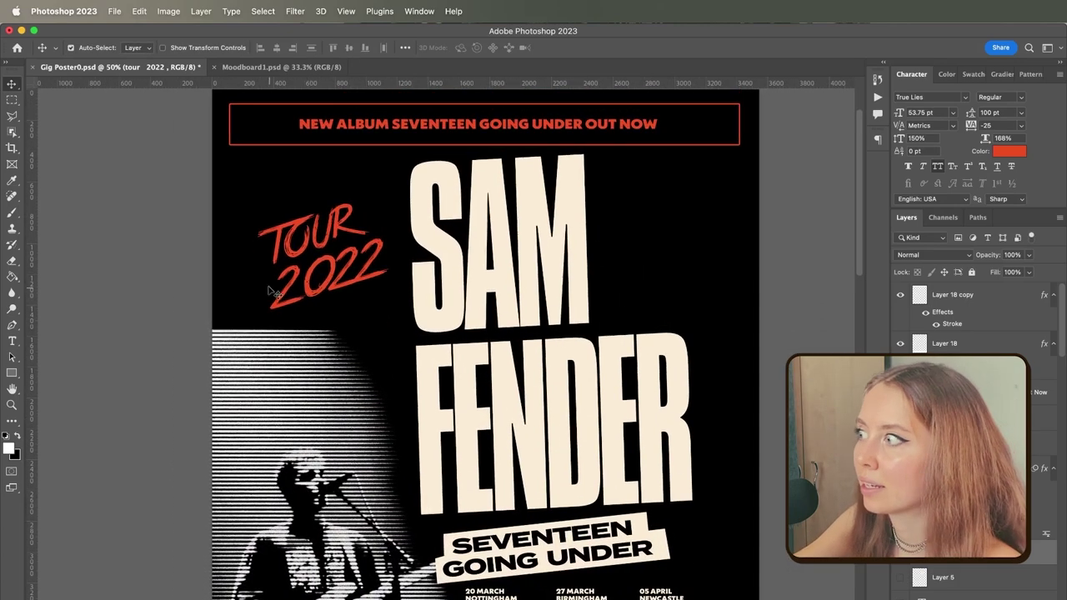
drag(678, 352, 703, 346)
right_click(874, 548)
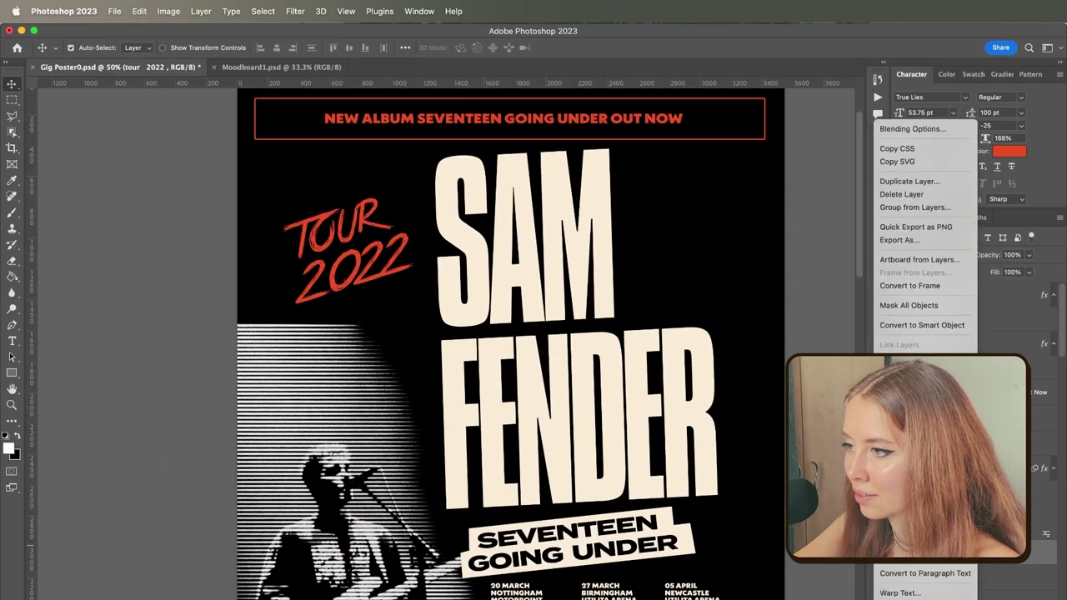
click(909, 382)
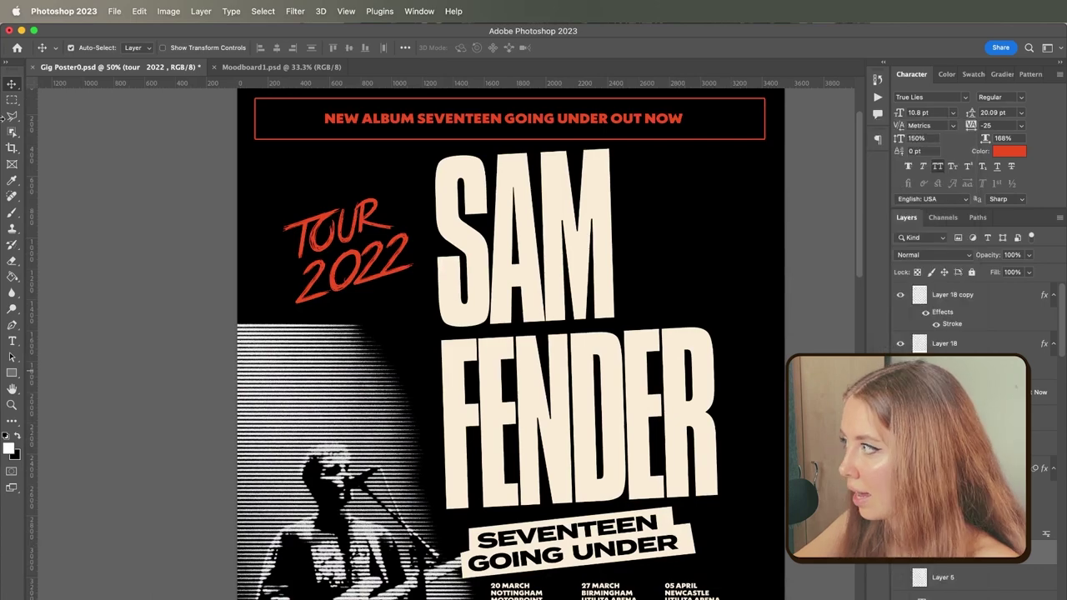
Lasso individual characters of the rasterized "Tour 2022" lettering and shift them slightly for an irregular, hand-drawn look
click(12, 116)
key(super+plus)
key(super+plus)
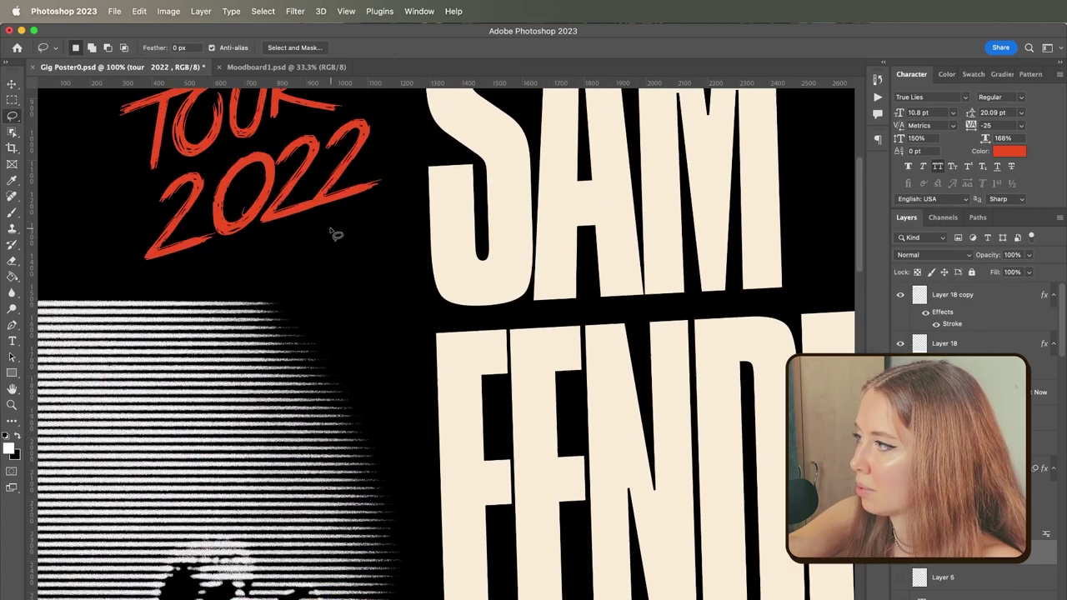
drag(335, 235, 443, 367)
mouse_move(412, 240)
mouse_down()
mouse_move(407, 329)
mouse_move(484, 302)
mouse_move(440, 230)
mouse_move(412, 240)
mouse_move(459, 269)
mouse_move(493, 248)
mouse_up()
key(v)
key(super+t)
key(Return)
key(l)
mouse_move(298, 284)
mouse_down()
mouse_move(282, 397)
mouse_move(219, 310)
mouse_move(292, 285)
mouse_up()
drag(292, 285, 298, 285)
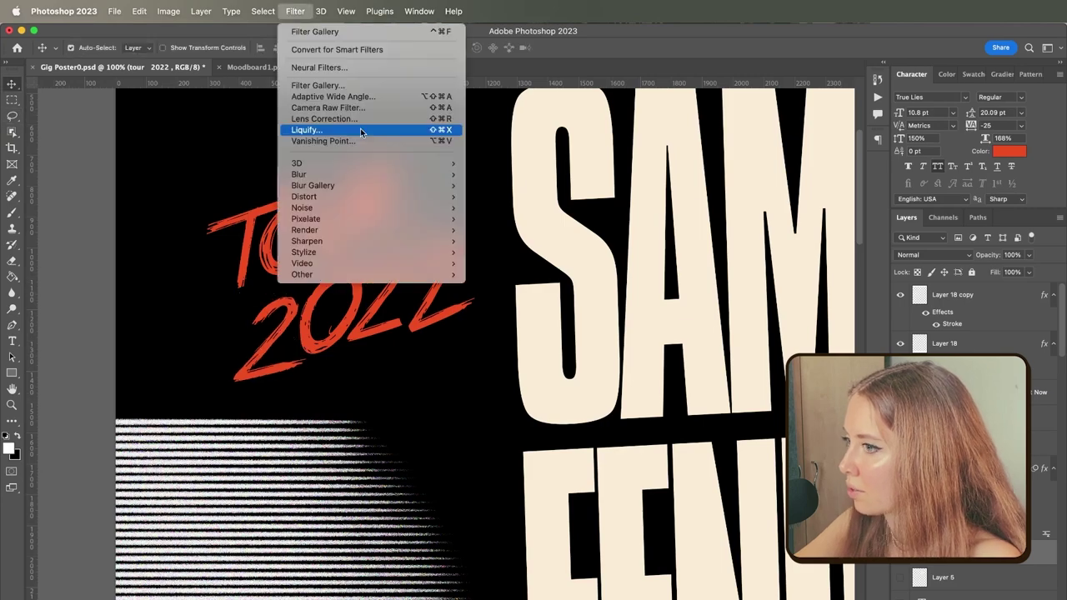
Warp the "Tour 2022" lettering subtly in Liquify with the Forward Warp tool at size 125 and pressure 21
click(363, 129)
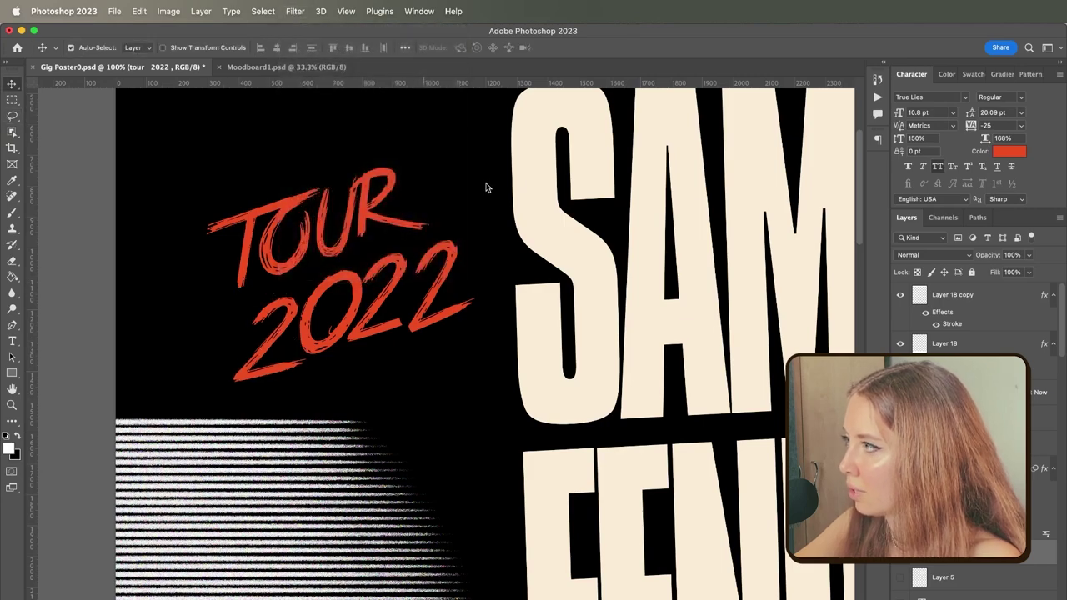
key(super+plus)
key(super+plus)
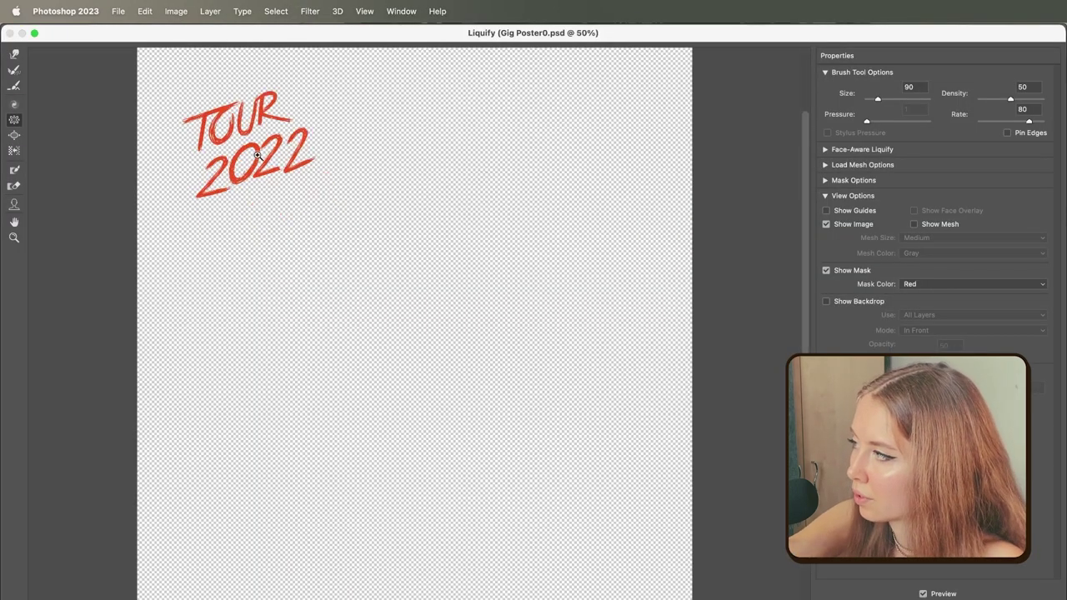
key(w)
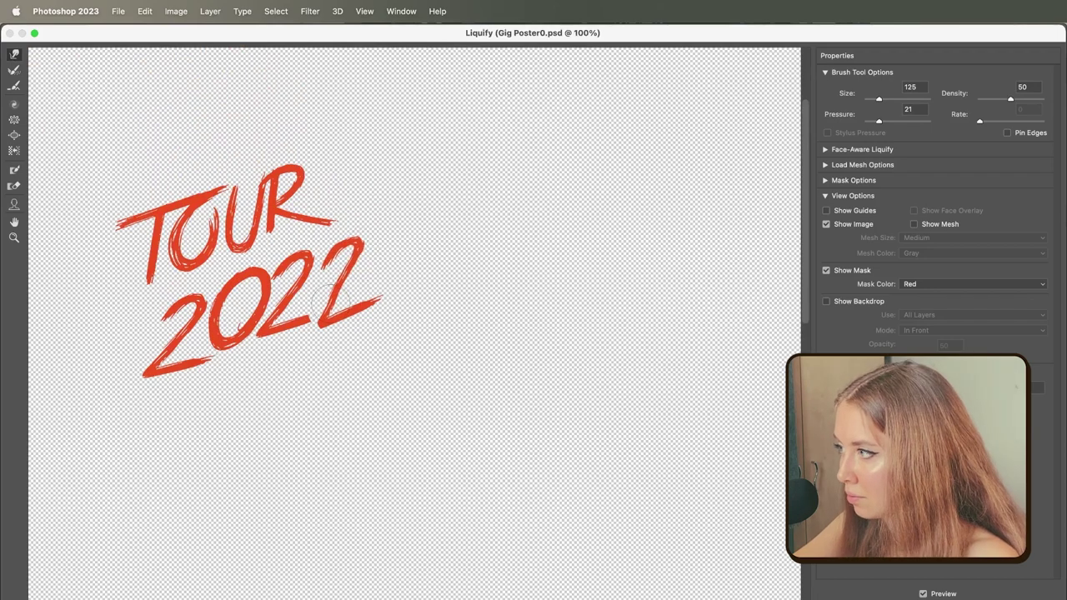
key(Return)
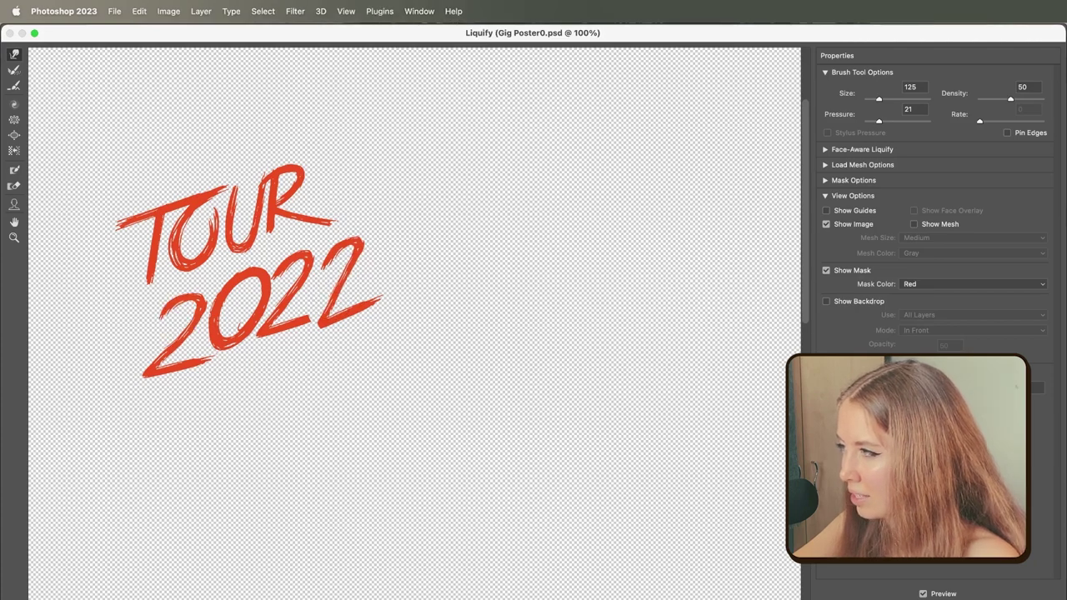
Paint a rough, slanted double underline beneath "Tour 2022" in the lettering's red, using a 9 px brush
key(ctrl+0)
key(b)
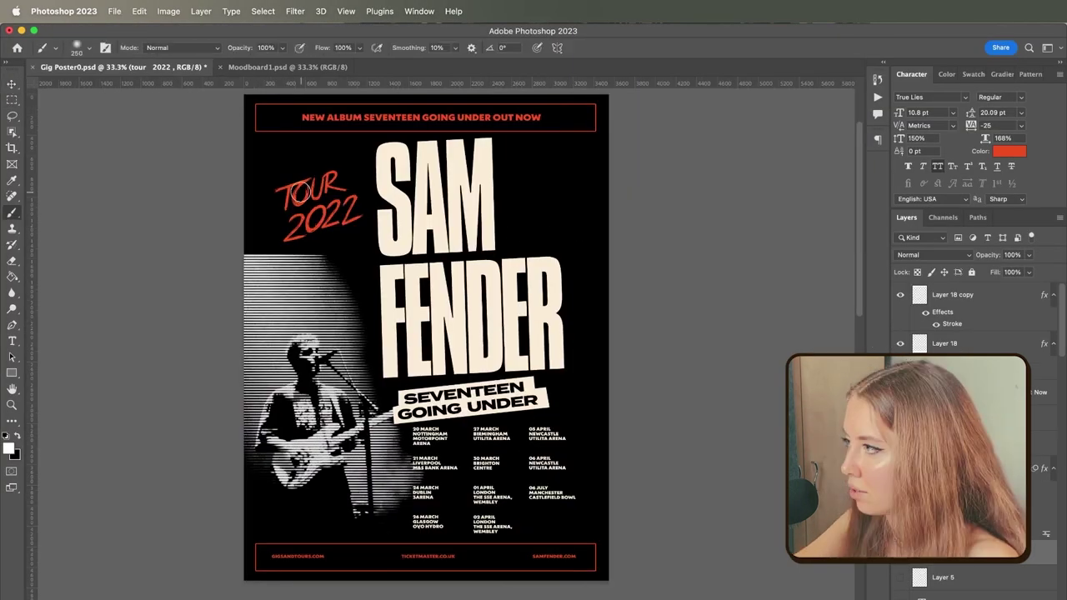
scroll(305, 192, up, 4)
scroll(346, 207, up, 6)
scroll(346, 207, left, 4)
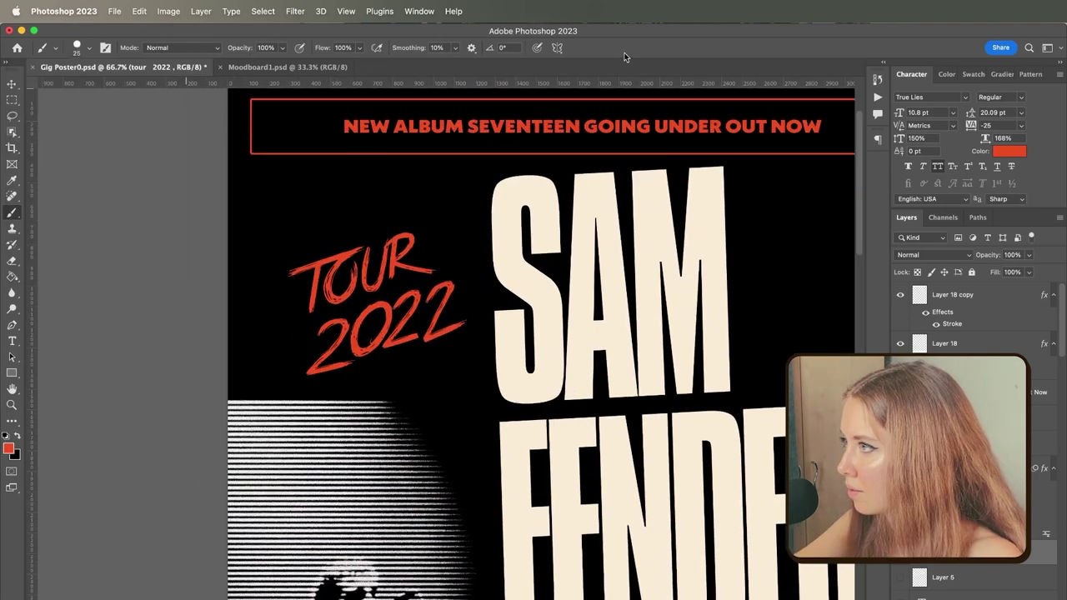
scroll(453, 350, down, 1)
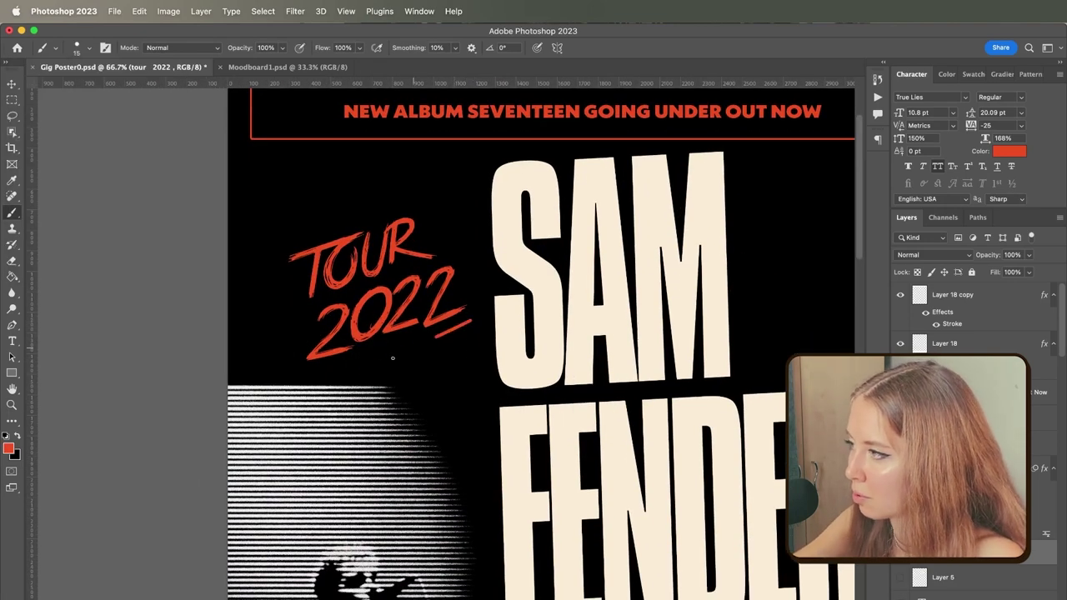
mouse_move(307, 397)
mouse_down()
mouse_move(473, 322)
mouse_move(435, 334)
mouse_up()
key(super+z)
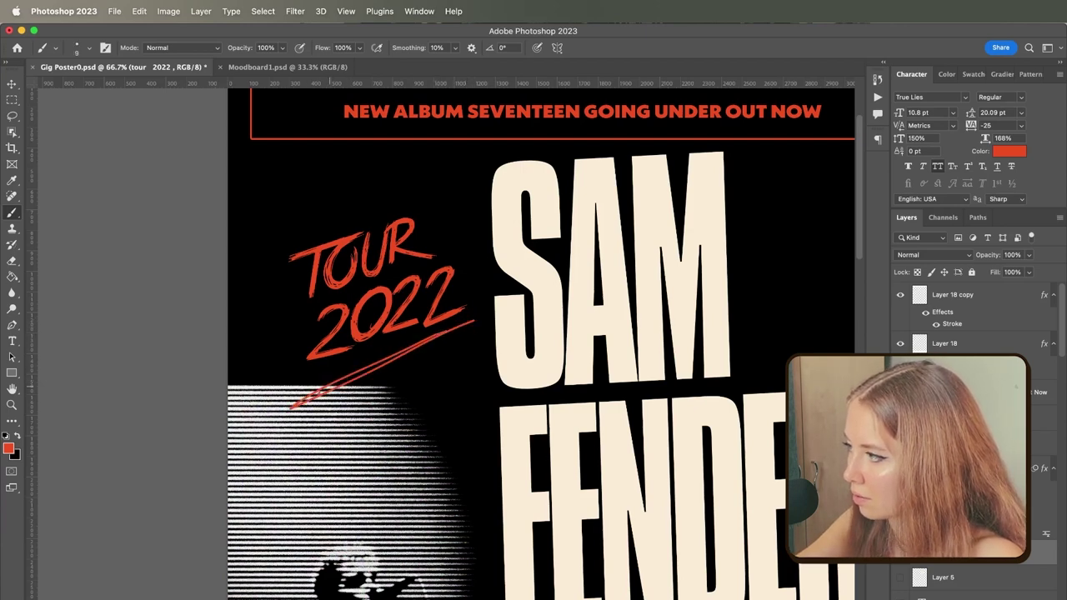
drag(329, 387, 423, 342)
drag(424, 342, 328, 386)
Move the "Tour 2022" lettering and its underline slightly right and down, closer to the Sam Fender title
click(12, 83)
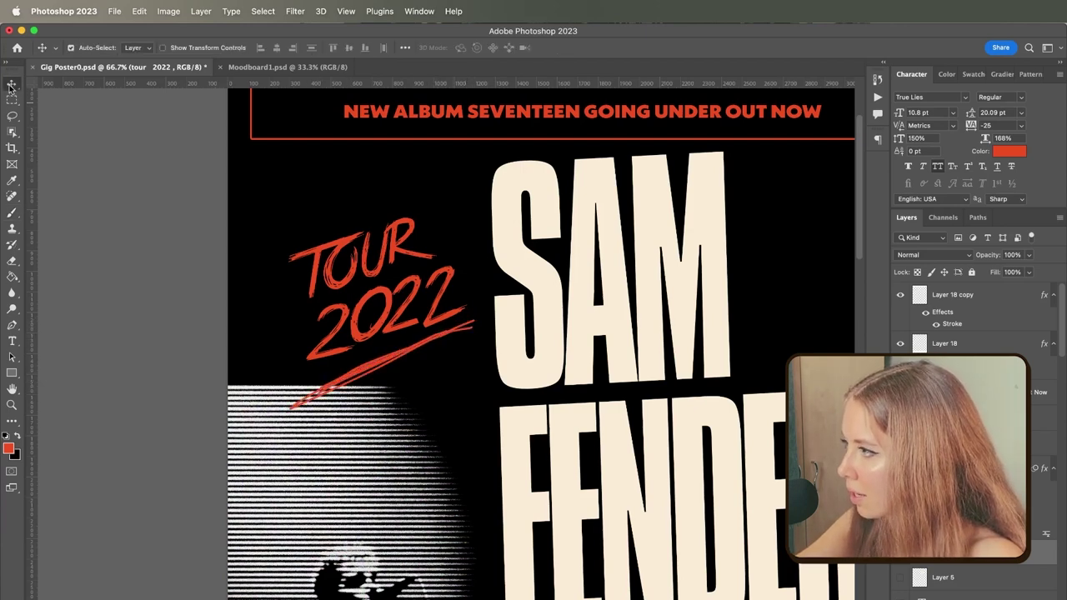
scroll(627, 300, right, 5)
key(super+t)
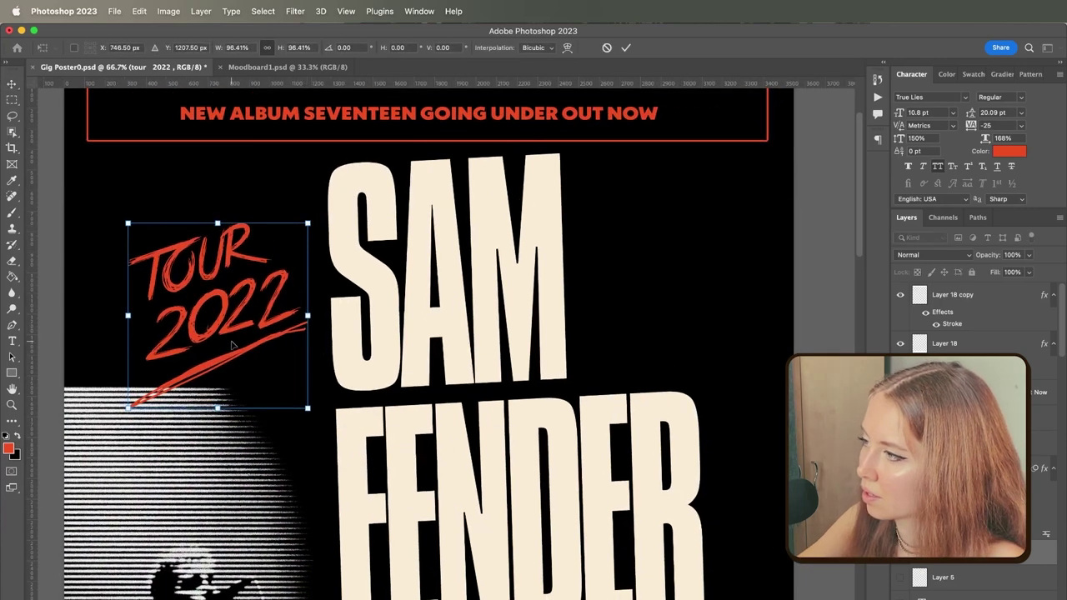
drag(234, 344, 269, 353)
key(Return)
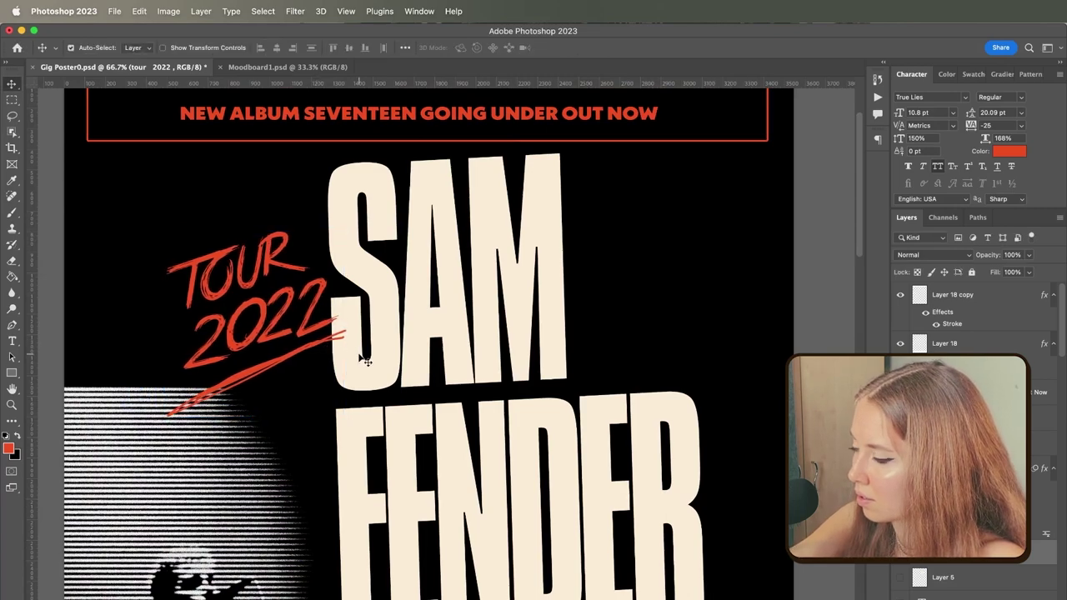
Apply a cream Color Overlay in Multiply mode at 100% opacity to the line-halftone singer photo
key(super+minus)
key(super+minus)
key(super+minus)
key(super+minus)
key(super+plus)
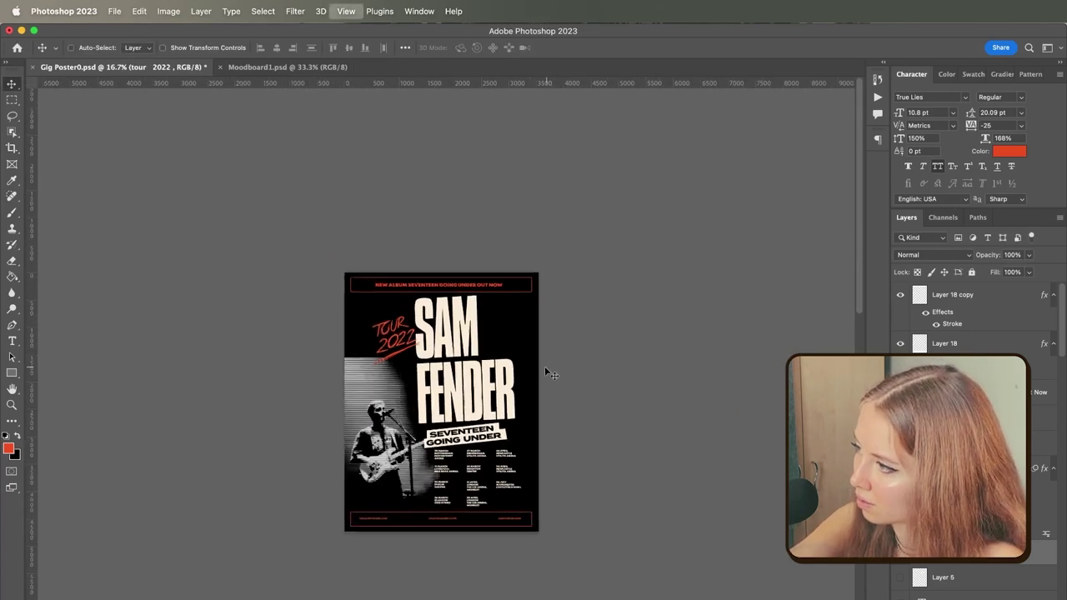
drag(474, 380, 363, 312)
key(super+plus)
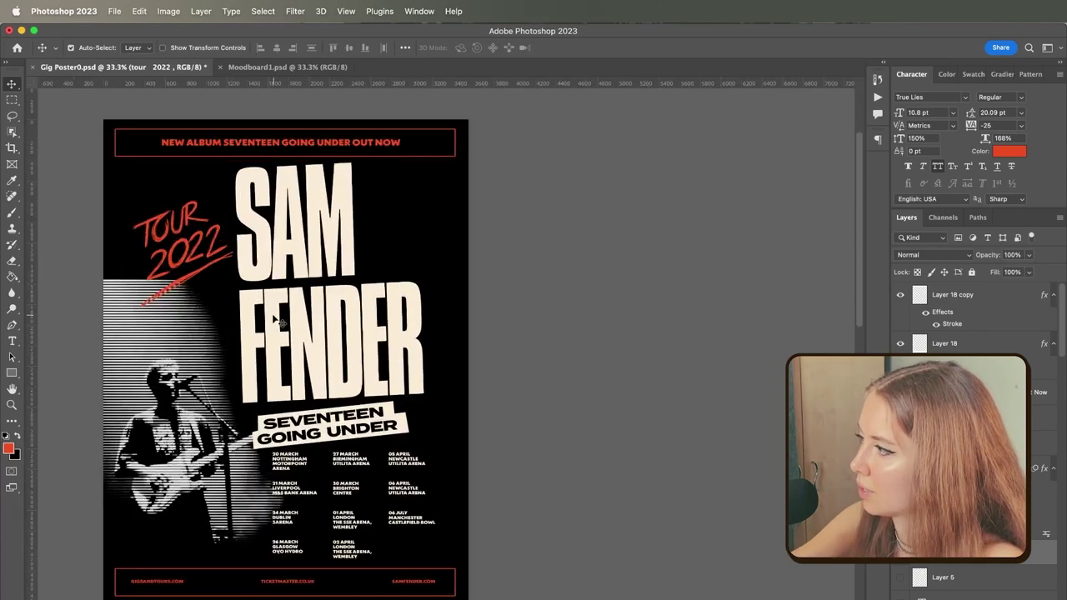
drag(290, 322, 437, 323)
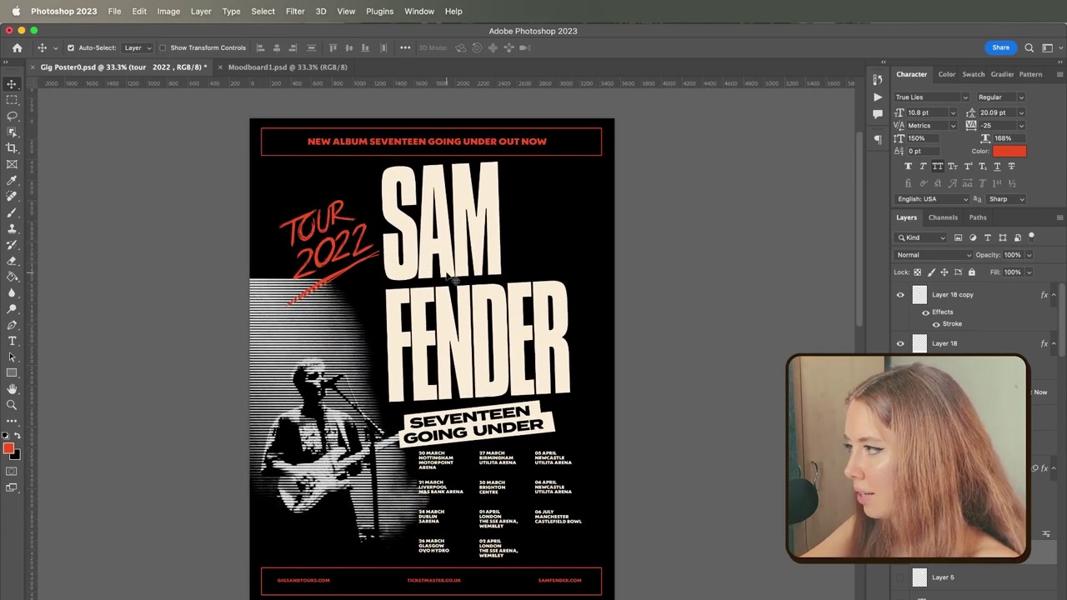
drag(670, 464, 627, 441)
click(226, 371)
double_click(1033, 531)
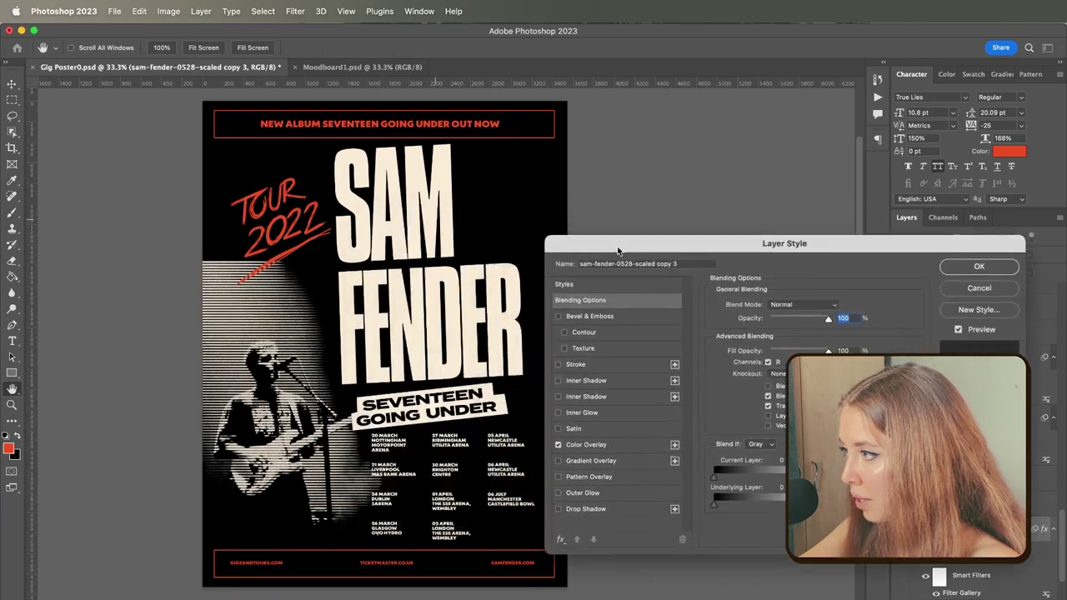
click(597, 450)
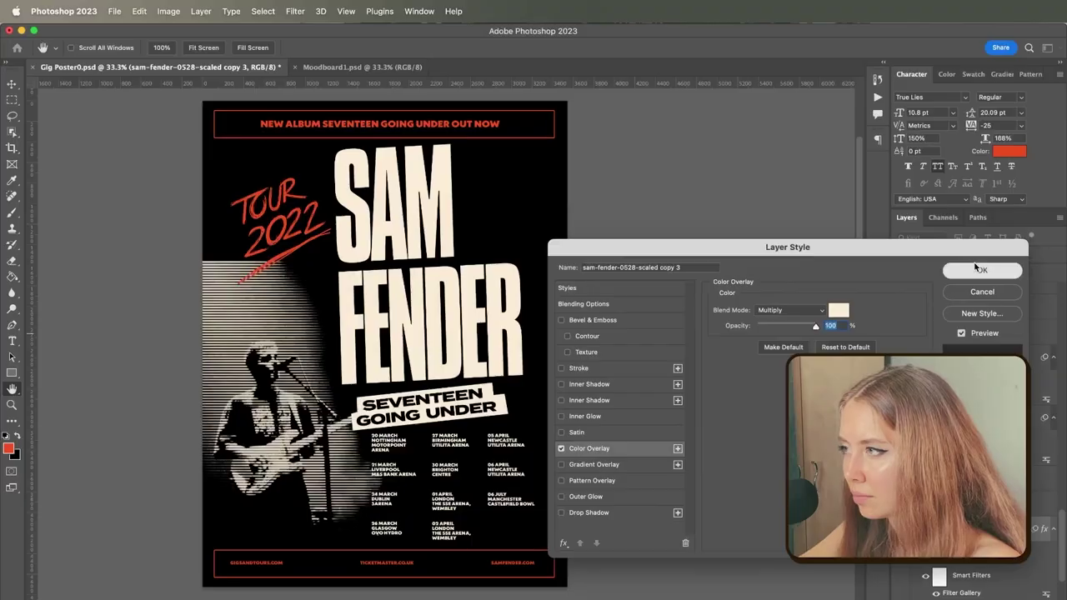
click(1044, 271)
Duplicate the "Sam Fender" title text layer
scroll(465, 352, left, 2)
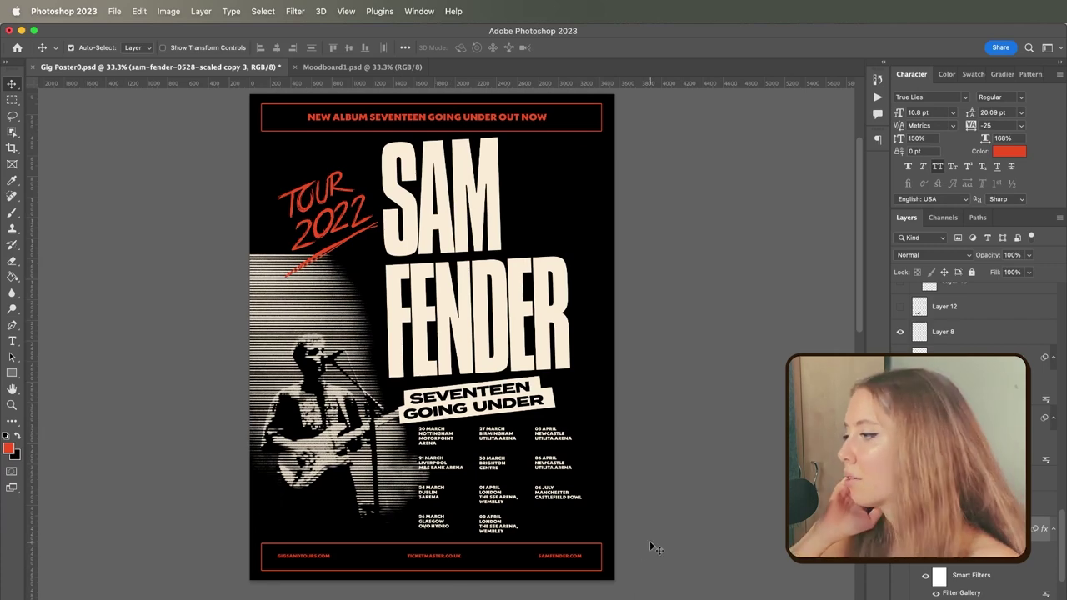
scroll(635, 507, up, 2)
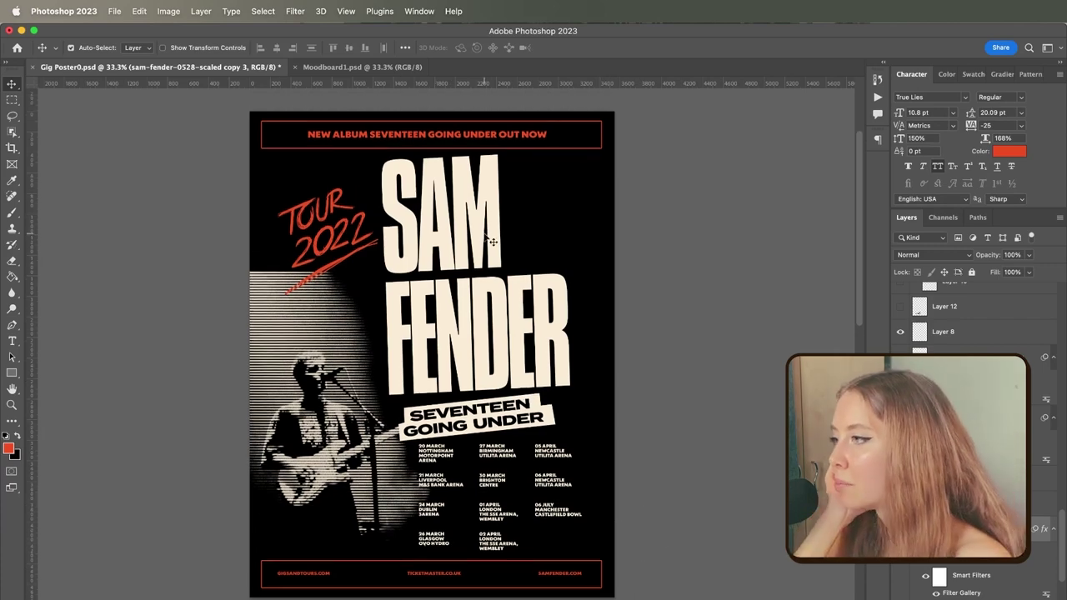
click(459, 197)
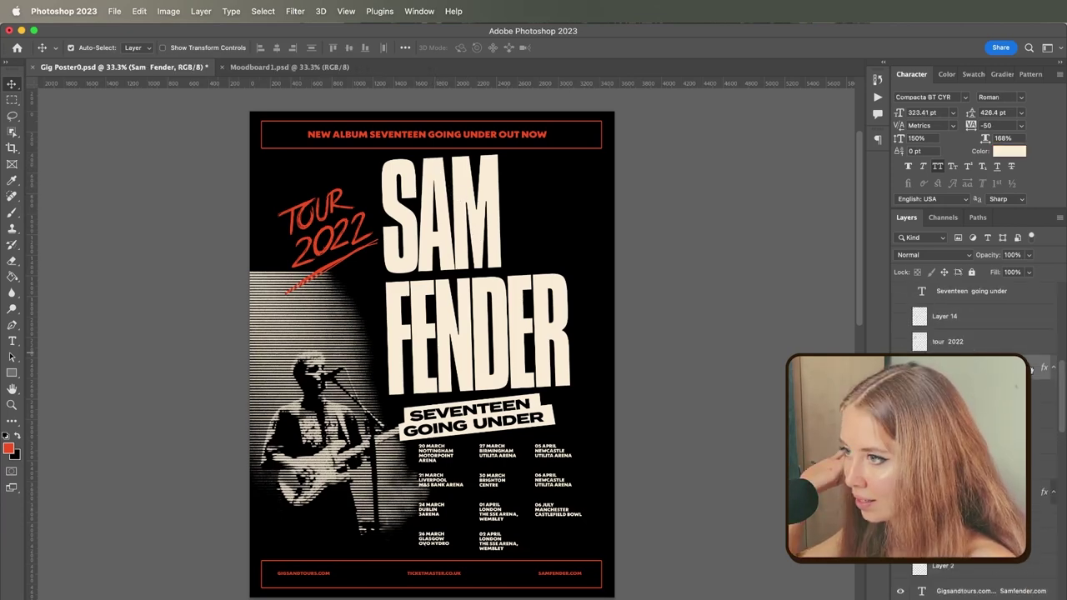
key(super+j)
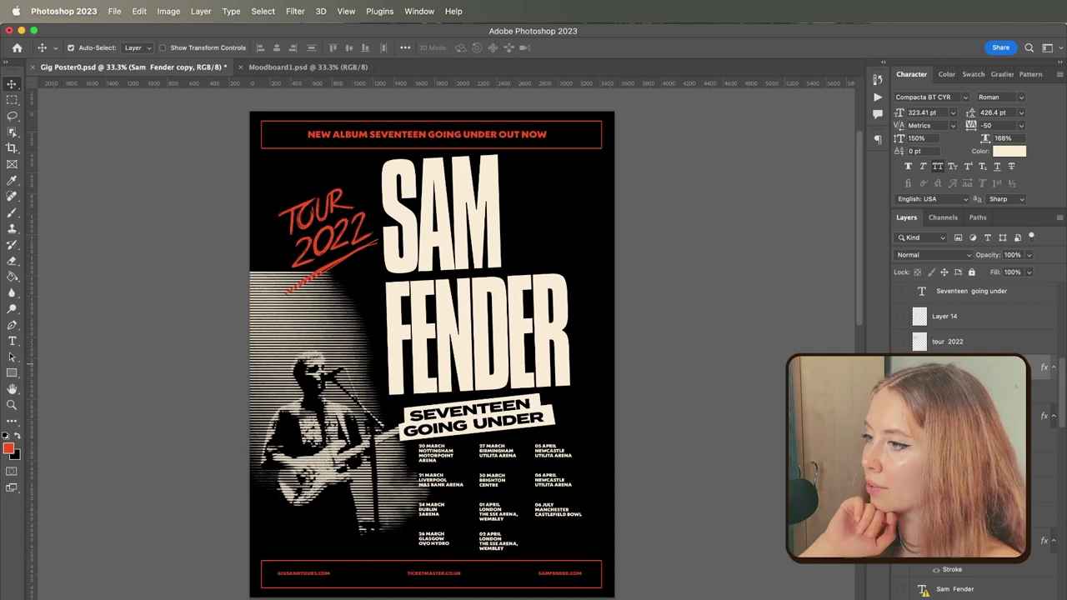
Distress the title copy with One Click Grunger, switching from Auto - Large to Auto - Extreme, and sample the album label's cream as its color
click(879, 97)
scroll(798, 185, down, 2)
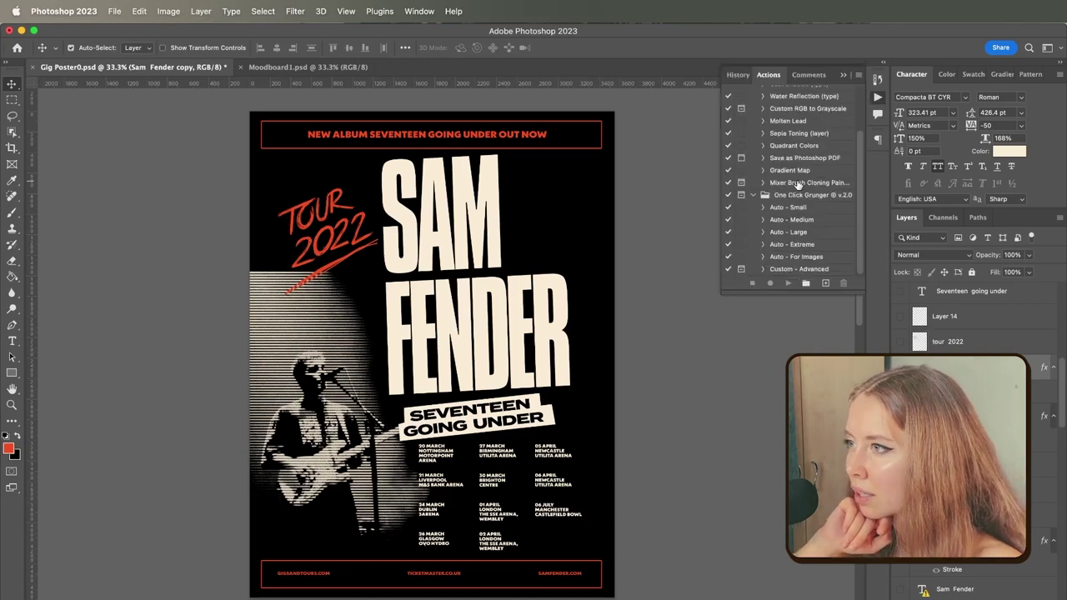
click(799, 235)
click(789, 283)
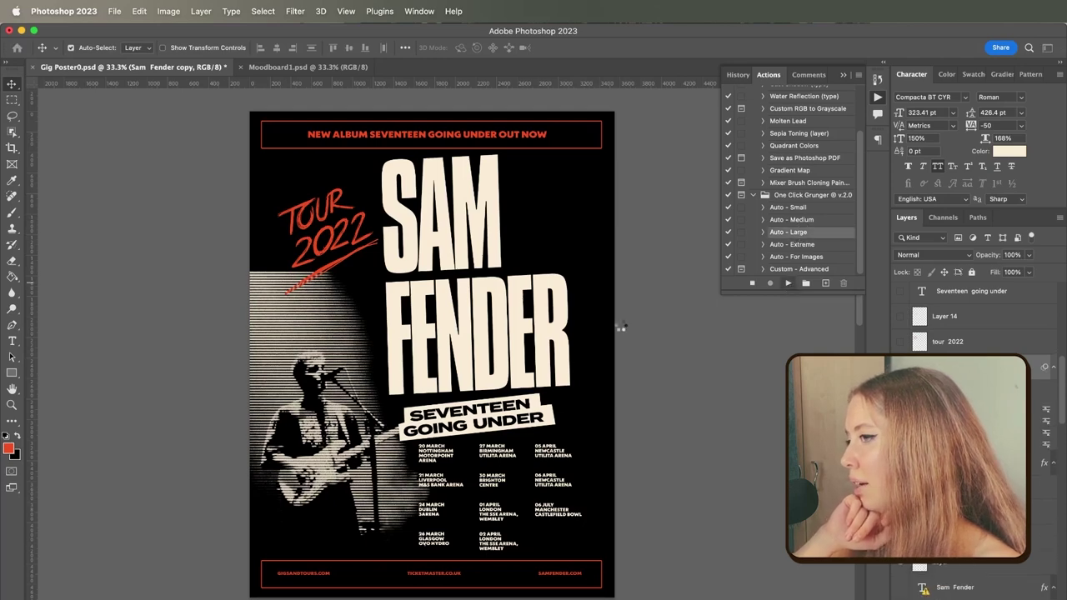
click(547, 412)
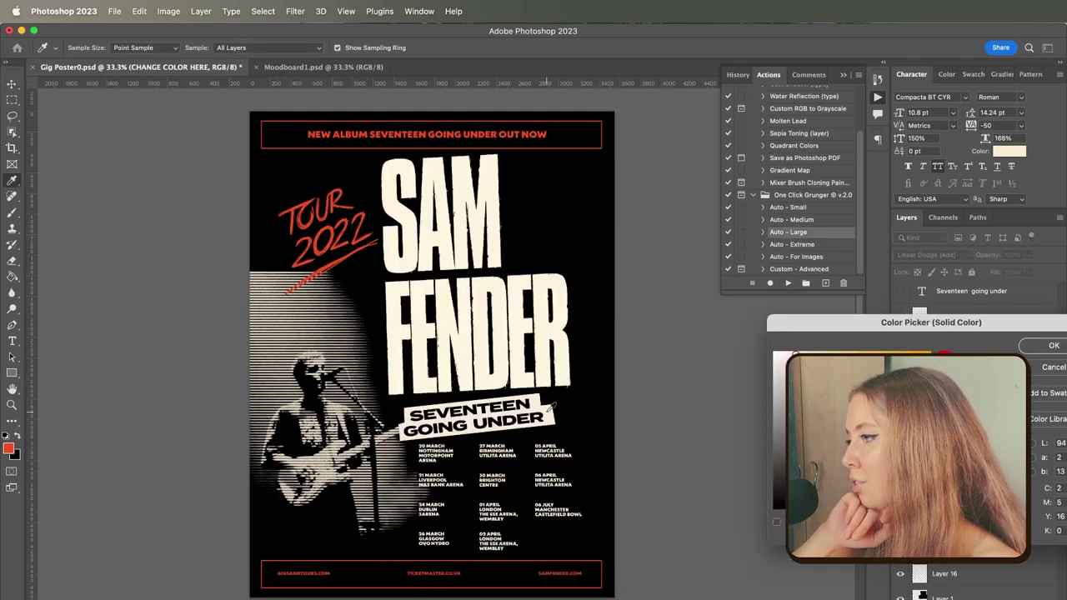
drag(834, 322, 624, 317)
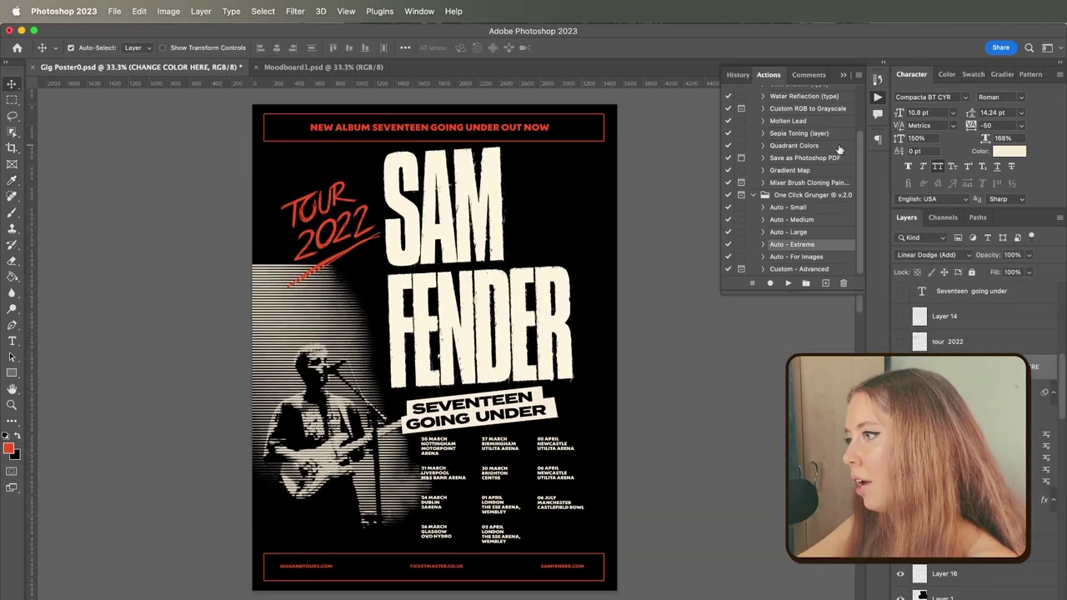
Examine the distressed edges of the Sam Fender title up close and at full-poster size
click(845, 77)
key(super+plus)
key(super+plus)
key(super+plus)
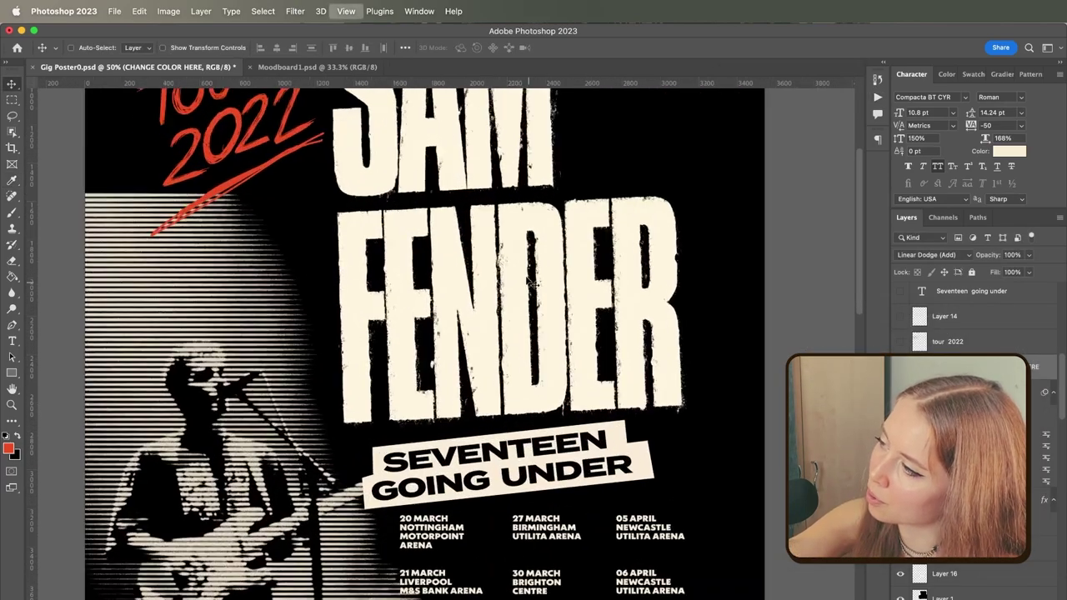
key(super+minus)
key(super+minus)
key(super+minus)
key(super+minus)
scroll(584, 418, down, 1)
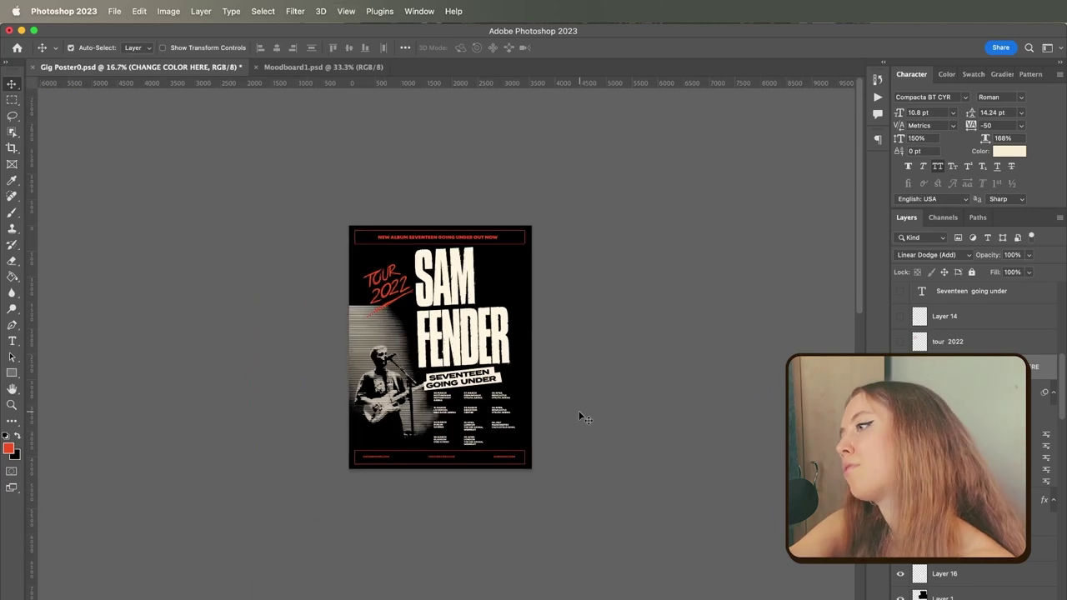
scroll(584, 418, up, 1)
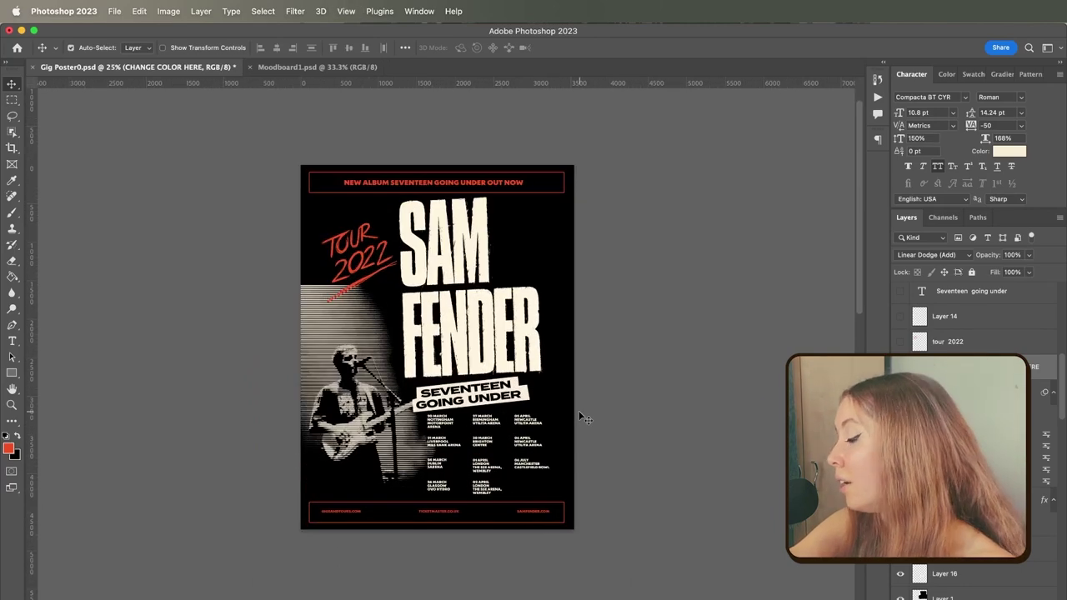
scroll(584, 417, up, 2)
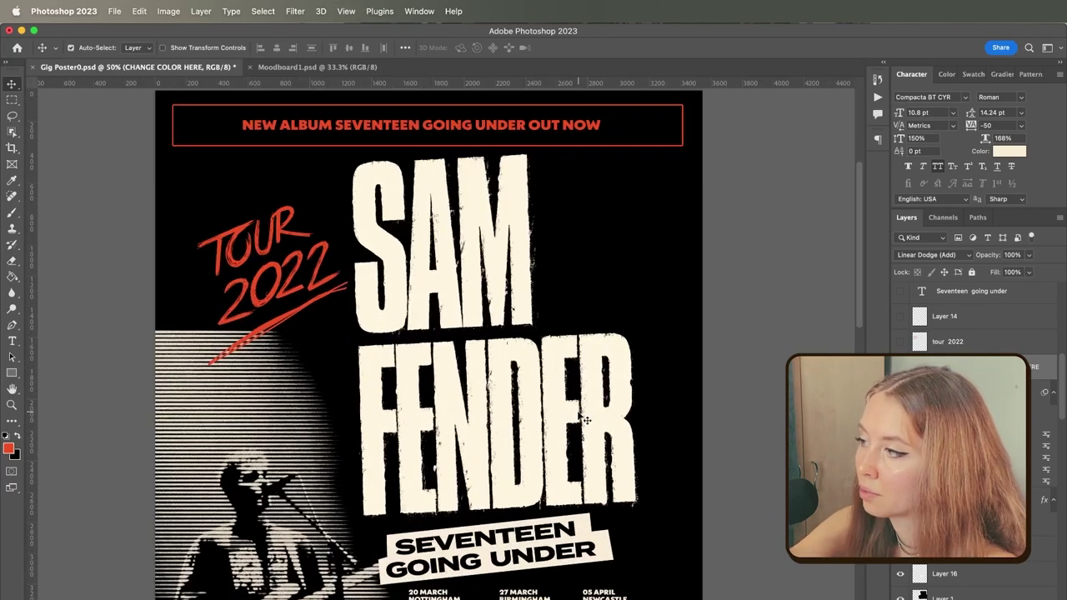
scroll(630, 431, down, 3)
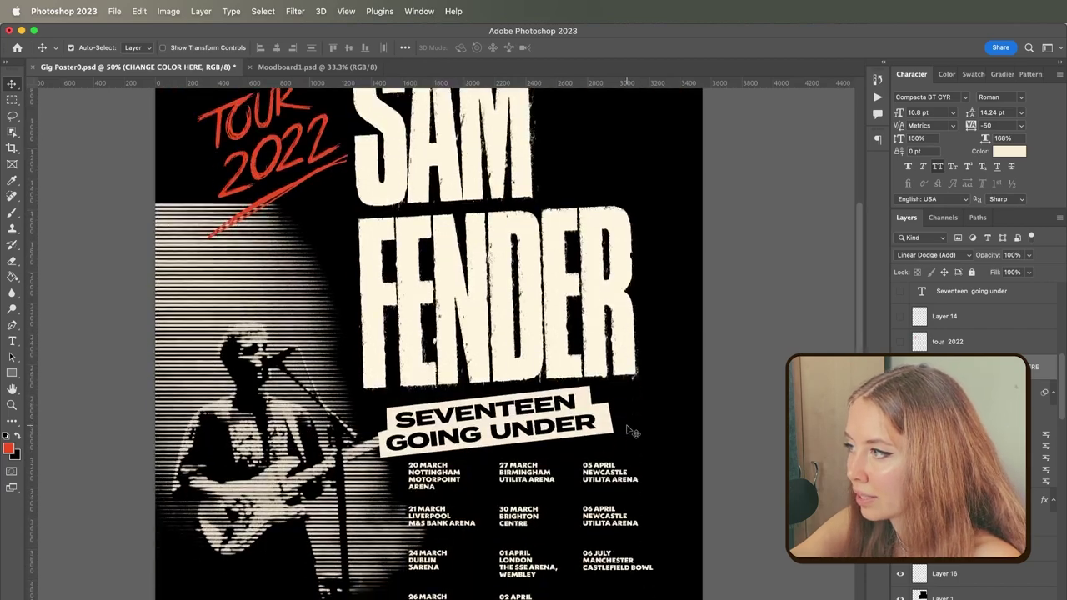
scroll(631, 432, down, 1)
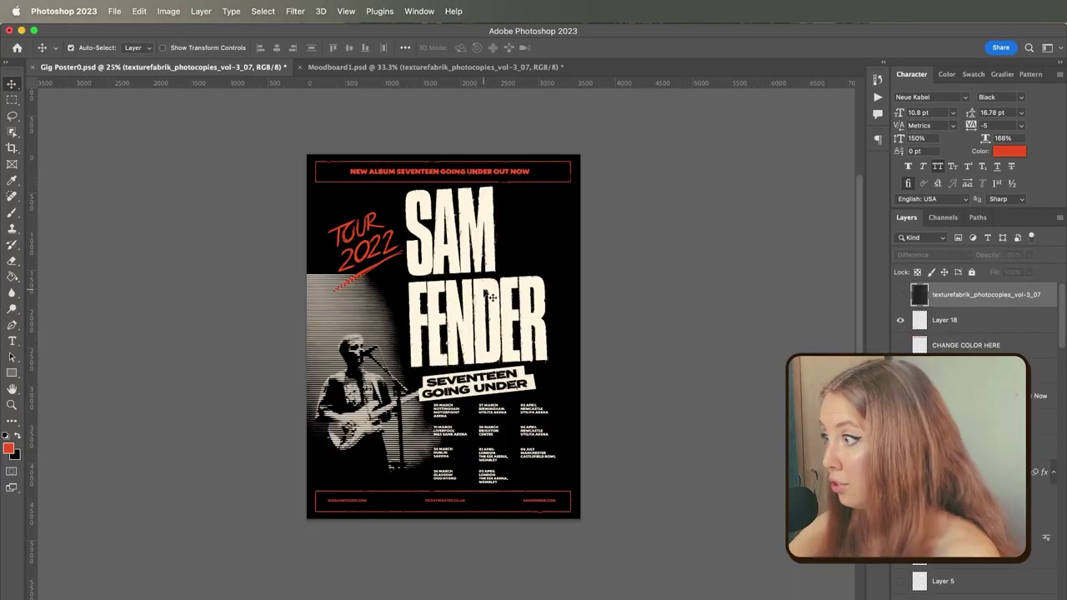
Check the roughened header, title, album label, tour dates and footer up close for an even worn look
key(super+equal)
key(super+equal)
key(super+equal)
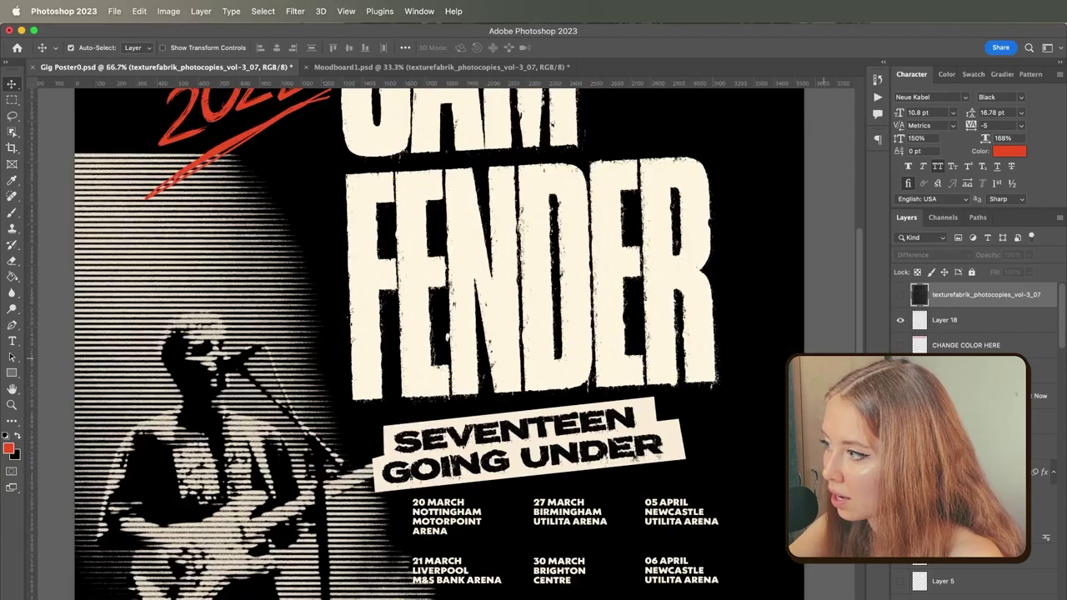
drag(859, 351, 856, 307)
scroll(855, 307, down, 5)
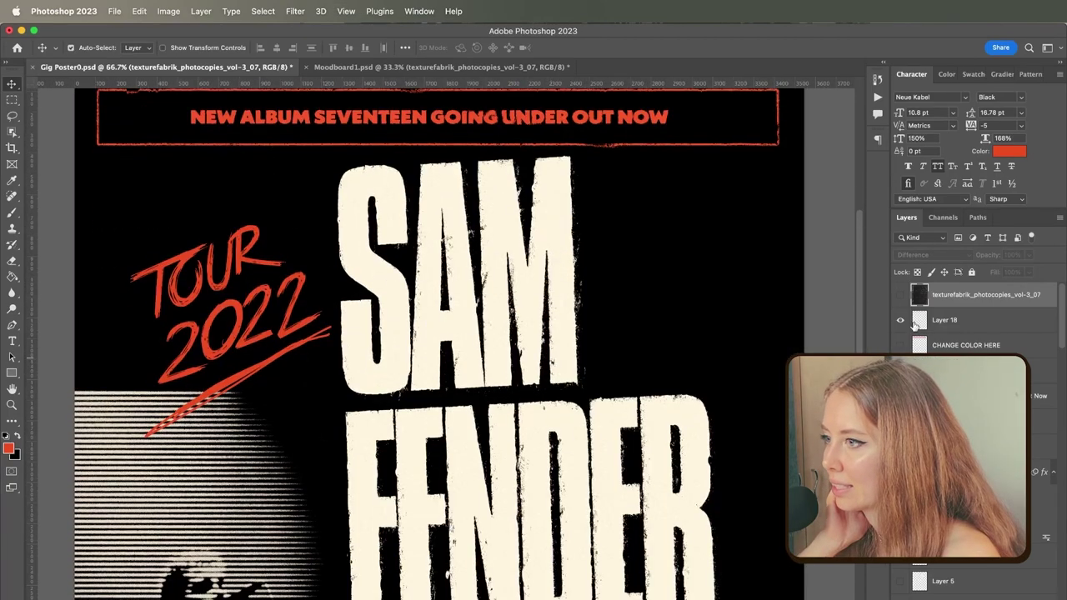
scroll(851, 285, down, 10)
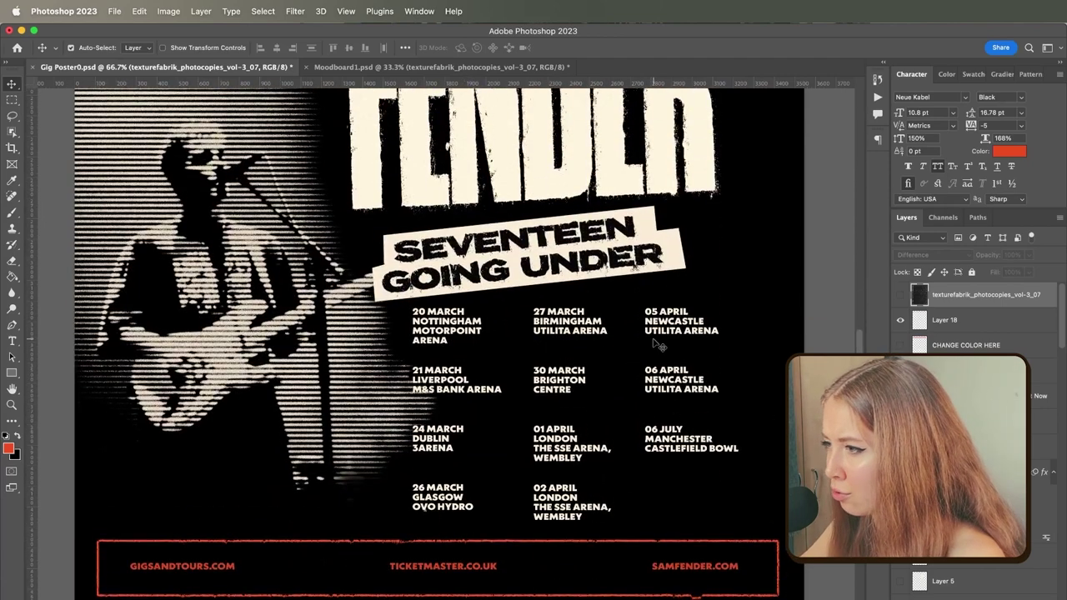
scroll(488, 382, up, 15)
Show the texturefabrik_photocopies_vol-3_07 photocopy texture layer over the whole poster
scroll(487, 382, down, 4)
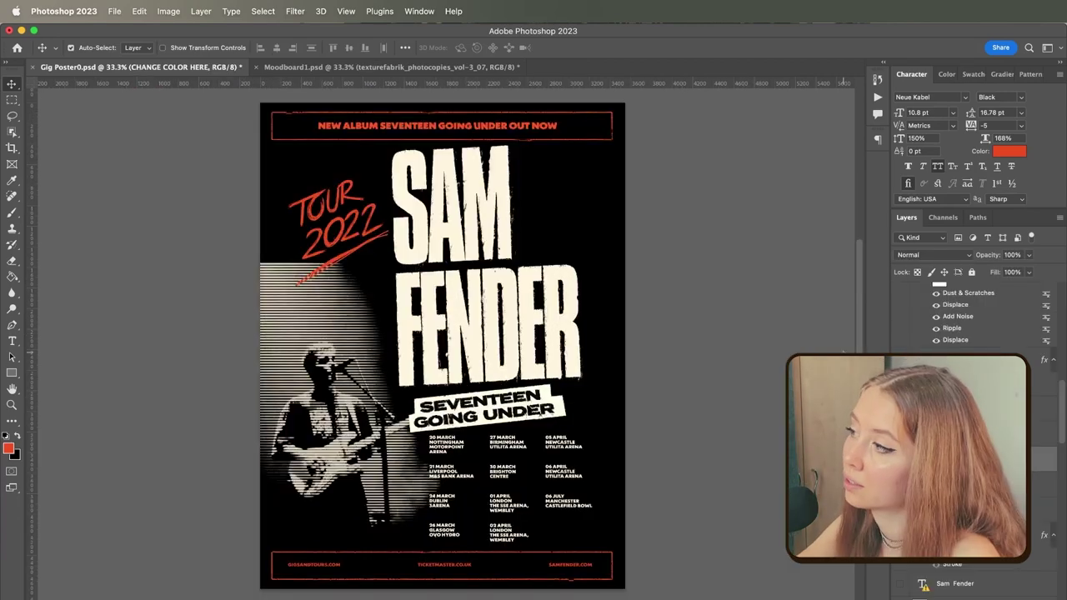
scroll(926, 345, up, 8)
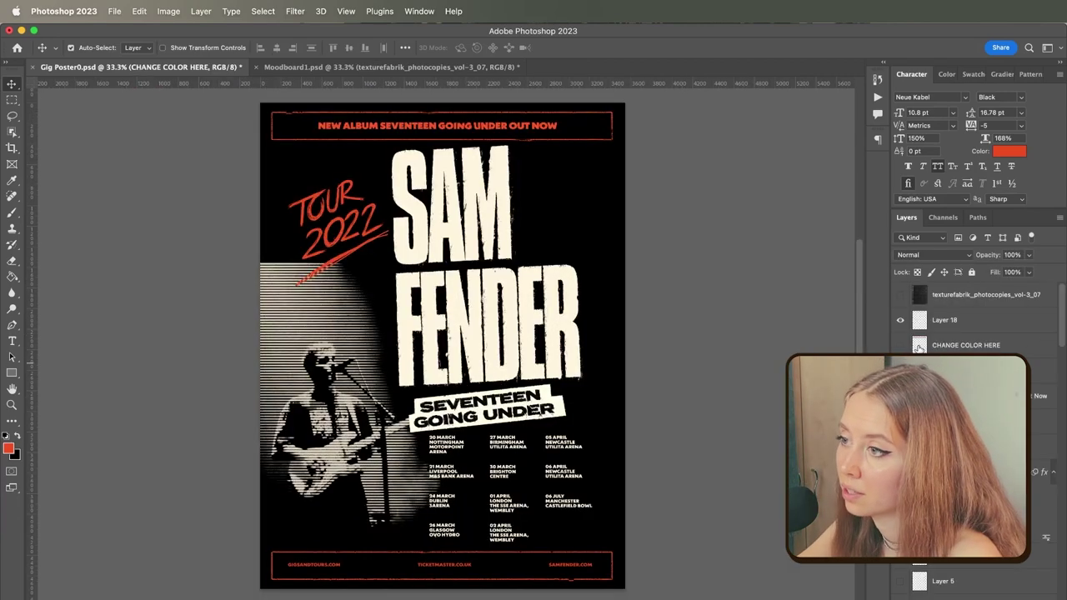
click(901, 296)
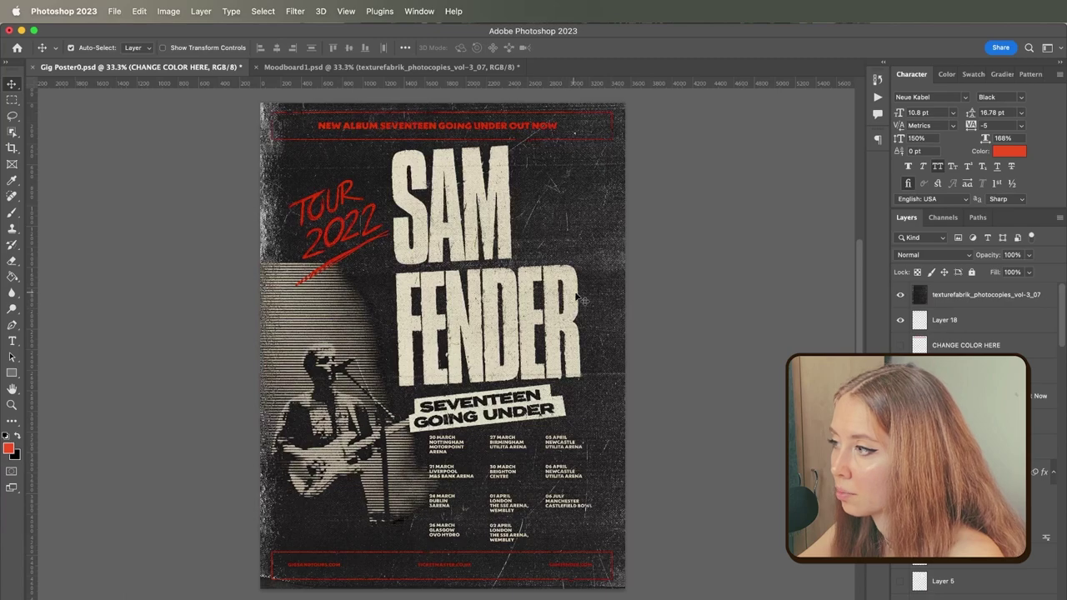
drag(651, 302, 613, 313)
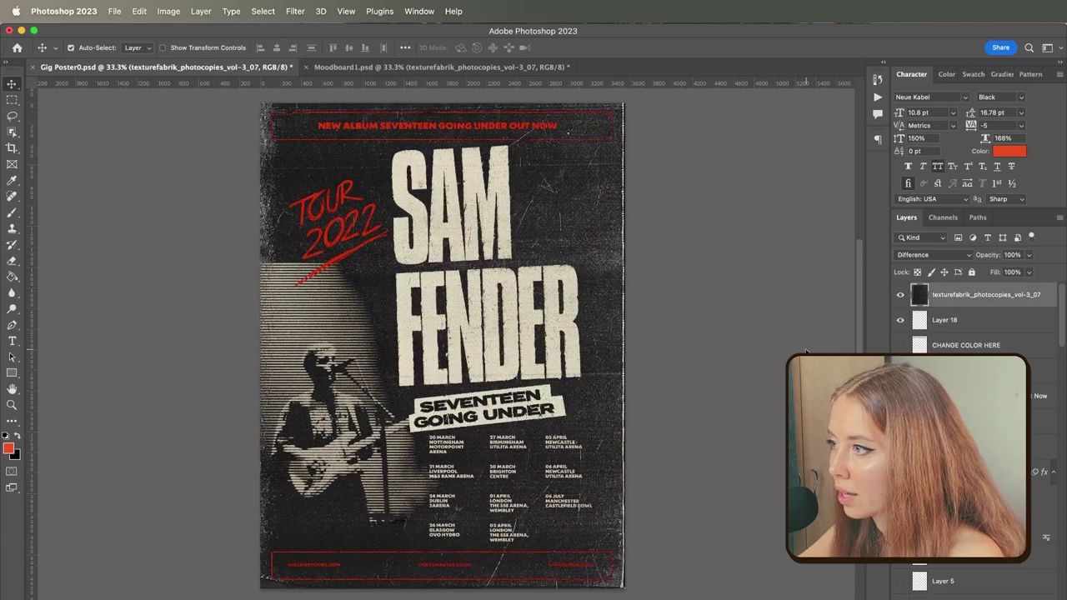
key(super+minus)
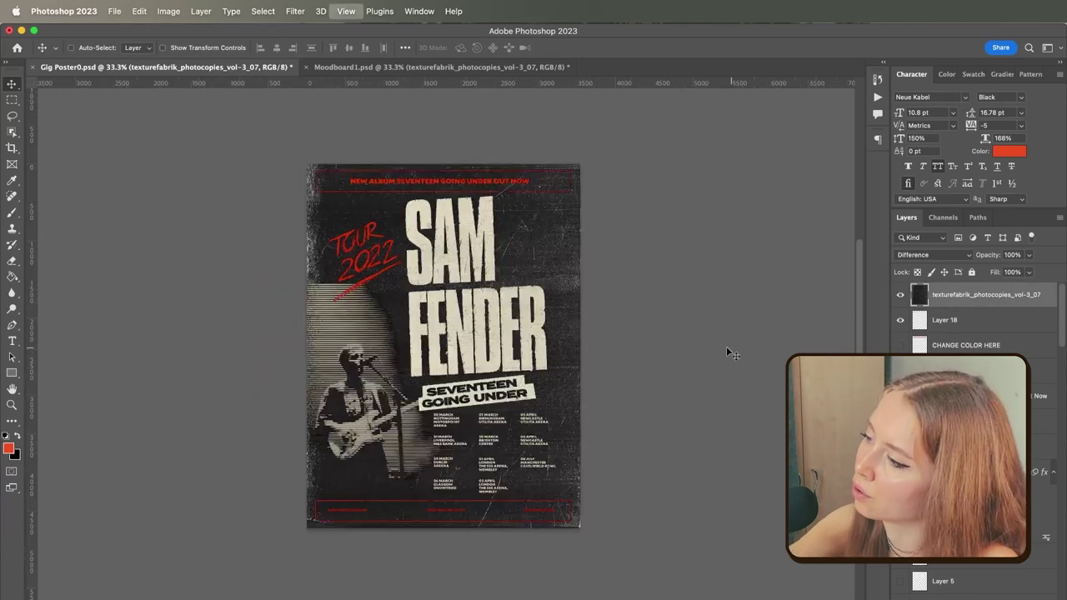
key(super+plus)
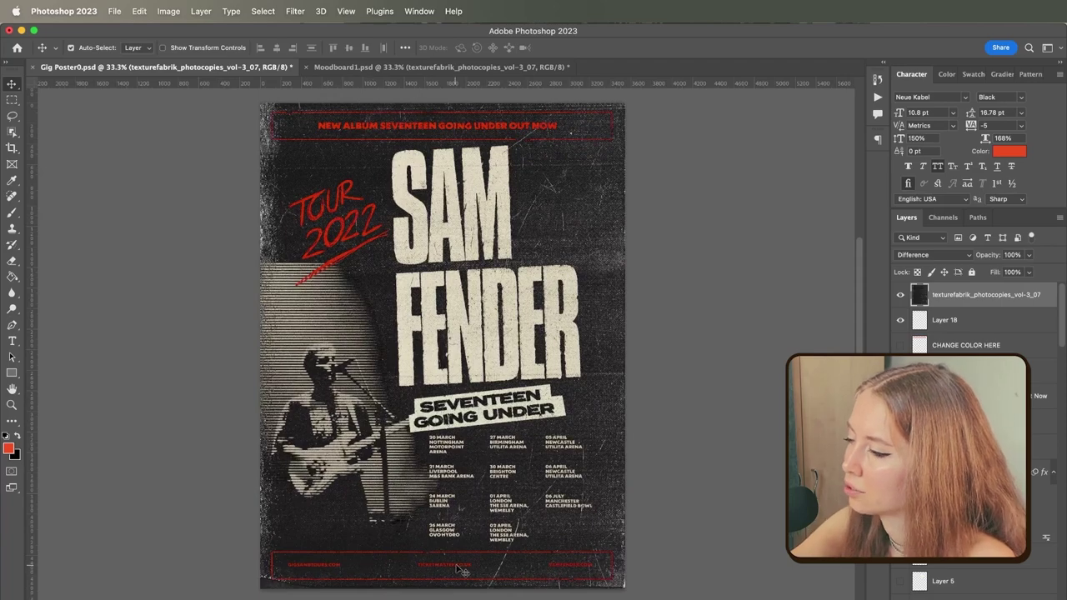
Reduce the photocopy texture layer's opacity so the reds stay brighter, and lock the layer
click(1009, 273)
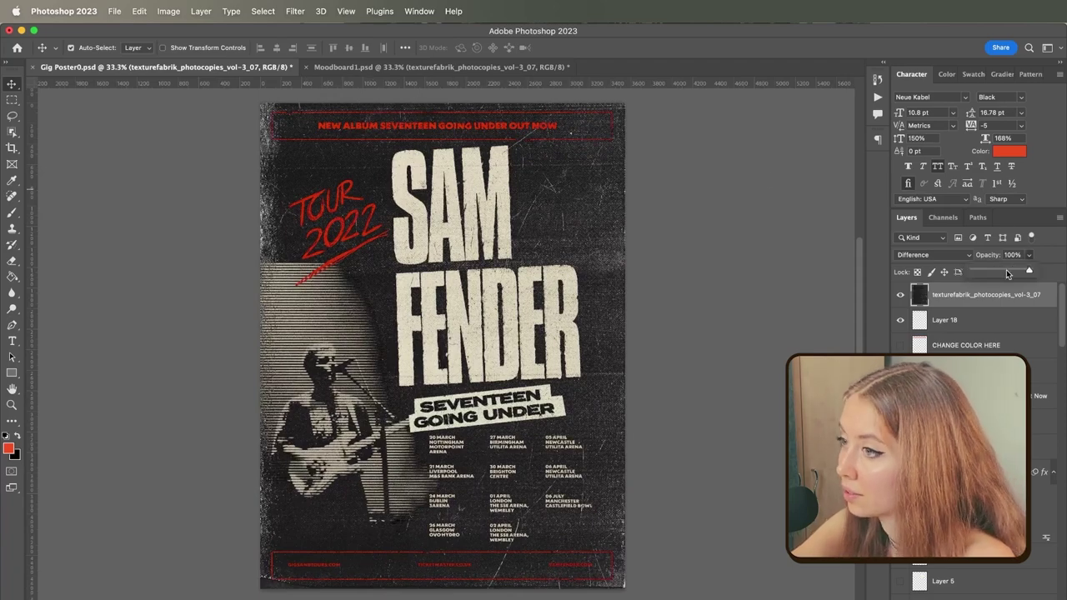
click(1007, 272)
click(709, 341)
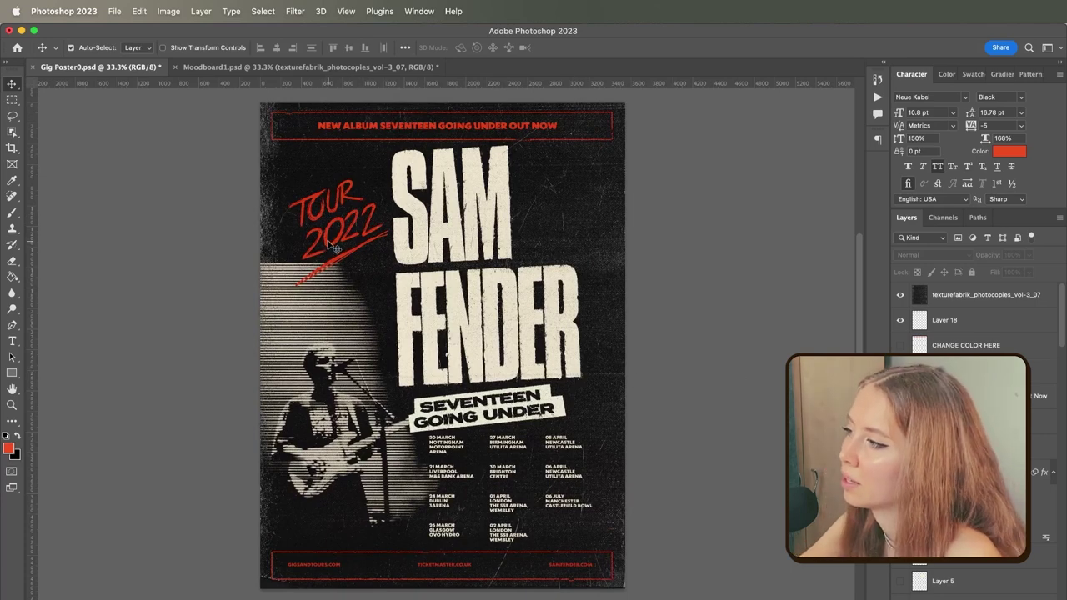
click(984, 294)
click(972, 274)
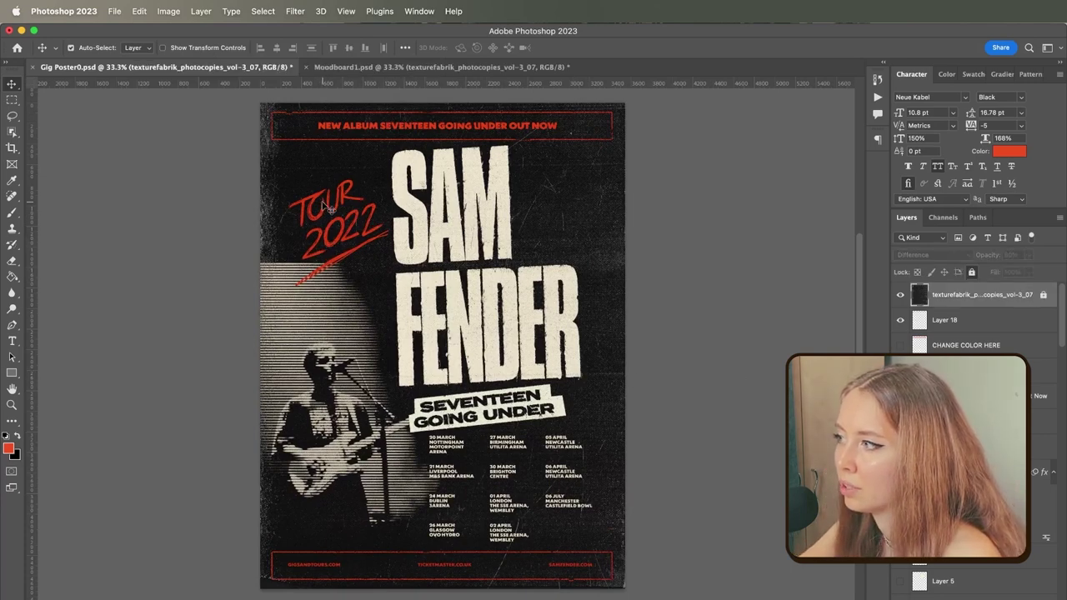
click(354, 244)
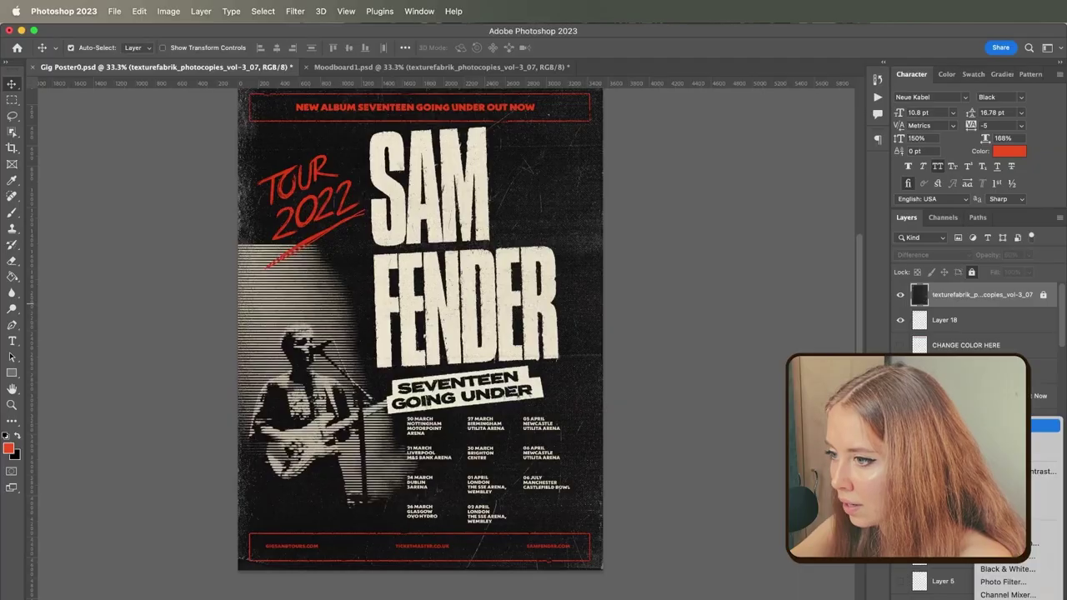
Add a solid color fill layer in dark muted teal (#293e45) above the photocopy texture layer
click(1047, 426)
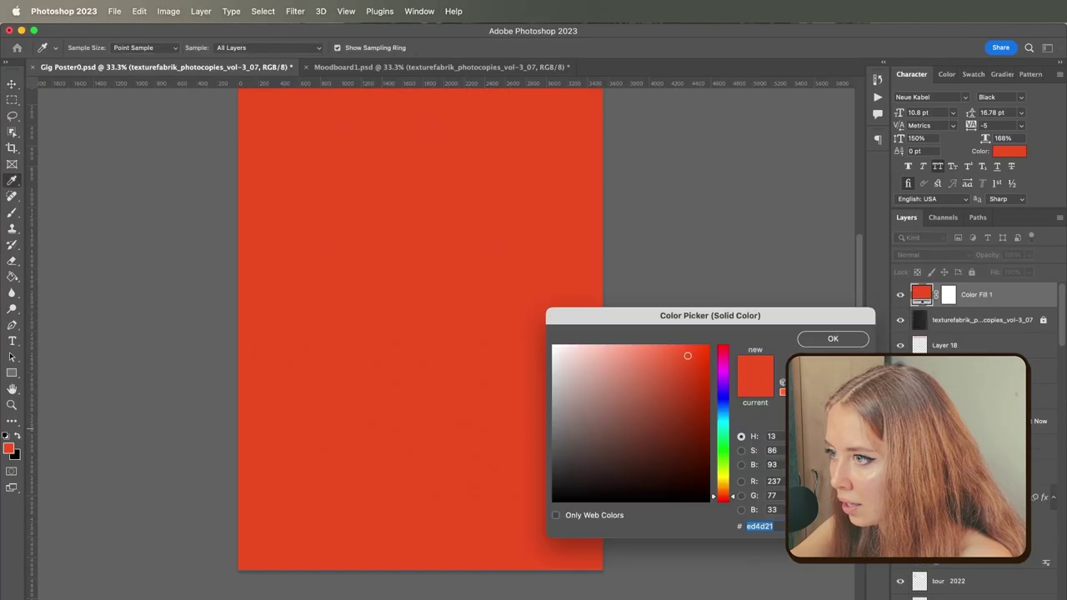
mouse_move(668, 445)
mouse_down()
mouse_move(692, 445)
mouse_move(689, 462)
mouse_move(700, 448)
mouse_move(731, 464)
mouse_move(730, 454)
mouse_up()
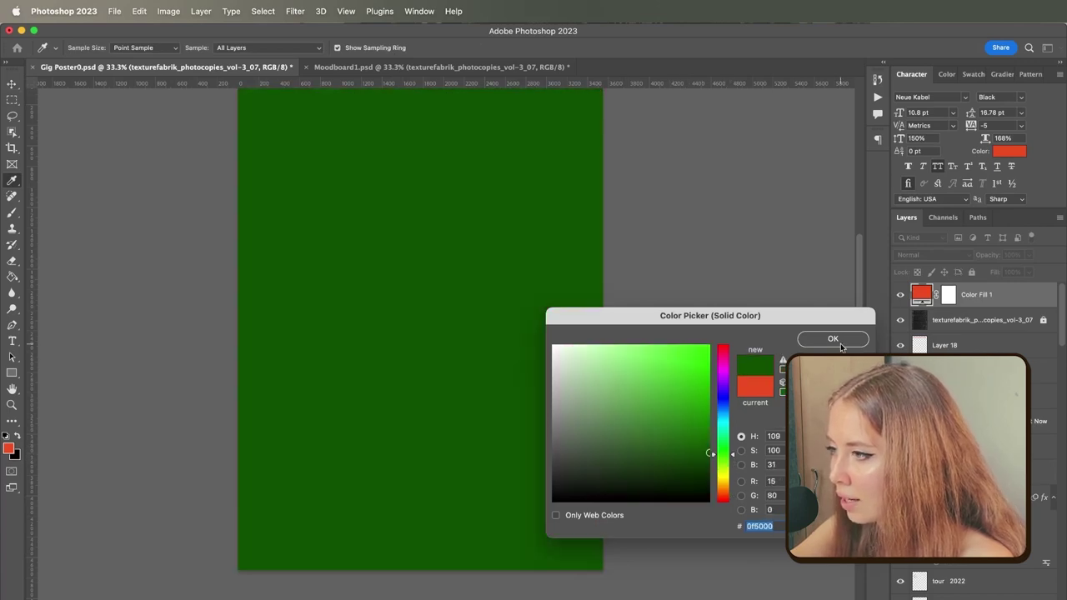
click(633, 462)
click(725, 415)
key(Return)
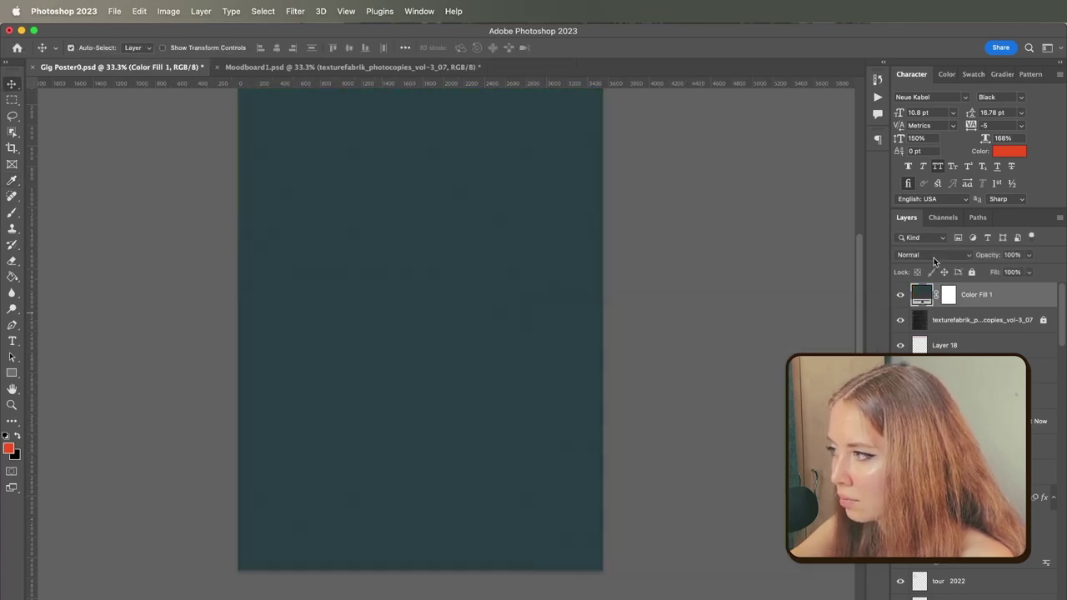
Set the teal color fill layer's blend mode to Lighten so it tints the poster's blacks
click(933, 255)
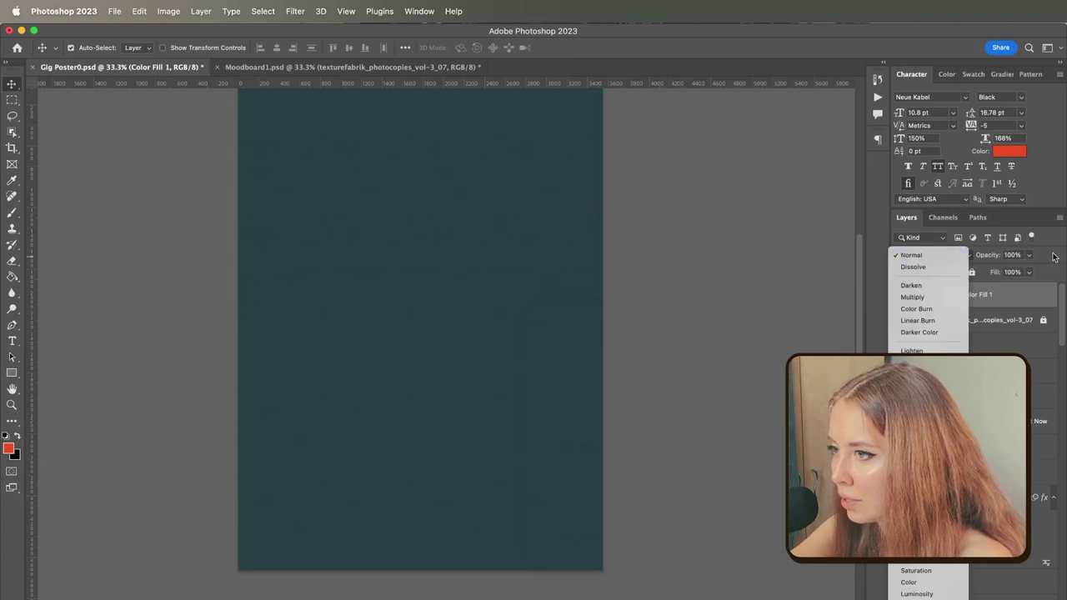
click(944, 257)
click(931, 262)
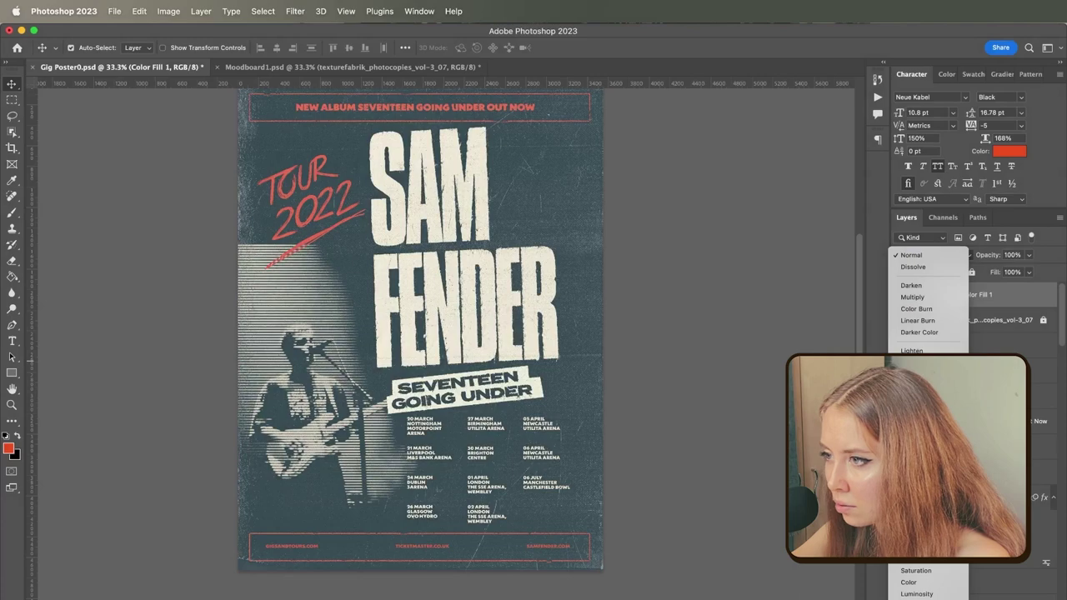
key(Return)
scroll(621, 300, down, 2)
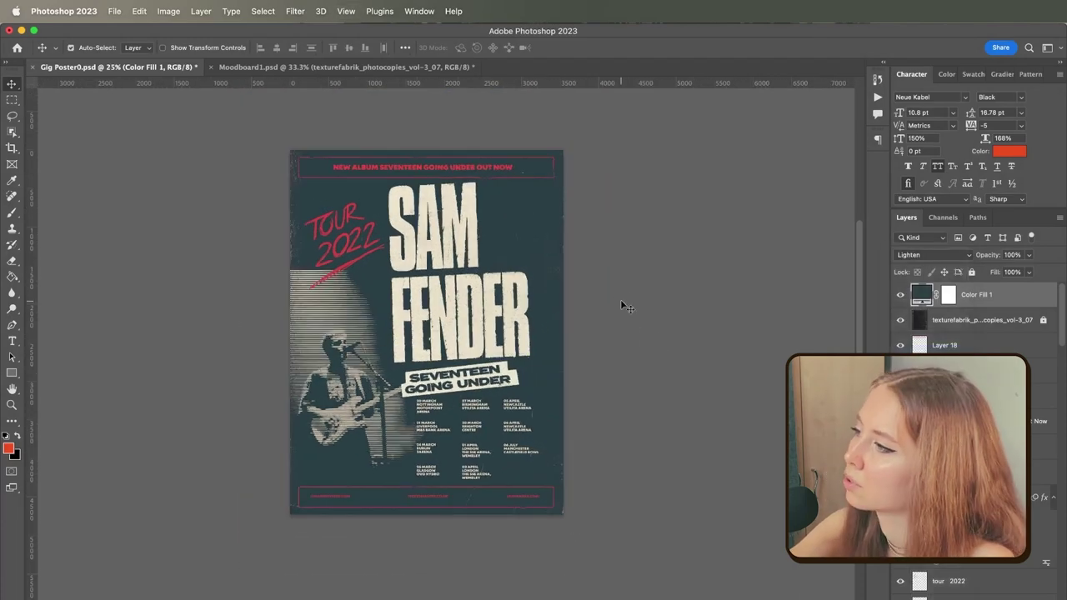
scroll(631, 298, up, 1)
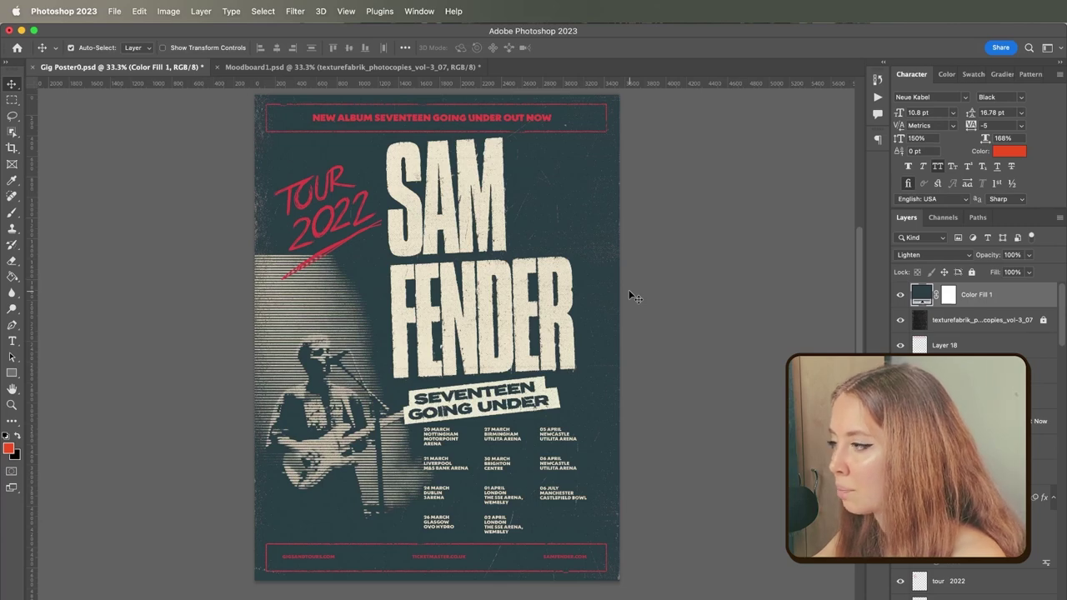
Adjust the color fill layer to a more saturated dark teal of the same hue
double_click(917, 299)
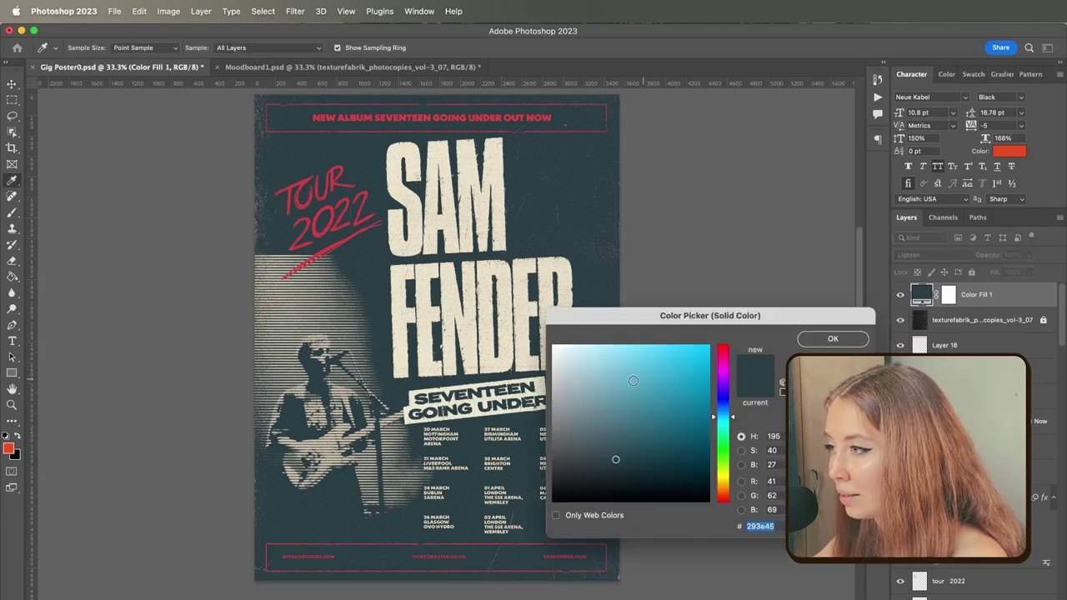
drag(615, 459, 686, 455)
click(674, 468)
key(Return)
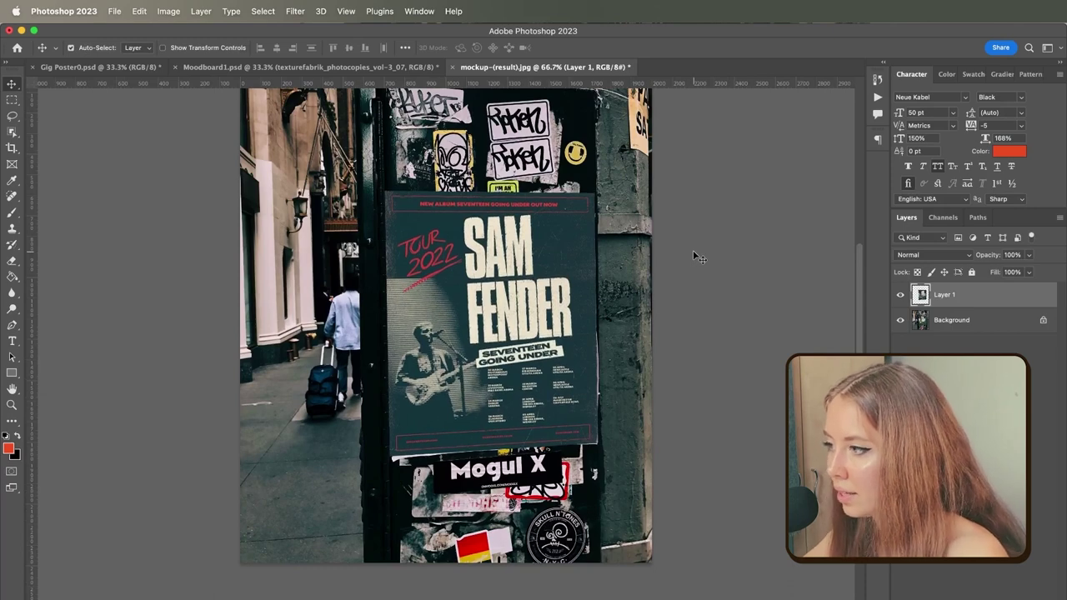
Examine the finished poster in the street wall mockup, mockup-(result).jpg, among the surrounding stickers
drag(159, 338, 176, 367)
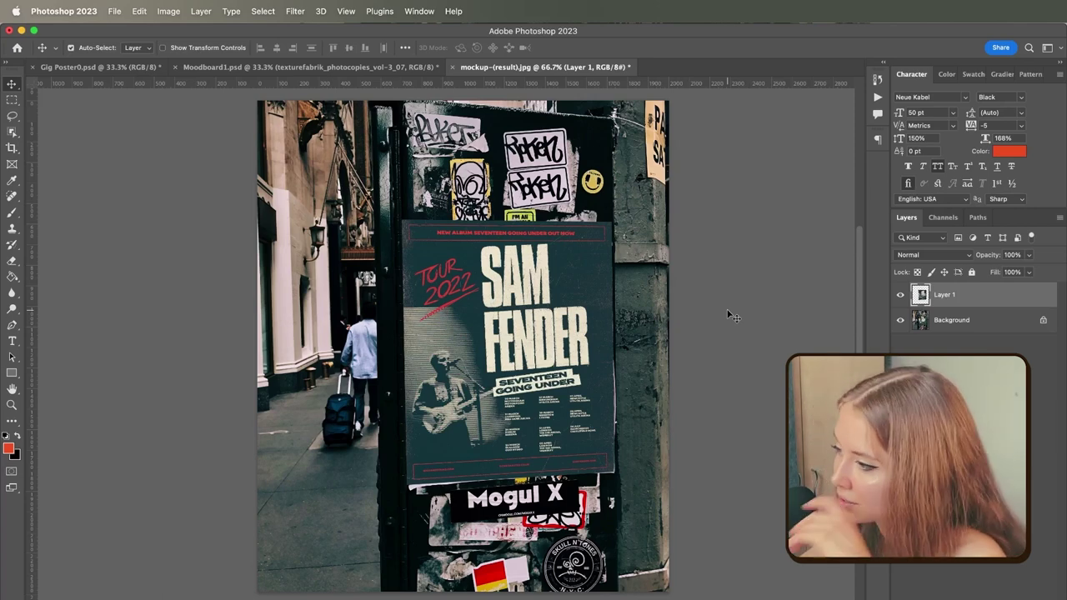
scroll(728, 310, up, 2)
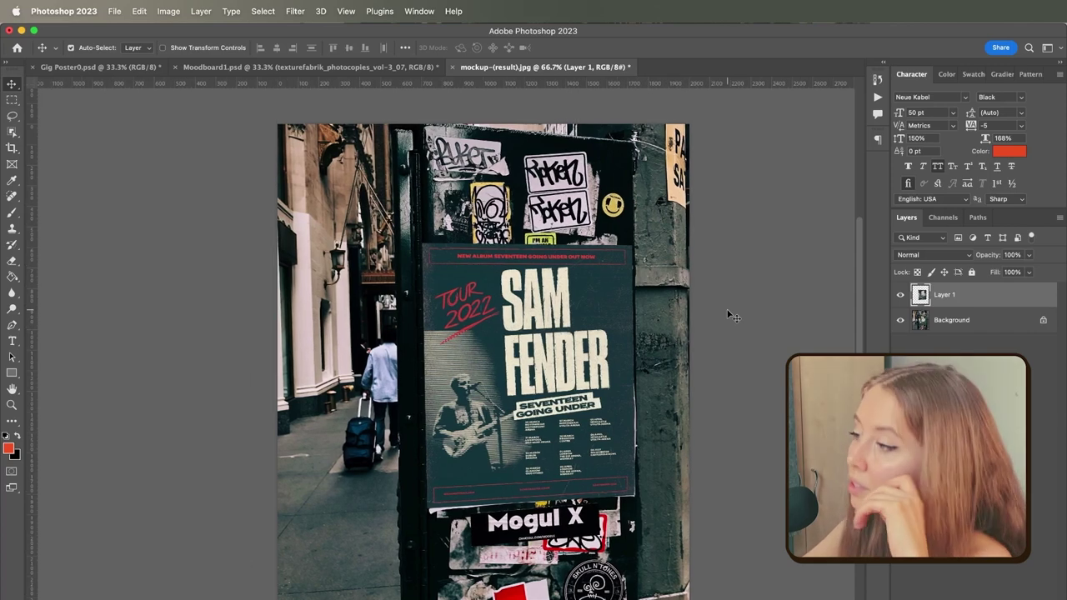
scroll(728, 310, down, 3)
scroll(728, 311, up, 2)
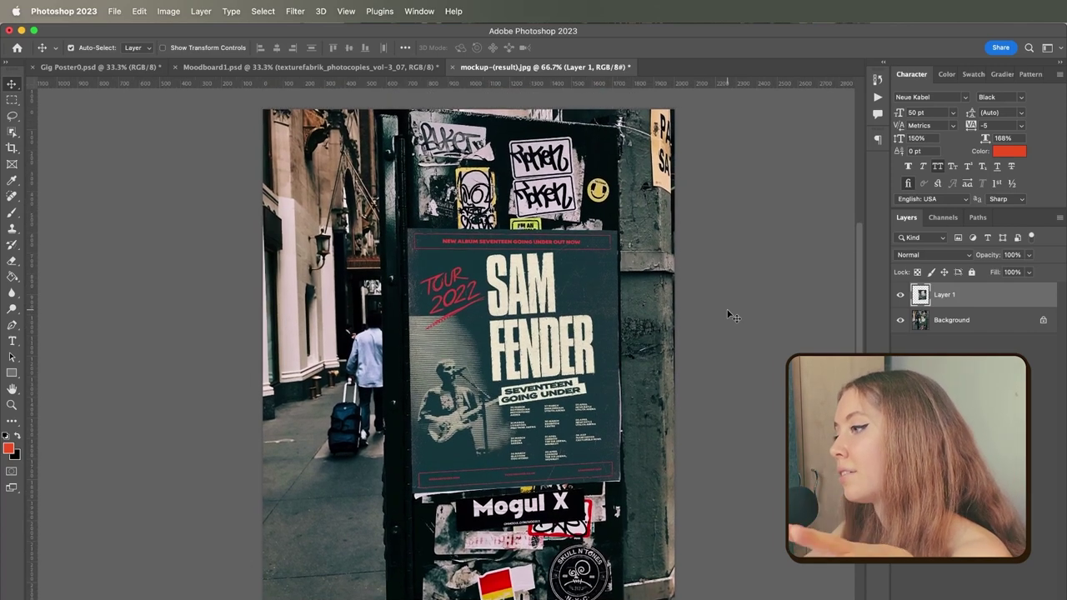